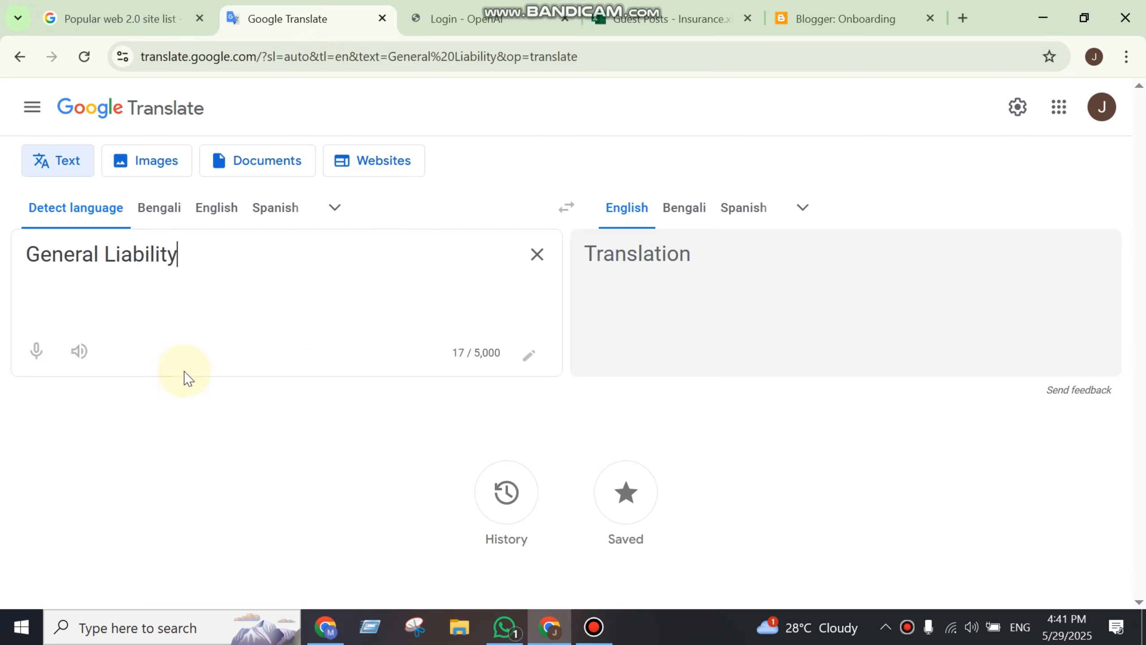
# - Draft 'Write a title of 58 characters on this - General Liability Insuracne' in Google Translate and select it
pyautogui.write('Write a ')
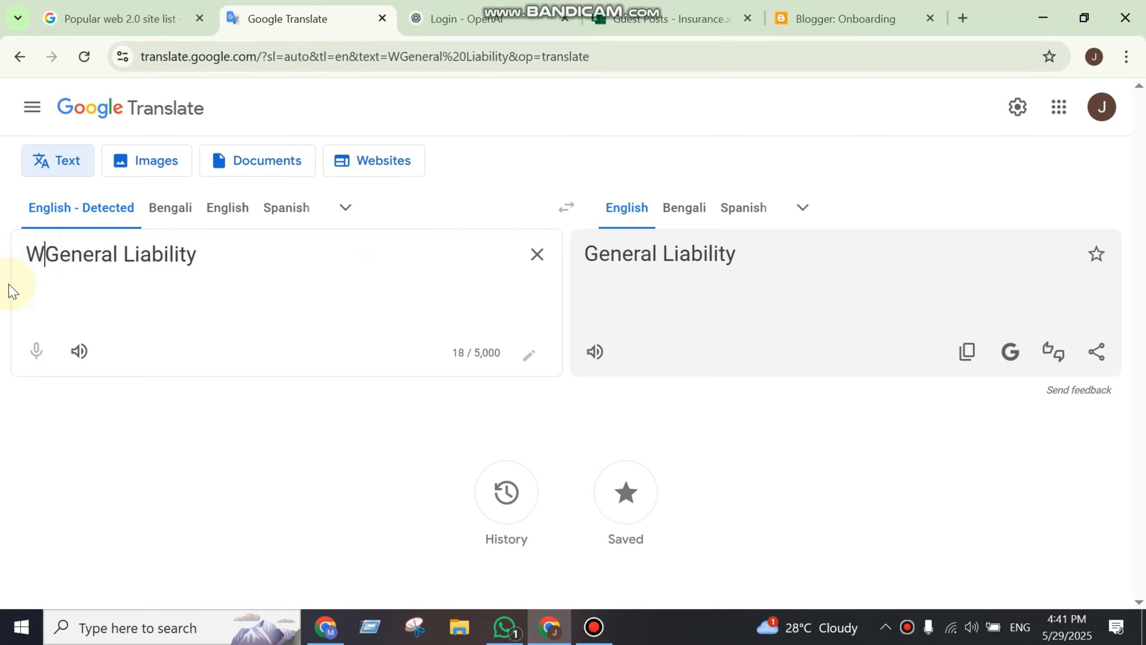
pyautogui.write('title of ')
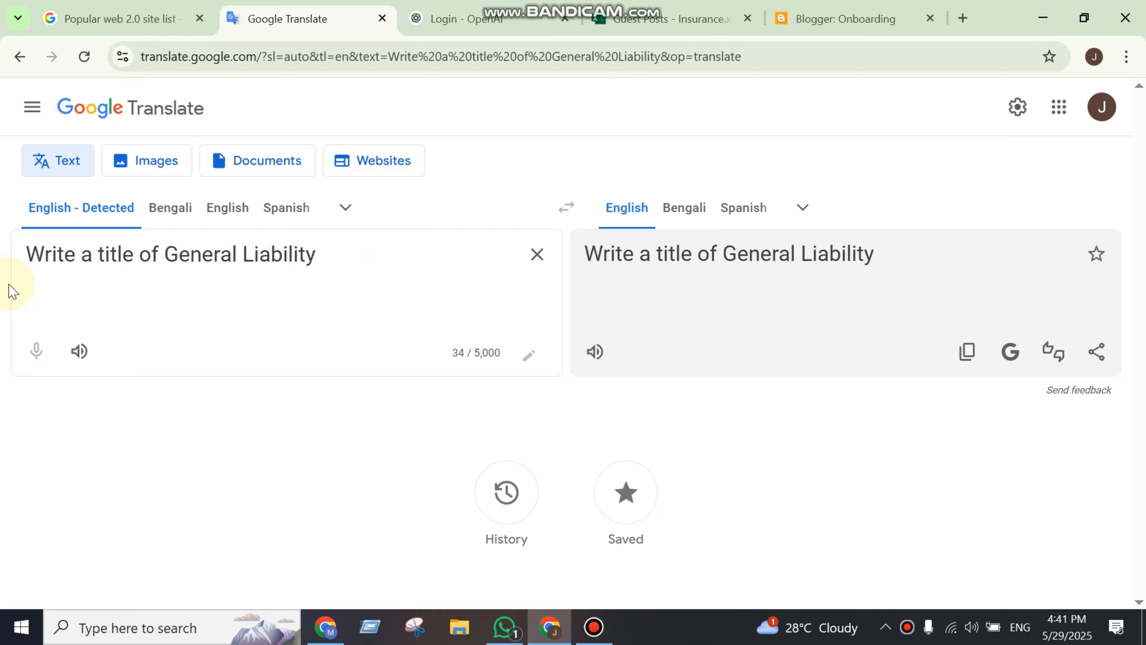
pyautogui.write('58')
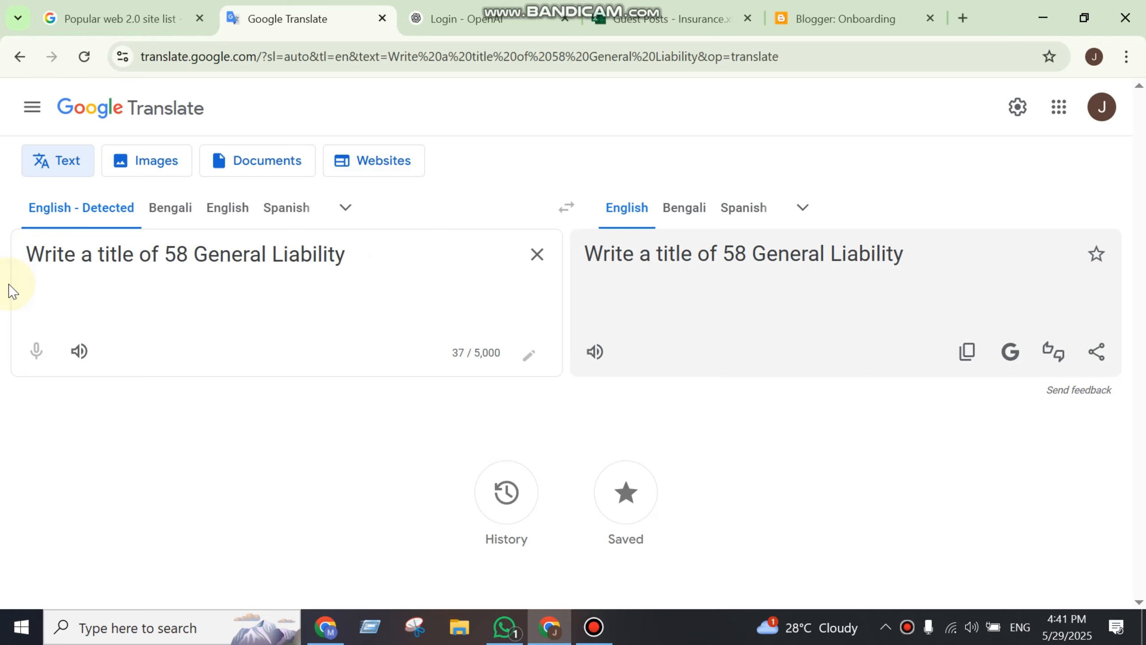
pyautogui.write('charac')
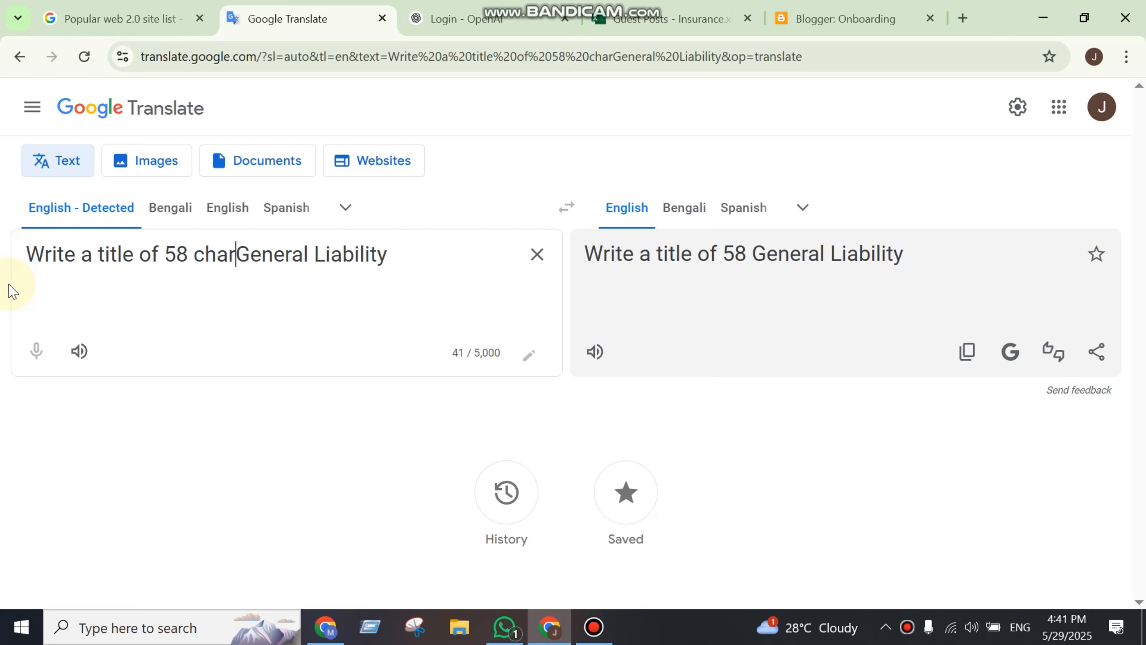
pyautogui.write('ters on this ')
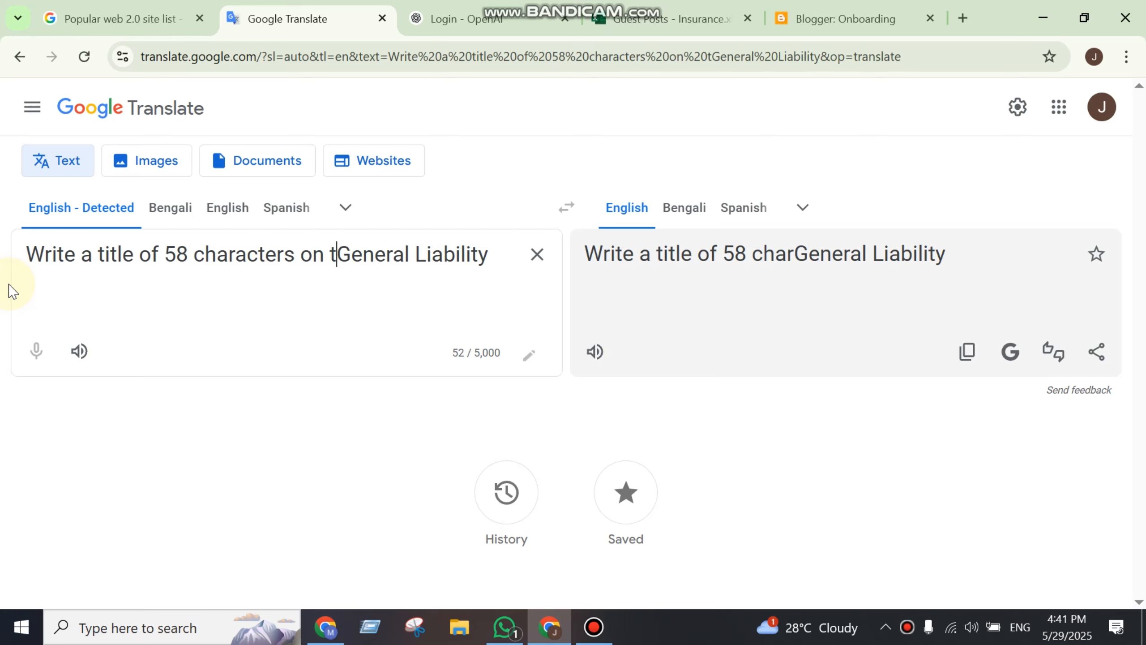
pyautogui.write('-')
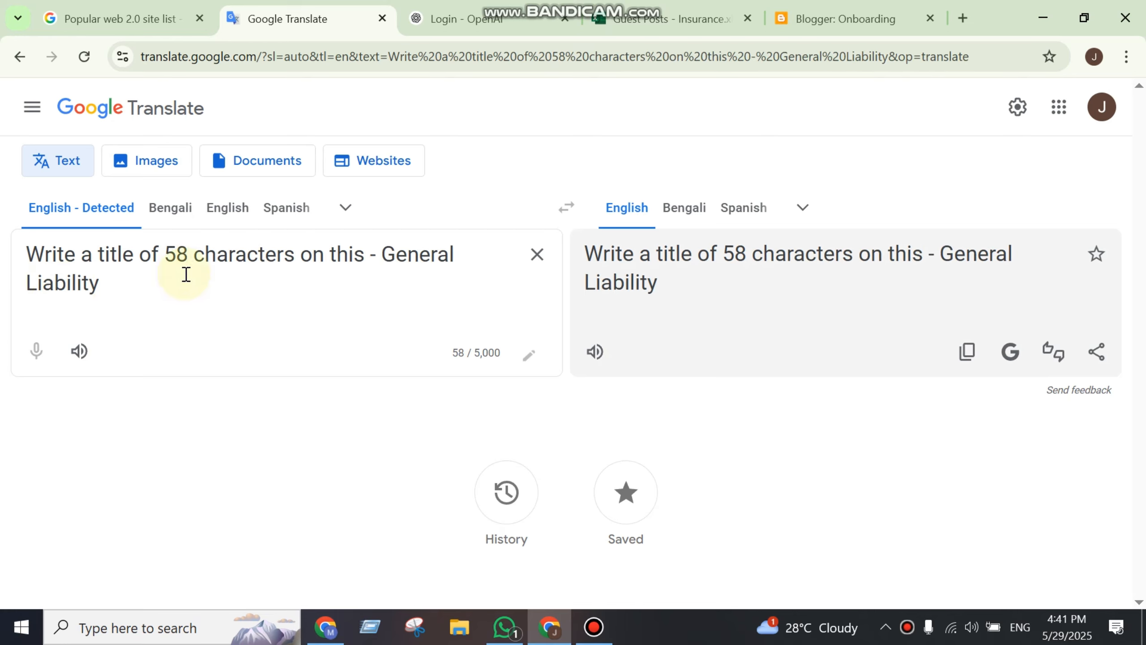
pyautogui.click(185, 273)
pyautogui.write('Insura')
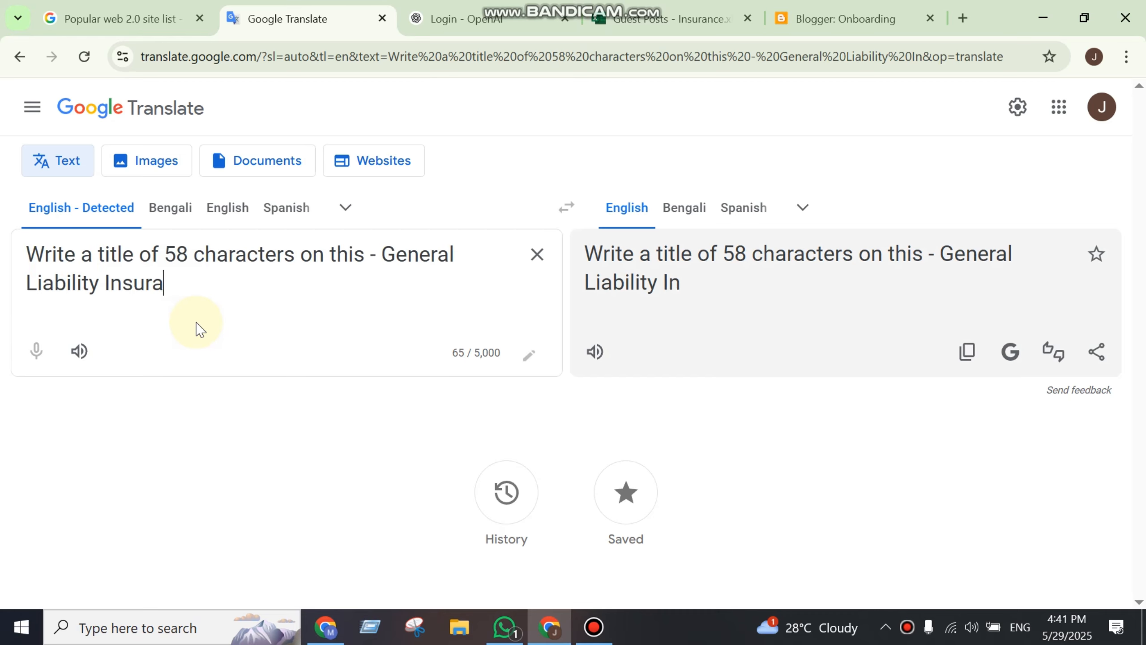
pyautogui.write('cne')
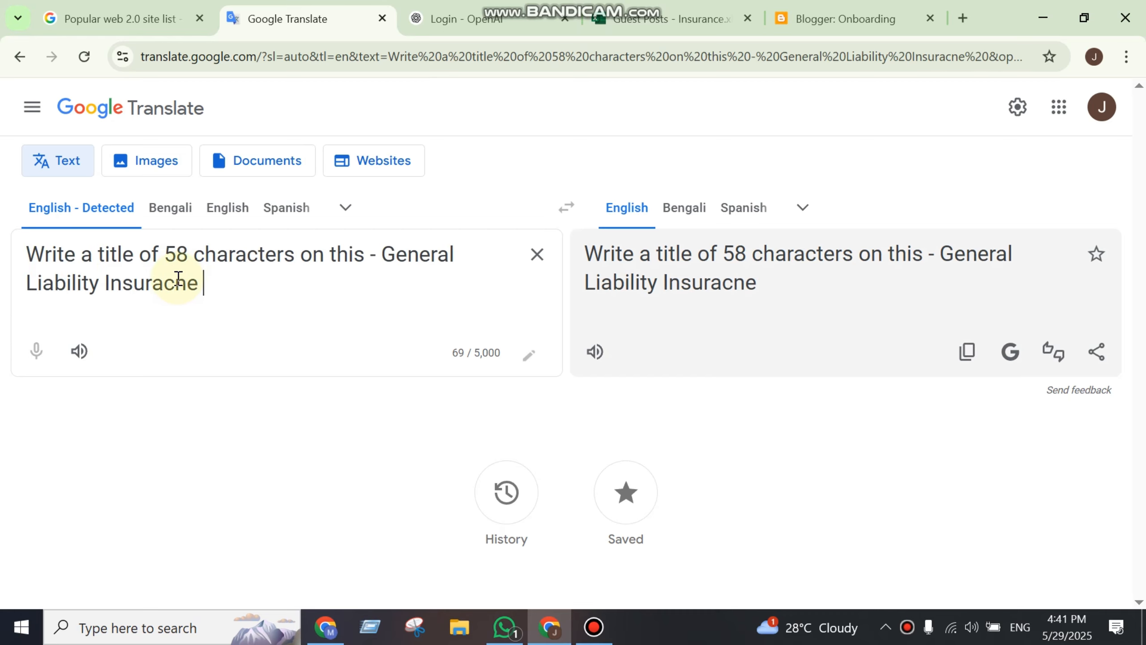
pyautogui.click(225, 283)
pyautogui.hotkey('ctrl', 'a')
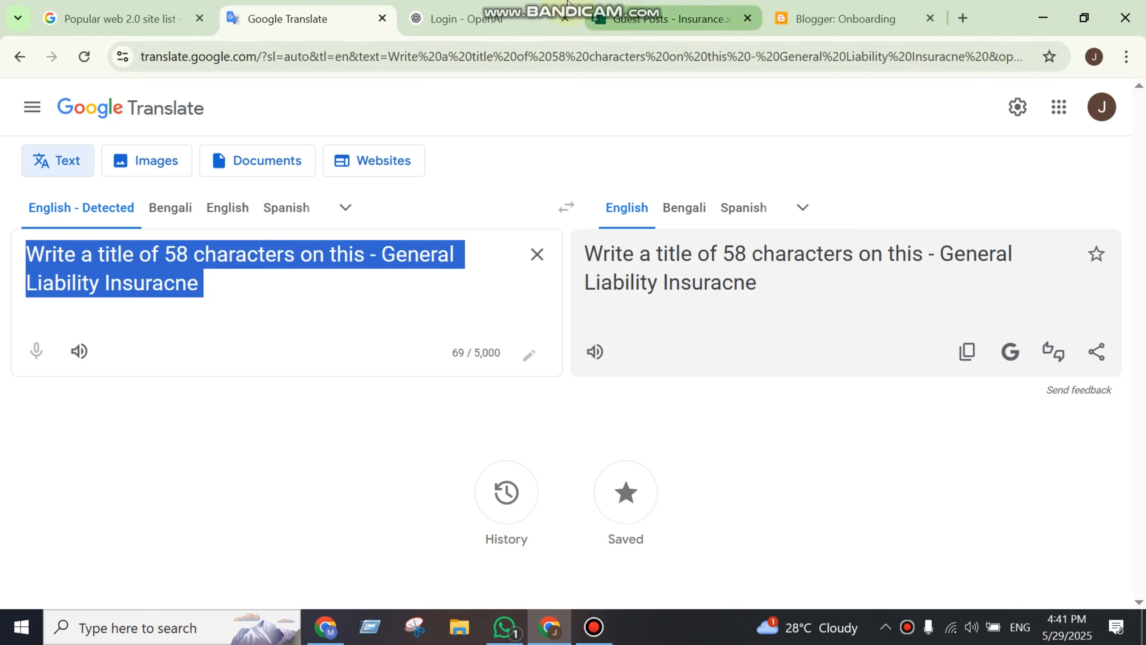
pyautogui.click(485, 3)
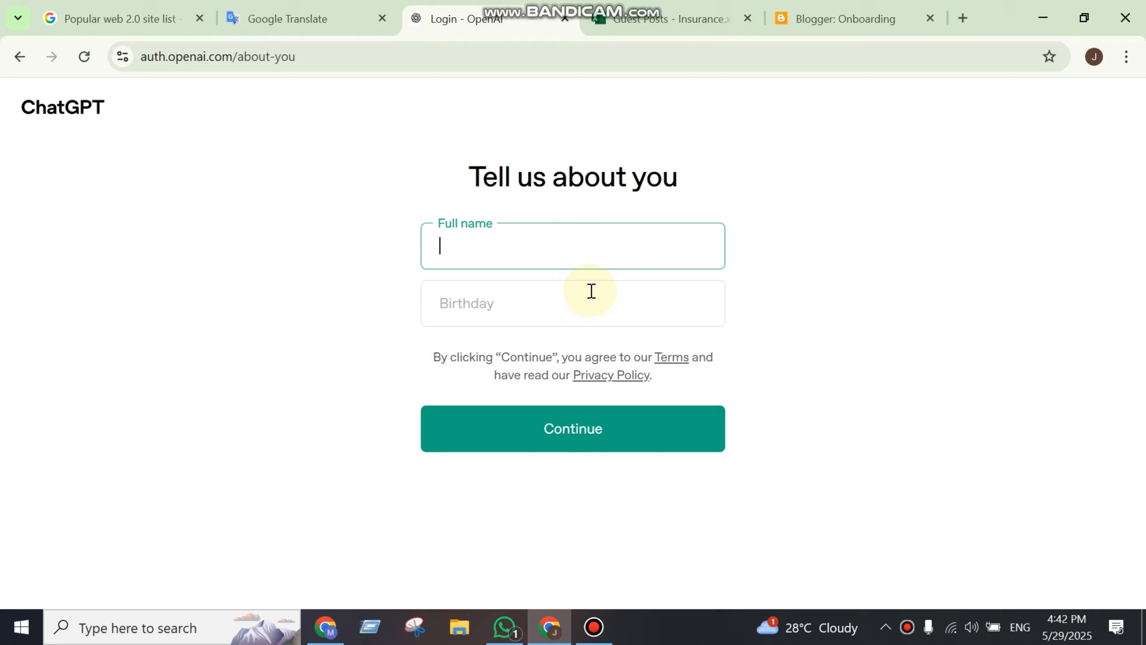
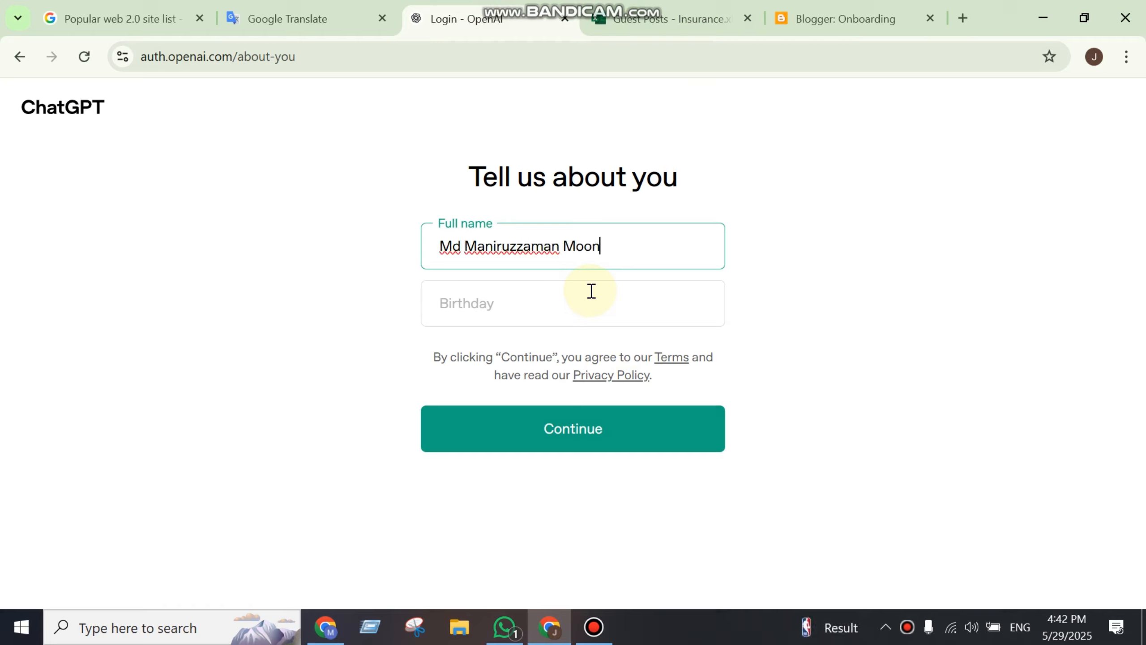
# - Enter the full name and birthday on ChatGPT's profile form and submit it
pyautogui.click(591, 291)
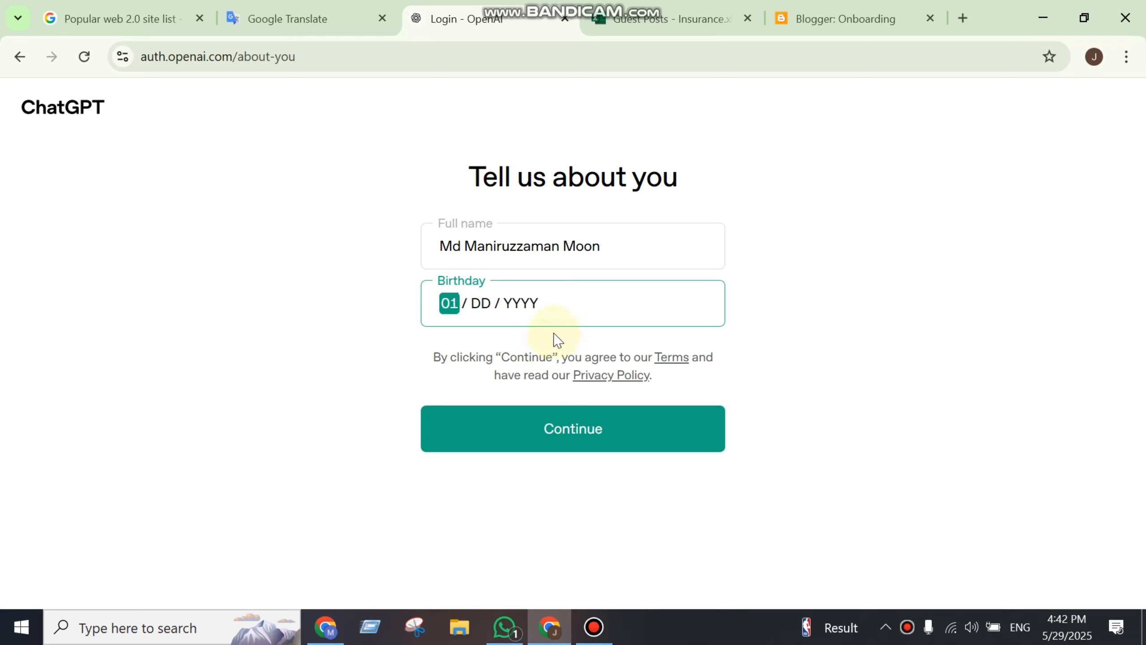
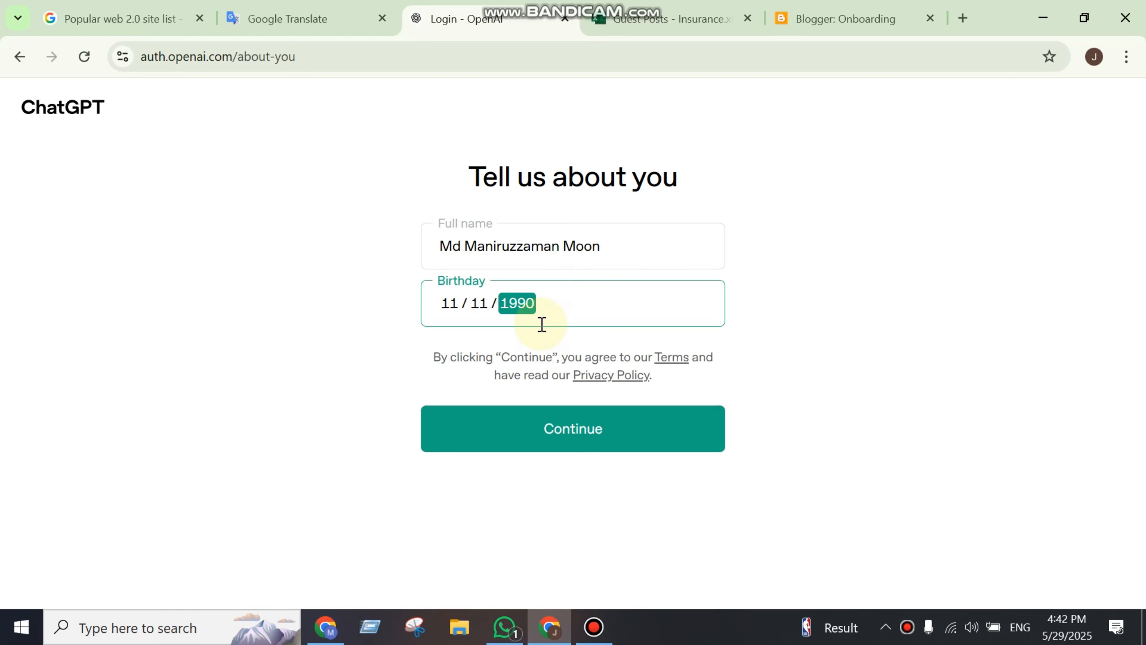
pyautogui.click(591, 420)
# - Select and copy the full prompt text from Google Translate
pyautogui.click(600, 19)
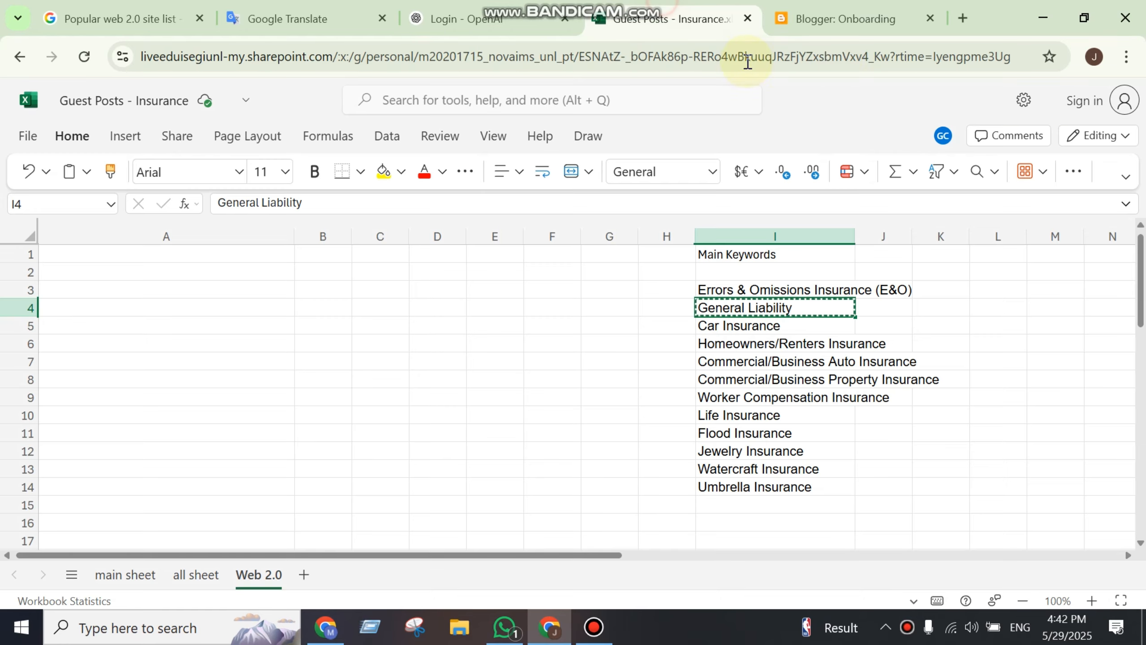
pyautogui.click(236, 13)
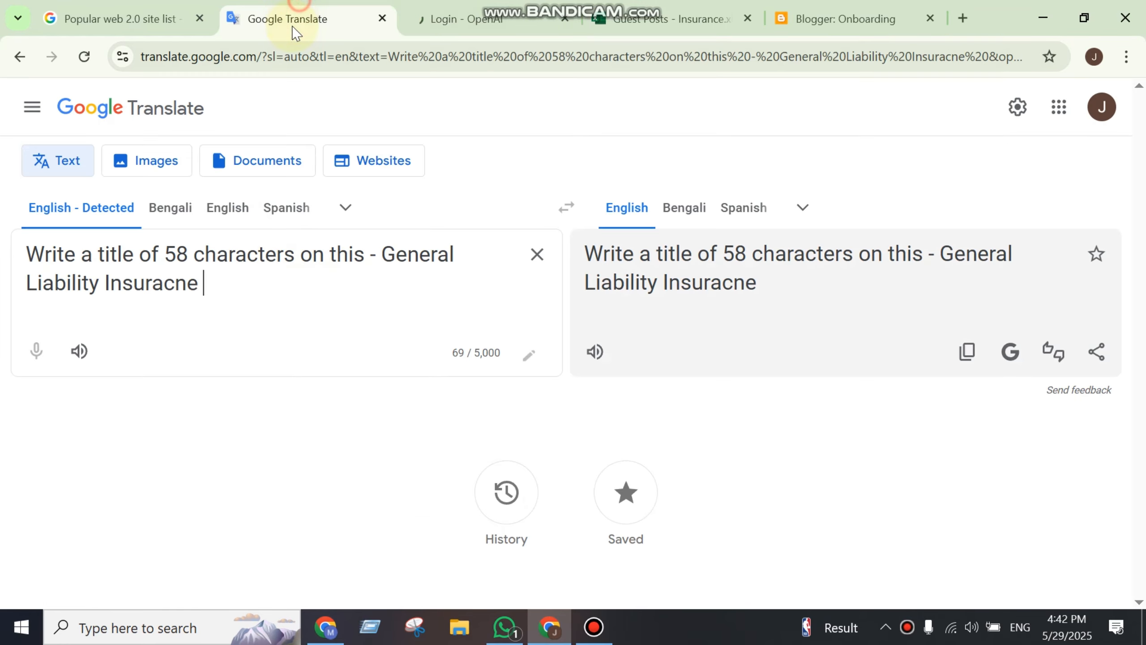
pyautogui.click(336, 328)
pyautogui.hotkey('ctrl', 'a')
pyautogui.click(325, 312)
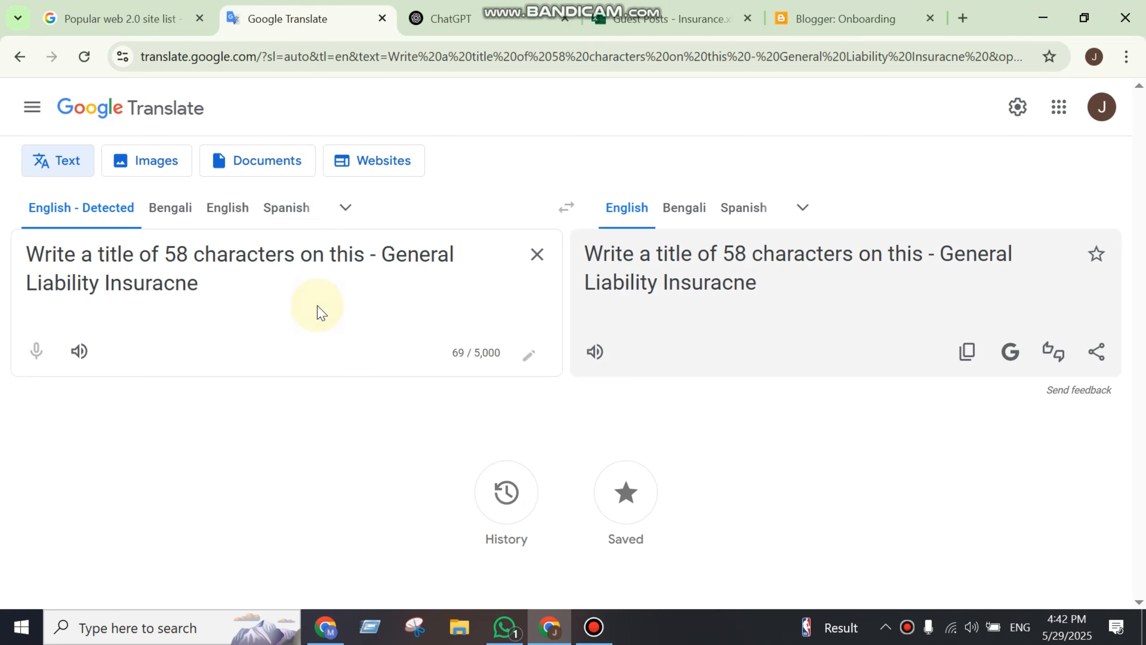
pyautogui.hotkey('ctrl', 'a')
pyautogui.hotkey('ctrl', 'c')
pyautogui.hotkey('ctrl', 'Tab')
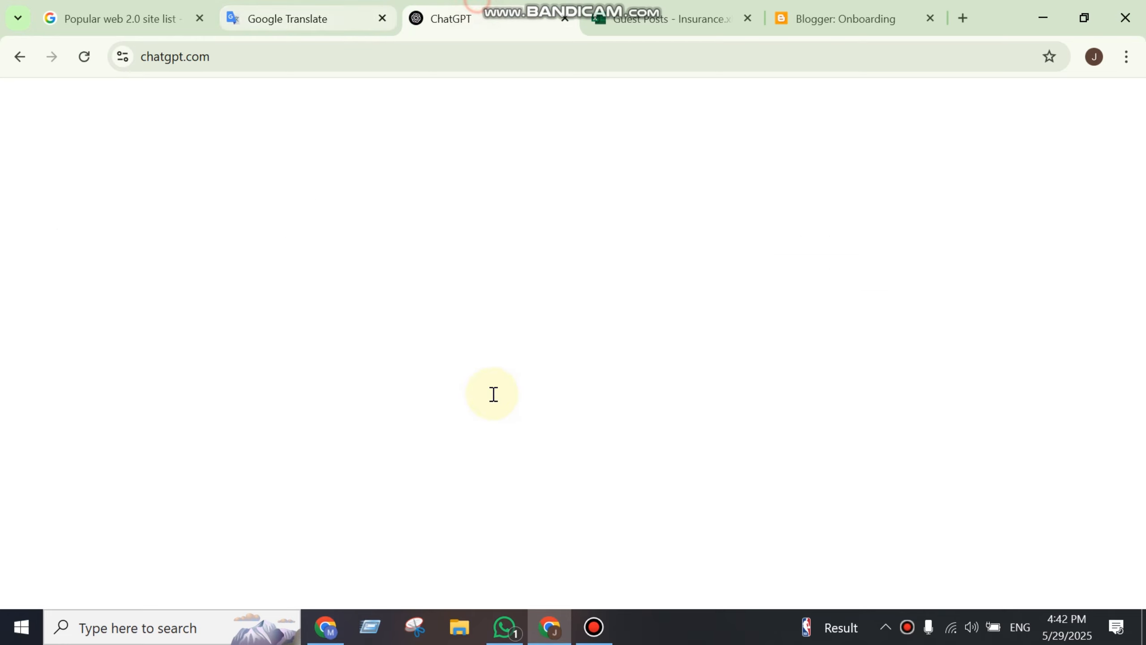
# - Paste the prompt into a new ChatGPT chat, fix 'Insuracne' to 'Insurance', and send it
pyautogui.click(835, 444)
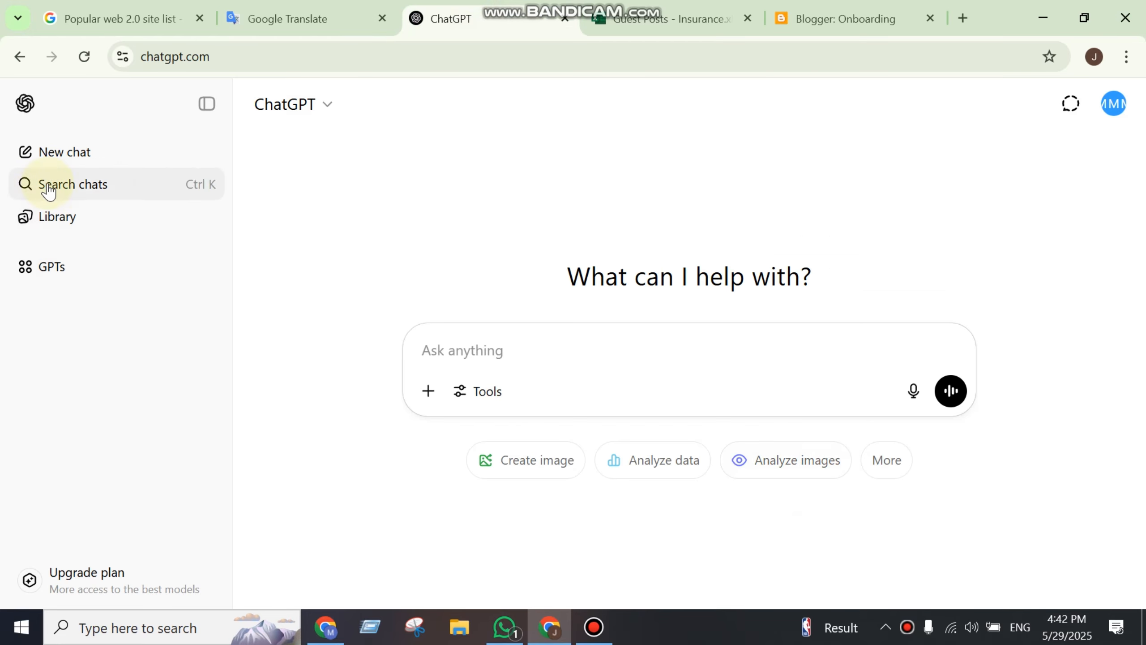
pyautogui.click(78, 168)
pyautogui.click(681, 358)
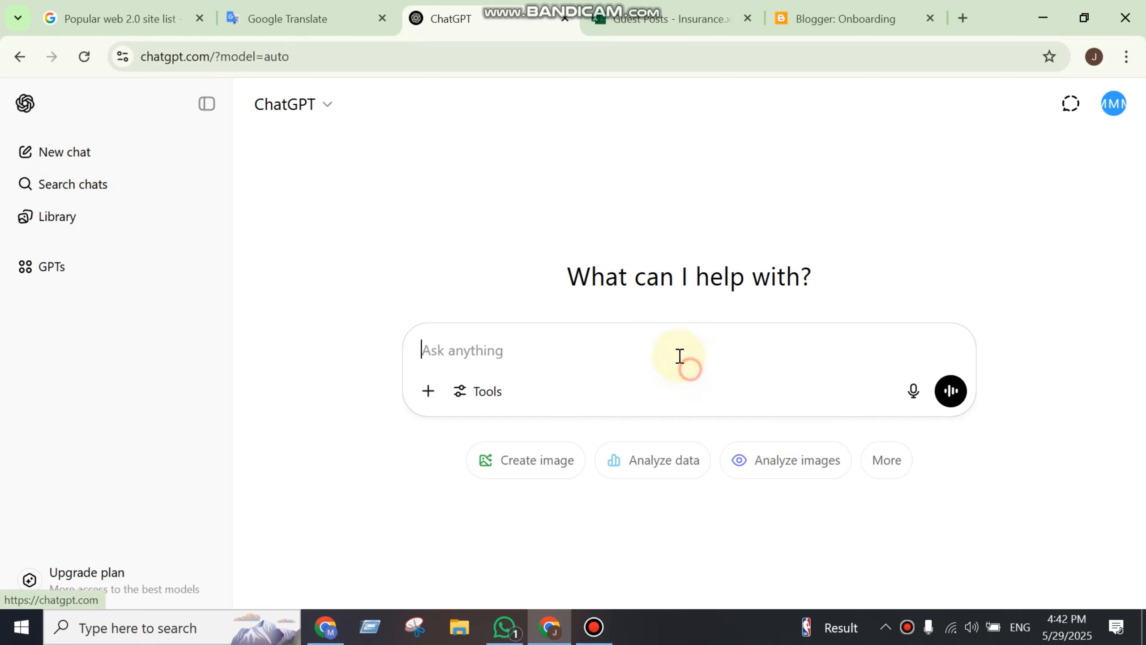
pyautogui.hotkey('ctrl', 'v')
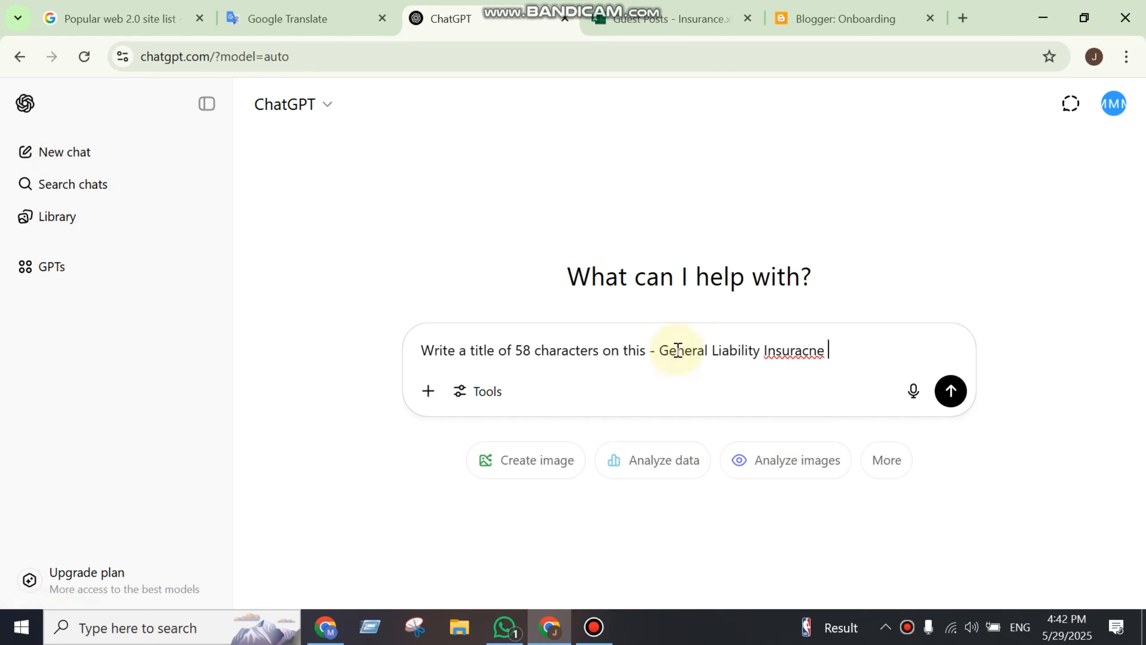
pyautogui.rightClick(789, 351)
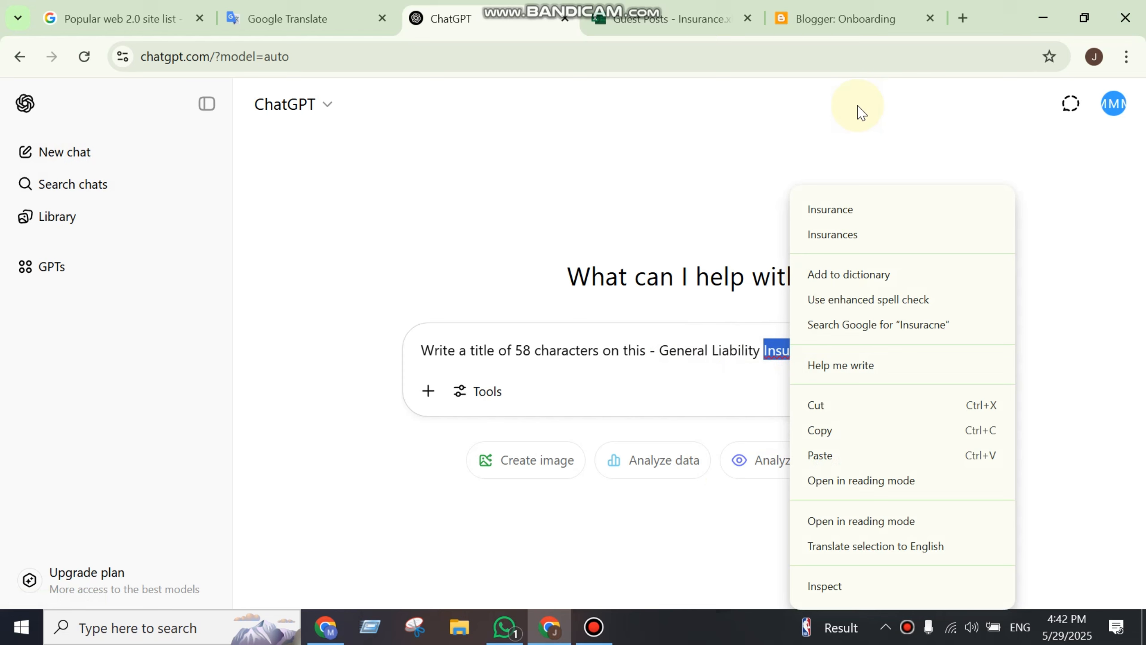
pyautogui.click(865, 212)
pyautogui.click(949, 390)
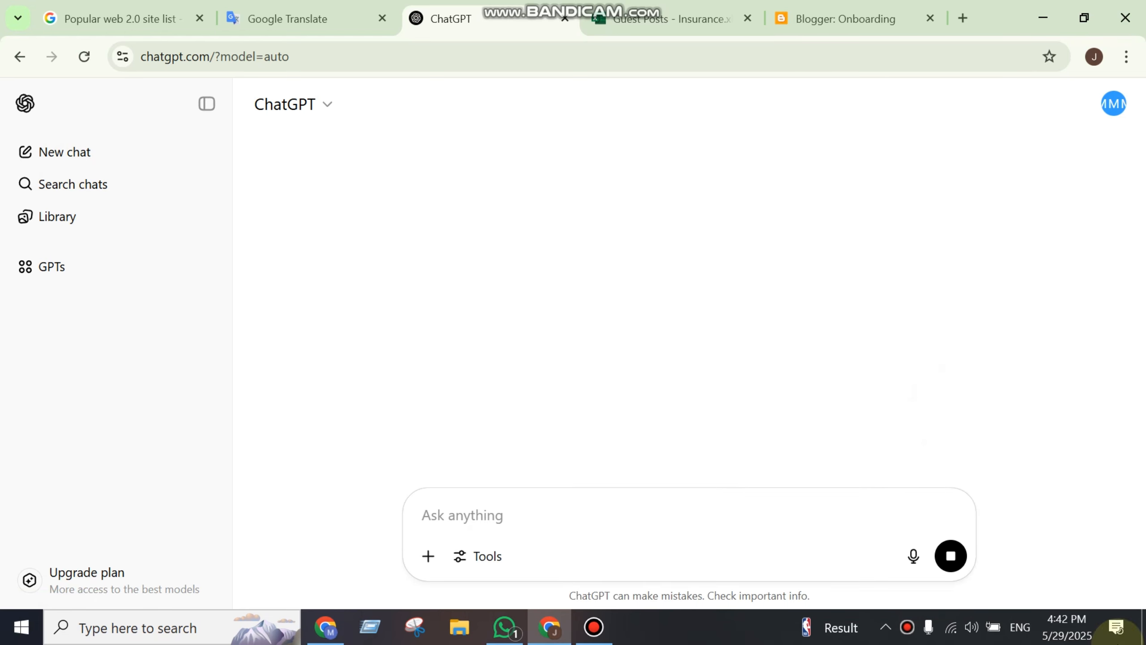
# - In Google Translate, select 'Insuracne', paste over it, then undo the paste
pyautogui.click(297, 33)
pyautogui.doubleClick(164, 284)
pyautogui.hotkey('ctrl', 'v')
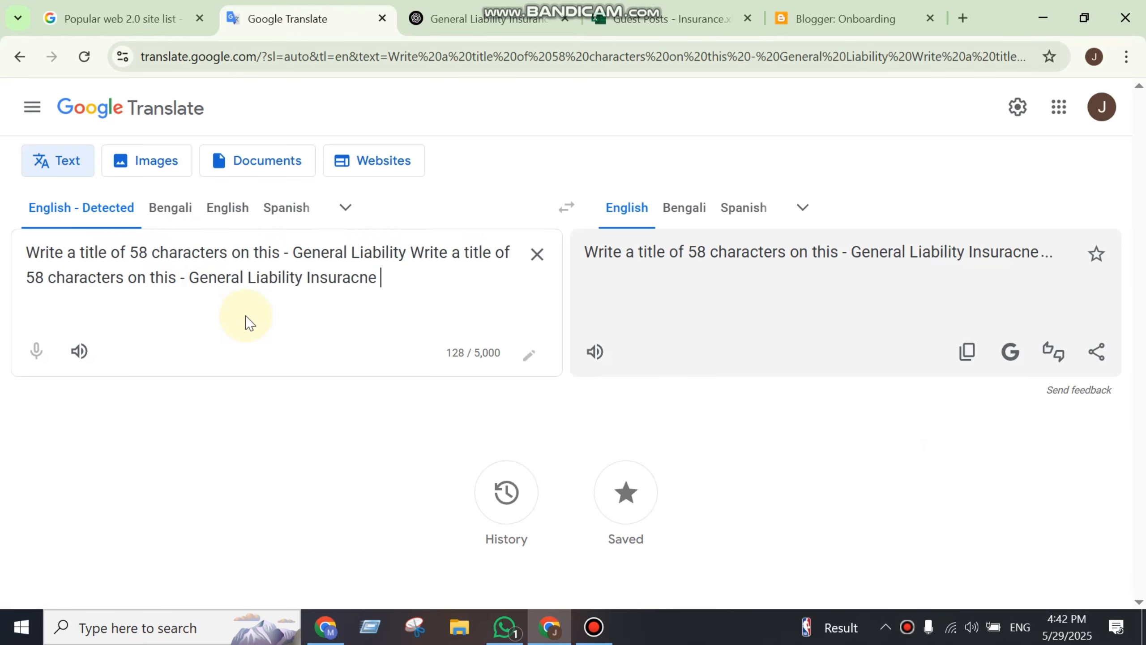
pyautogui.hotkey('ctrl', 'z')
pyautogui.click(302, 302)
# - Replace the topic in Google Translate, then resend the ChatGPT prompt with 'Tips' appended
pyautogui.moveTo(383, 255); pyautogui.dragTo(432, 326)
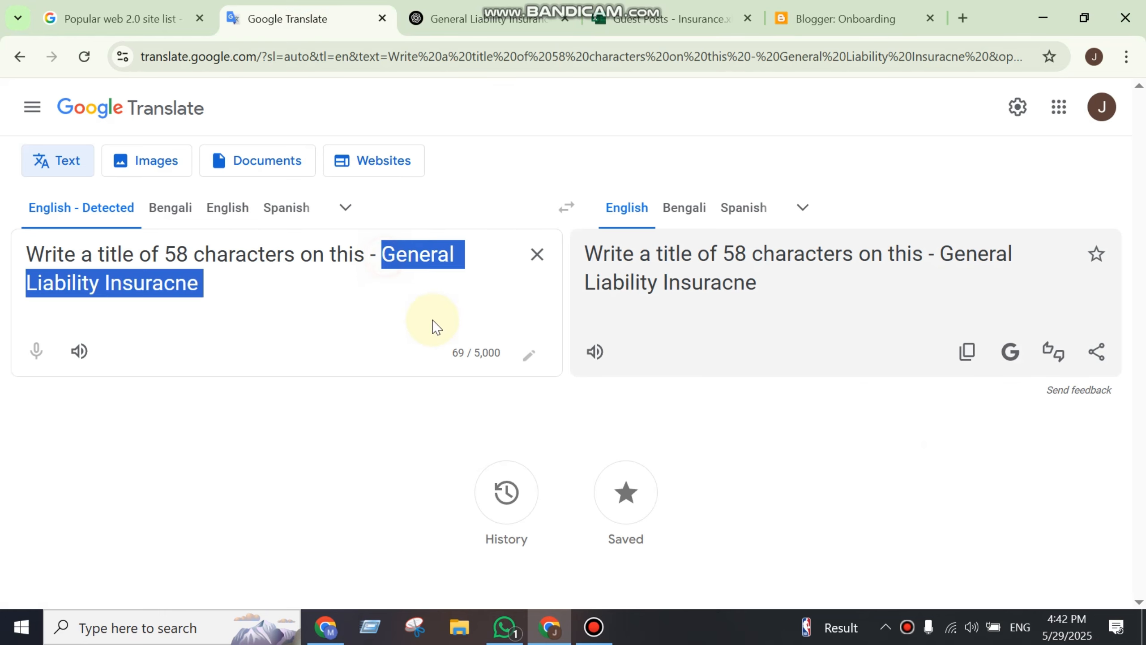
pyautogui.hotkey('ctrl', 'v')
pyautogui.click(478, 18)
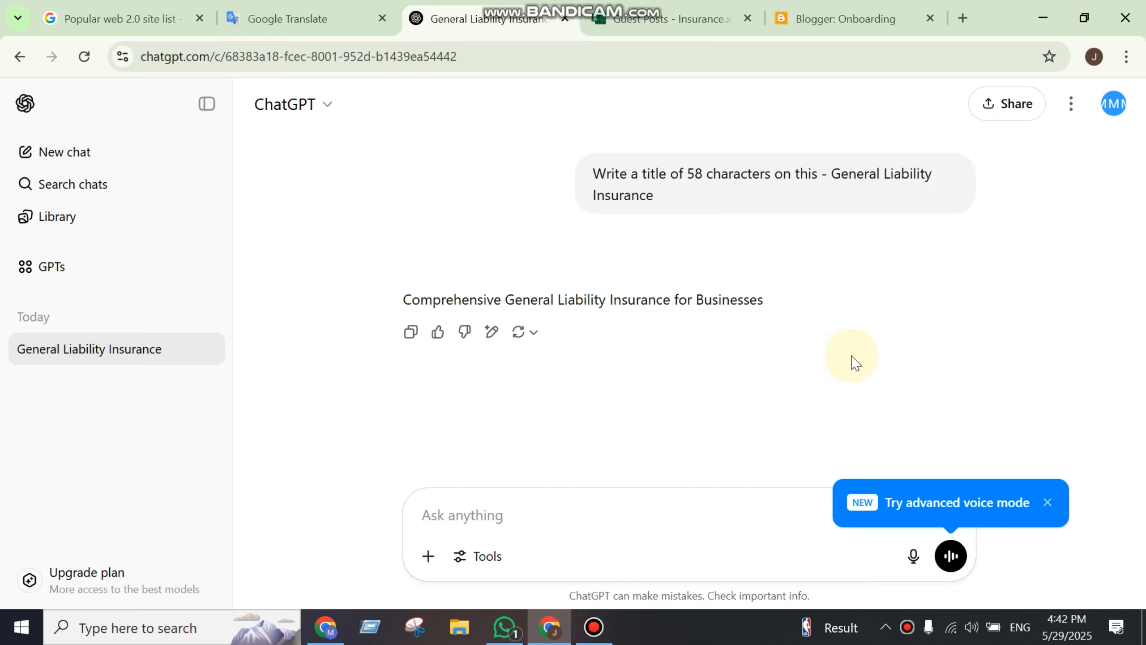
pyautogui.click(754, 177)
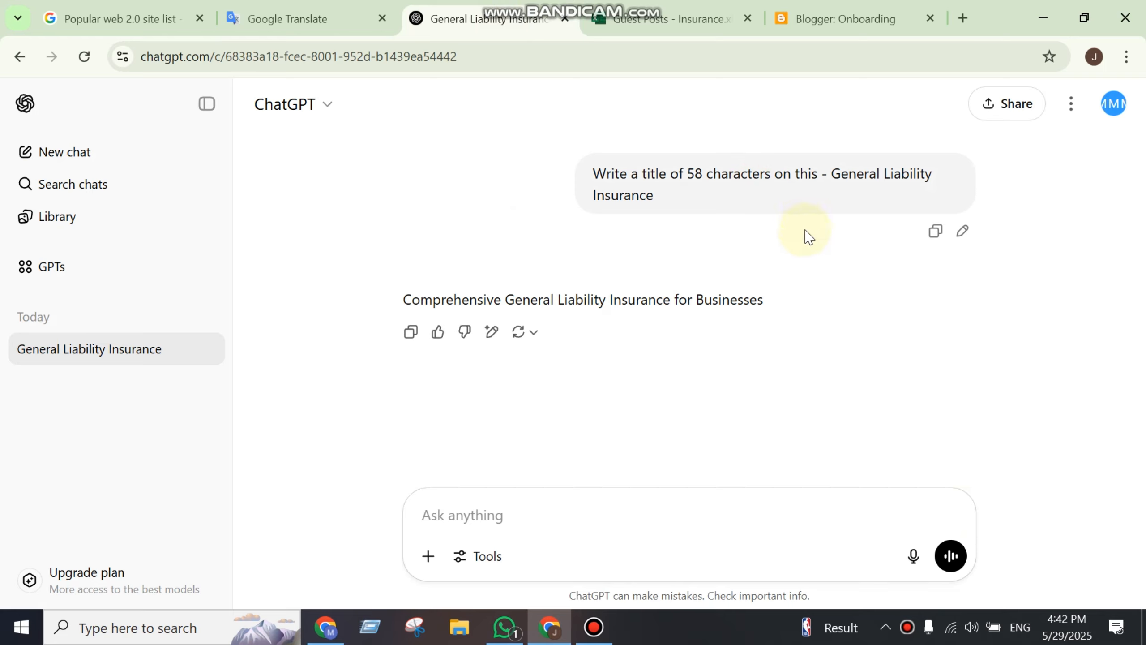
pyautogui.click(963, 230)
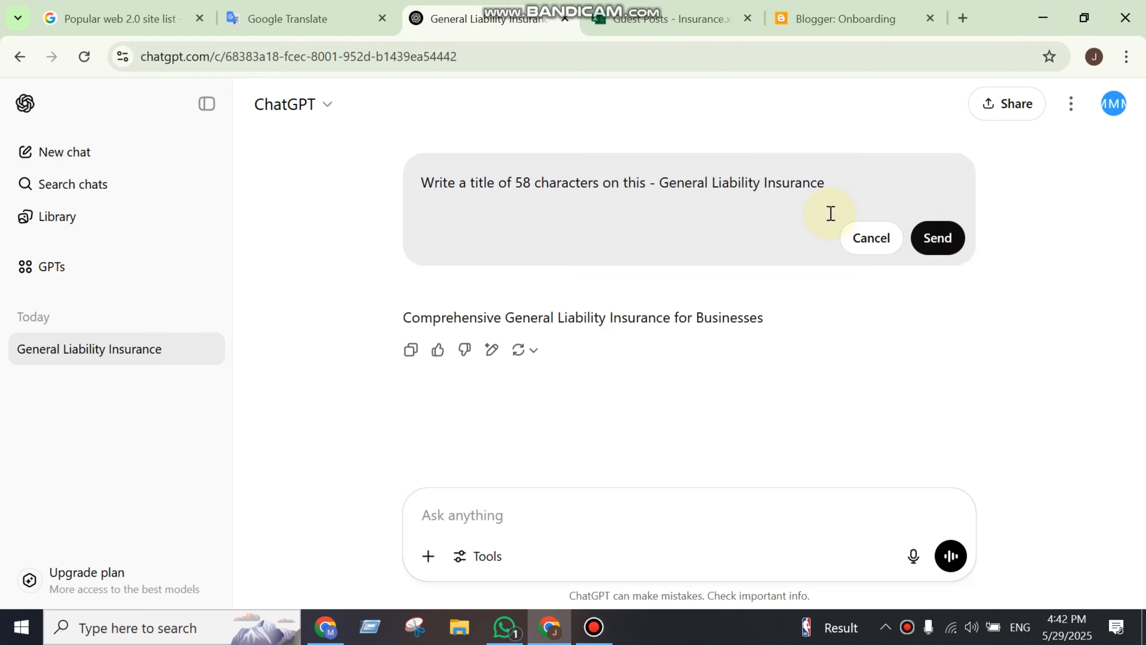
pyautogui.write('Tips')
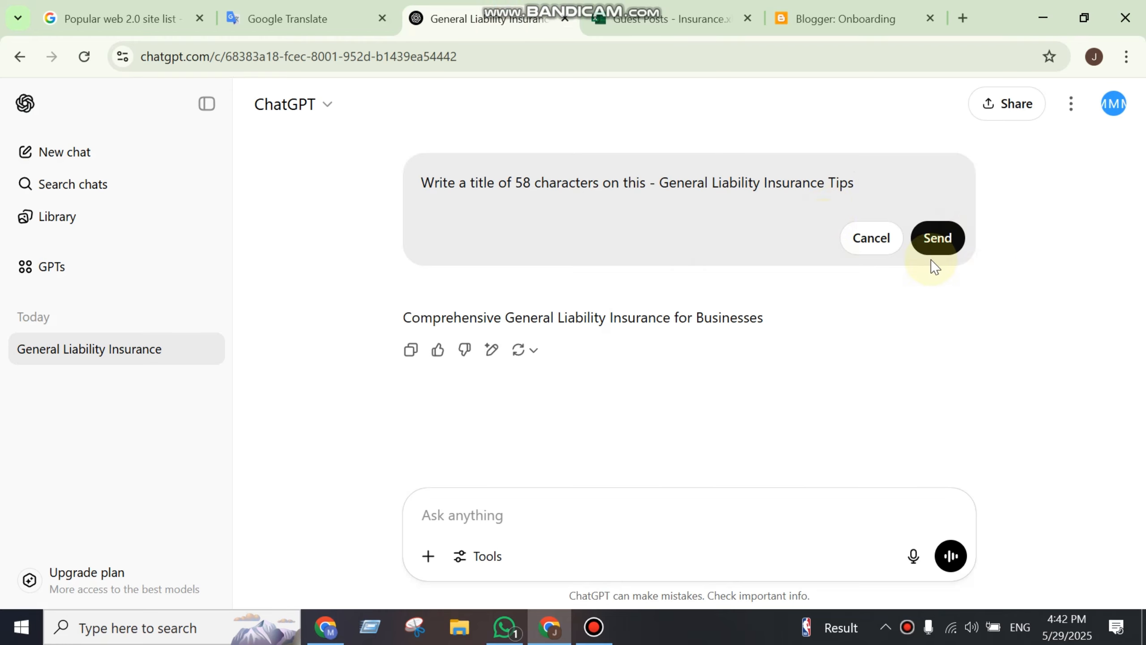
pyautogui.click(930, 247)
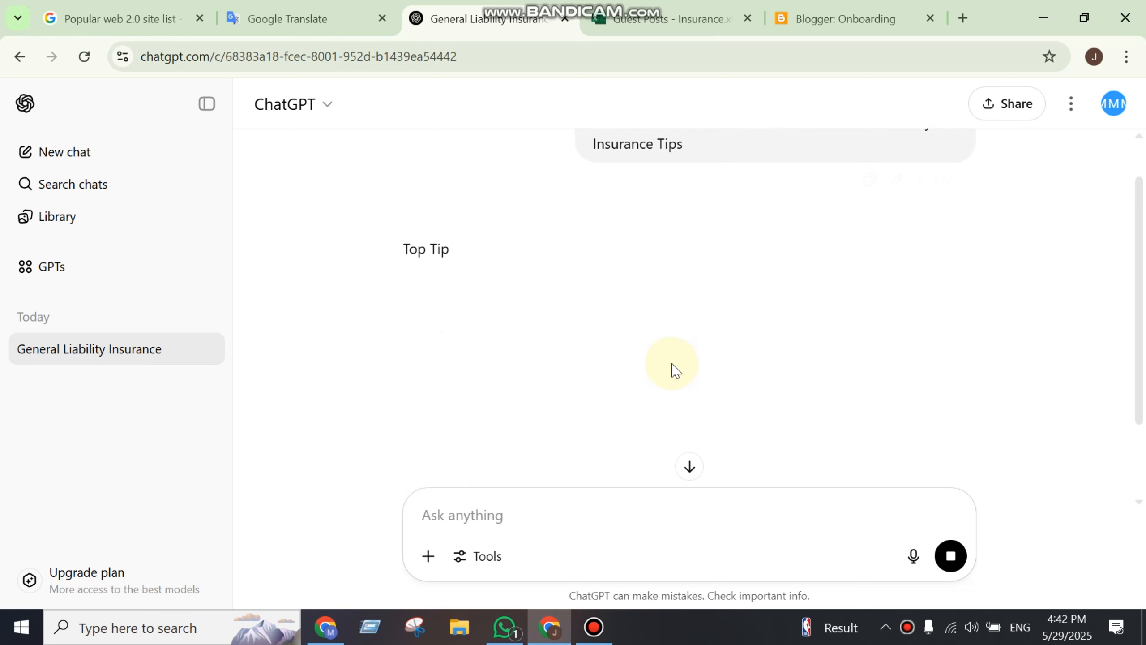
# - Copy 'Top Tips for Choosing the Right General Liability Insurance' into Blogger's display name
pyautogui.moveTo(829, 248); pyautogui.dragTo(366, 271)
pyautogui.hotkey('ctrl', 'c')
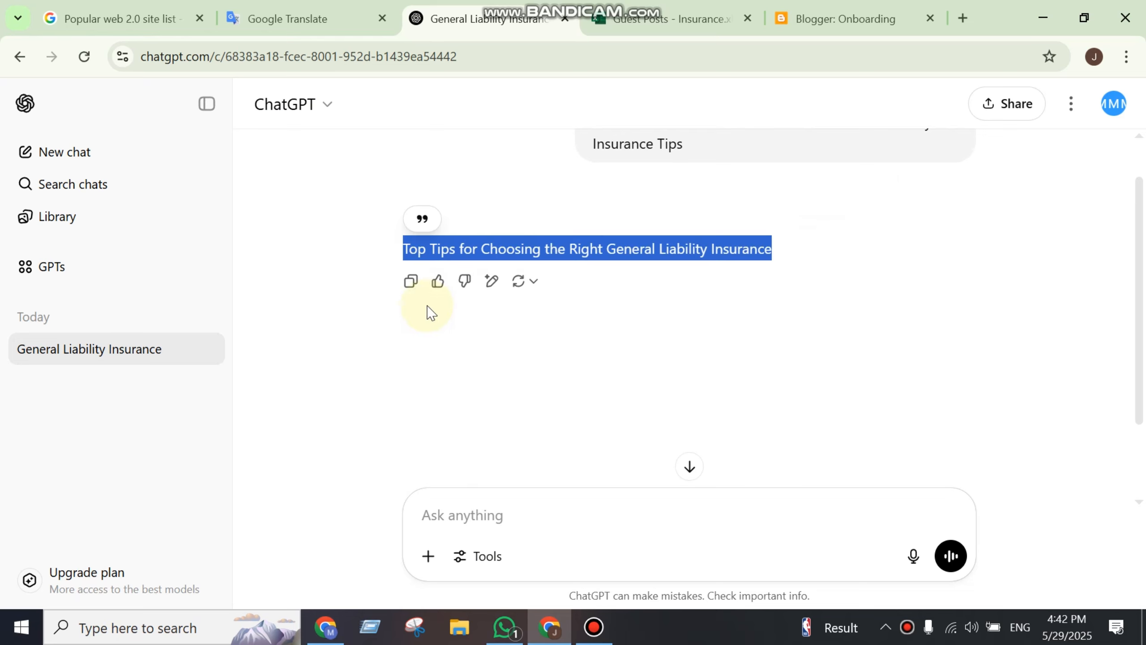
pyautogui.click(795, 25)
pyautogui.hotkey('ctrl', 'v')
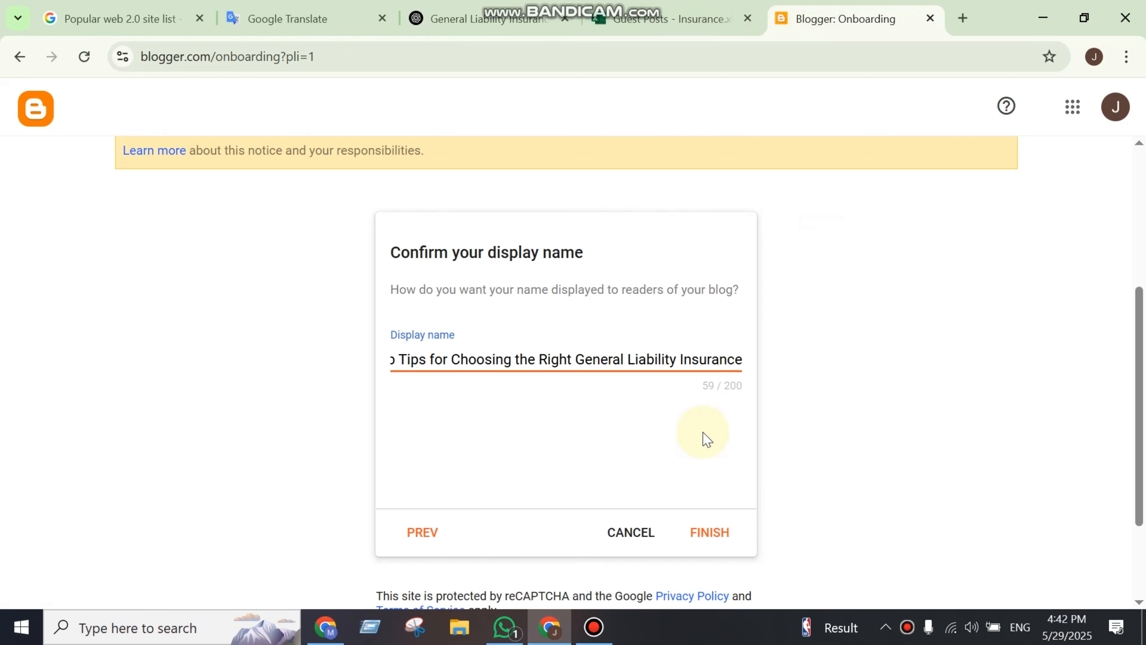
# - Confirm the display name and finish creating the liabilityinsurance blog, then scroll its Posts page
pyautogui.click(683, 407)
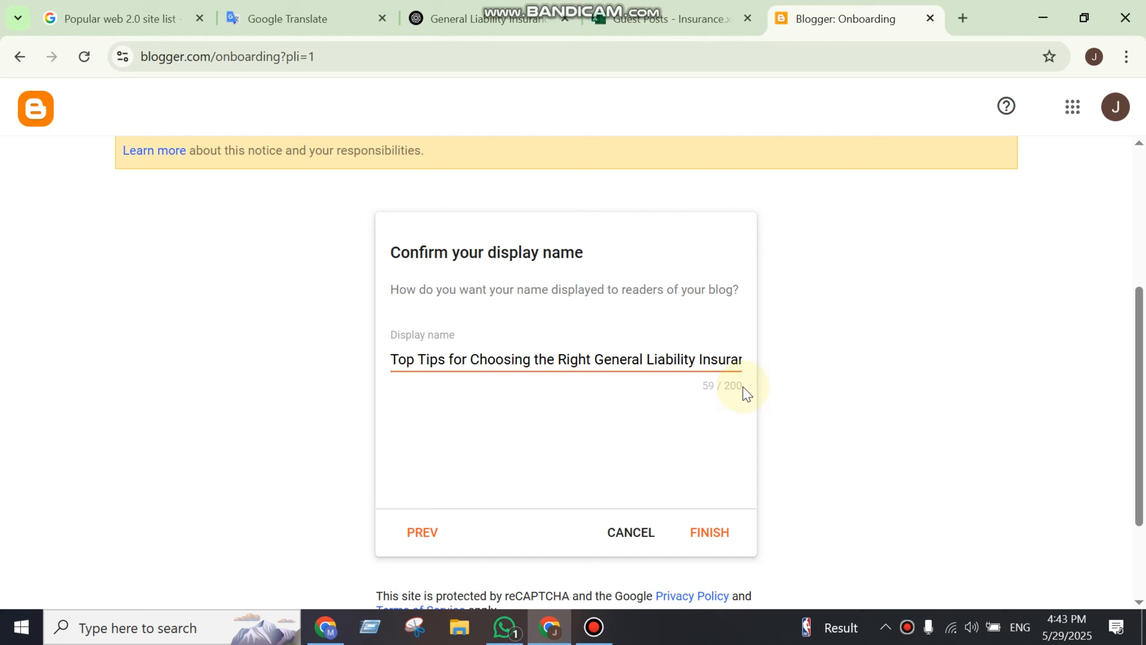
pyautogui.click(721, 540)
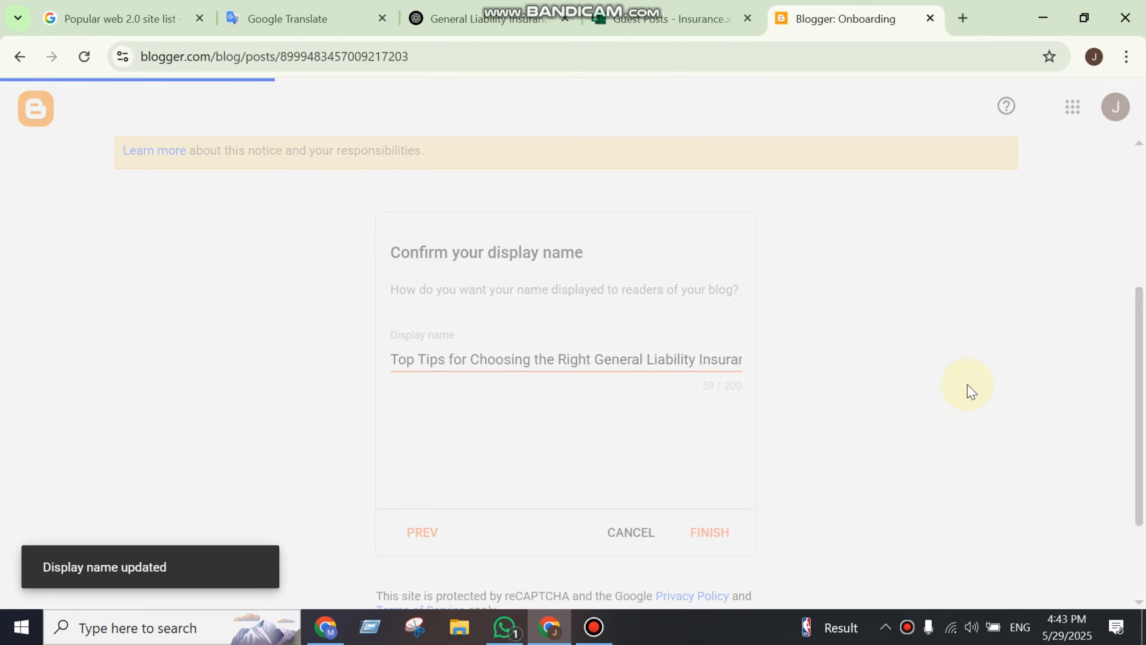
pyautogui.scroll(-3, 864, 515)
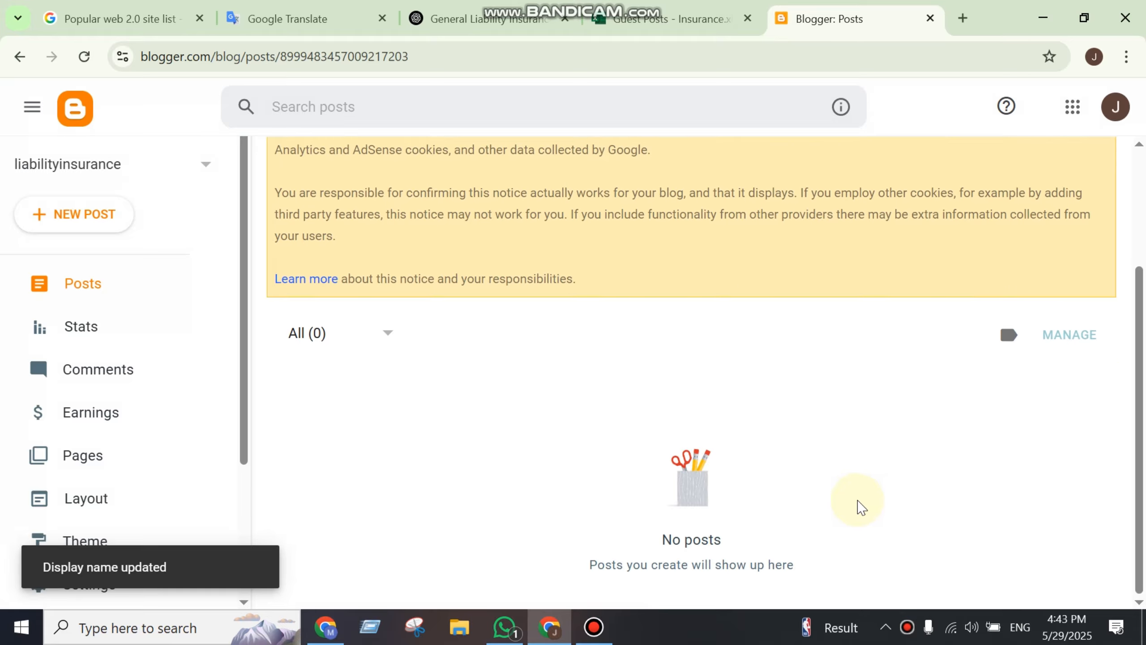
pyautogui.scroll(3, 871, 503)
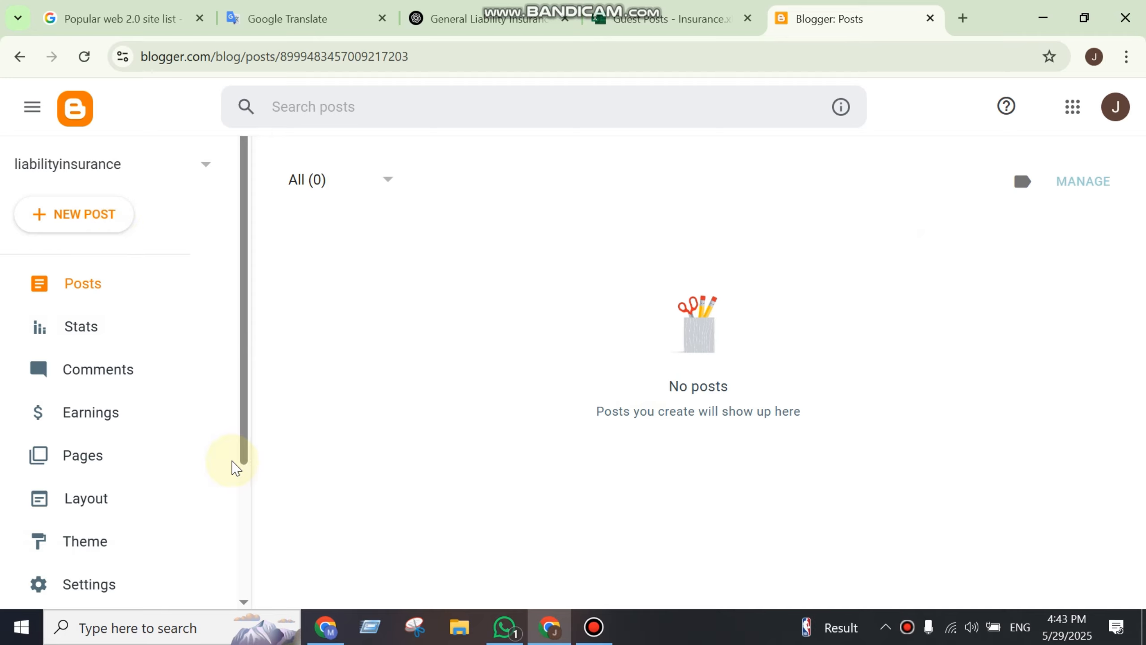
# - Start a blank new Blogger post, then bring up the Guest Posts spreadsheet in Excel Online
pyautogui.click(109, 230)
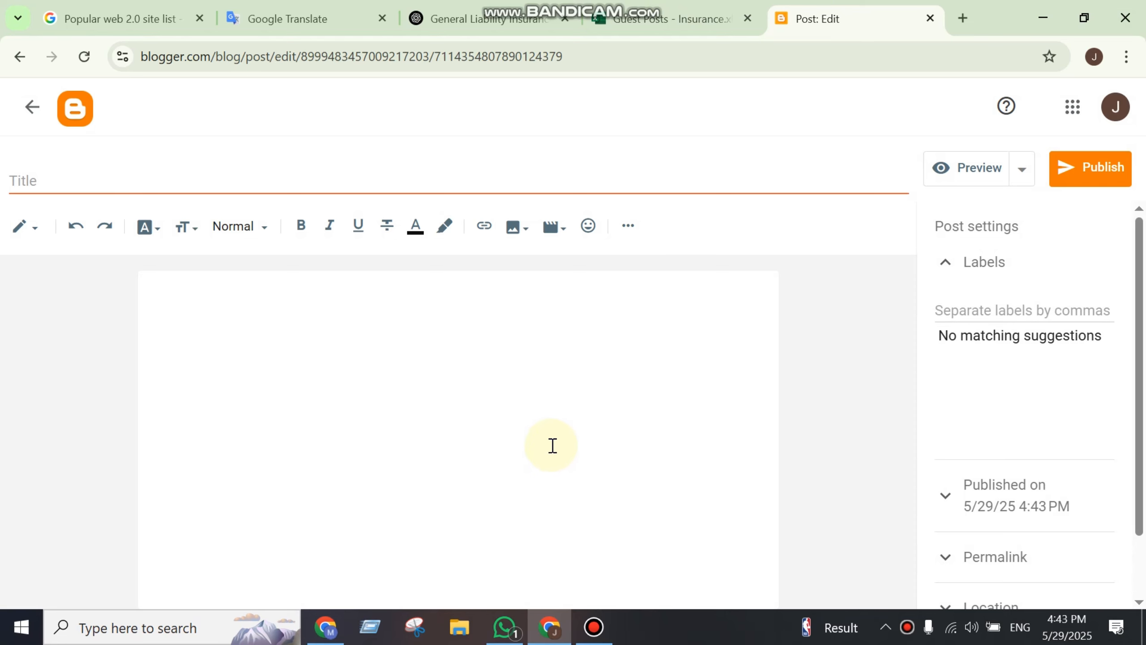
pyautogui.click(496, 18)
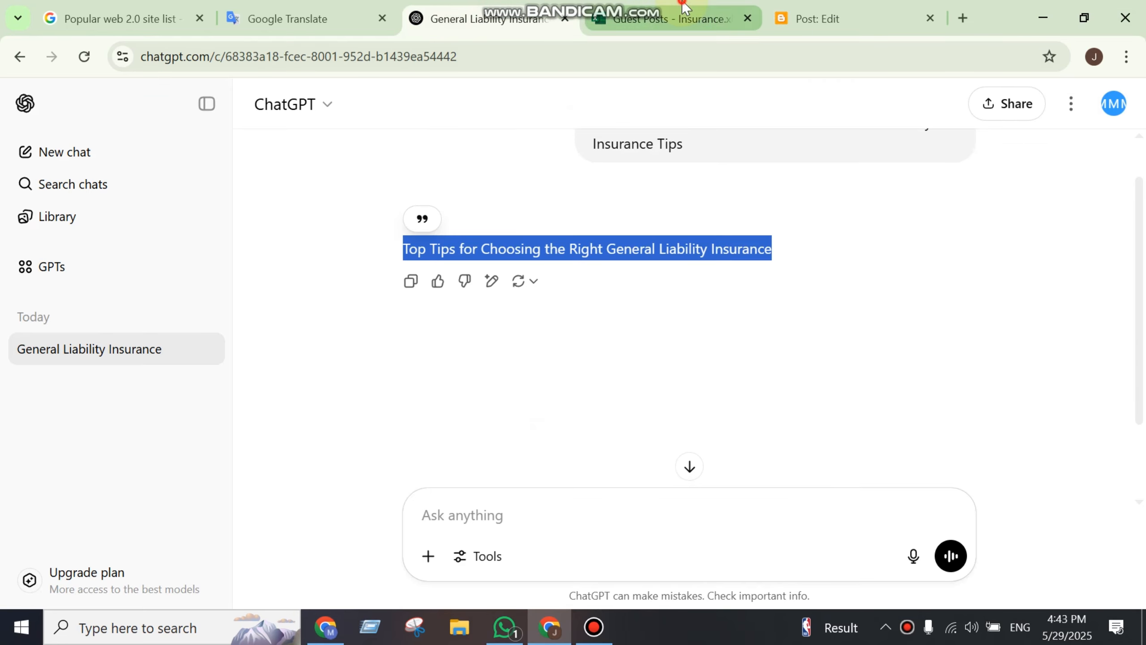
pyautogui.click(668, 18)
pyautogui.click(1106, 379)
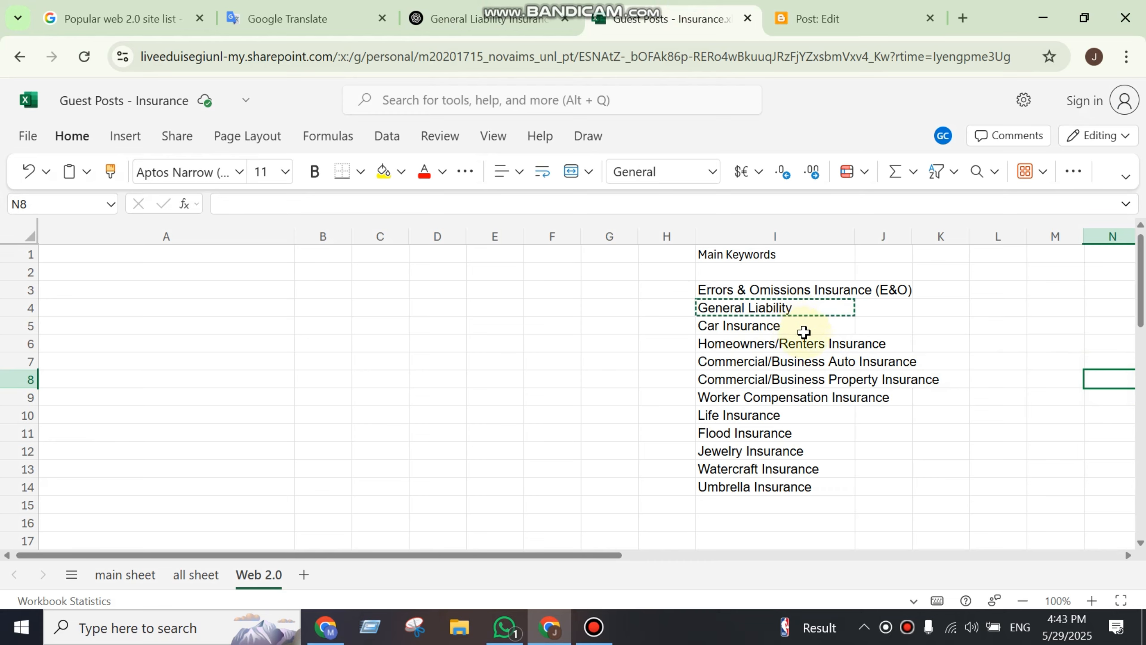
pyautogui.click(986, 381)
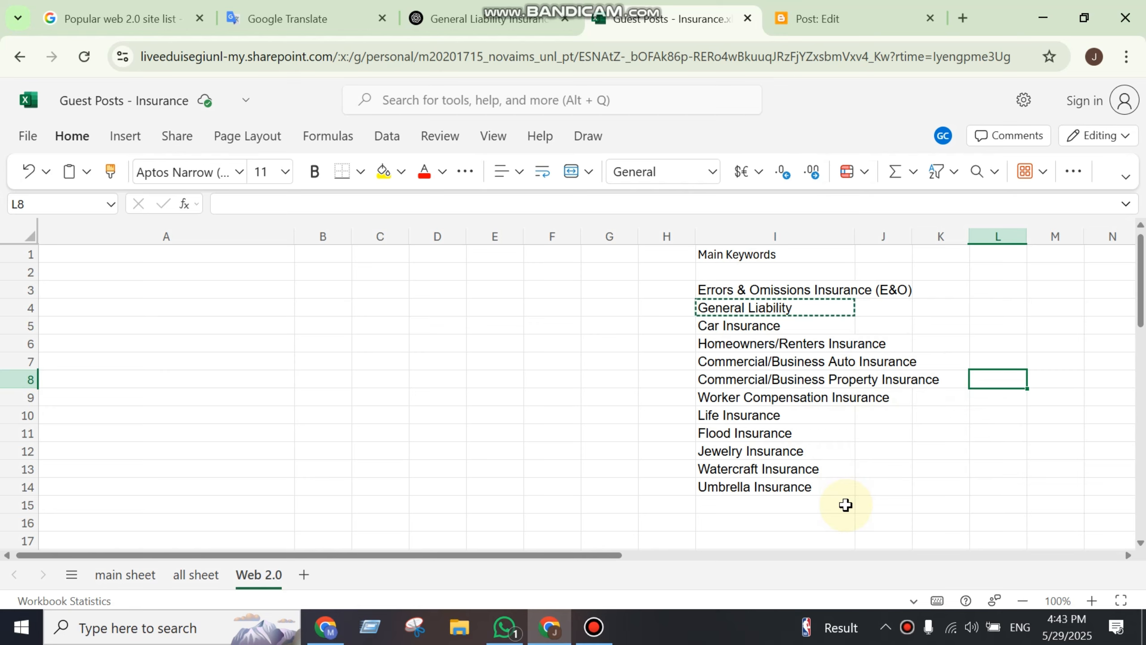
pyautogui.click(916, 488)
pyautogui.scroll(-5, 916, 494)
pyautogui.scroll(5, 916, 493)
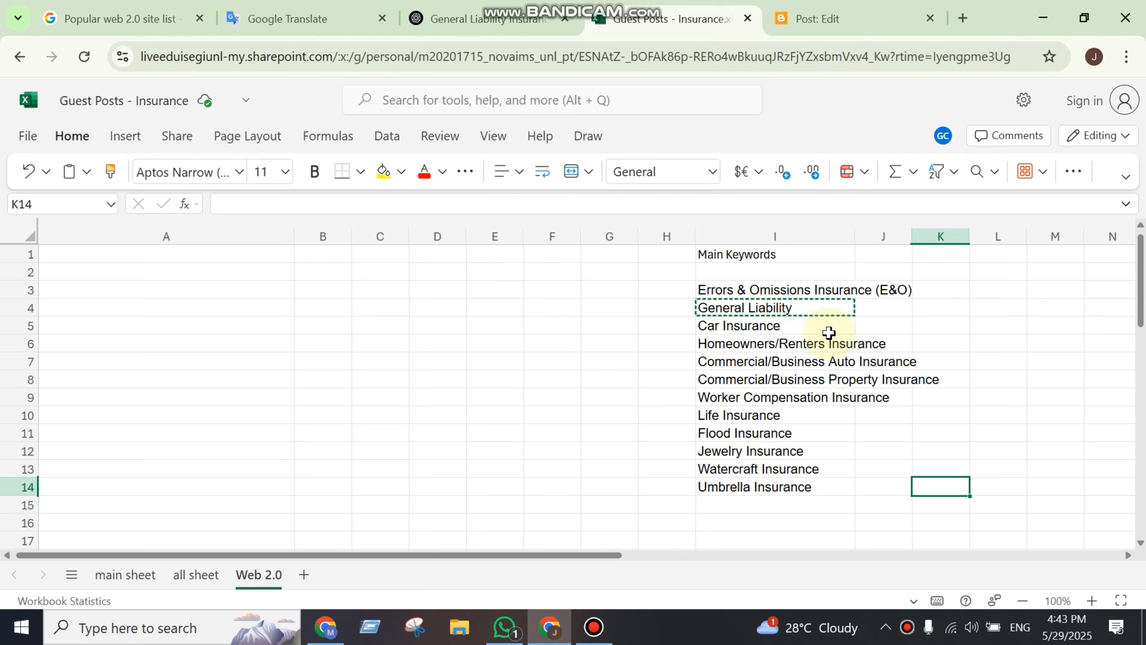
pyautogui.click(594, 627)
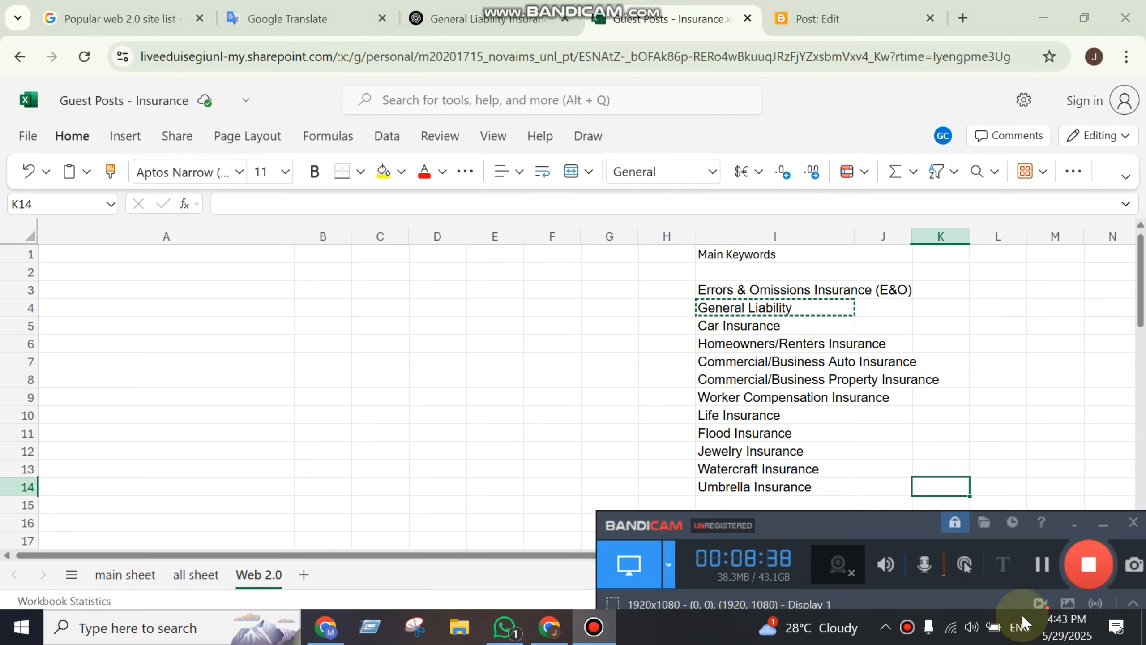
pyautogui.click(1040, 567)
pyautogui.click(504, 384)
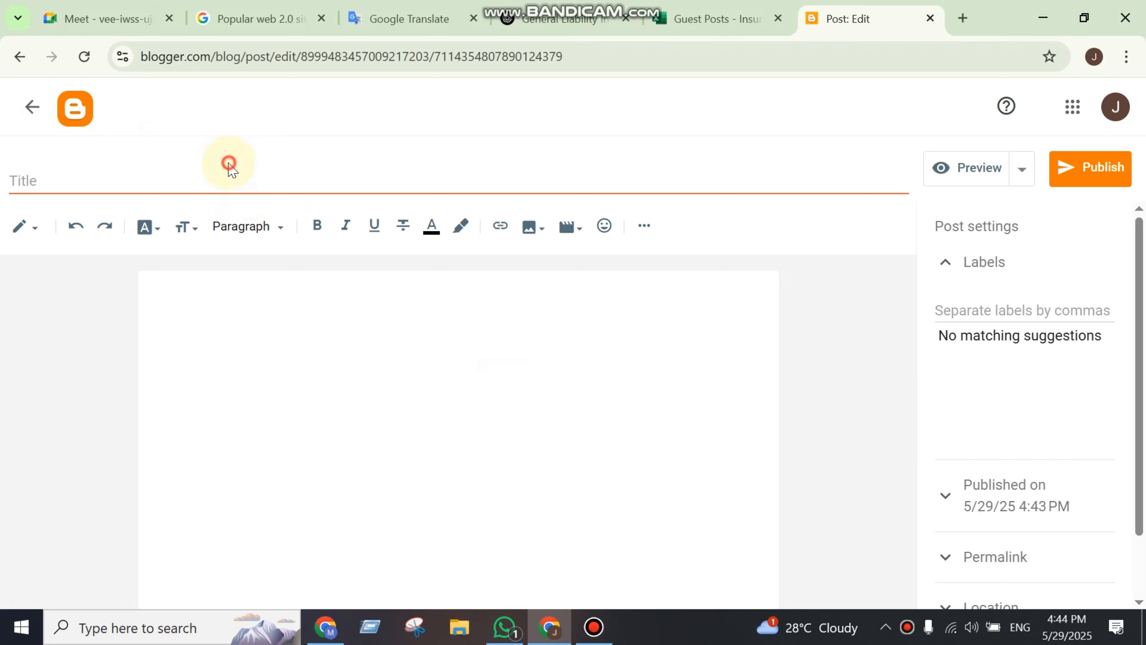
# - Put the cursor in the empty post Title field, then move to Google Translate
pyautogui.click(204, 184)
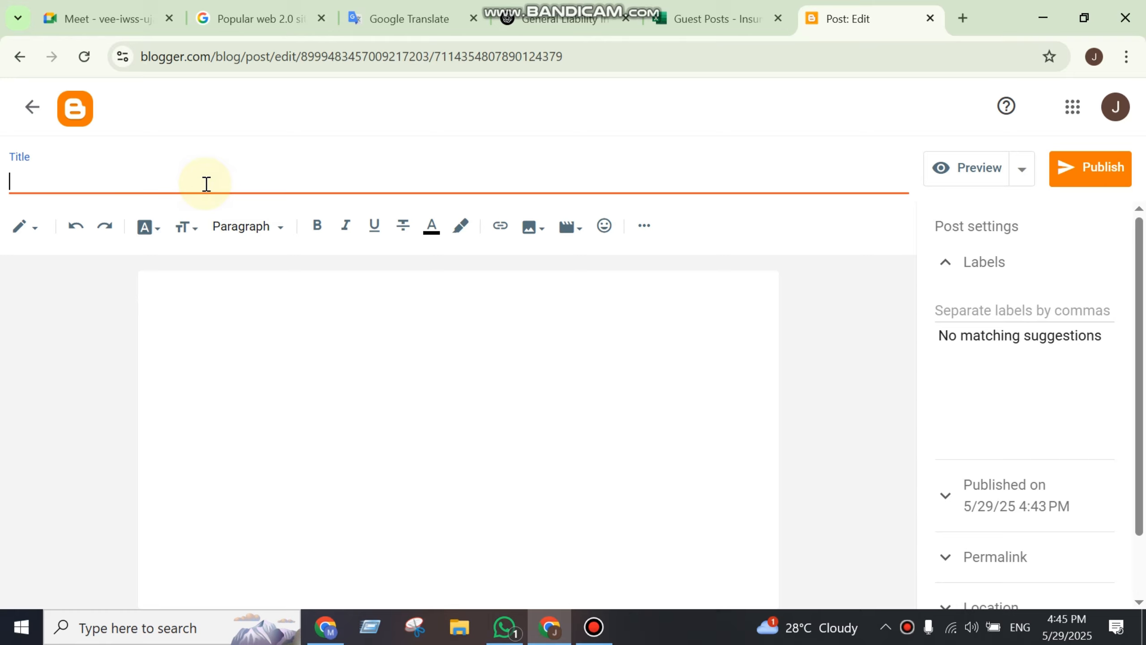
pyautogui.click(453, 23)
# - Begin a new ChatGPT message reading 'Write some titles of', correcting the 'Wrtie' typo
pyautogui.click(573, 5)
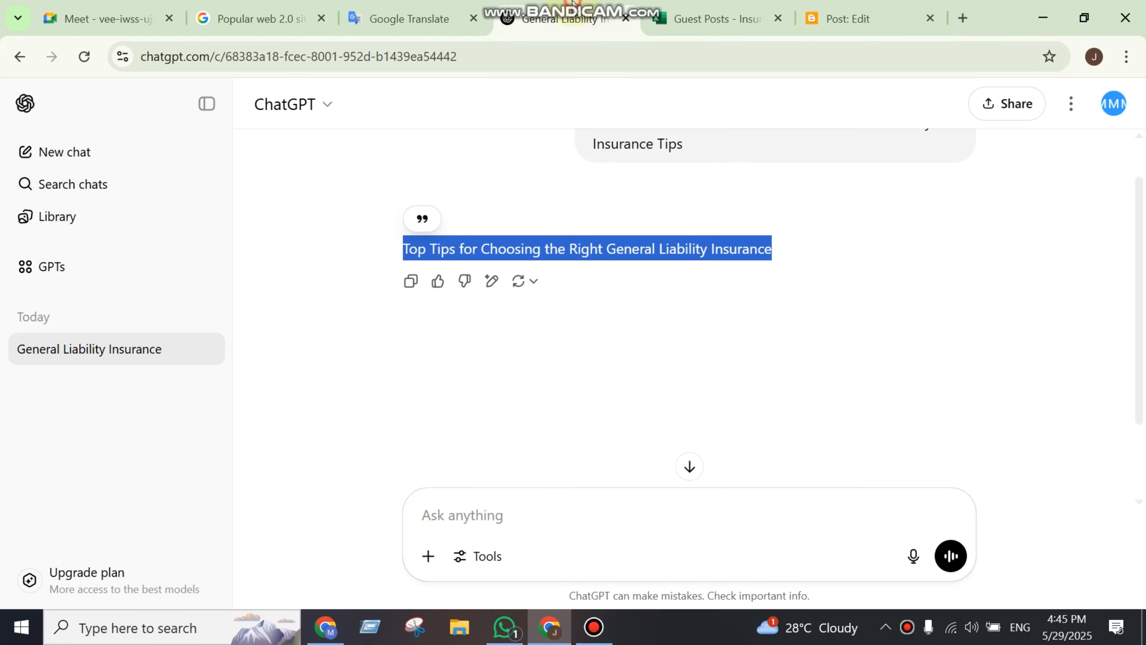
pyautogui.click(674, 526)
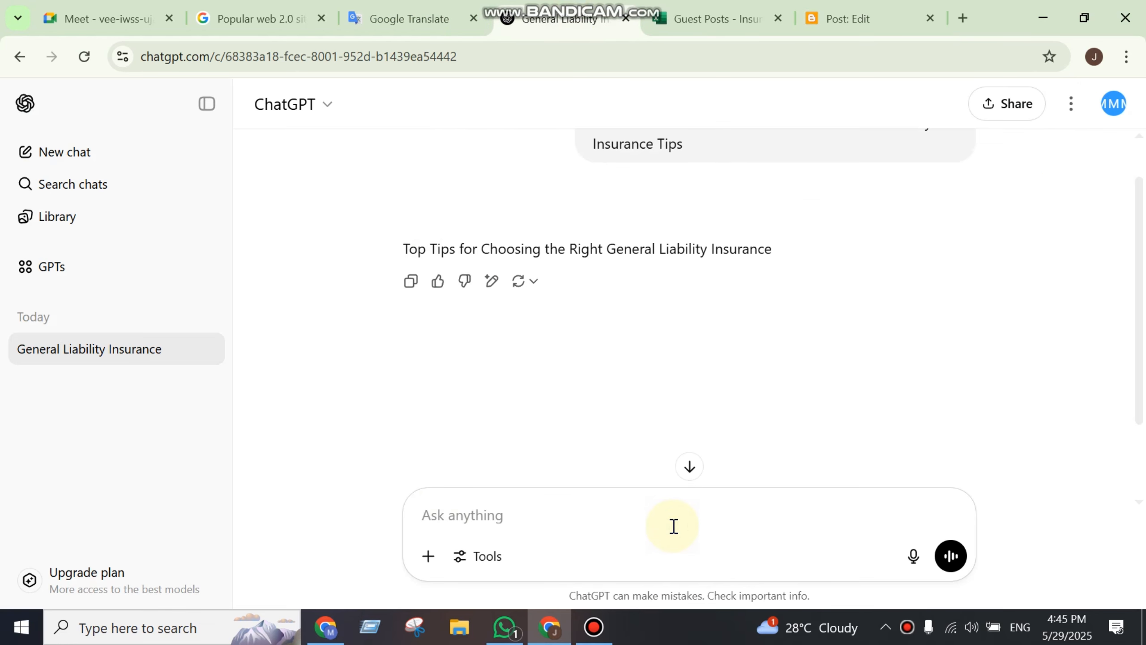
pyautogui.write('Wrtie a')
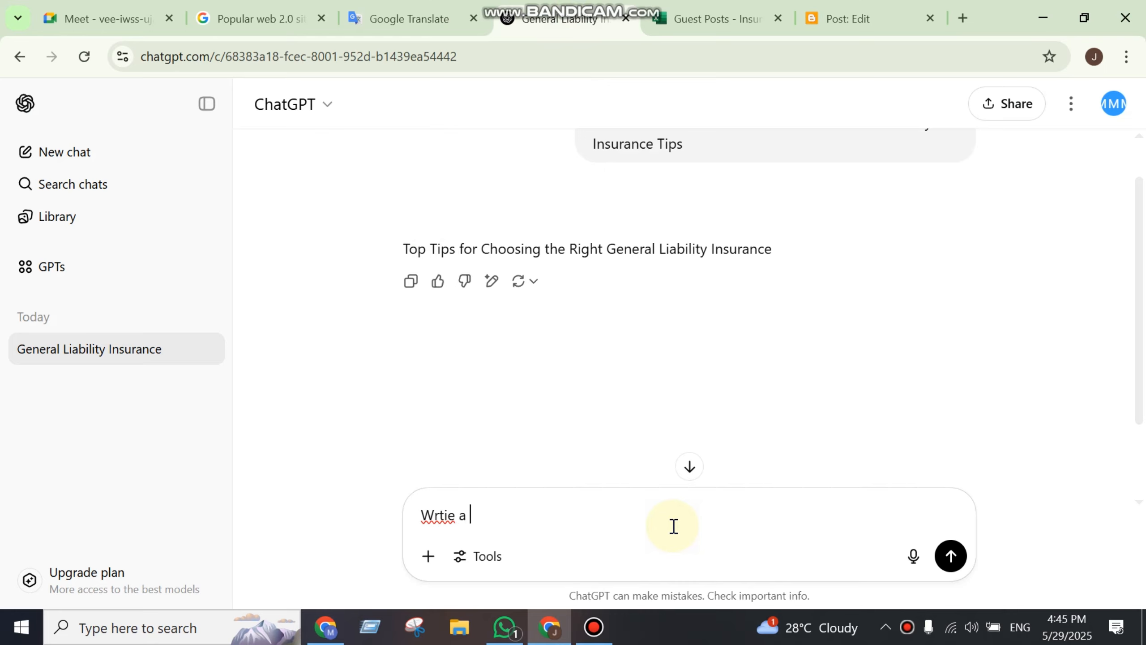
pyautogui.hotkey('ctrl', 'a')
pyautogui.write('Write a')
pyautogui.press('BackSpace')
pyautogui.write('some titles of')
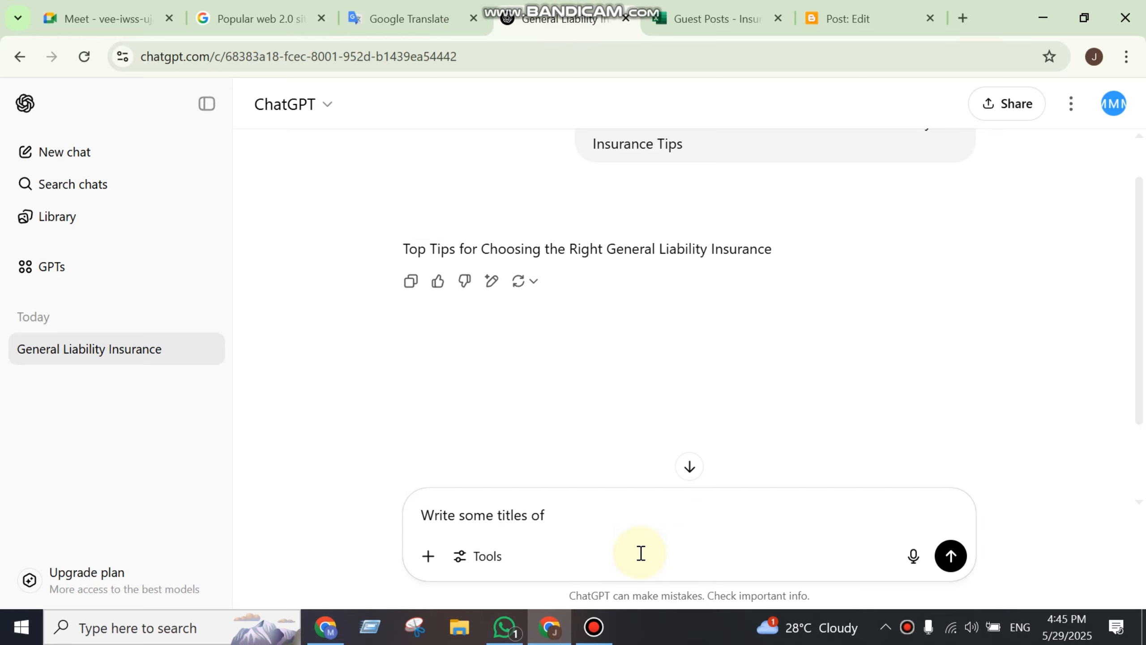
pyautogui.scroll(1, 749, 317)
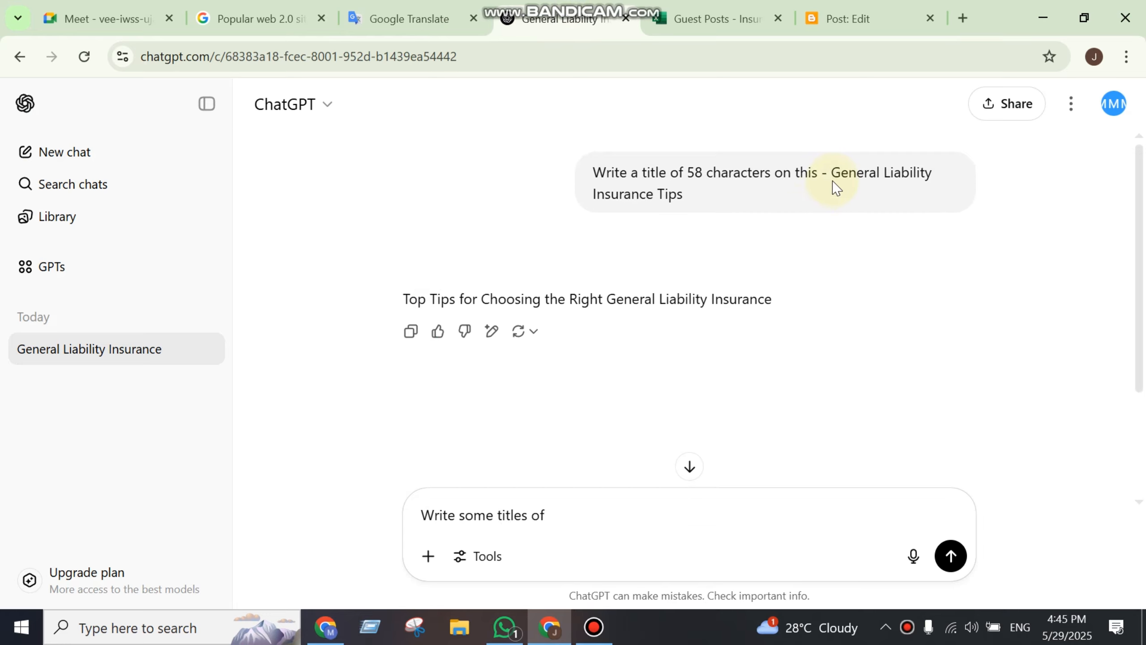
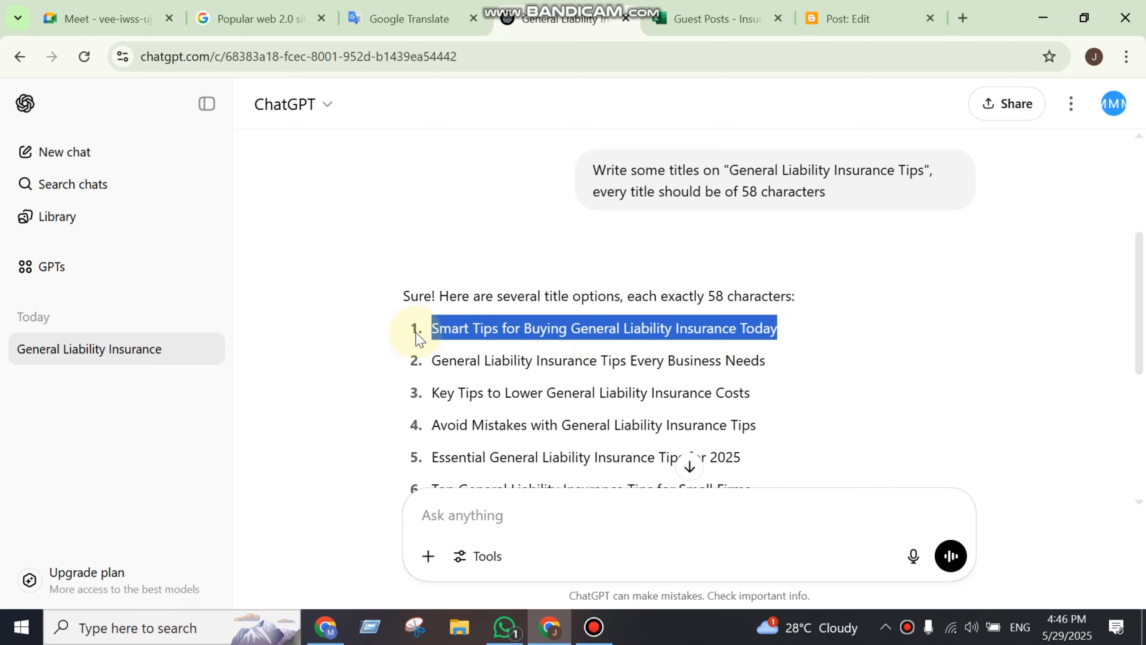
# - Ask ChatGPT for a 1000-word article on 'Smart Tips for Buying General Liability Insurance Today'
pyautogui.scroll(-5, 812, 445)
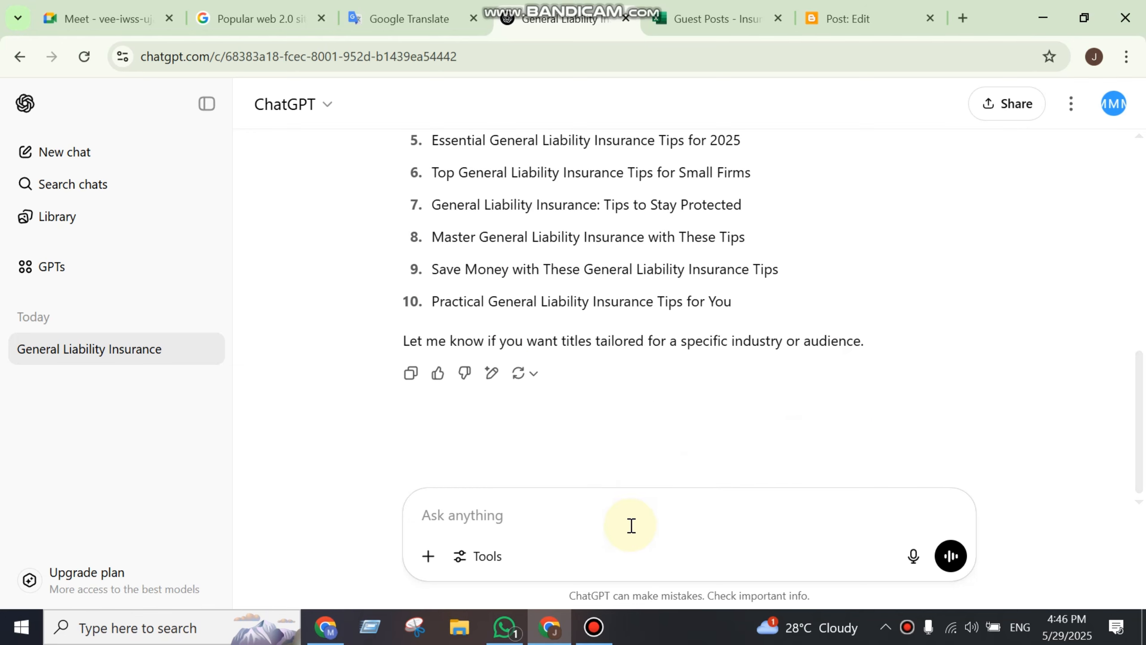
pyautogui.click(669, 502)
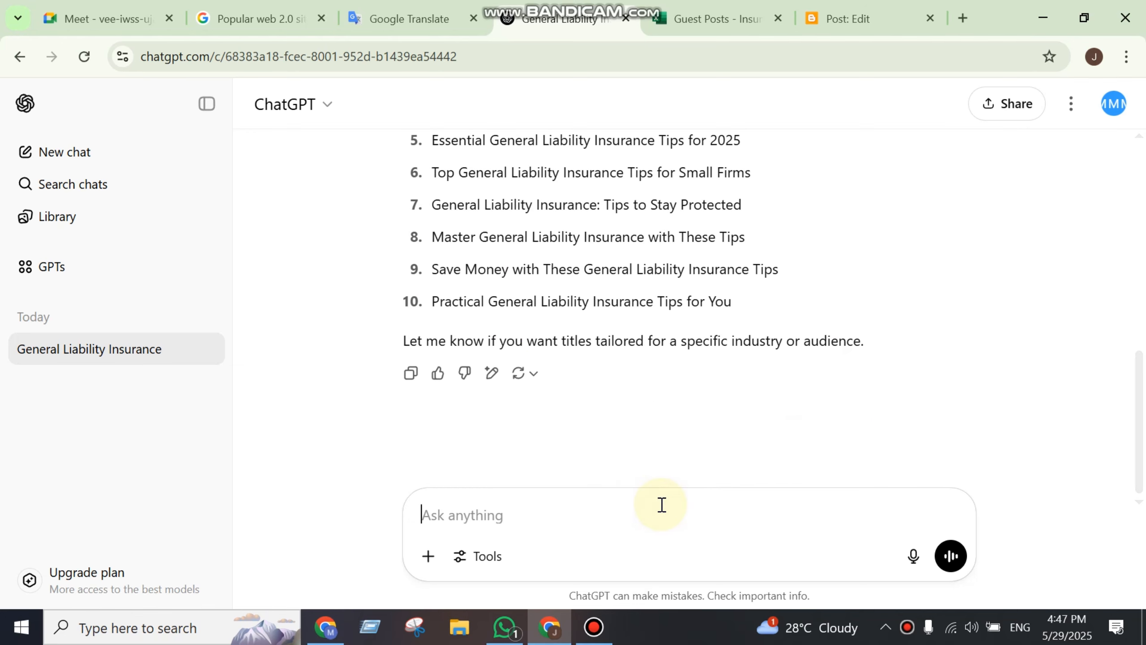
pyautogui.write('Wr')
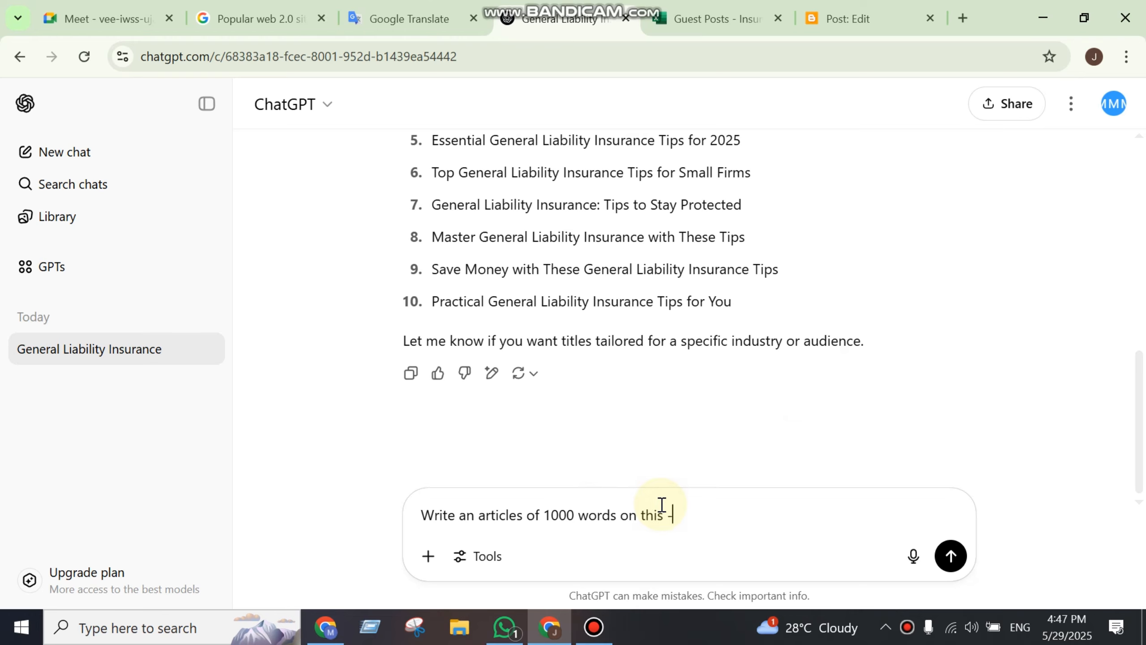
pyautogui.write('Smart Tips for Buying General Liability Insurance Today')
pyautogui.press('Return')
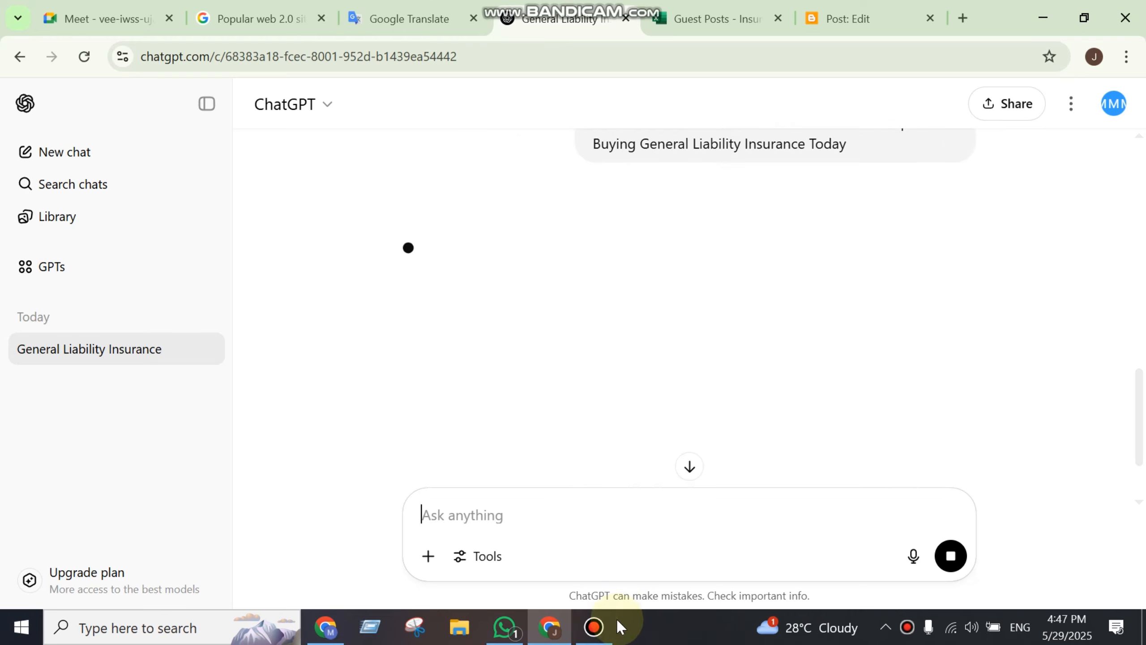
# - Scroll through ChatGPT's generated 1000-word article
pyautogui.click(684, 473)
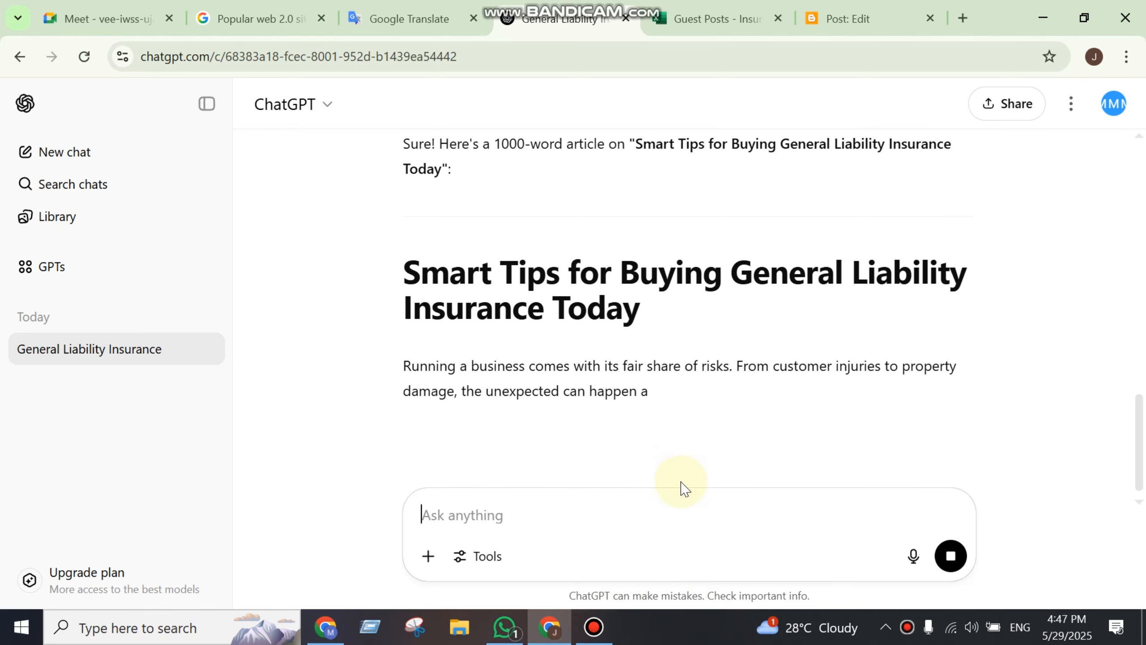
pyautogui.click(593, 627)
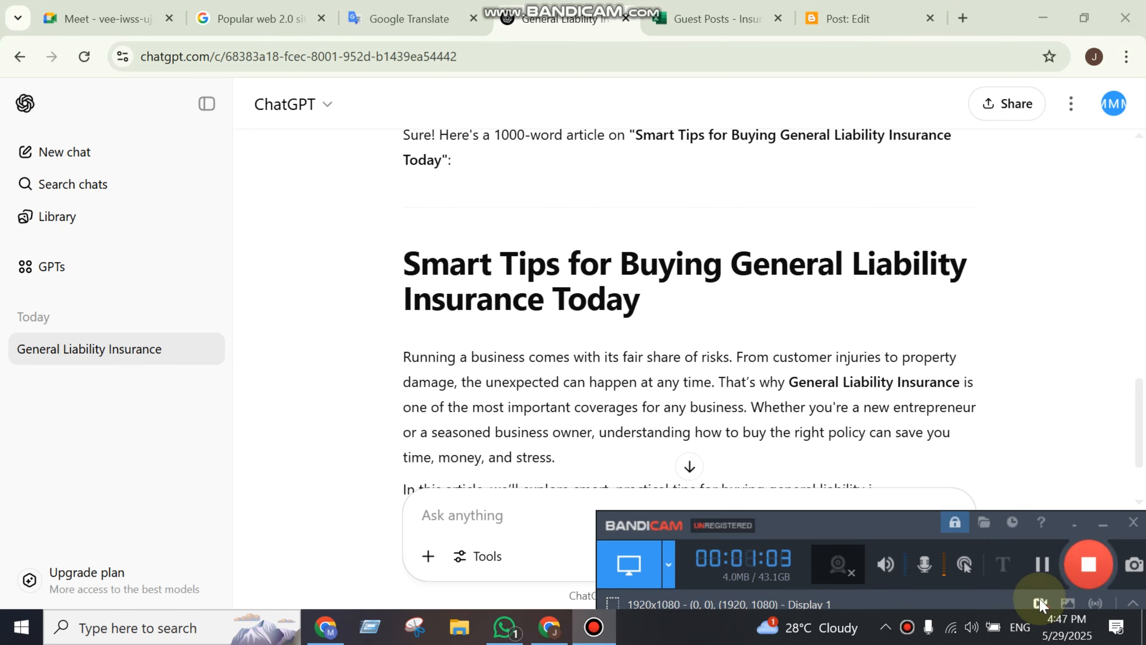
pyautogui.click(1042, 563)
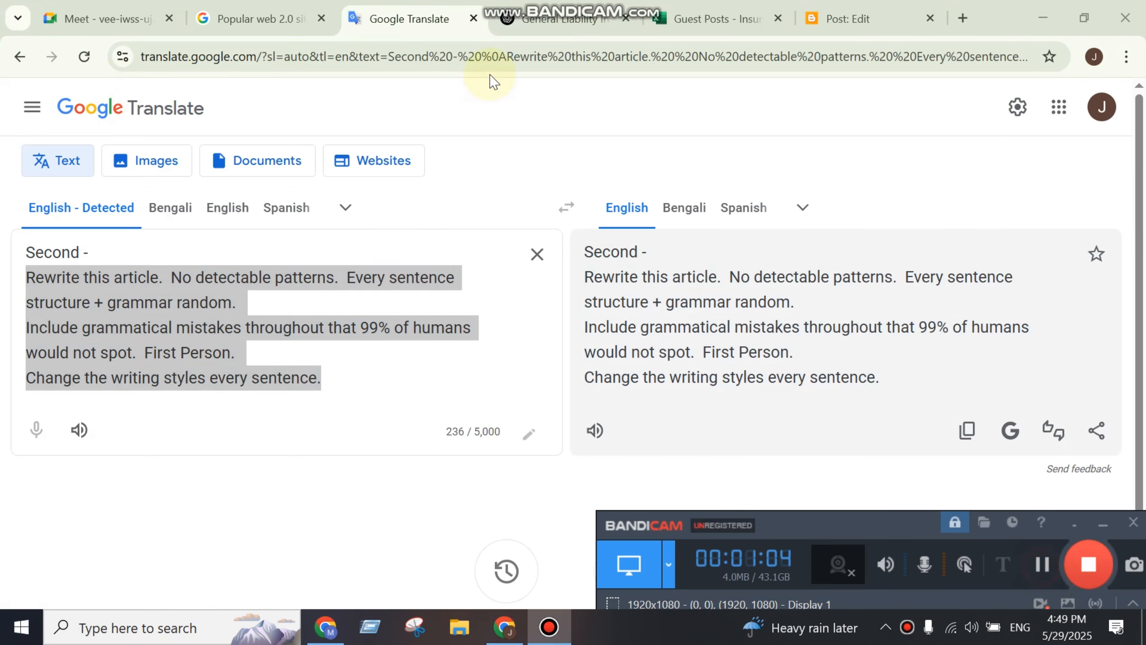
pyautogui.click(562, 18)
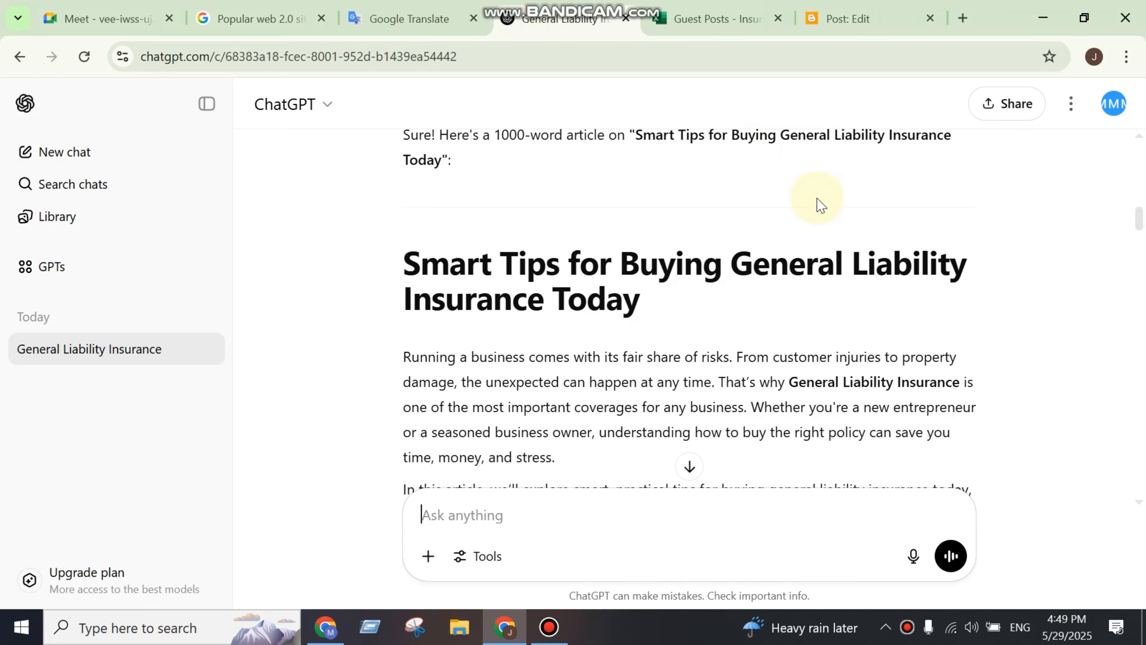
pyautogui.scroll(-20, 744, 362)
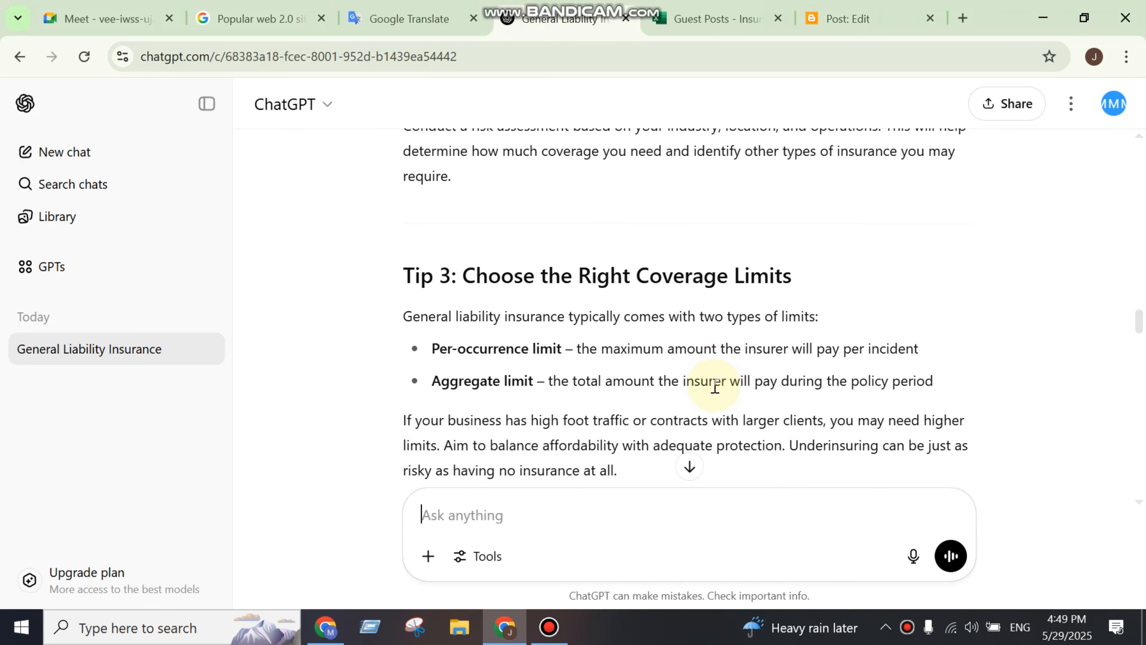
pyautogui.scroll(-15, 703, 390)
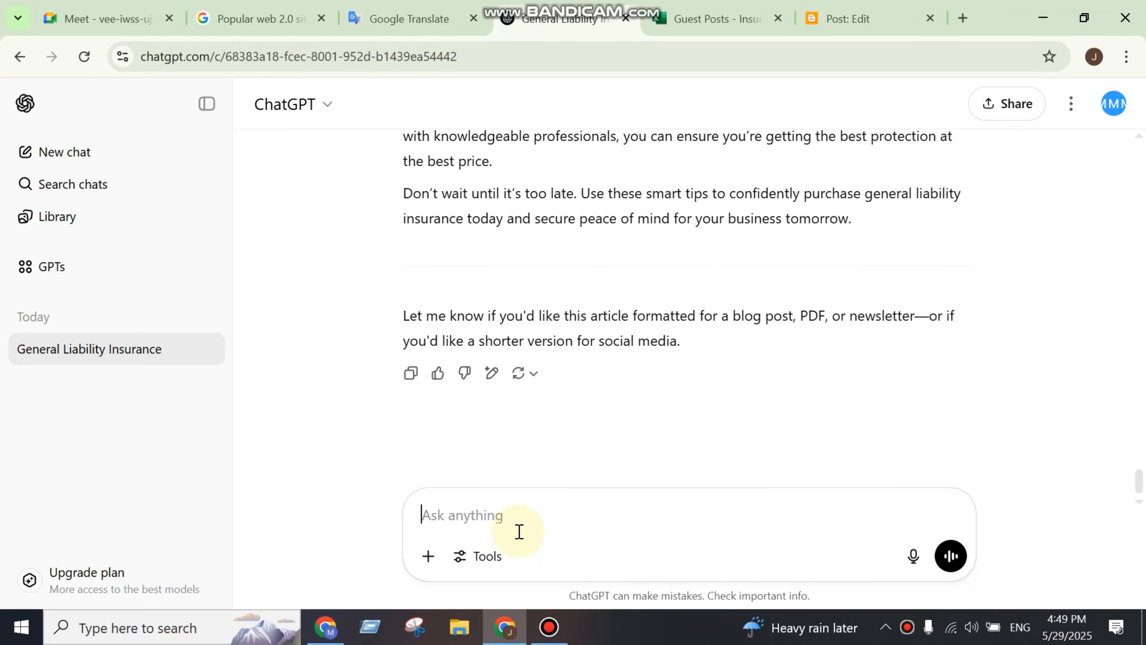
# - Send the pasted rewrite prompt (first person, varied styles, subtle grammar mistakes) as one paragraph
pyautogui.click(556, 525)
pyautogui.write('Rewrite this article.  No detectable patterns.  Every sentence structure + grammar random. Include grammatical mistakes throughout that 99% of humans would not spot.  First Person. Change the writing styles every sentence.')
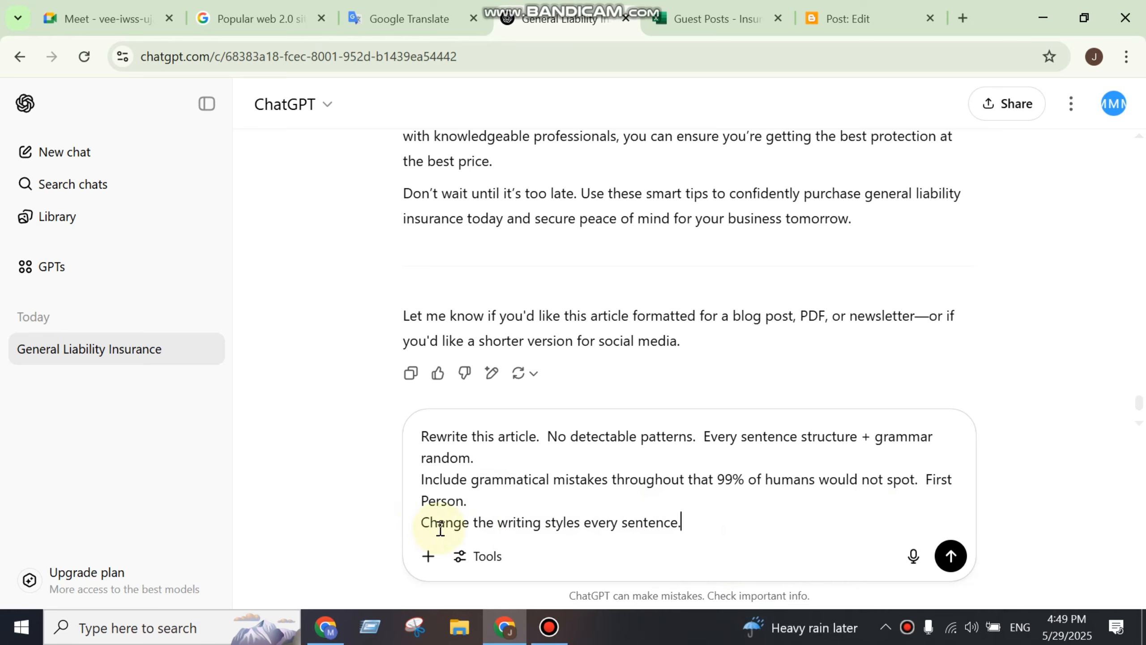
pyautogui.press('BackSpace')
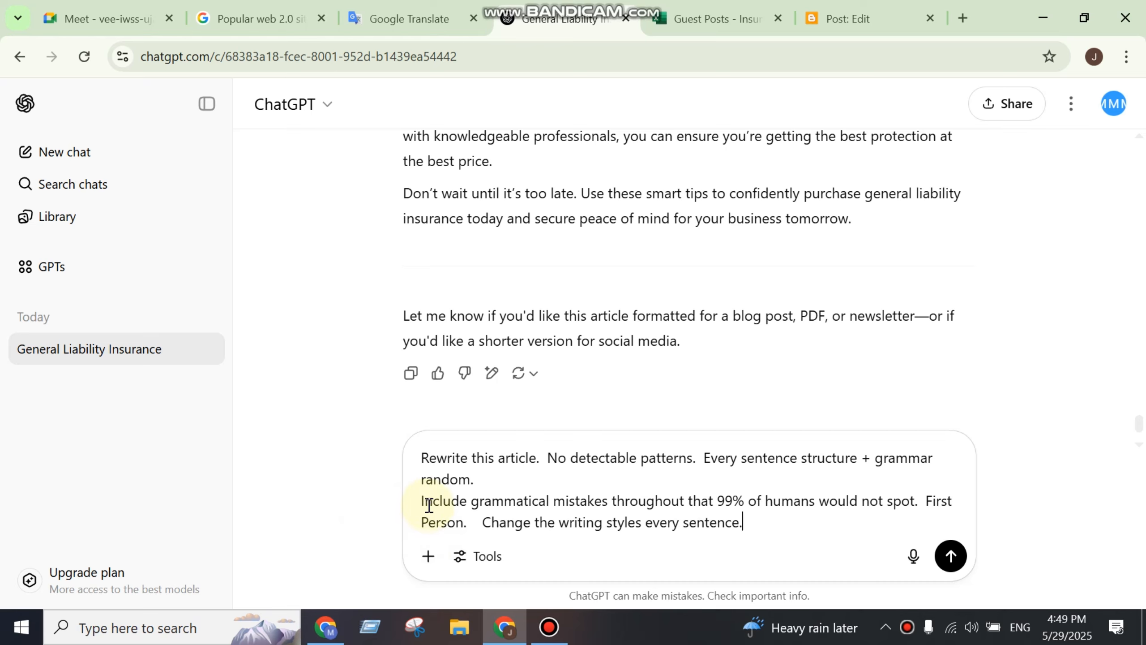
pyautogui.press('BackSpace')
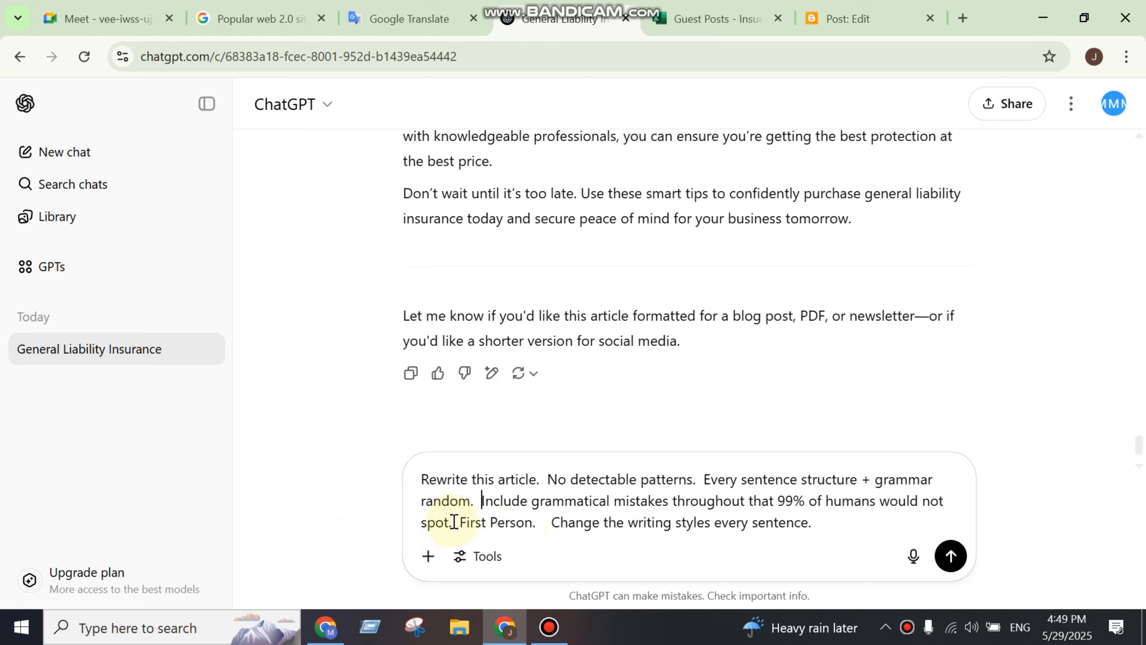
pyautogui.click(950, 555)
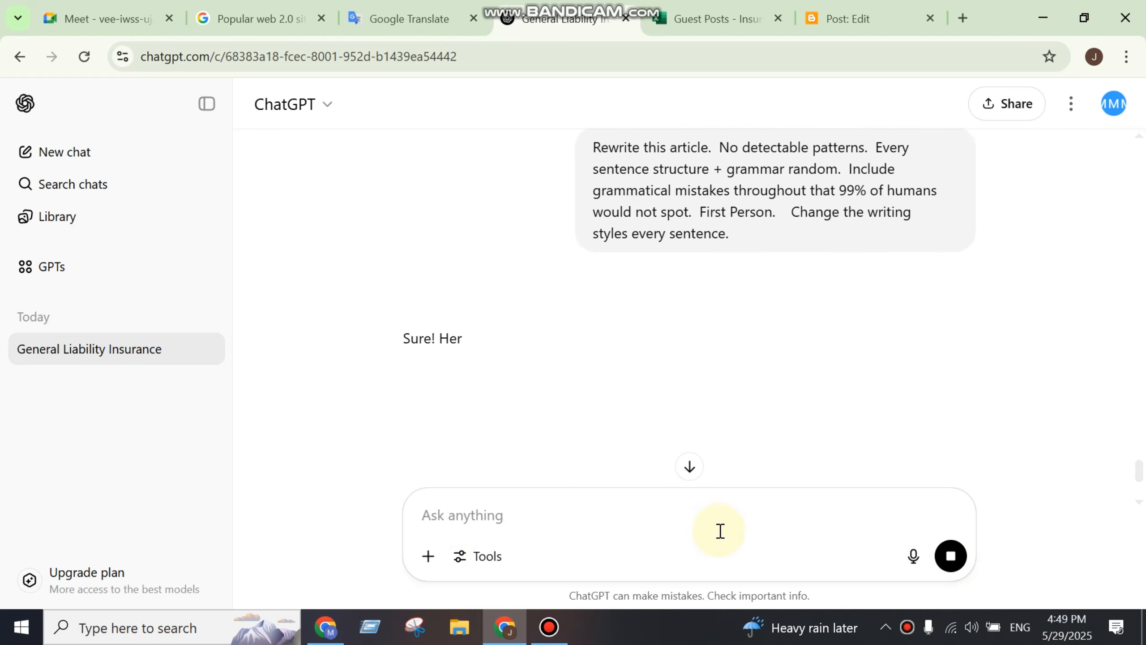
# - Launch WhatsApp through Windows search with 'wh'
pyautogui.click(126, 633)
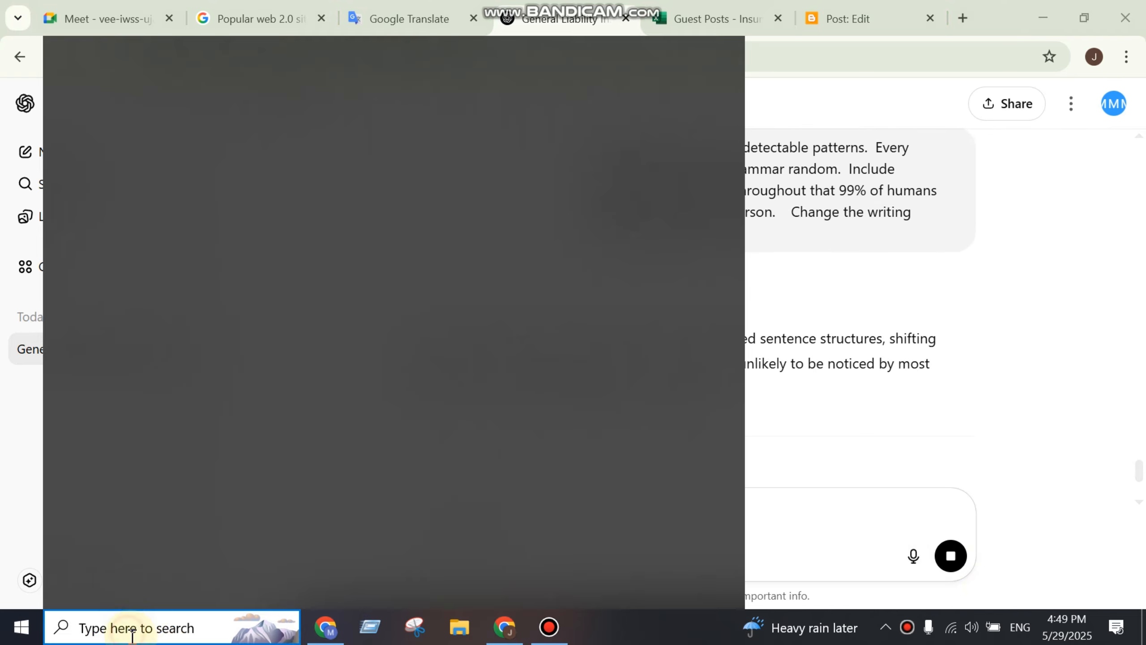
pyautogui.write('wh')
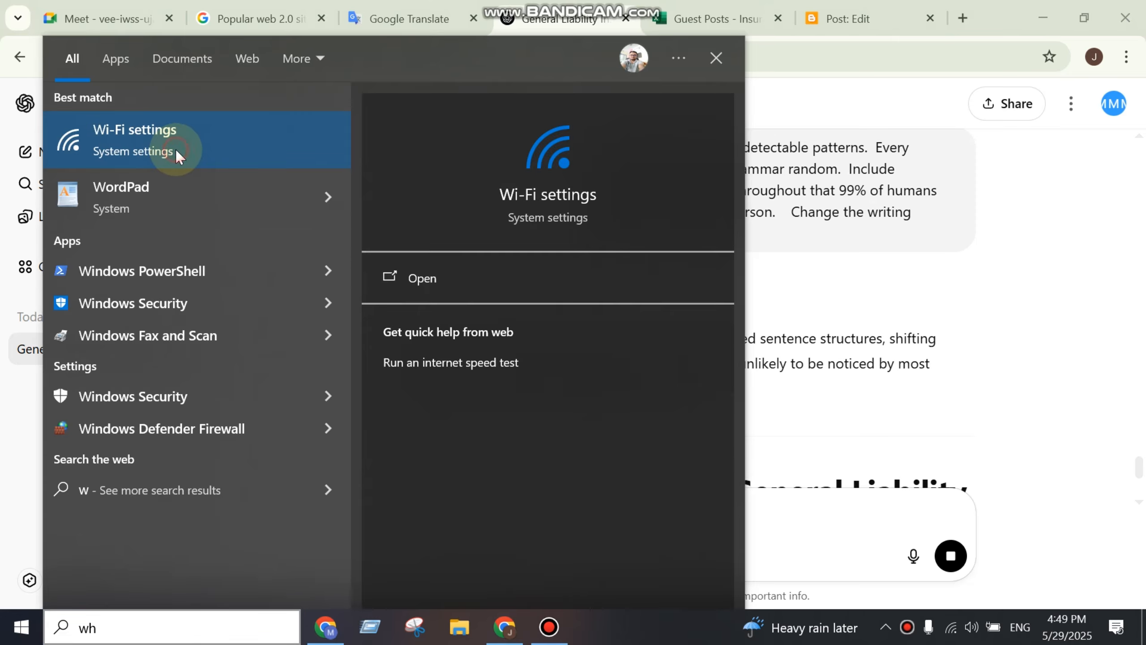
pyautogui.click(176, 149)
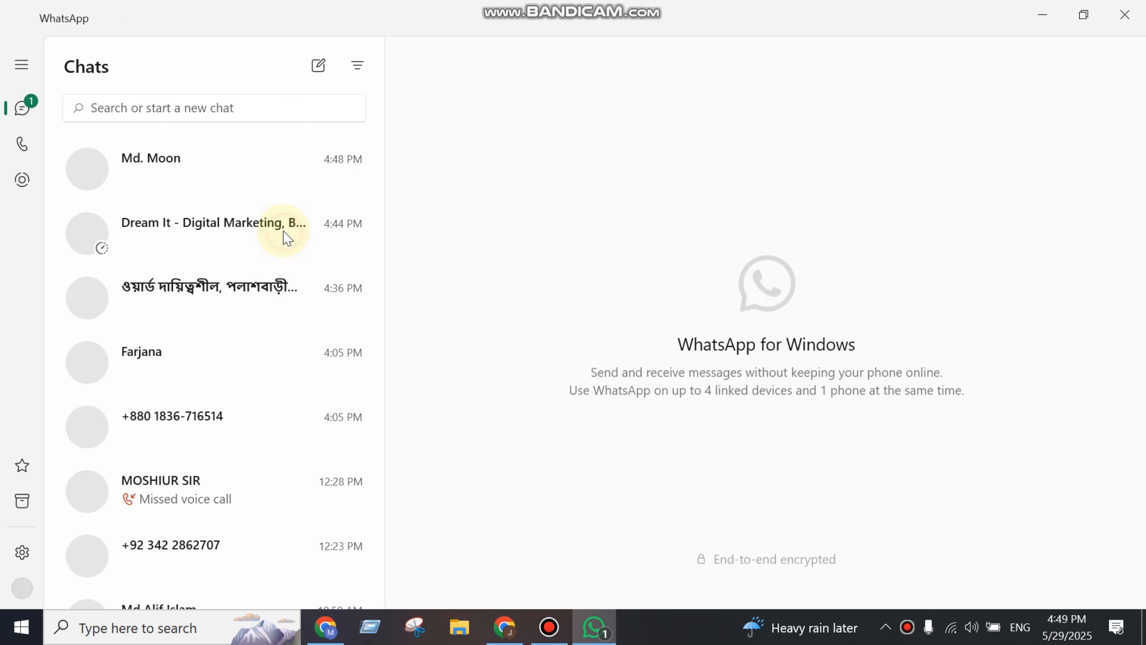
# - Post the rewrite prompt in the Dream It digital marketing group, then minimize WhatsApp
pyautogui.click(285, 238)
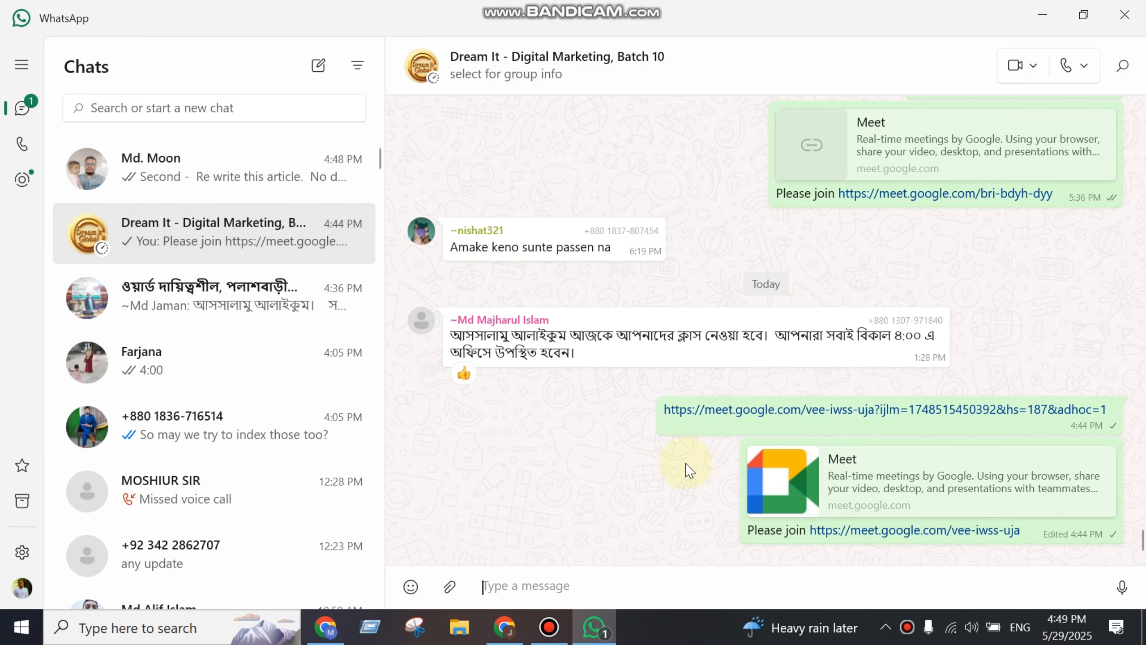
pyautogui.write('Rewrite this article.  No detectable patterns.  Every sentence structure + grammar random. Include grammatical mistakes throughout that 99% of humans would not spot.  First Person. Change the writing styles every sentence.')
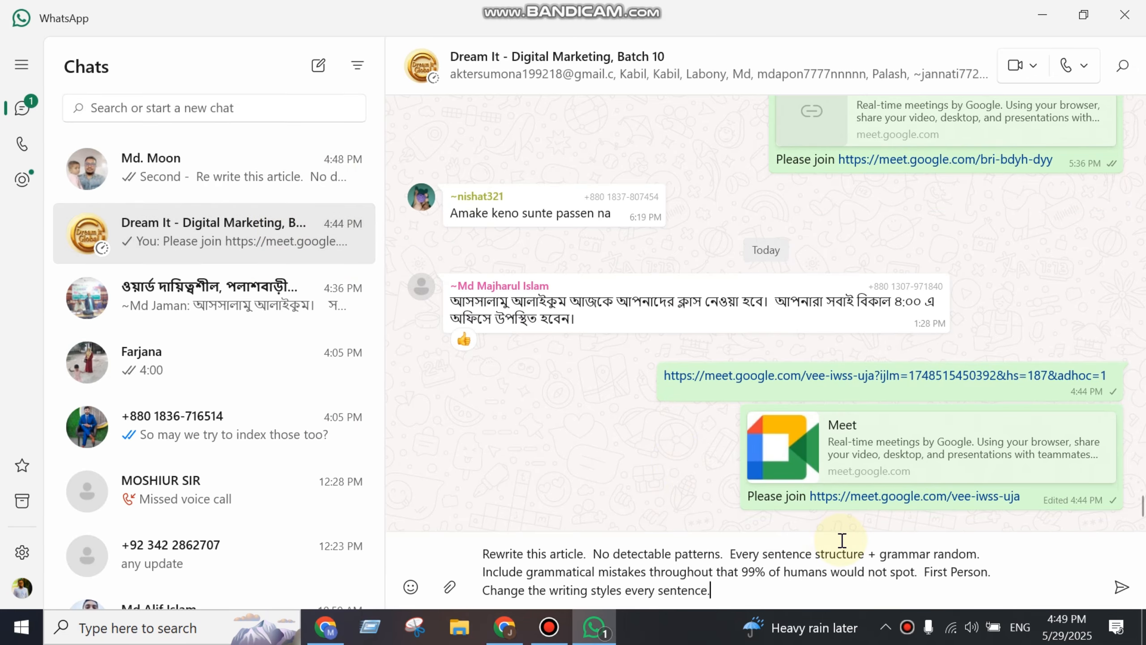
pyautogui.press('Return')
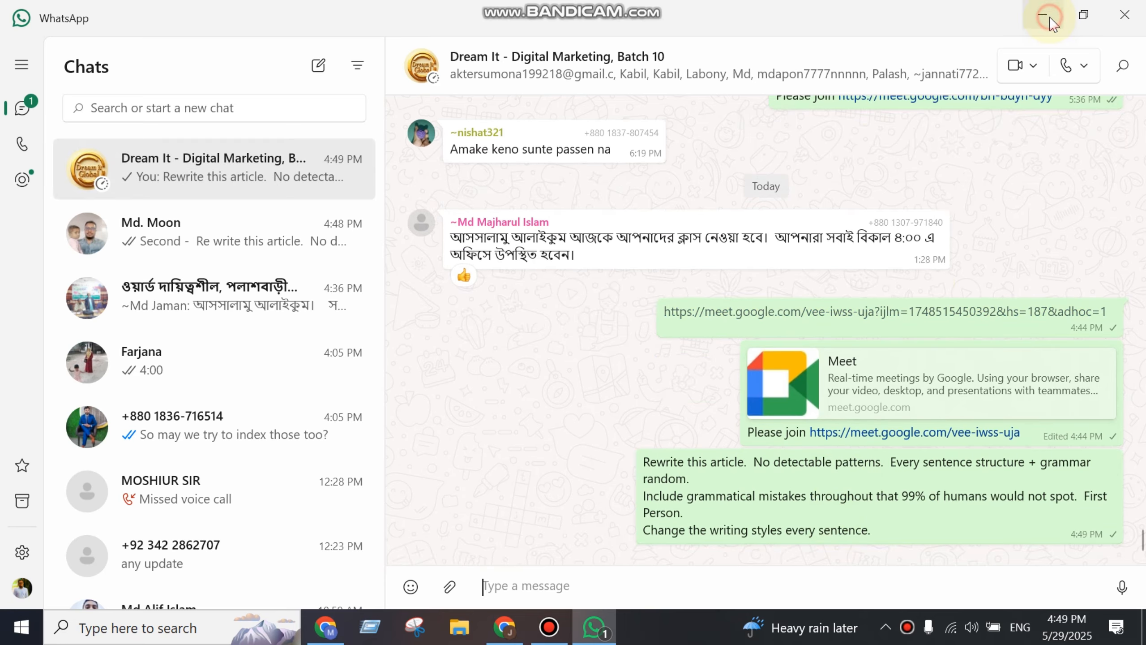
pyautogui.click(1043, 14)
pyautogui.scroll(-15, 877, 325)
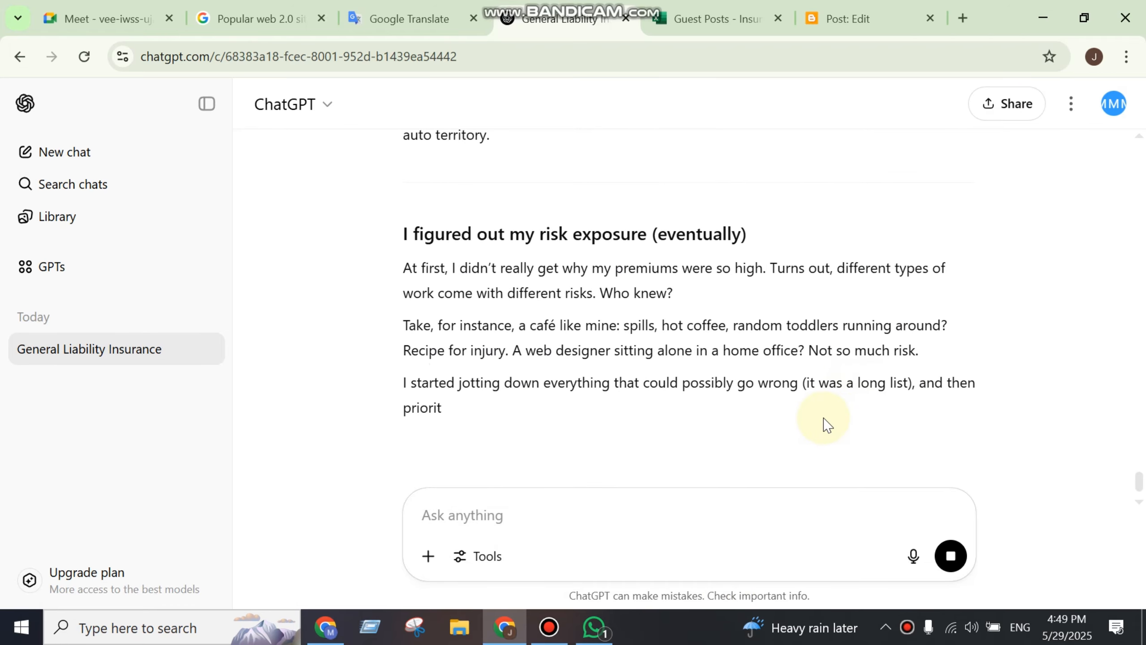
# - Check the sent WhatsApp message, then scroll through ChatGPT's casual first-person rewrite
pyautogui.click(594, 627)
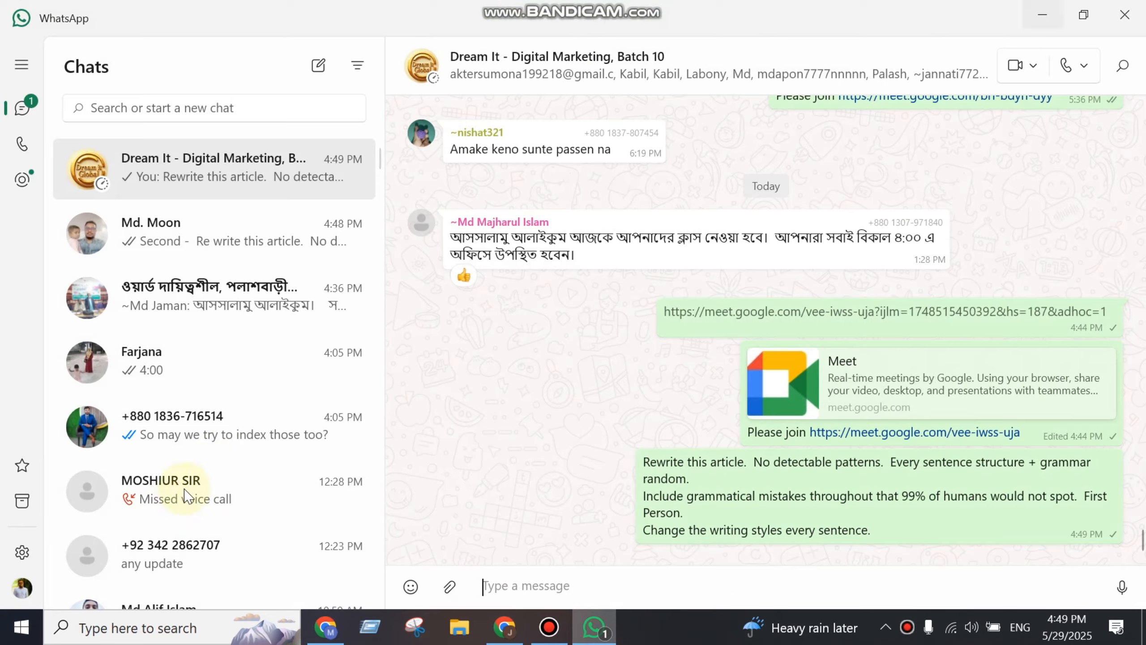
pyautogui.click(1042, 14)
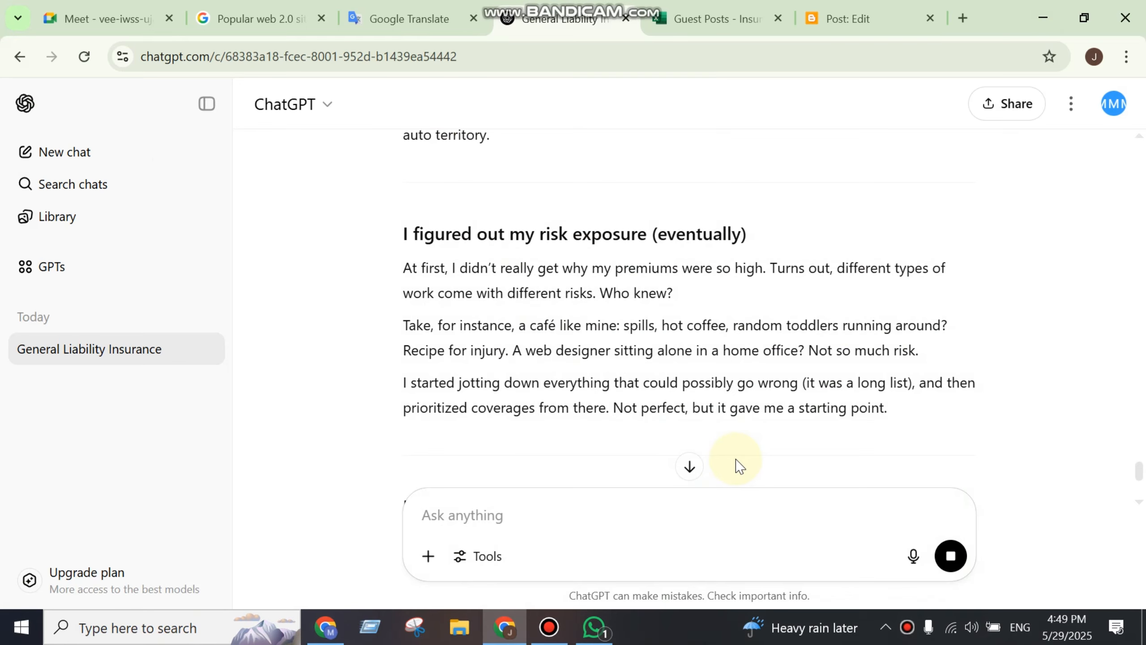
pyautogui.scroll(10, 785, 411)
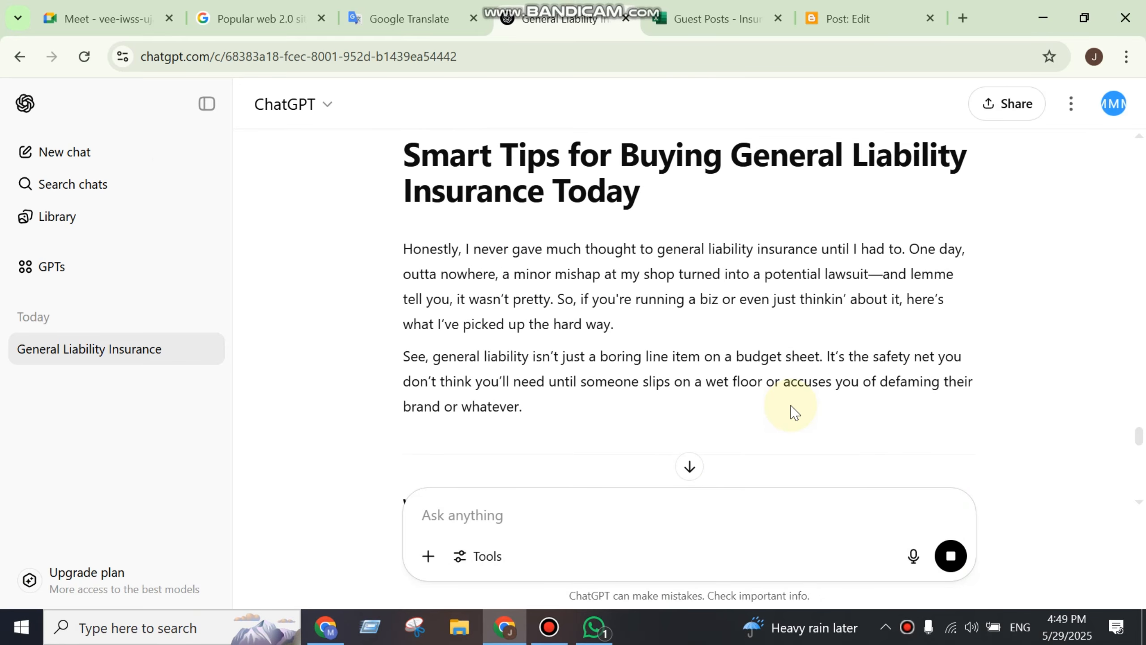
pyautogui.scroll(-15, 808, 393)
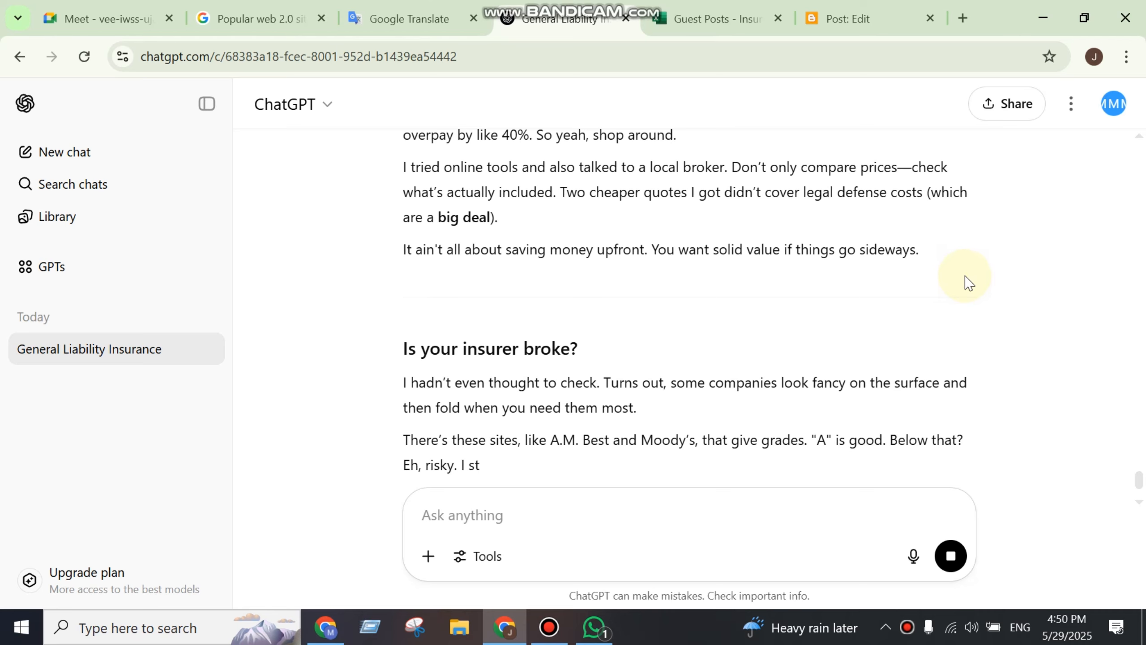
pyautogui.scroll(10, 794, 271)
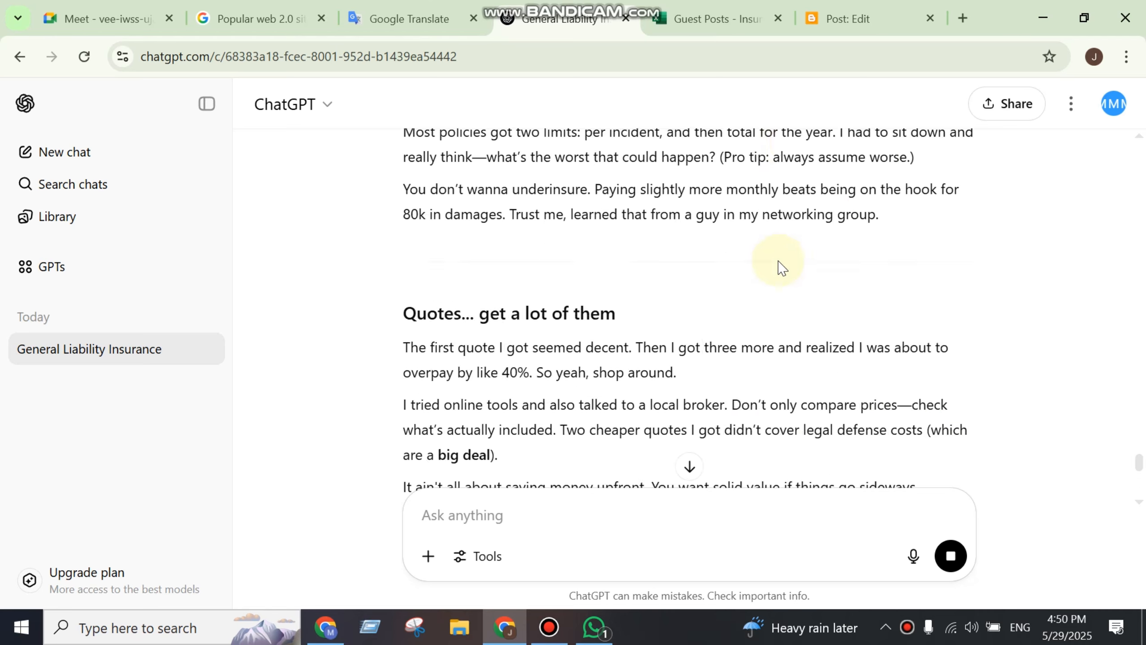
pyautogui.scroll(15, 803, 273)
pyautogui.scroll(-20, 762, 375)
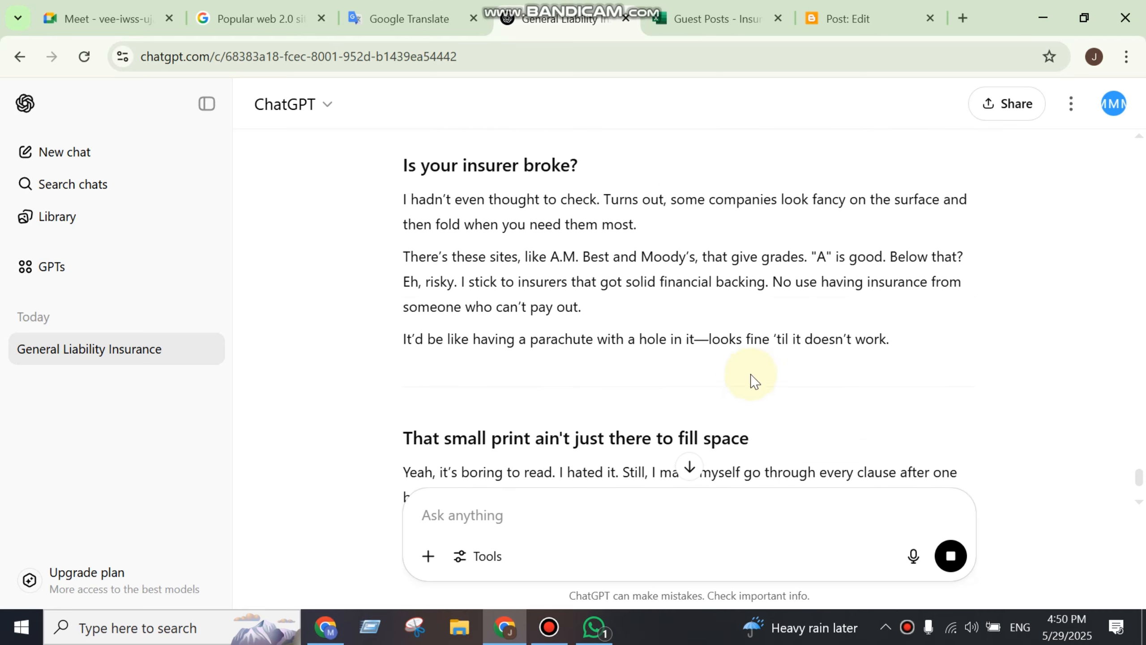
pyautogui.scroll(10, 758, 370)
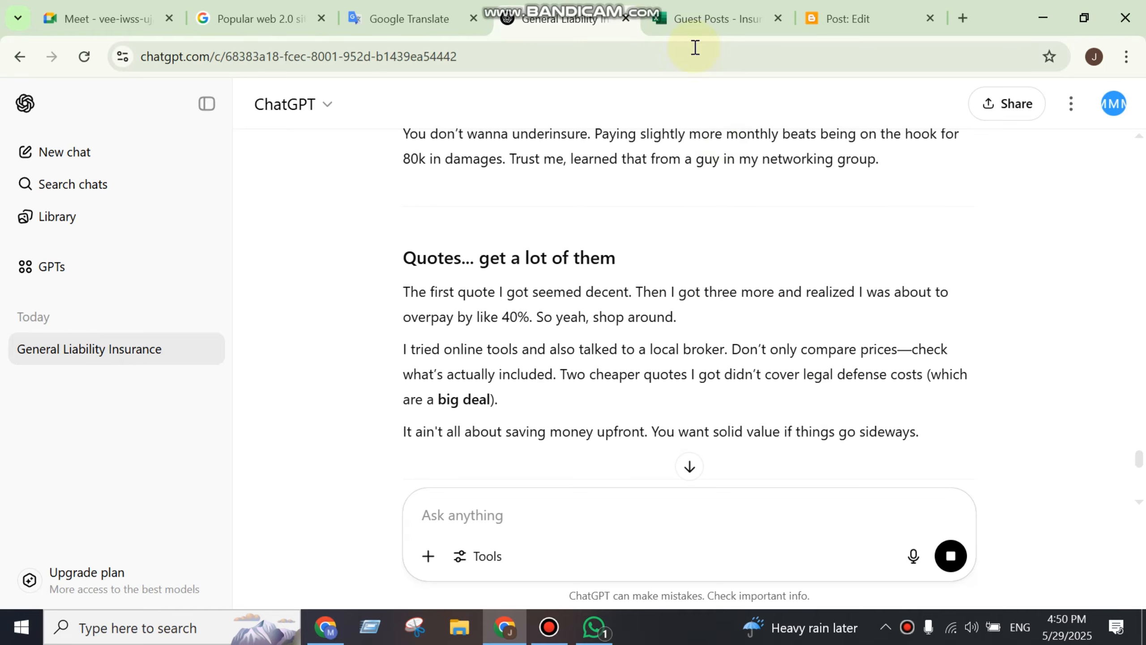
pyautogui.scroll(20, 762, 299)
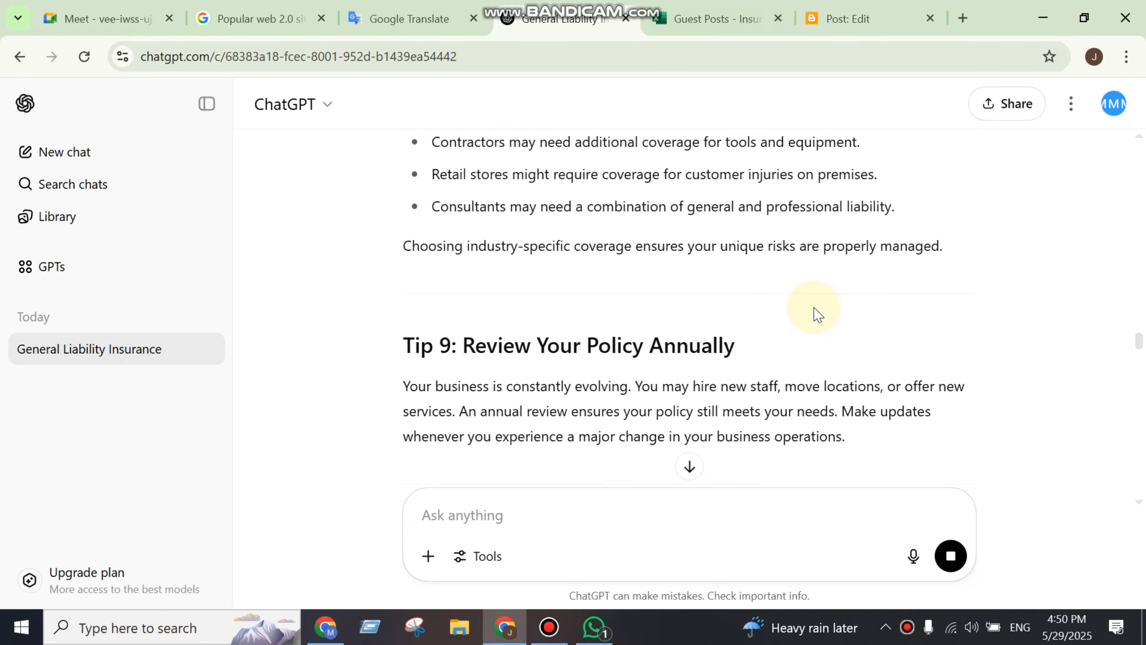
pyautogui.scroll(20, 819, 307)
pyautogui.scroll(-8, 798, 336)
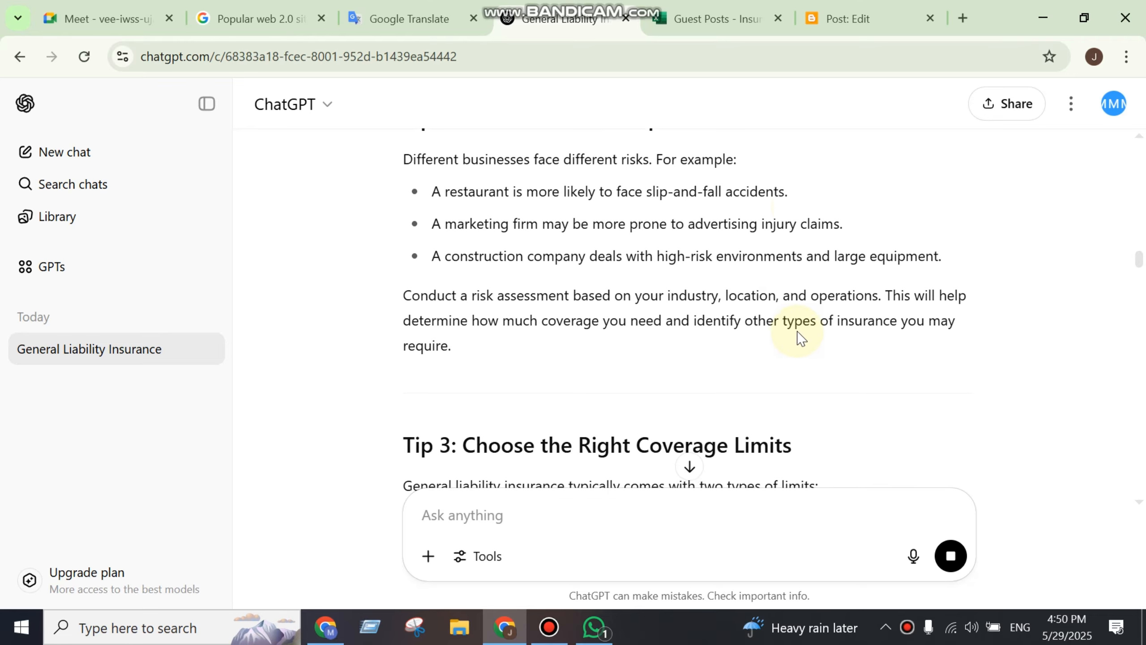
pyautogui.scroll(4, 807, 333)
pyautogui.scroll(20, 807, 332)
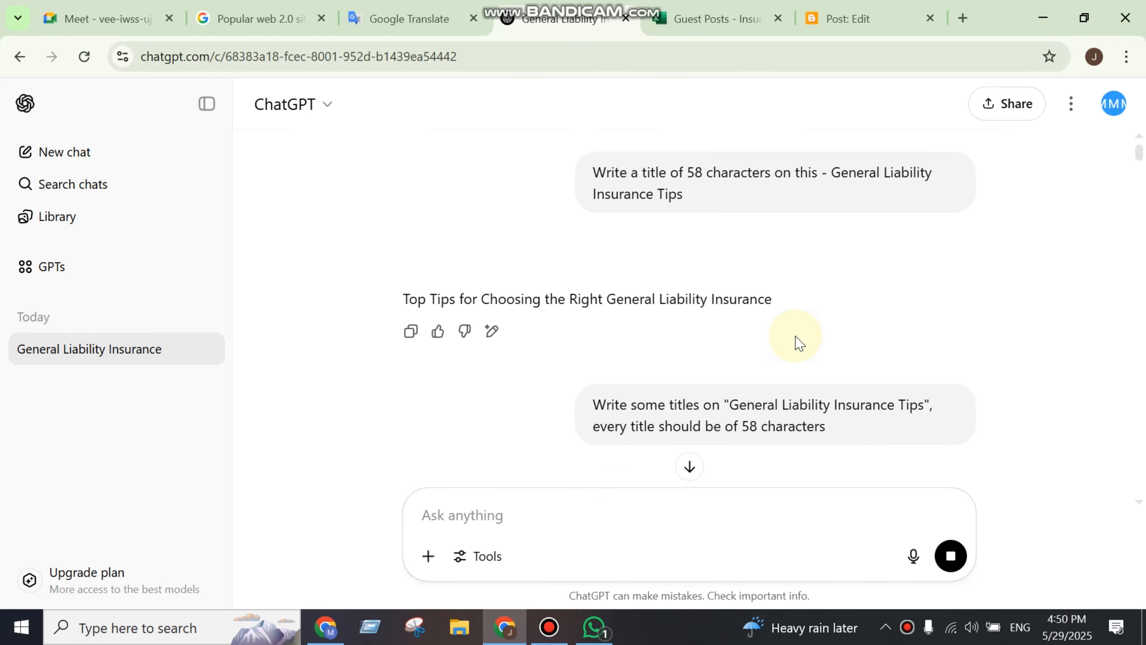
pyautogui.scroll(-5, 798, 341)
pyautogui.scroll(-8, 813, 410)
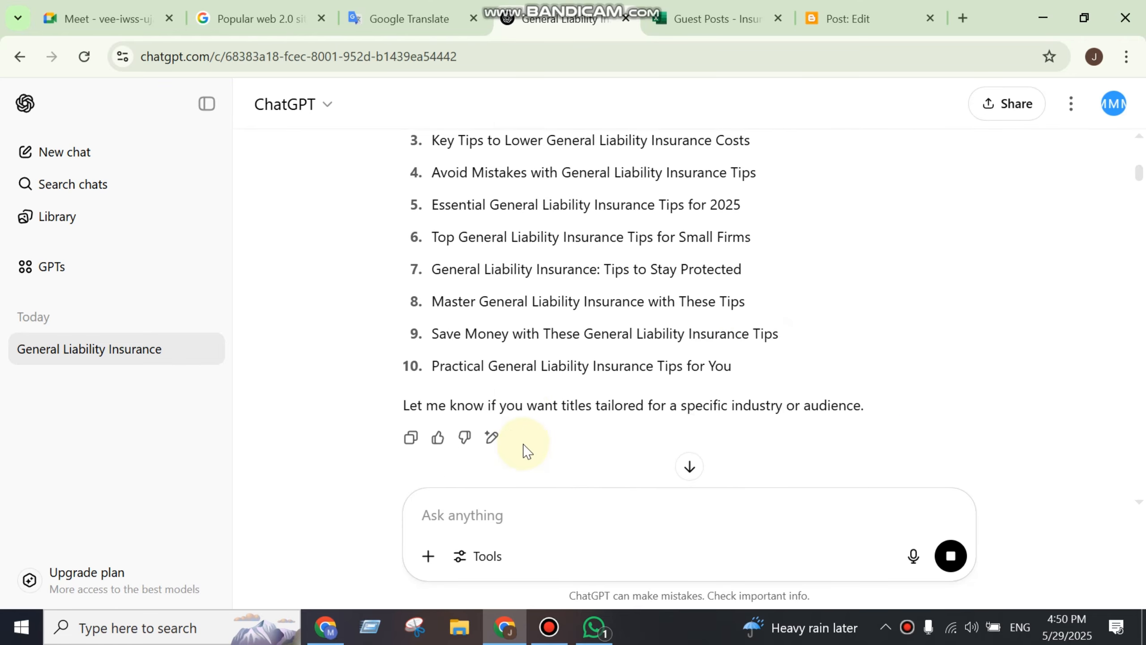
# - Paste ChatGPT's ten-title list on a new line below the rewrite prompt in Google Translate
pyautogui.click(399, 17)
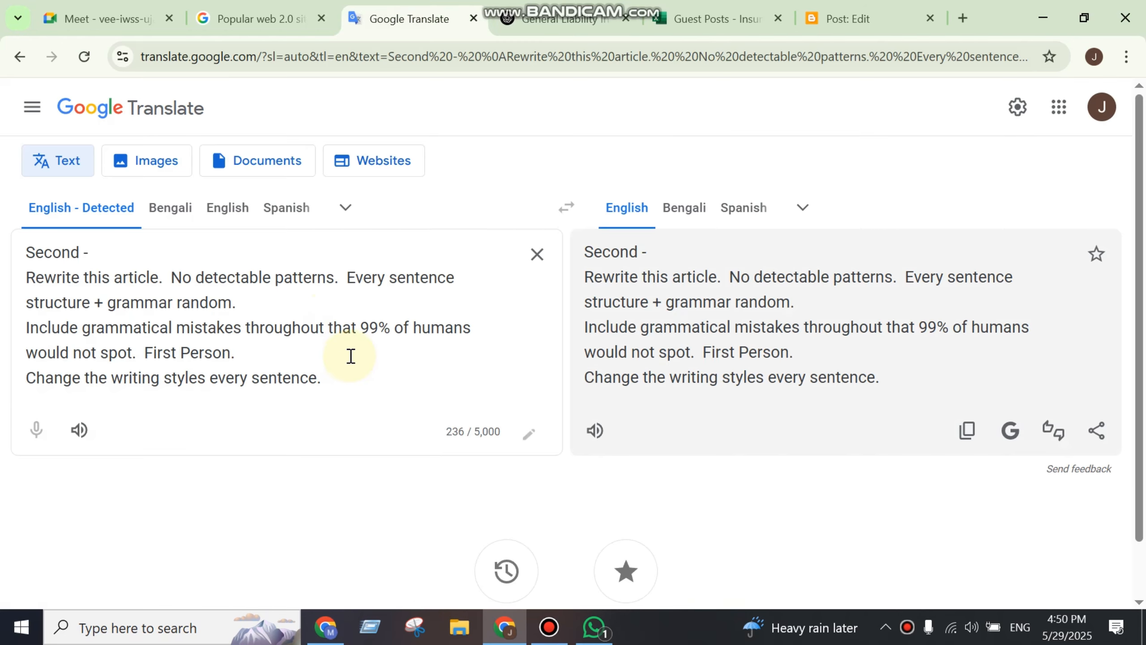
pyautogui.hotkey('ctrl', 'a')
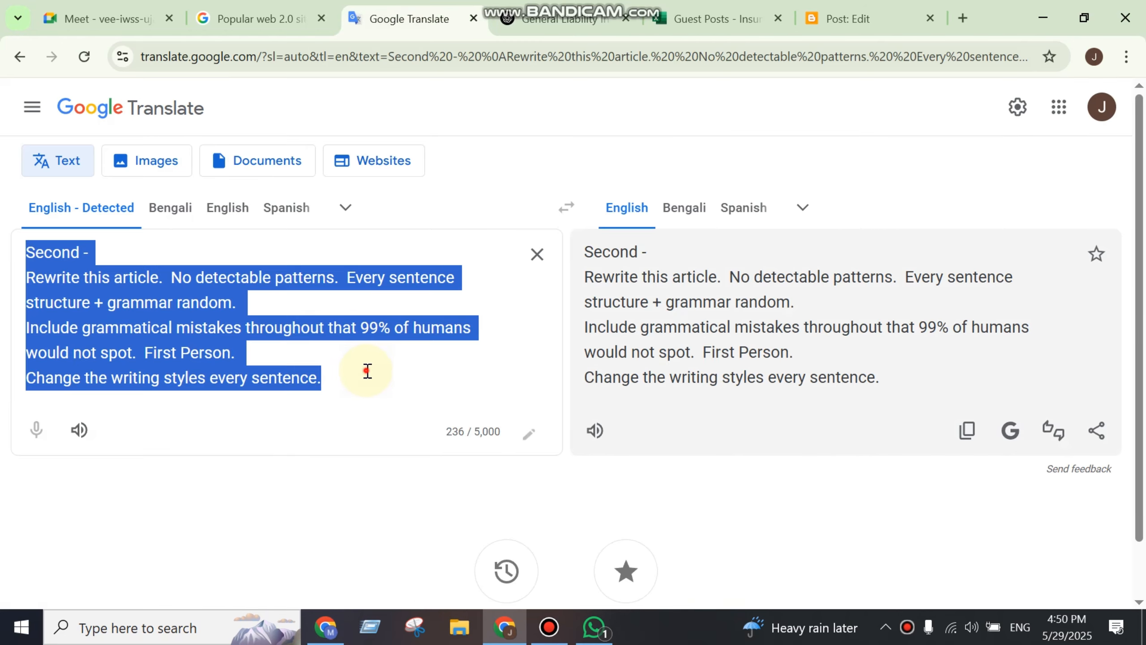
pyautogui.click(375, 383)
pyautogui.press('Return')
pyautogui.press('Return')
pyautogui.hotkey('ctrl', 'v')
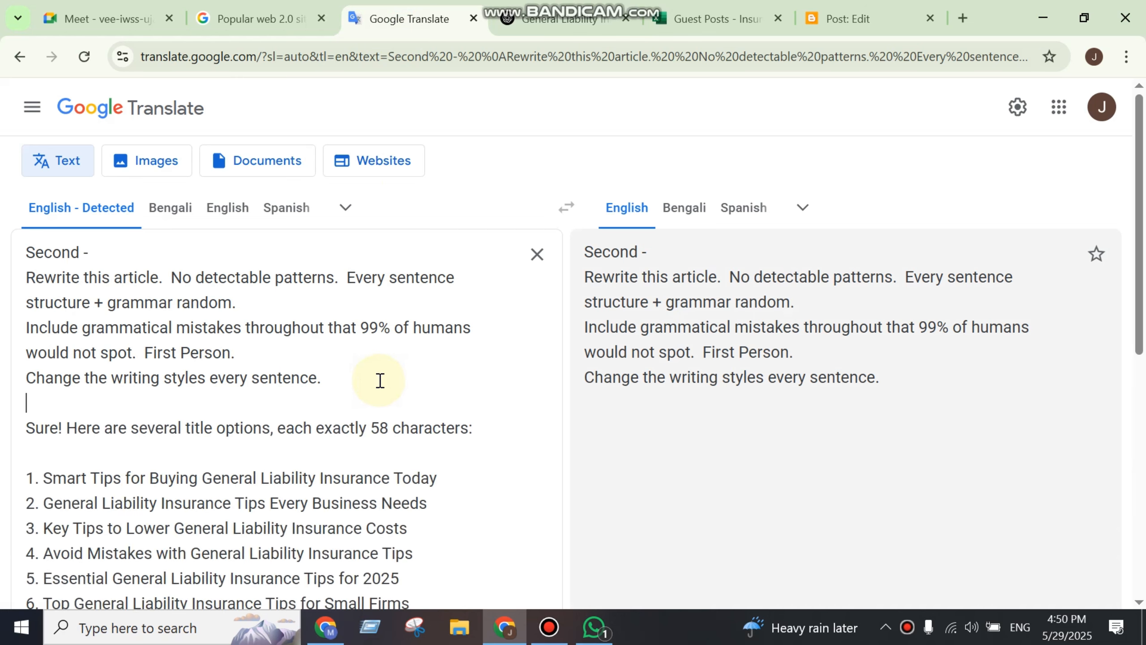
pyautogui.click(912, 7)
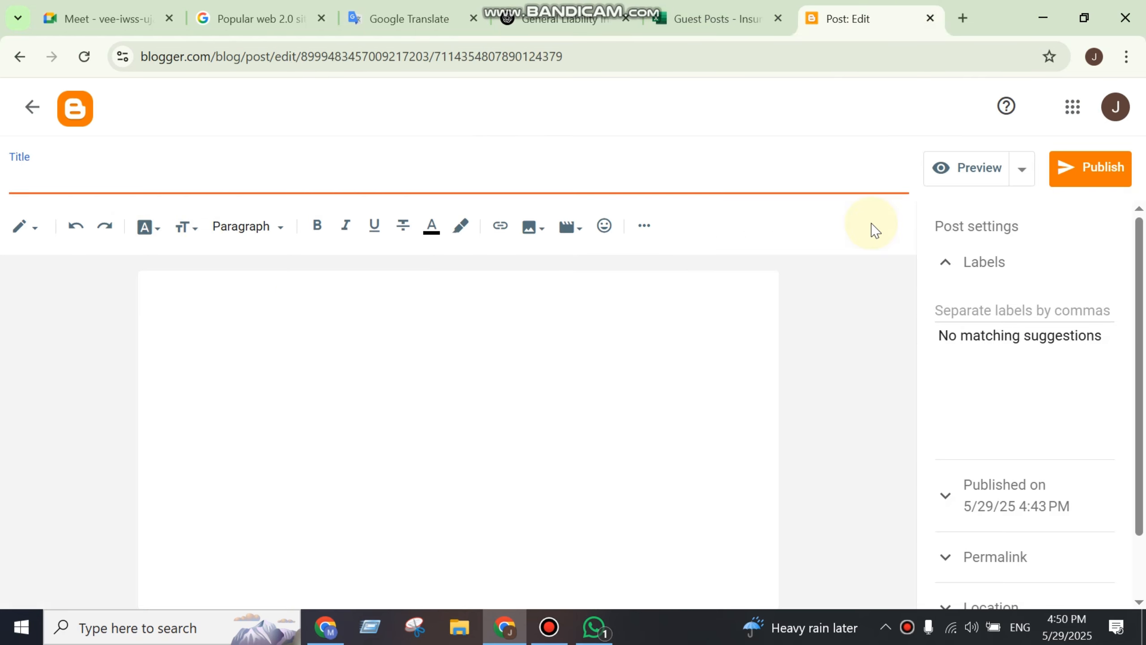
pyautogui.click(705, 16)
# - Scroll to the rewritten article in ChatGPT and select its heading
pyautogui.click(605, 18)
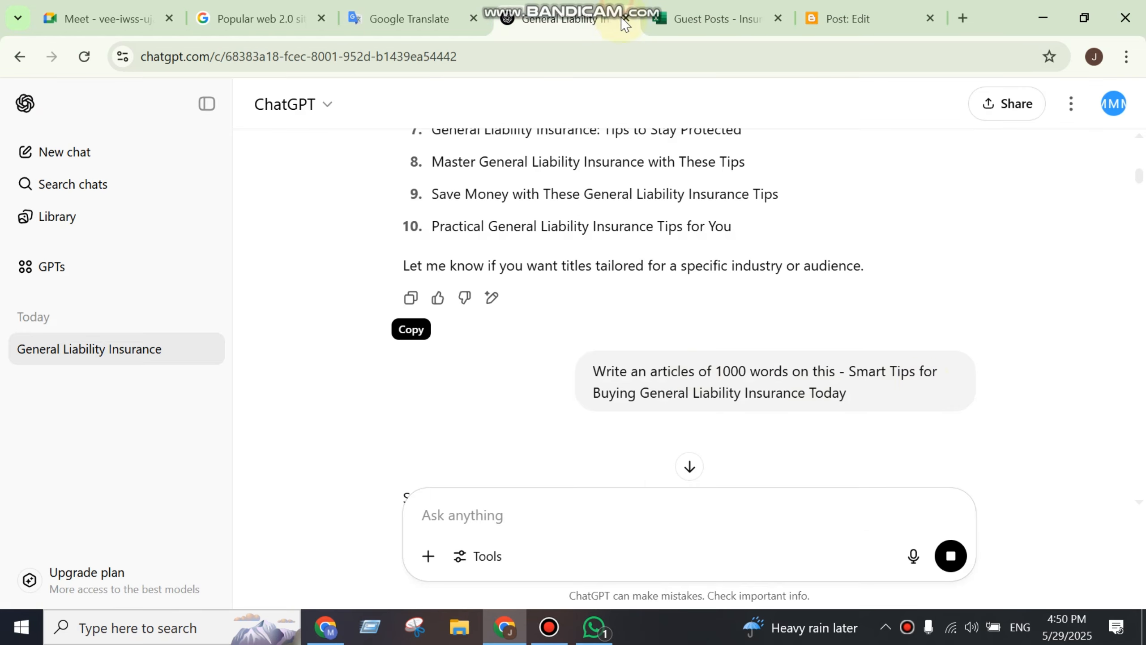
pyautogui.scroll(4, 930, 373)
pyautogui.scroll(-20, 938, 379)
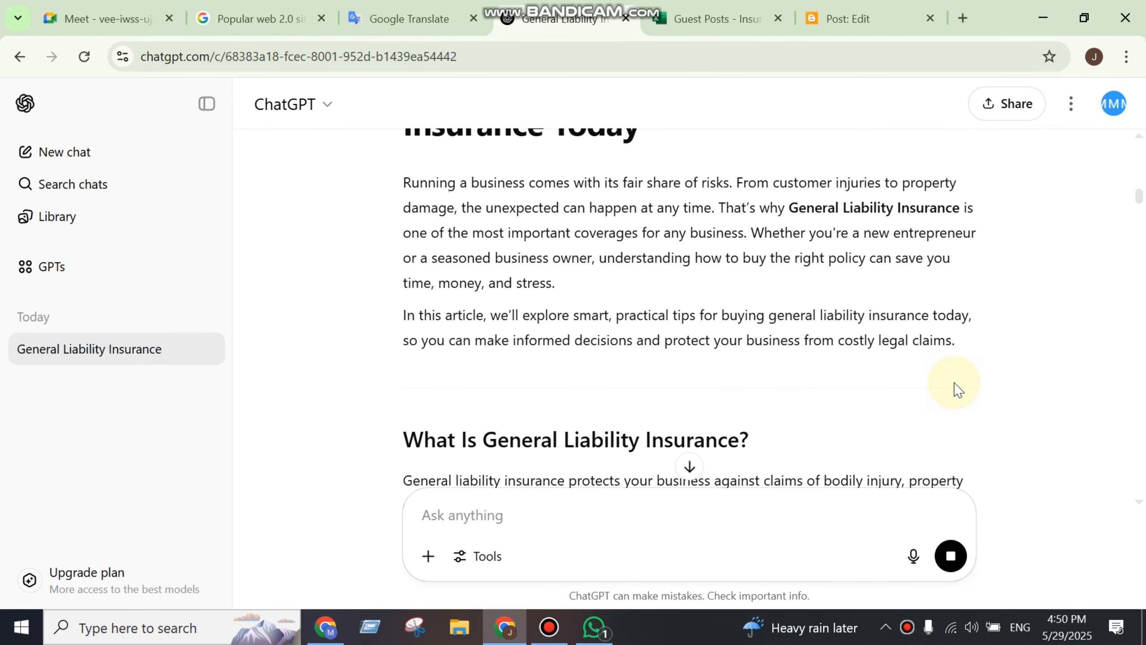
pyautogui.scroll(10, 957, 390)
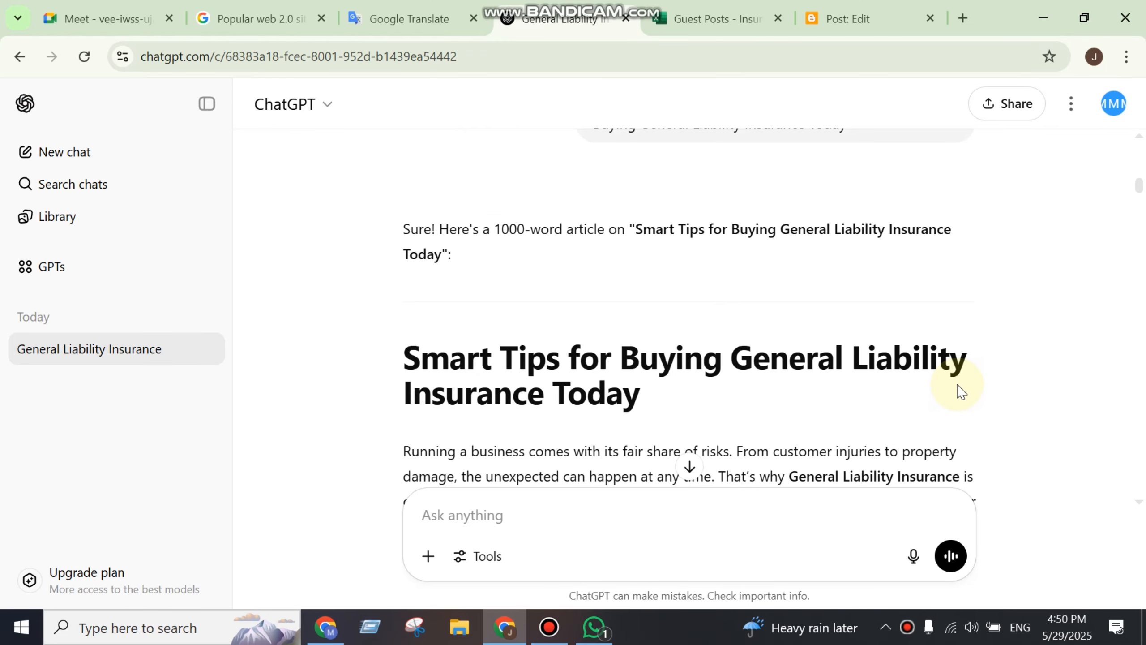
pyautogui.scroll(-2, 757, 343)
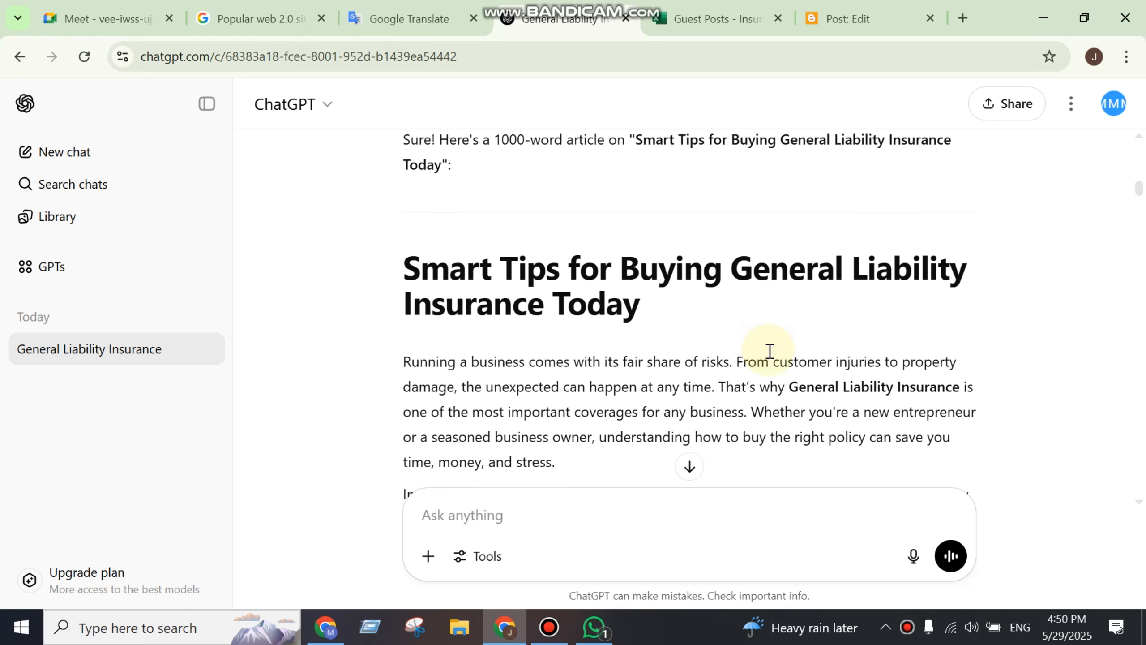
pyautogui.scroll(4, 770, 362)
pyautogui.scroll(-4, 691, 363)
pyautogui.moveTo(688, 313); pyautogui.dragTo(363, 246)
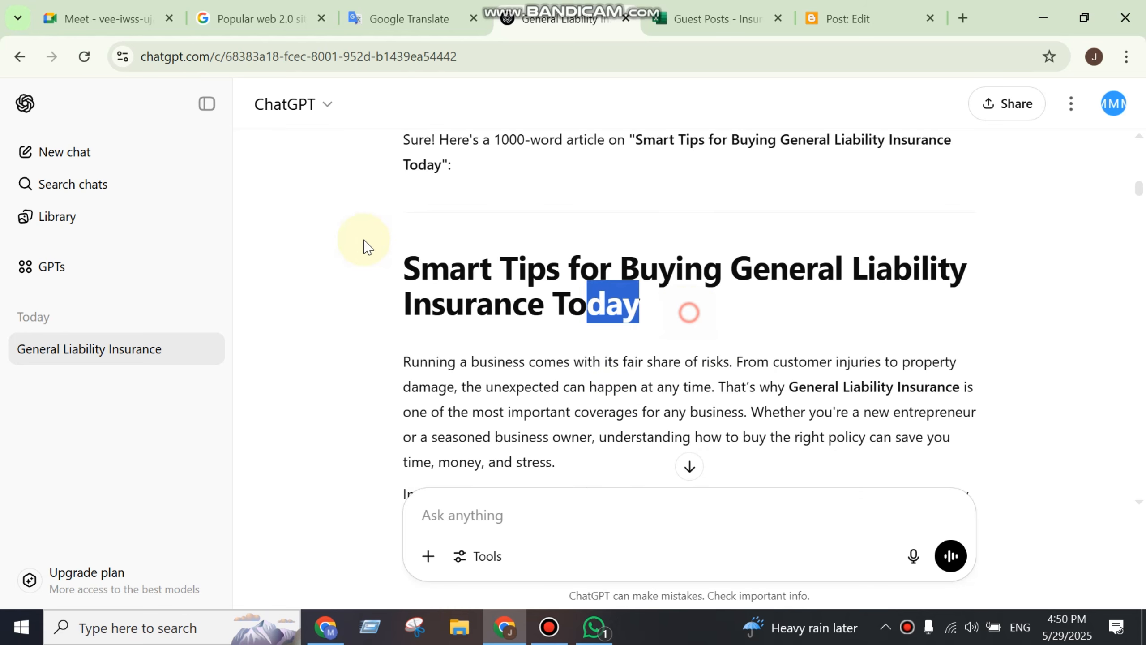
pyautogui.click(745, 310)
pyautogui.moveTo(682, 307); pyautogui.dragTo(176, 210)
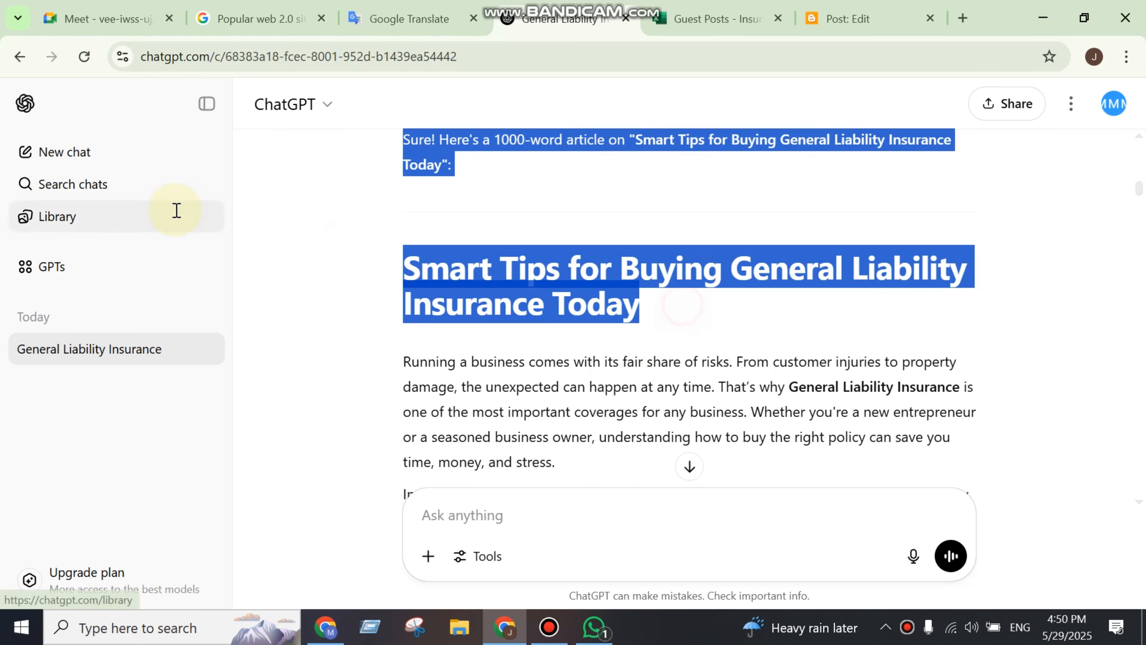
pyautogui.click(714, 304)
pyautogui.moveTo(692, 305); pyautogui.dragTo(404, 271)
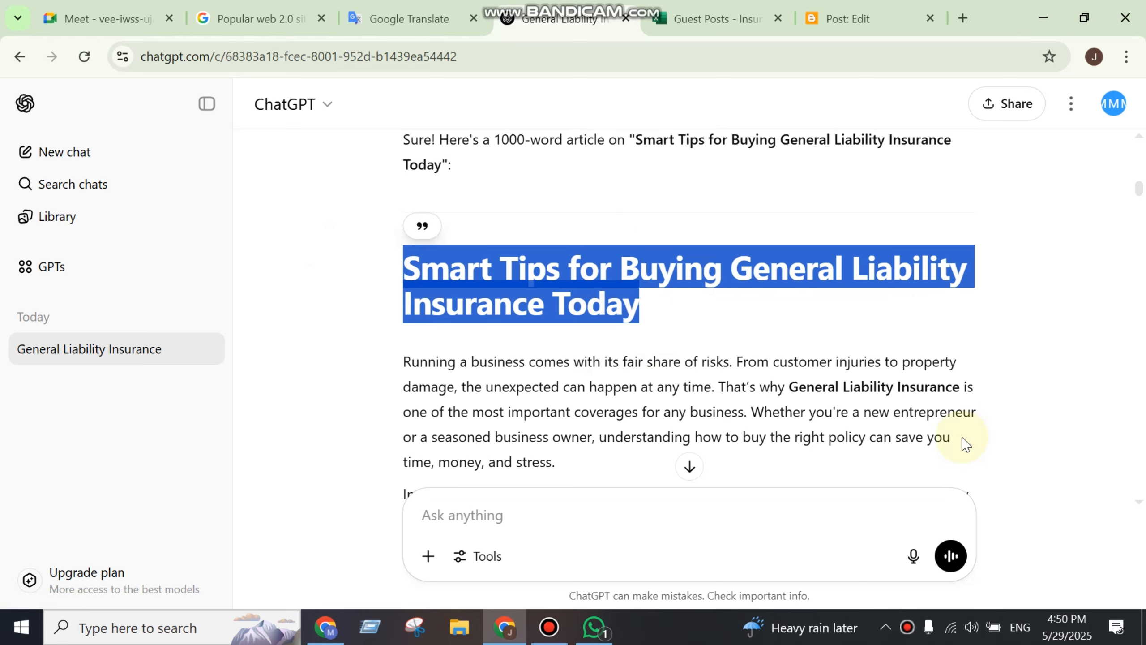
# - Paste 'Smart Tips for Buying General Liability Insurance Today' into the Blogger post title
pyautogui.scroll(-10, 1075, 358)
pyautogui.scroll(-20, 1141, 253)
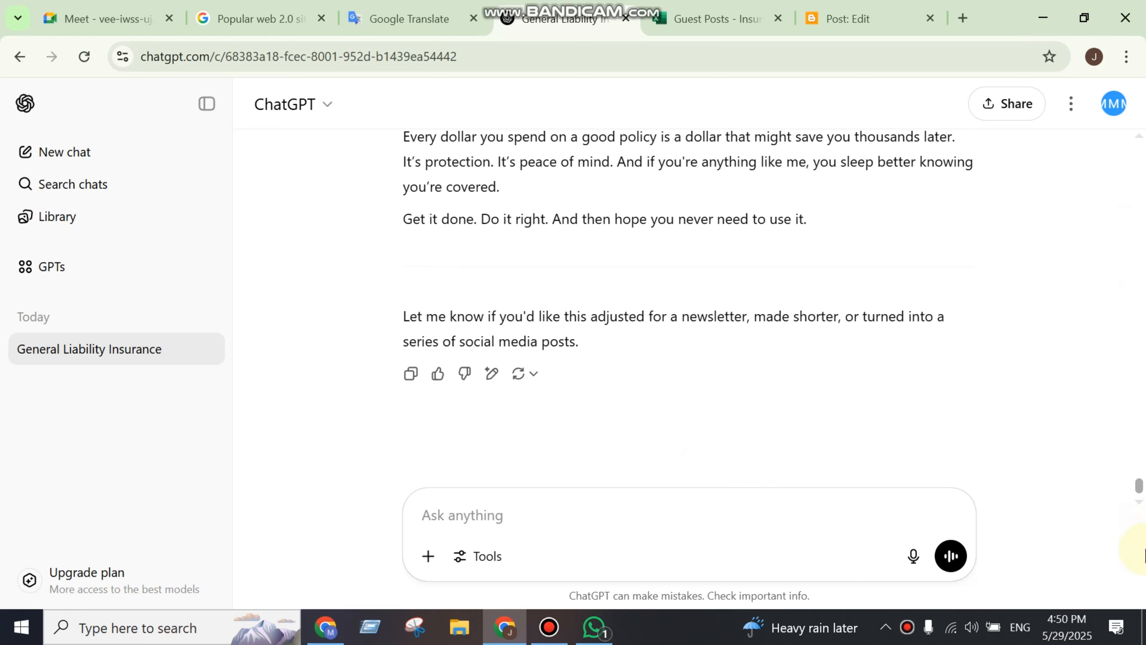
pyautogui.scroll(20, 809, 370)
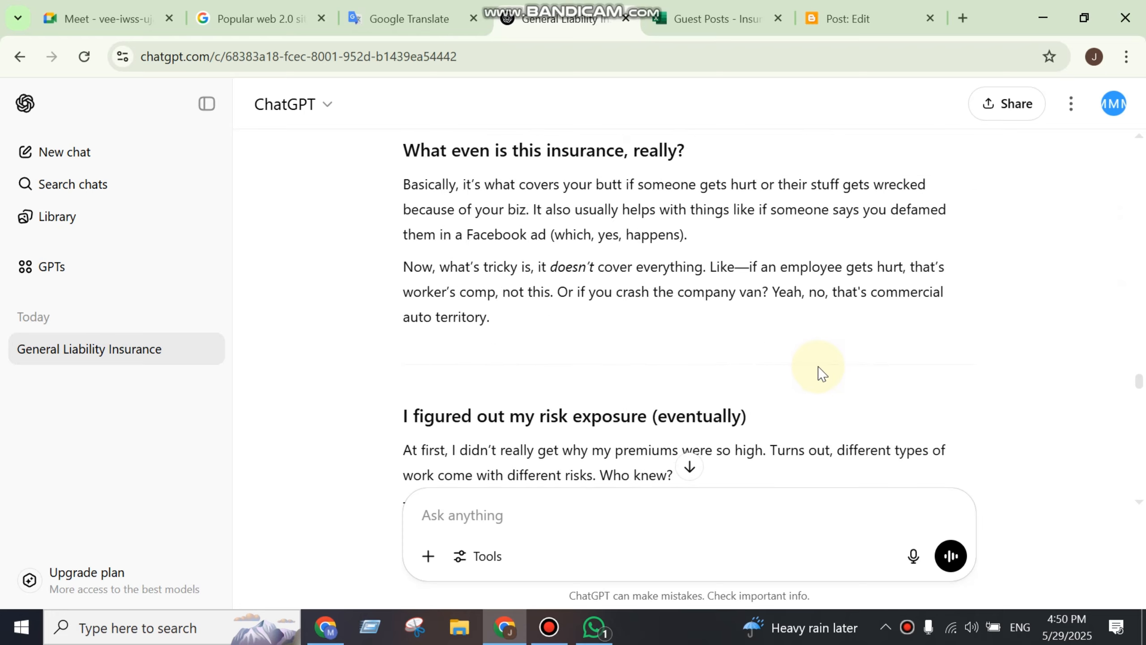
pyautogui.scroll(-5, 776, 353)
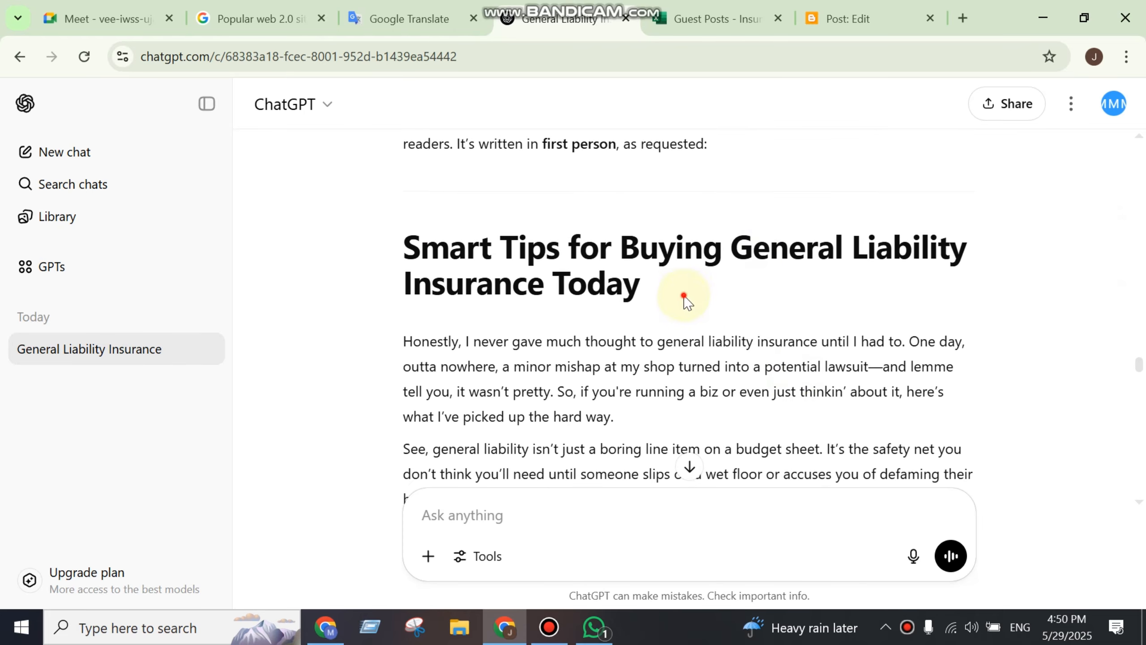
pyautogui.moveTo(684, 296); pyautogui.dragTo(365, 244)
pyautogui.hotkey('ctrl', 'c')
pyautogui.click(832, 24)
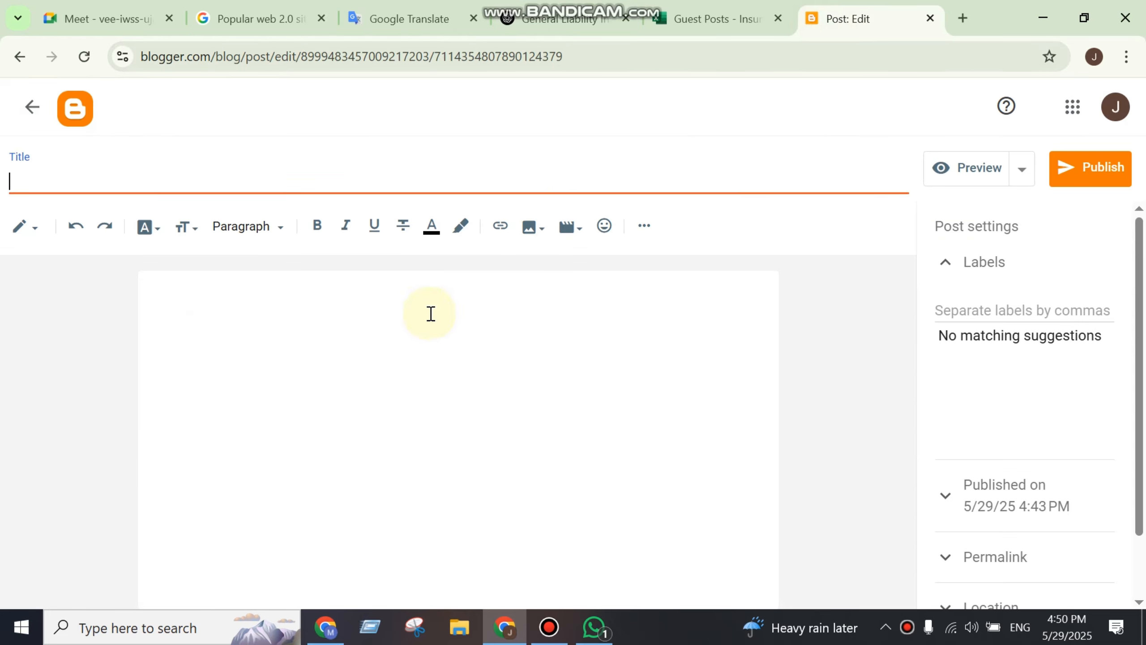
pyautogui.hotkey('ctrl', 'v')
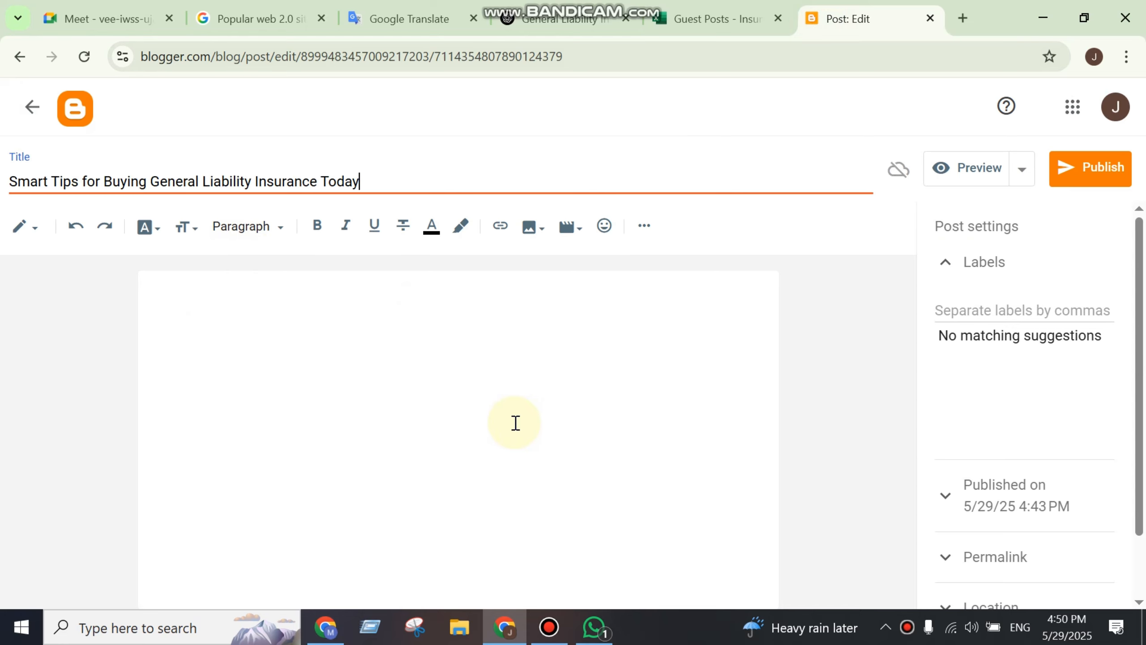
pyautogui.click(504, 402)
# - Copy ChatGPT's full first-person article with its Copy icon and paste it into the Blogger body
pyautogui.click(724, 20)
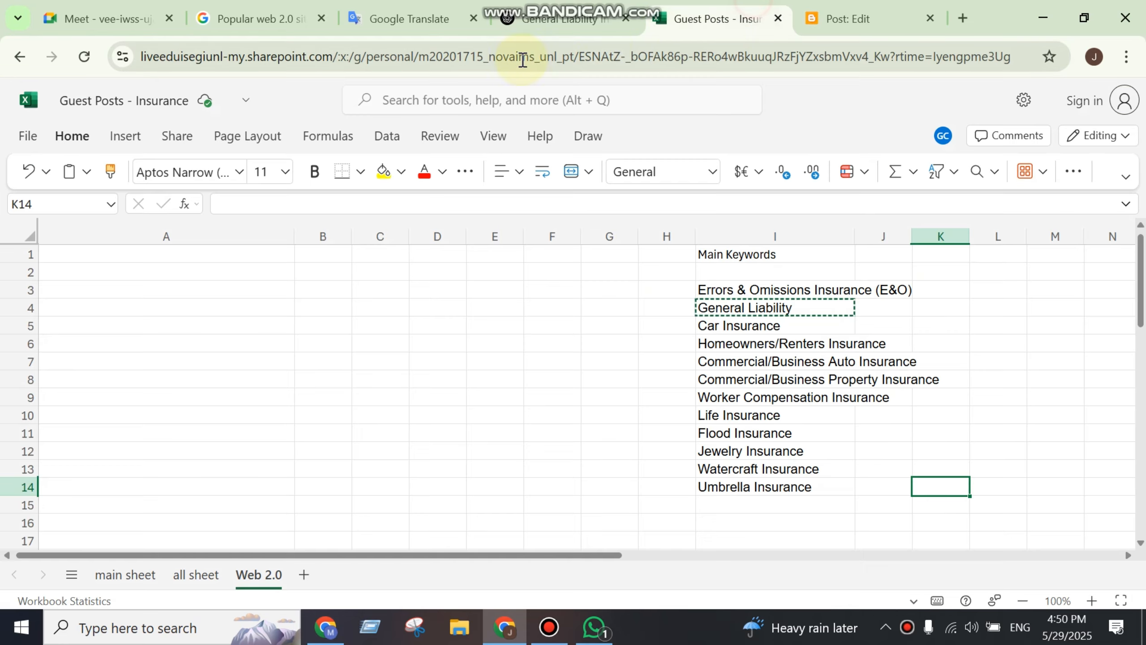
pyautogui.moveTo(726, 3); pyautogui.dragTo(606, 7)
pyautogui.click(721, 10)
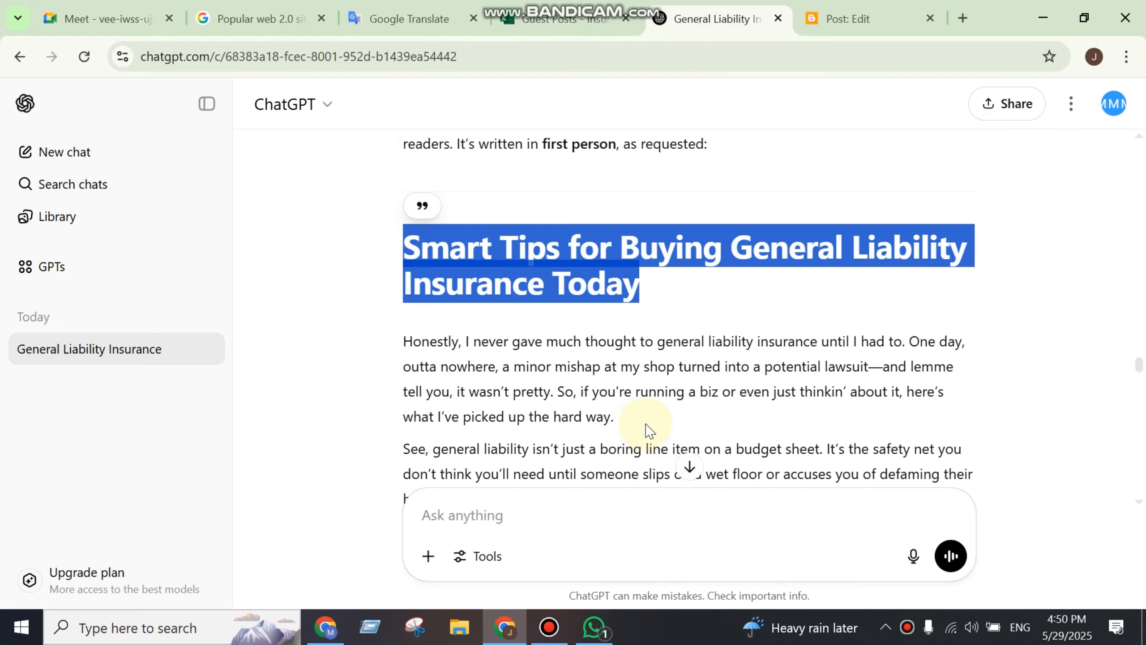
pyautogui.scroll(-2, 653, 432)
pyautogui.scroll(-20, 654, 432)
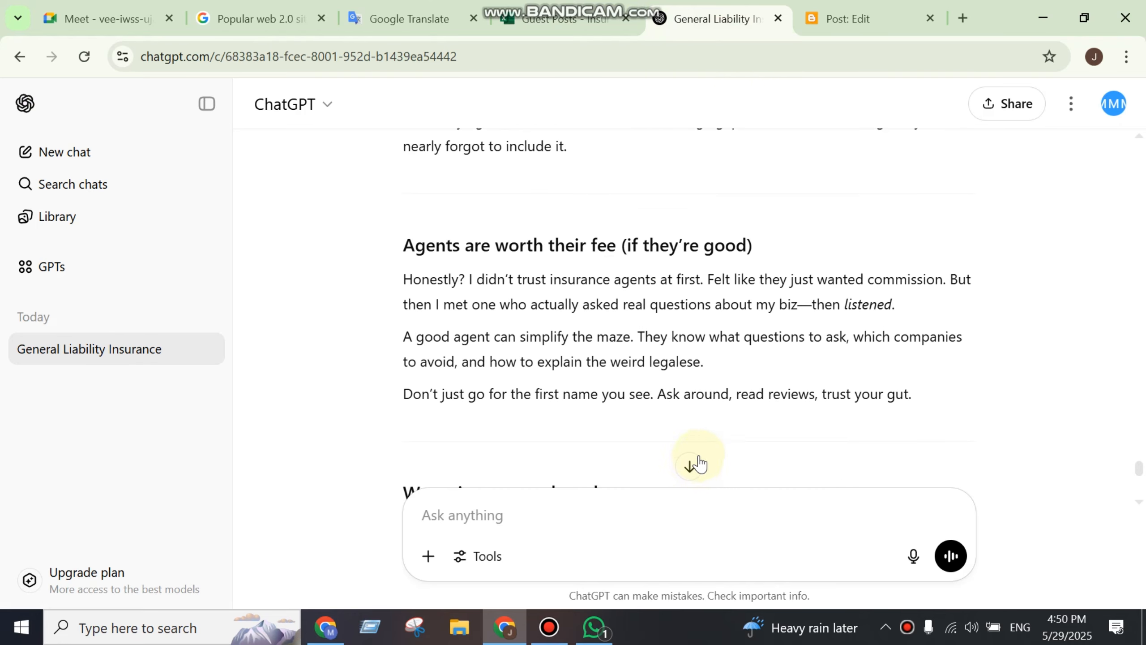
pyautogui.click(420, 379)
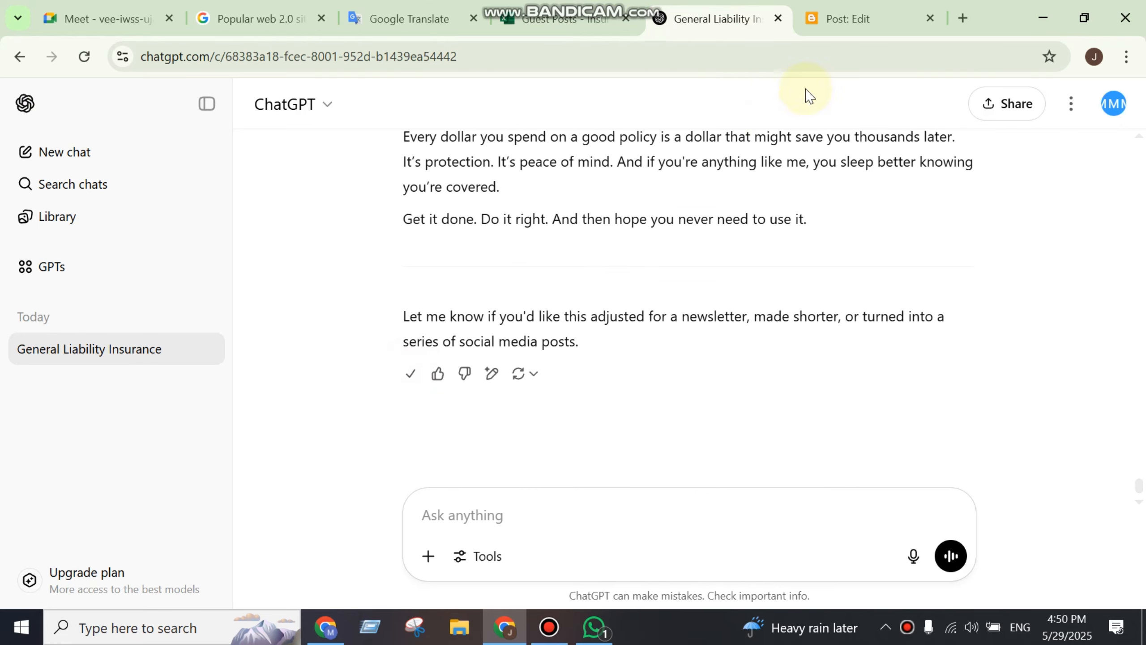
pyautogui.click(835, 17)
pyautogui.click(526, 390)
pyautogui.hotkey('ctrl', 'v')
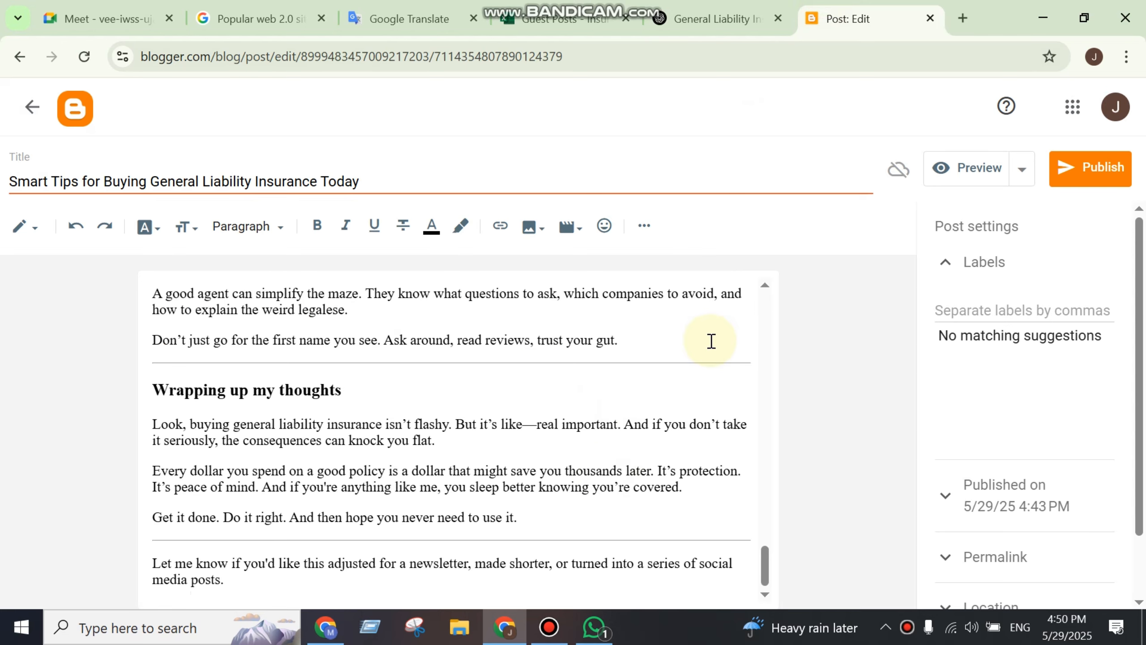
# - Delete ChatGPT's closing follow-up offer paragraph and the blank line it leaves
pyautogui.moveTo(249, 579); pyautogui.dragTo(113, 559)
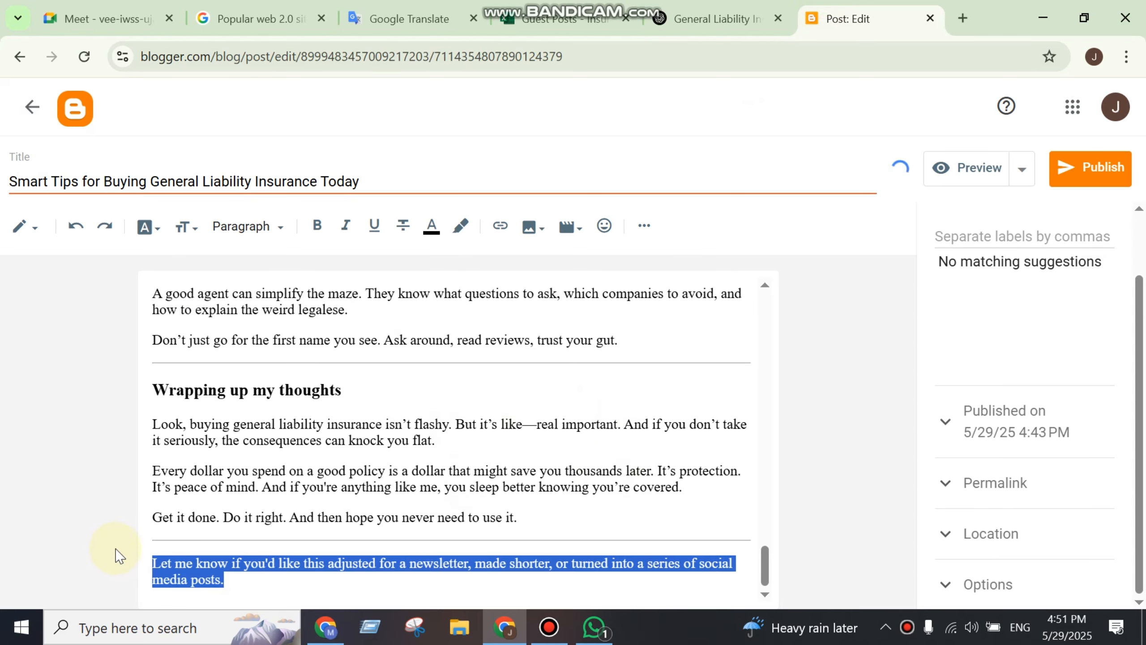
pyautogui.press('BackSpace')
pyautogui.press('BackSpace')
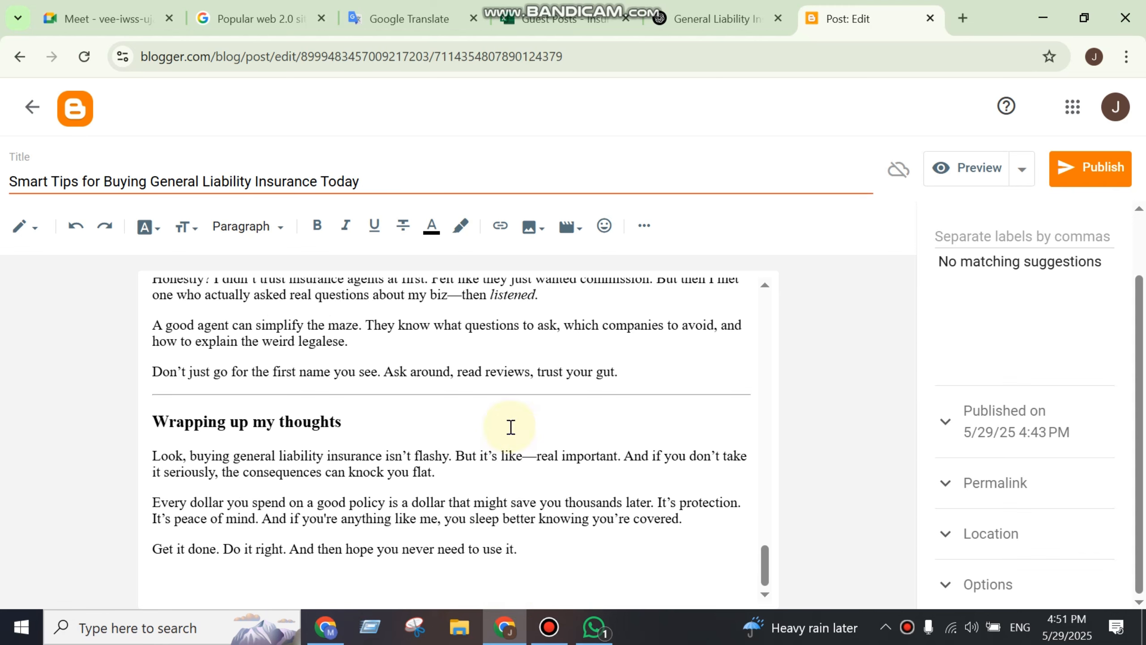
pyautogui.click(742, 394)
pyautogui.press('BackSpace')
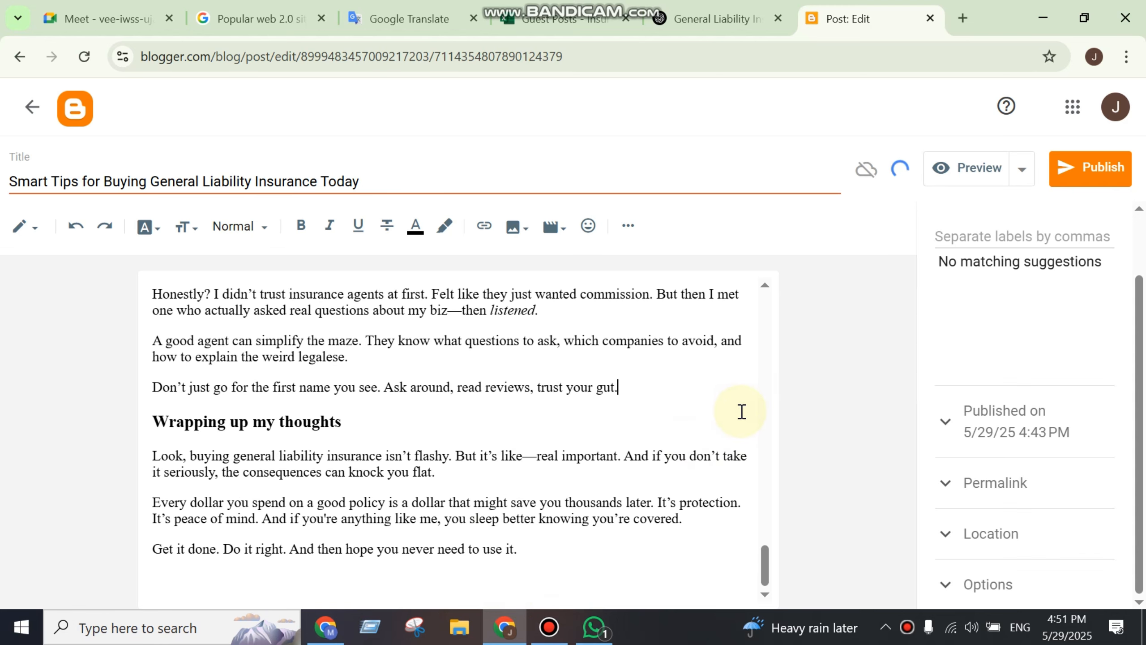
# - Remove the divider line above the Agents heading
pyautogui.scroll(2, 580, 442)
pyautogui.scroll(3, 580, 443)
pyautogui.click(641, 507)
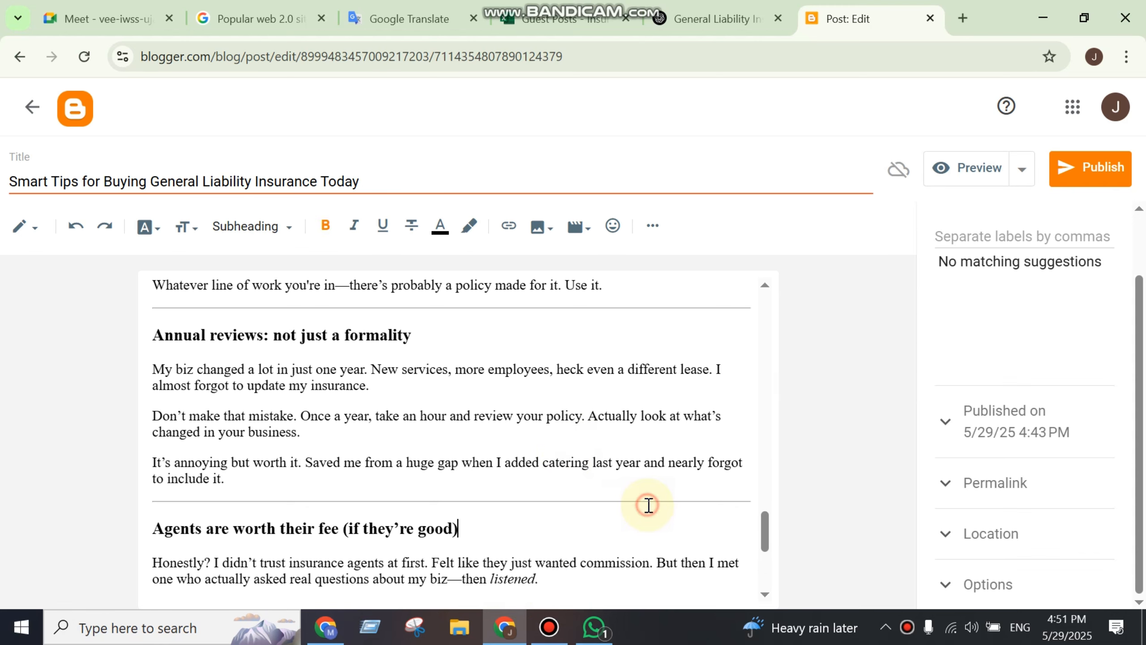
pyautogui.click(737, 503)
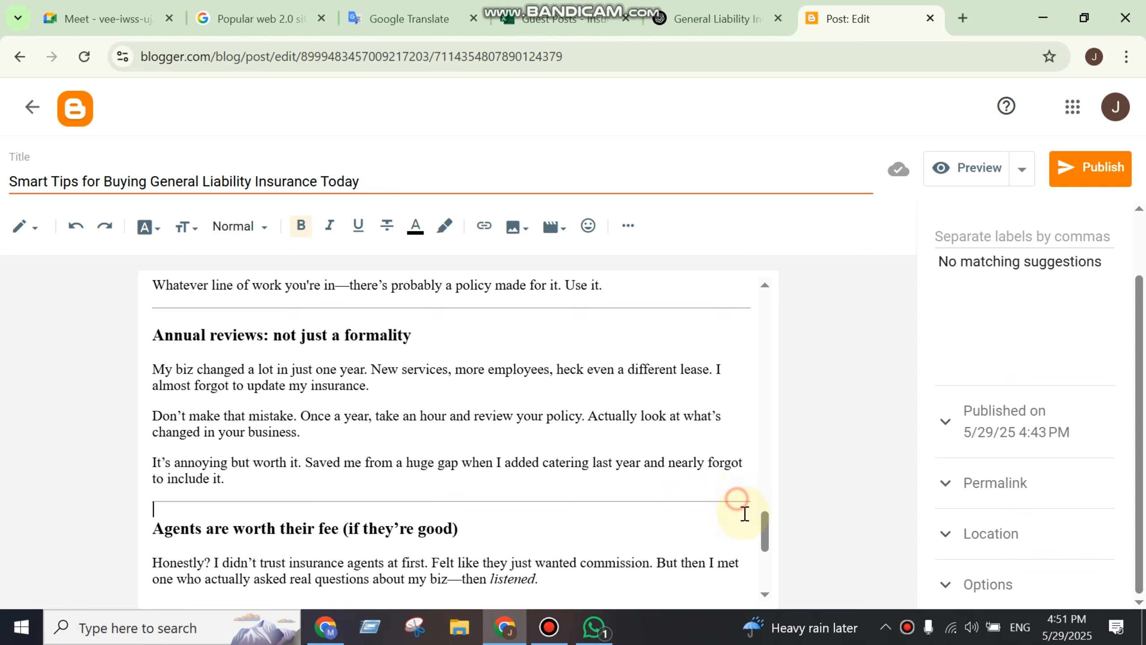
pyautogui.press('BackSpace')
# - Remove the divider above the Annual reviews heading, leaving a blank line before it
pyautogui.scroll(2, 564, 438)
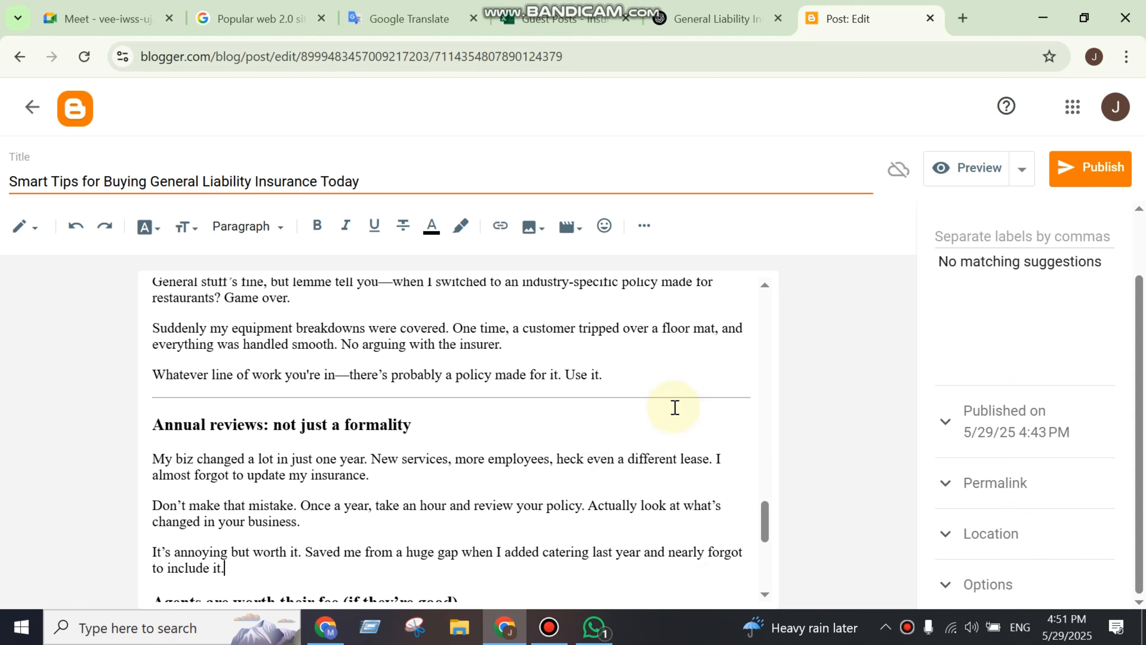
pyautogui.click(677, 400)
pyautogui.press('BackSpace')
pyautogui.hotkey('ctrl', 'z')
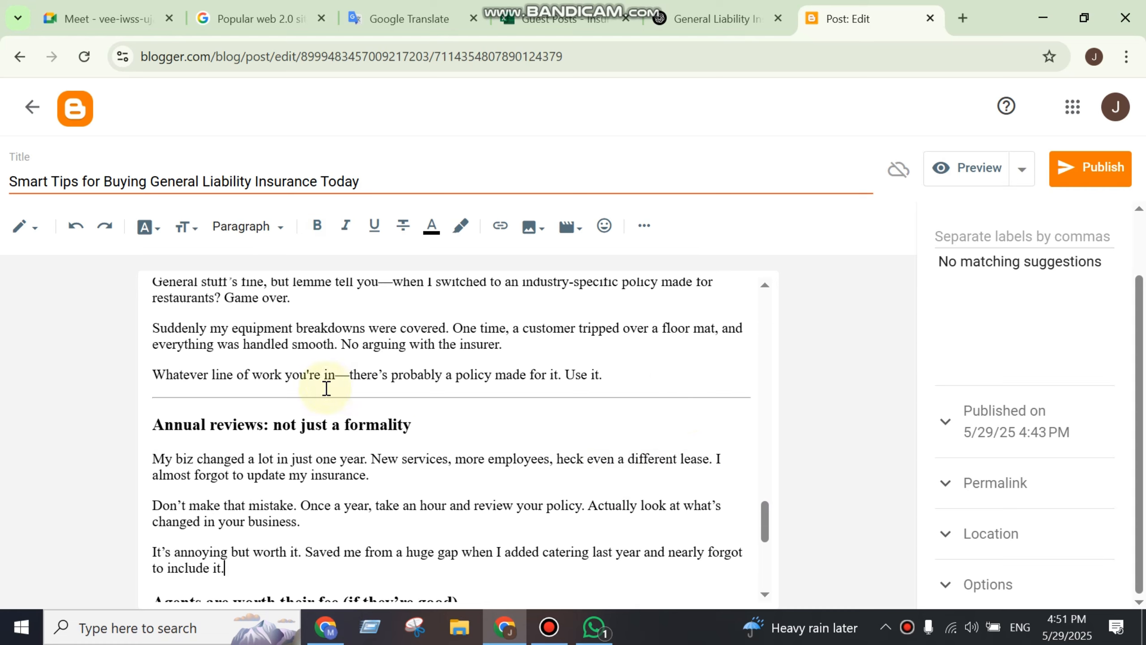
pyautogui.click(192, 401)
pyautogui.press('BackSpace')
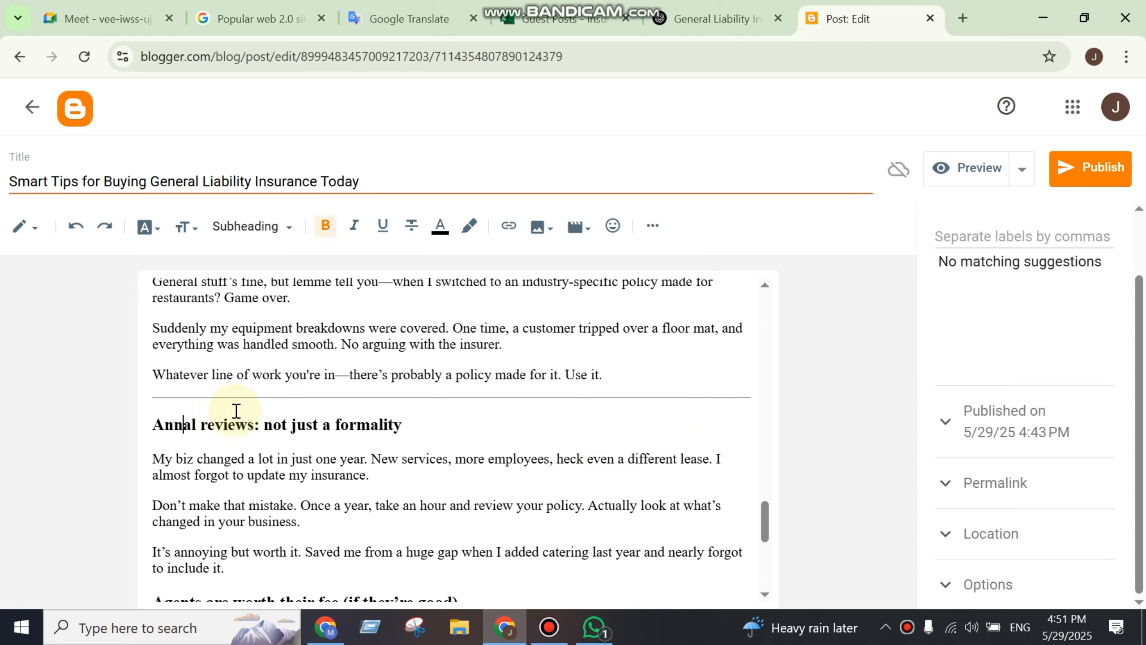
pyautogui.hotkey('ctrl', 'z')
pyautogui.click(158, 425)
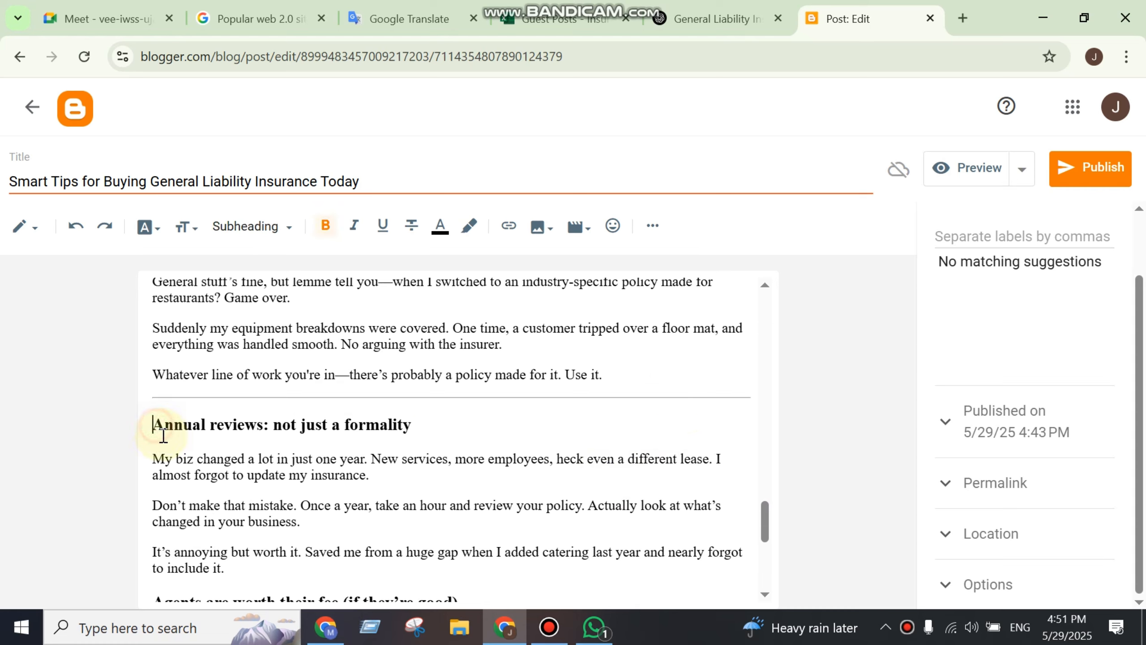
pyautogui.press('BackSpace')
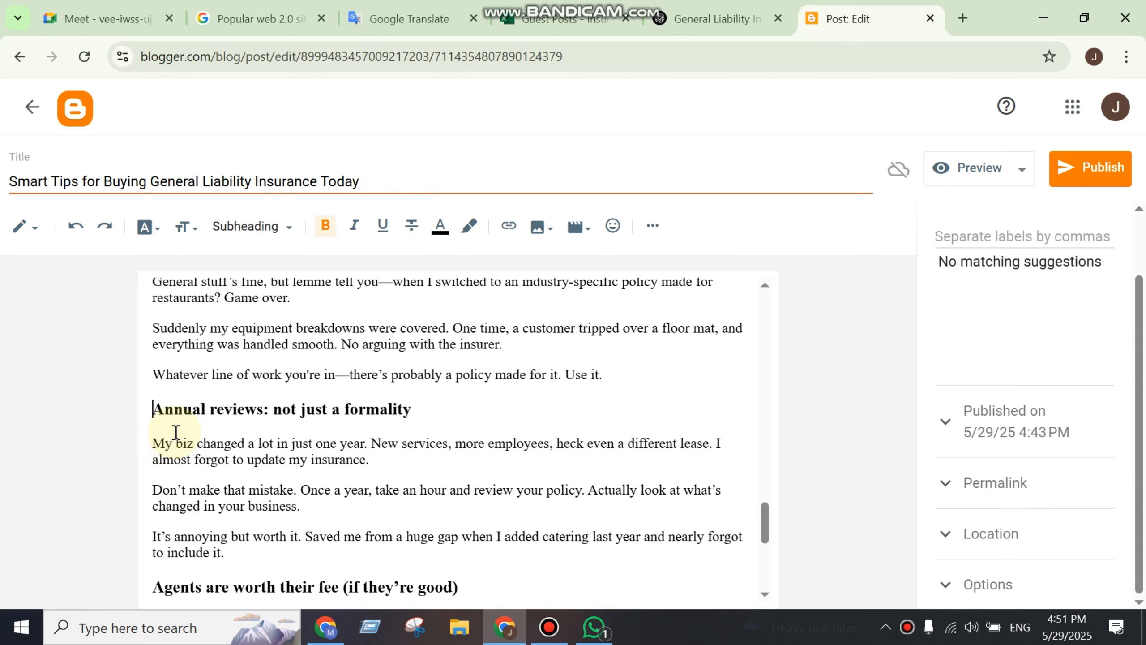
pyautogui.press('Return')
# - Remove the dividers above the Industry-specific and 'Consider a BOP—Seriously' headings
pyautogui.scroll(-10, 398, 445)
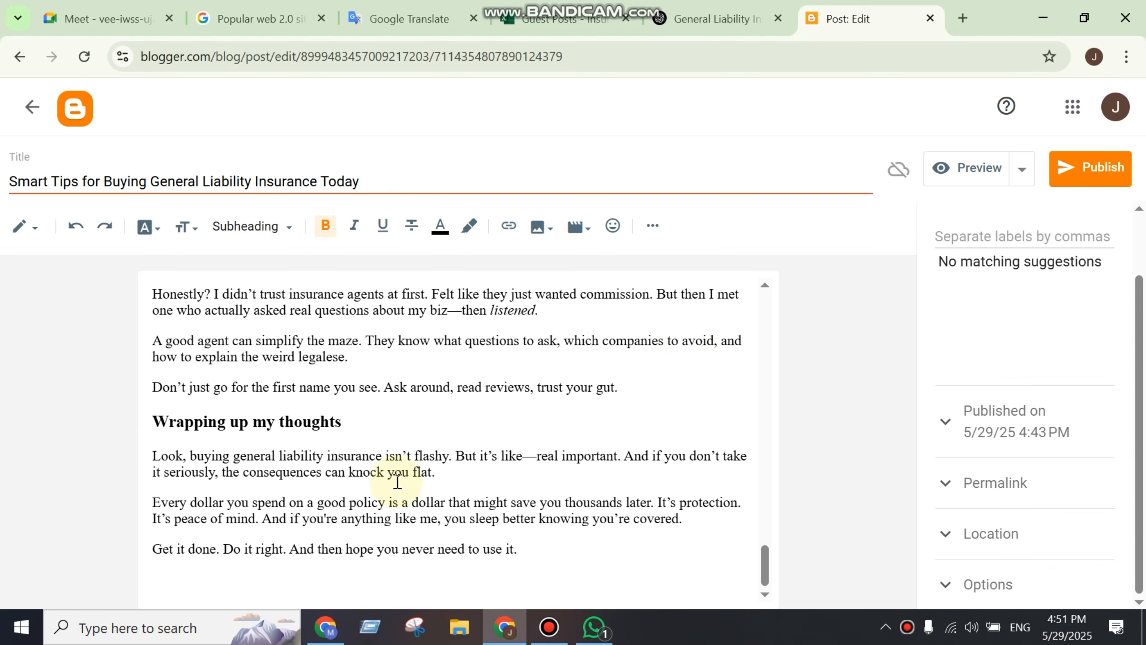
pyautogui.scroll(8, 389, 479)
pyautogui.scroll(2, 471, 449)
pyautogui.scroll(-1, 450, 453)
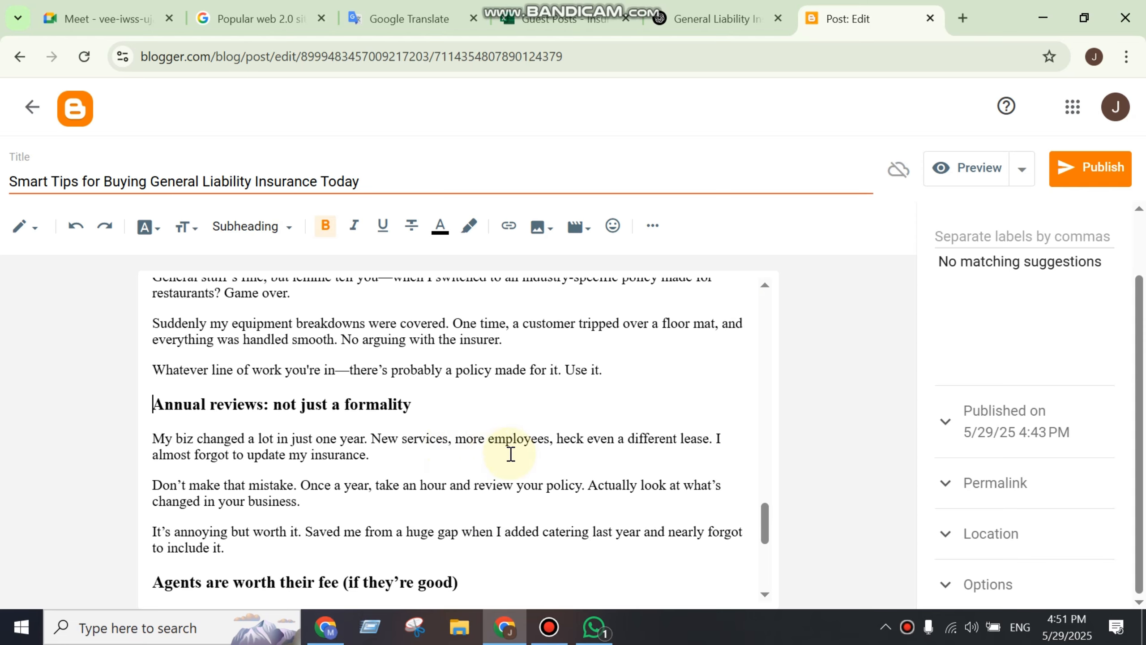
pyautogui.scroll(7, 509, 453)
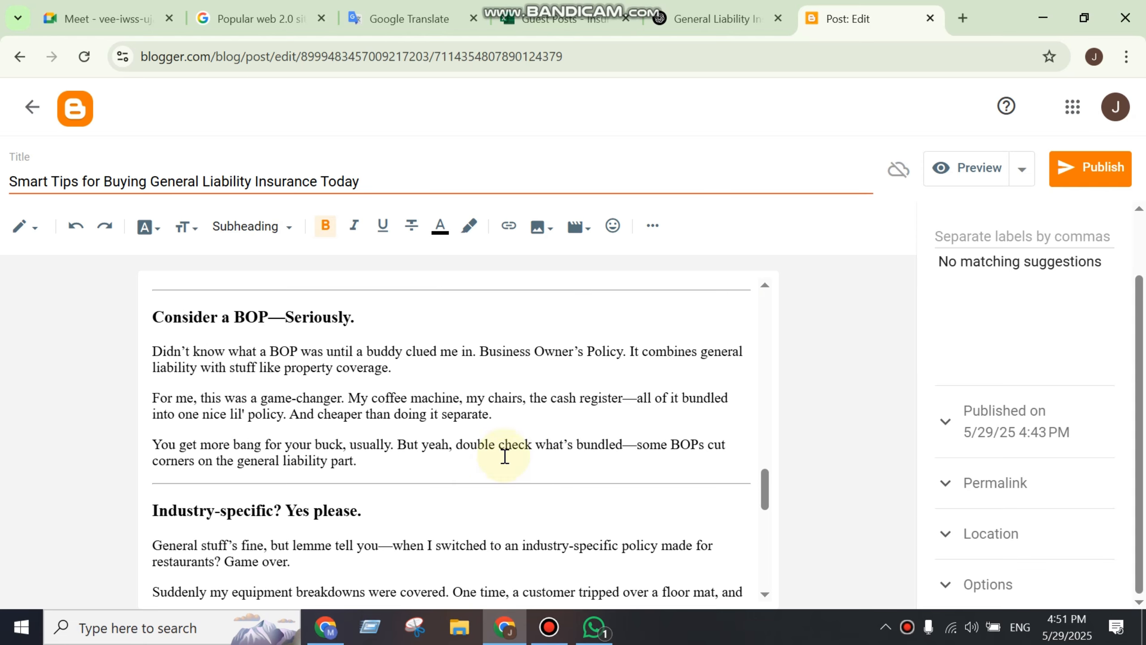
pyautogui.click(155, 510)
pyautogui.press('BackSpace')
pyautogui.press('Return')
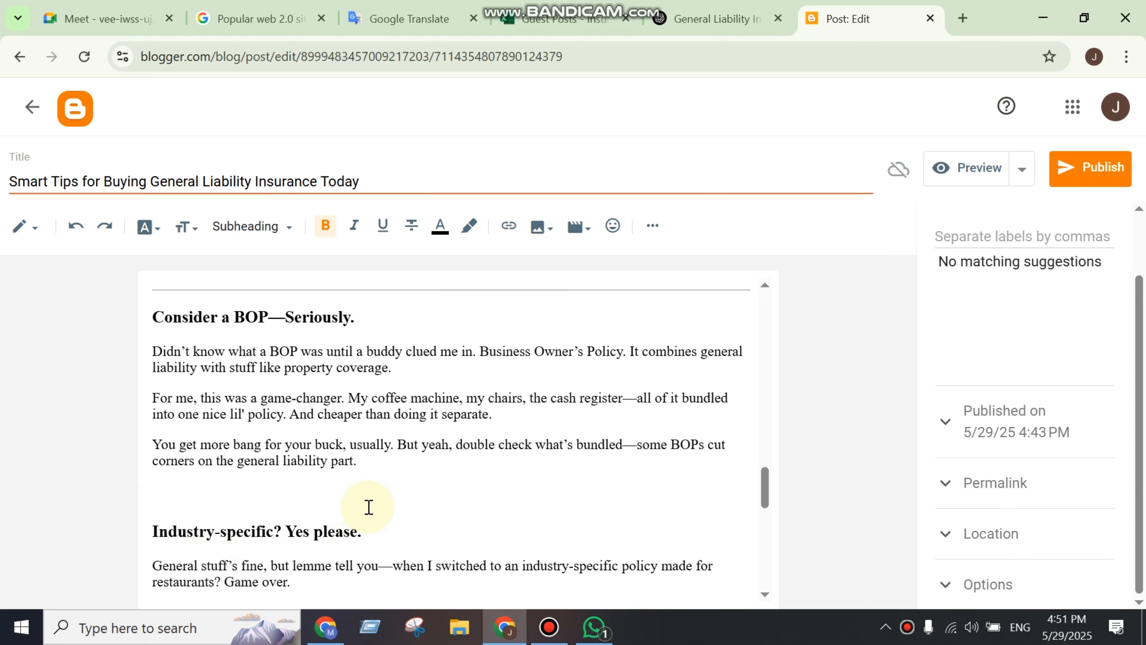
pyautogui.press('BackSpace')
pyautogui.scroll(4, 411, 489)
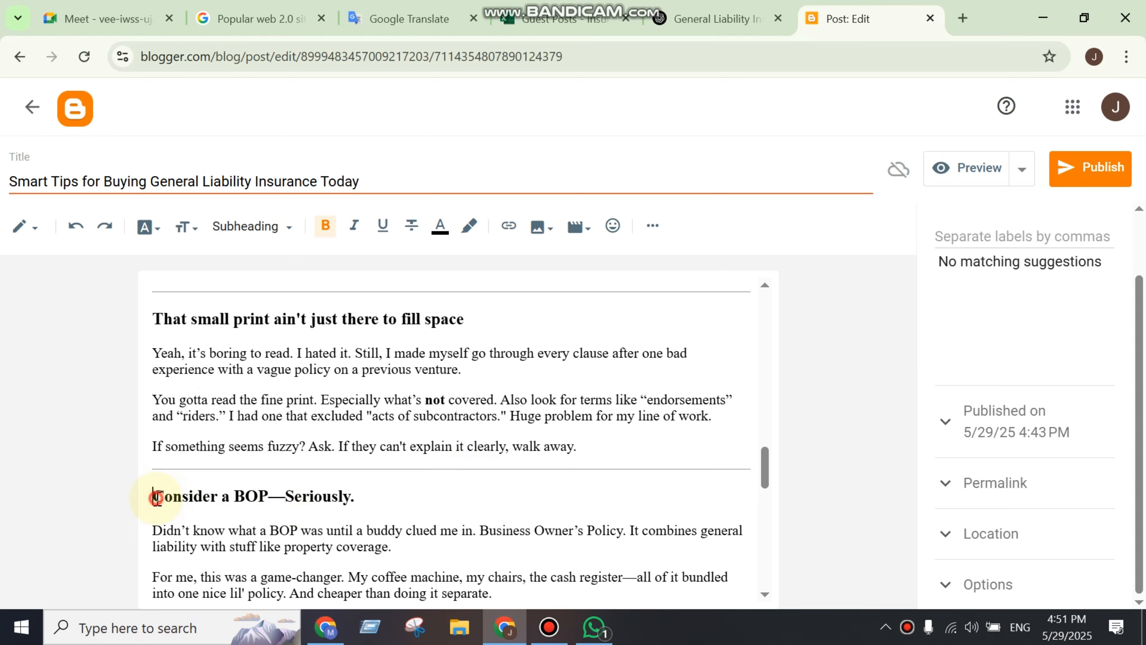
pyautogui.press('BackSpace')
# - Remove the dividers above 'That small print', 'Is your insurer broke?' and the Quotes heading
pyautogui.scroll(2, 198, 479)
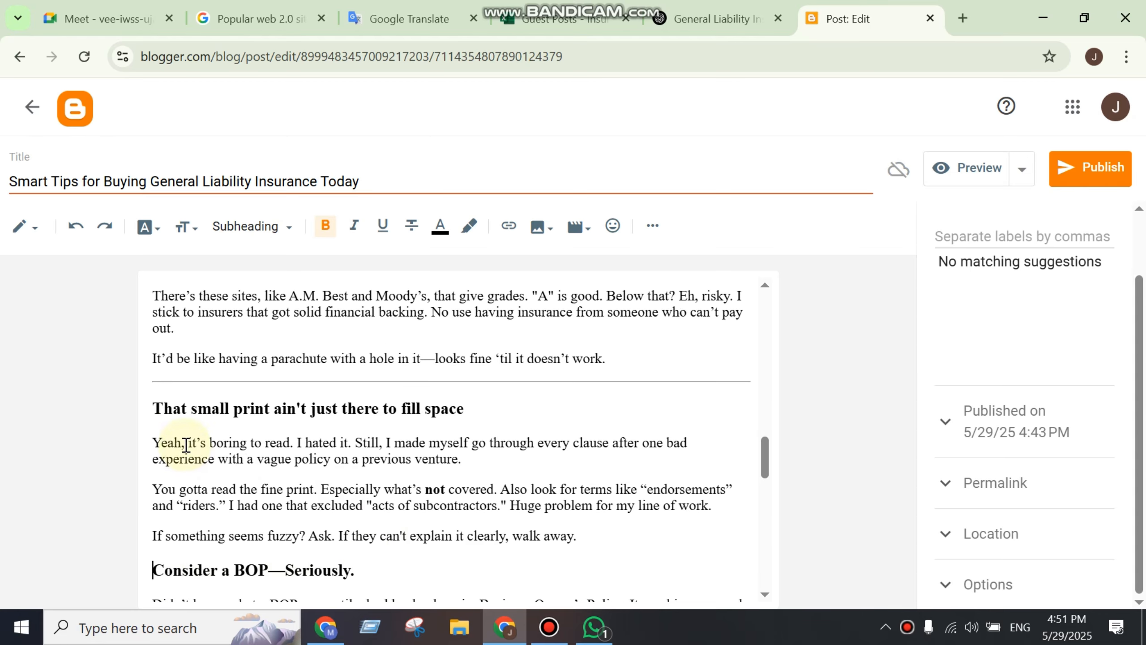
pyautogui.click(153, 408)
pyautogui.press('BackSpace')
pyautogui.scroll(4, 199, 451)
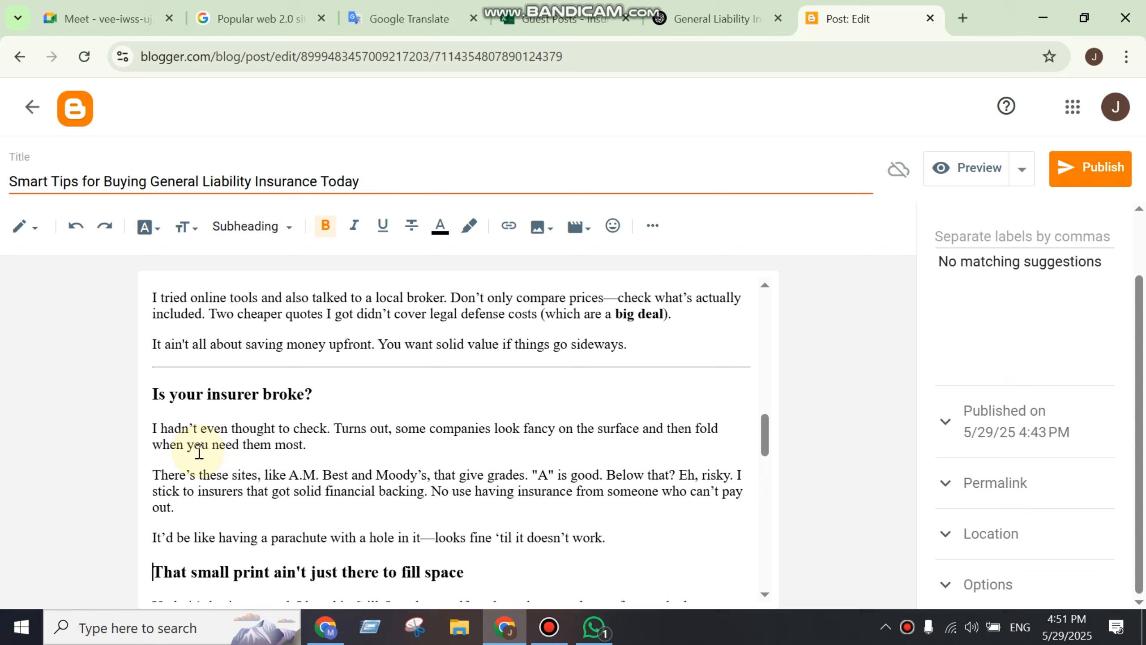
pyautogui.click(154, 397)
pyautogui.press('BackSpace')
pyautogui.scroll(2, 193, 420)
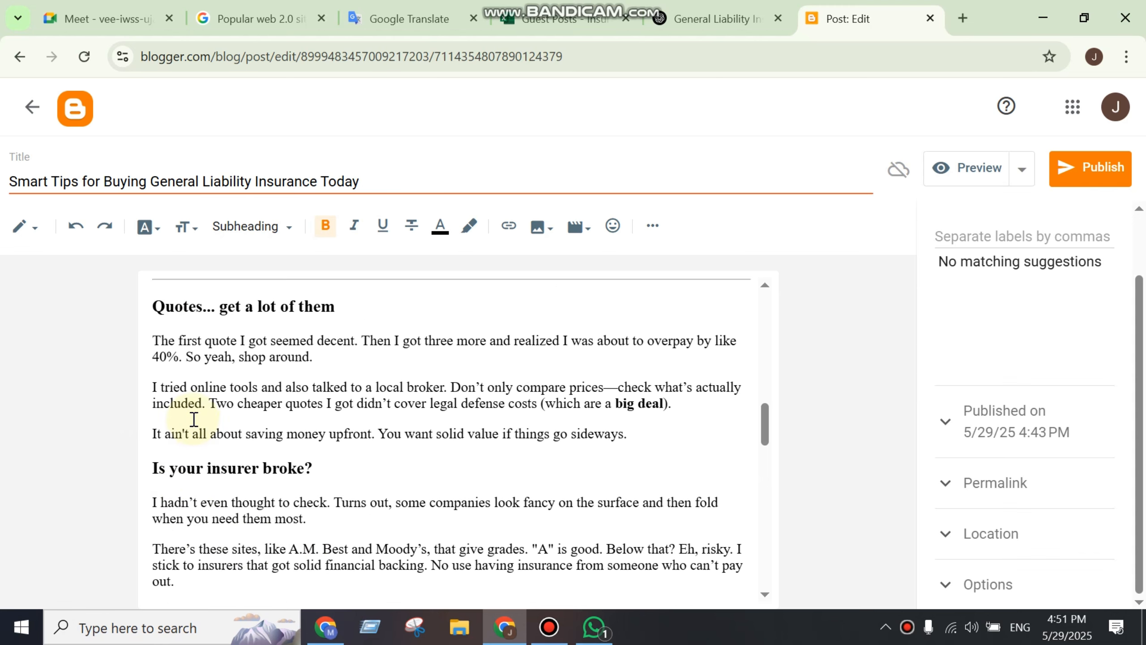
pyautogui.scroll(4, 436, 451)
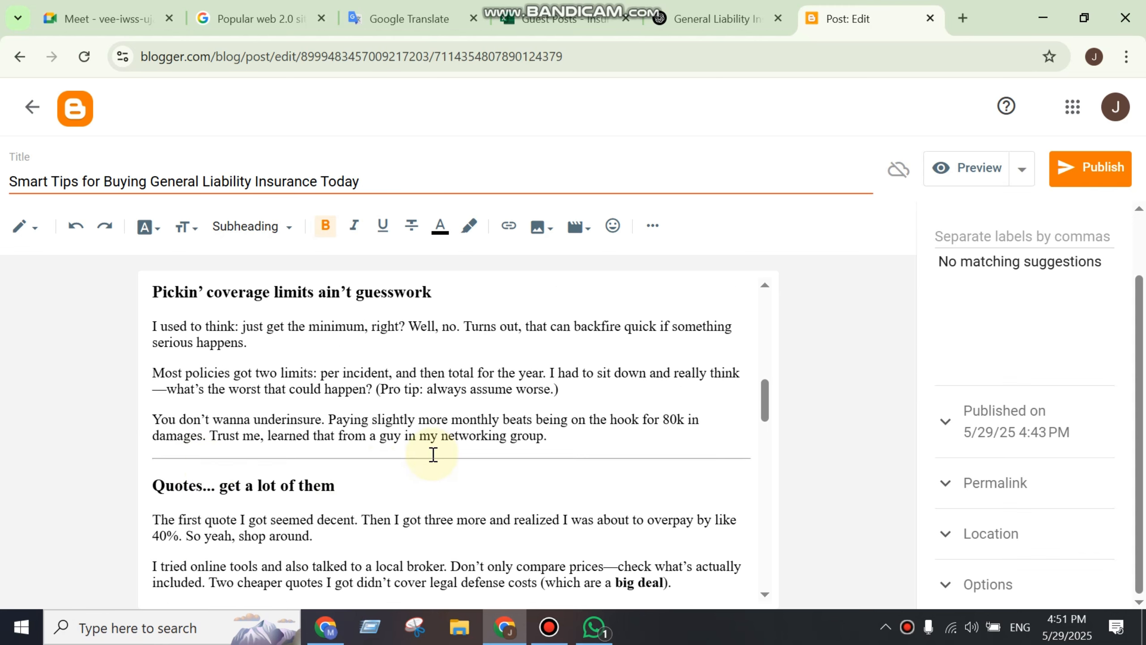
pyautogui.click(154, 485)
pyautogui.press('BackSpace')
# - Remove the top divider above 'What even is this insurance, really?'
pyautogui.scroll(-4, 384, 499)
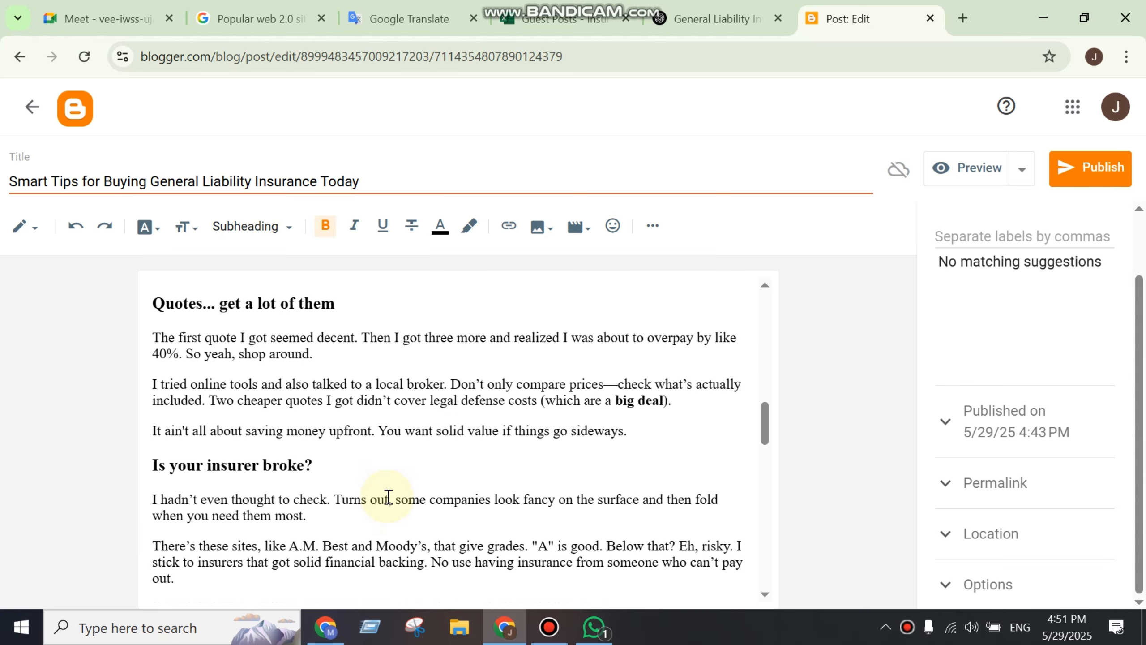
pyautogui.scroll(6, 388, 497)
pyautogui.click(155, 383)
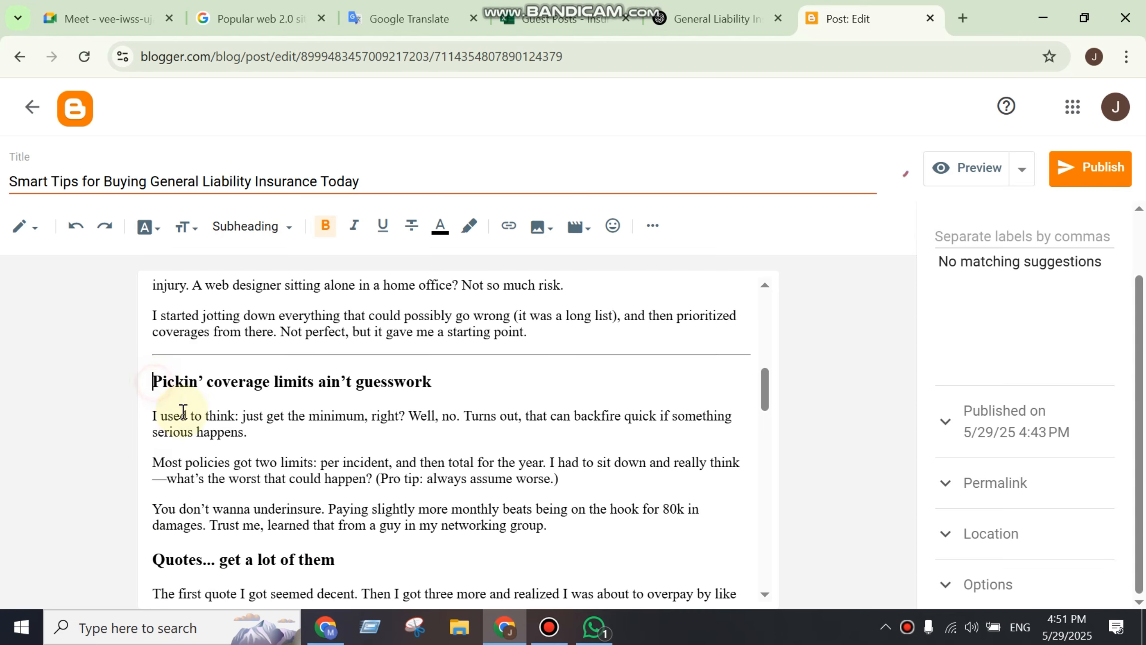
pyautogui.scroll(-1, 176, 416)
pyautogui.scroll(4, 170, 406)
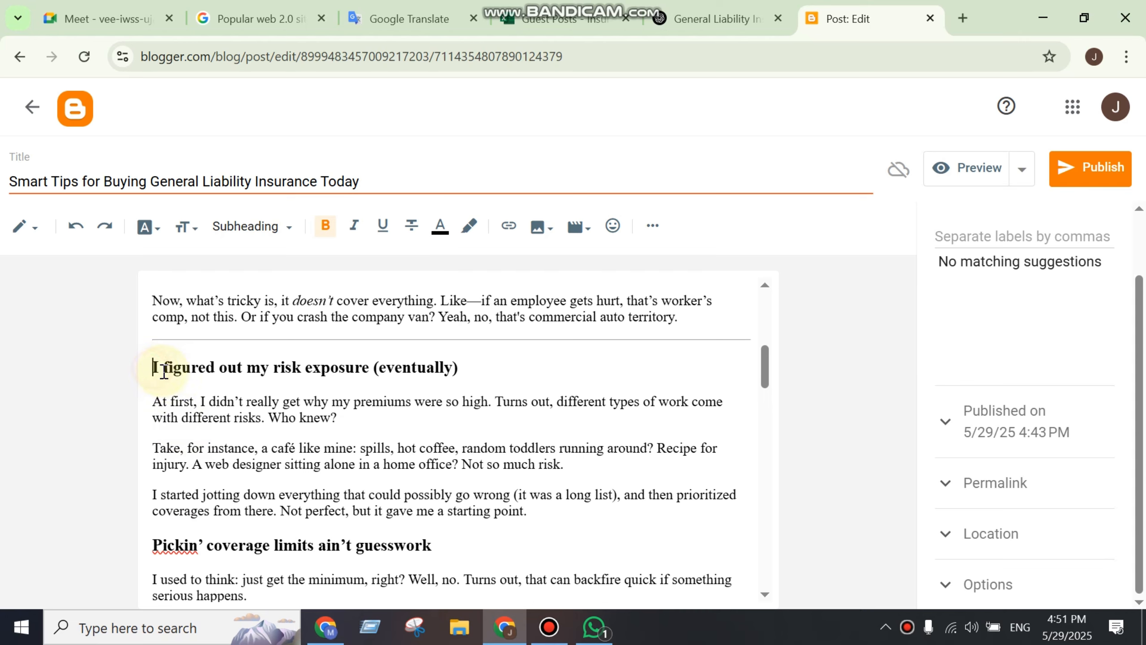
pyautogui.scroll(6, 269, 440)
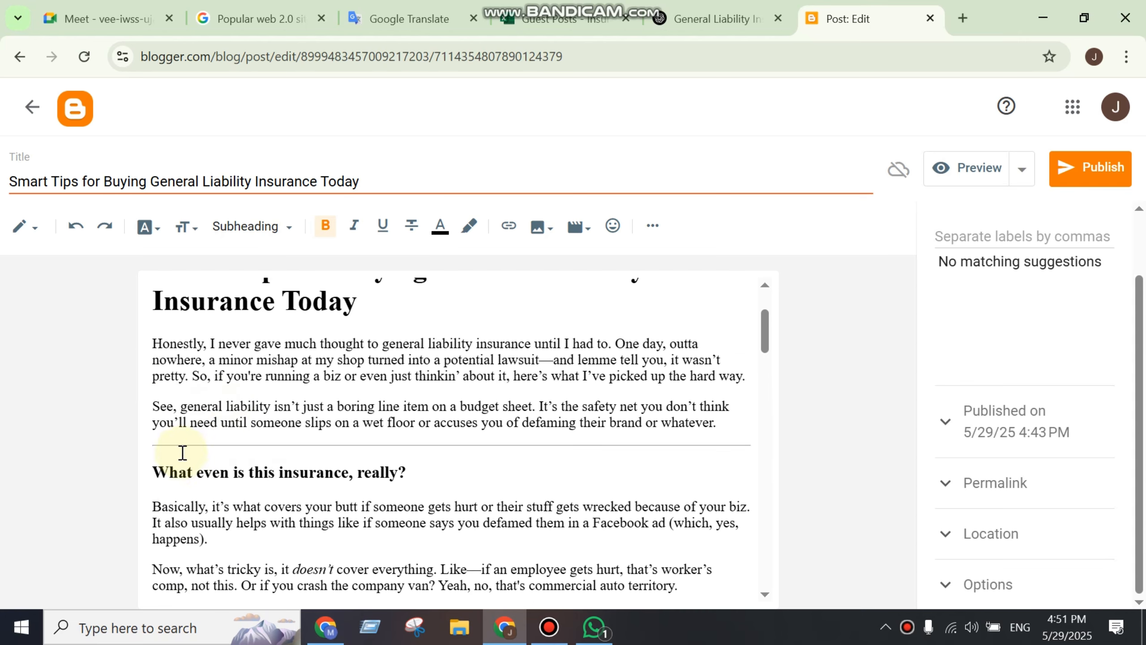
pyautogui.scroll(2, 230, 472)
pyautogui.scroll(-3, 158, 437)
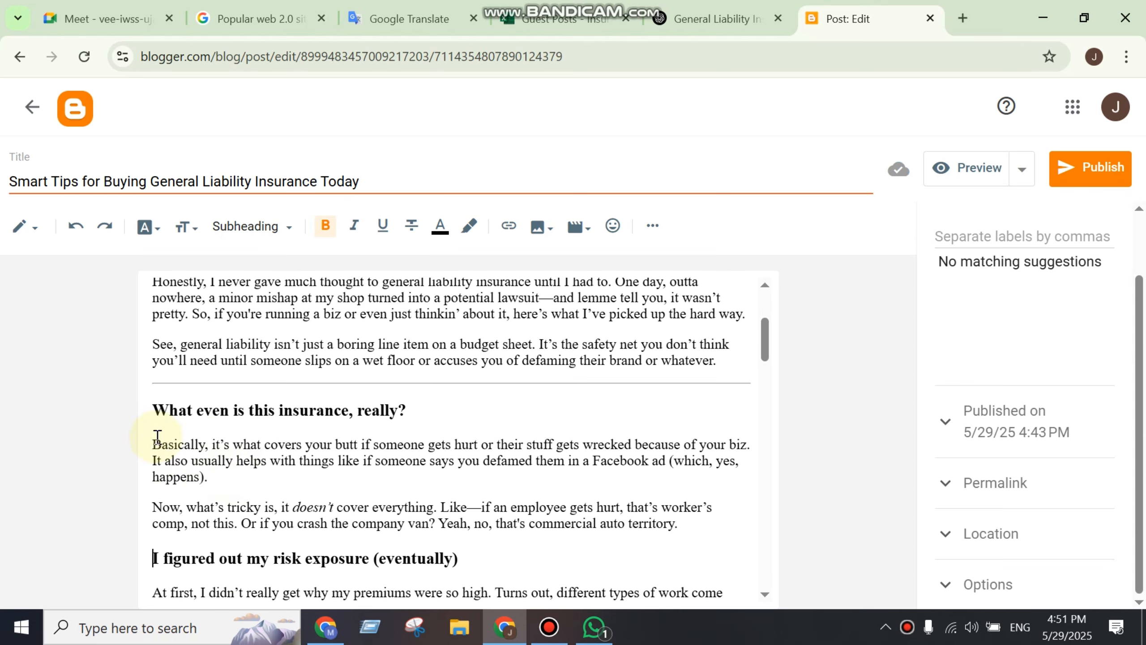
pyautogui.press('BackSpace')
pyautogui.scroll(4, 198, 431)
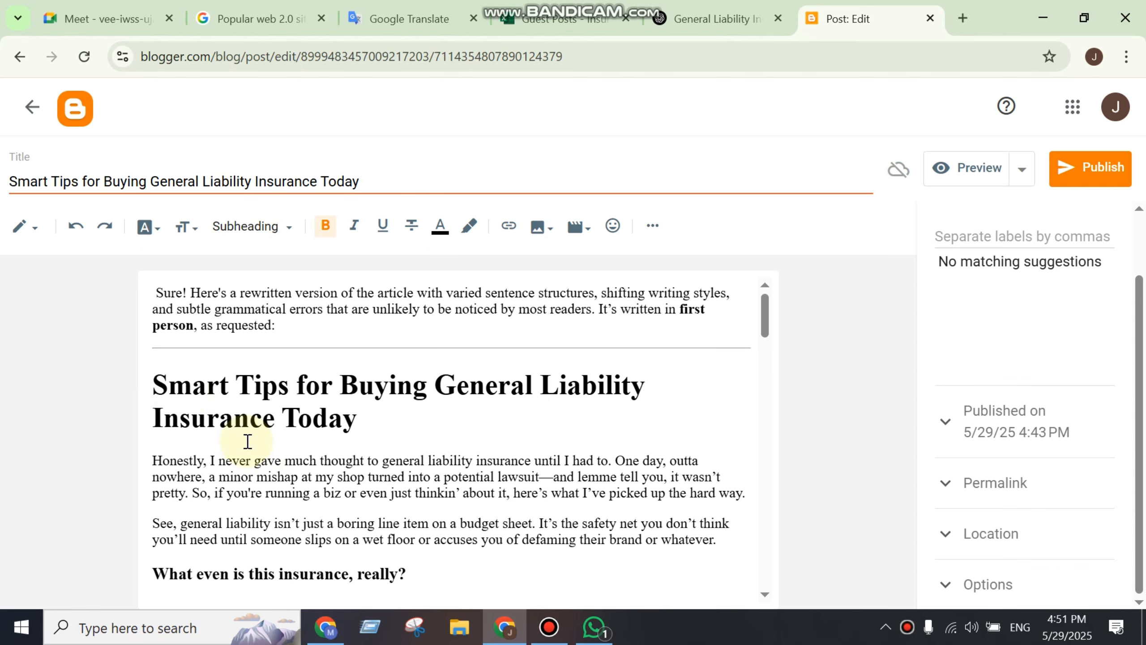
# - Delete the divider above the Smart Tips heading
pyautogui.press('BackSpace')
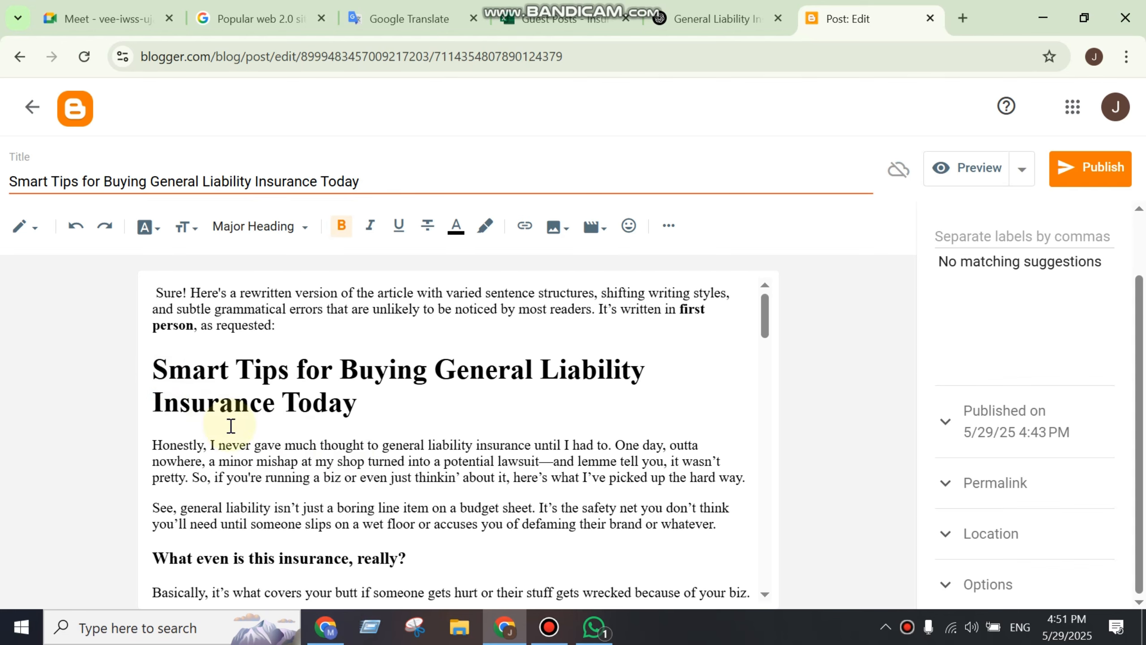
pyautogui.moveTo(298, 369); pyautogui.dragTo(102, 274)
pyautogui.click(306, 336)
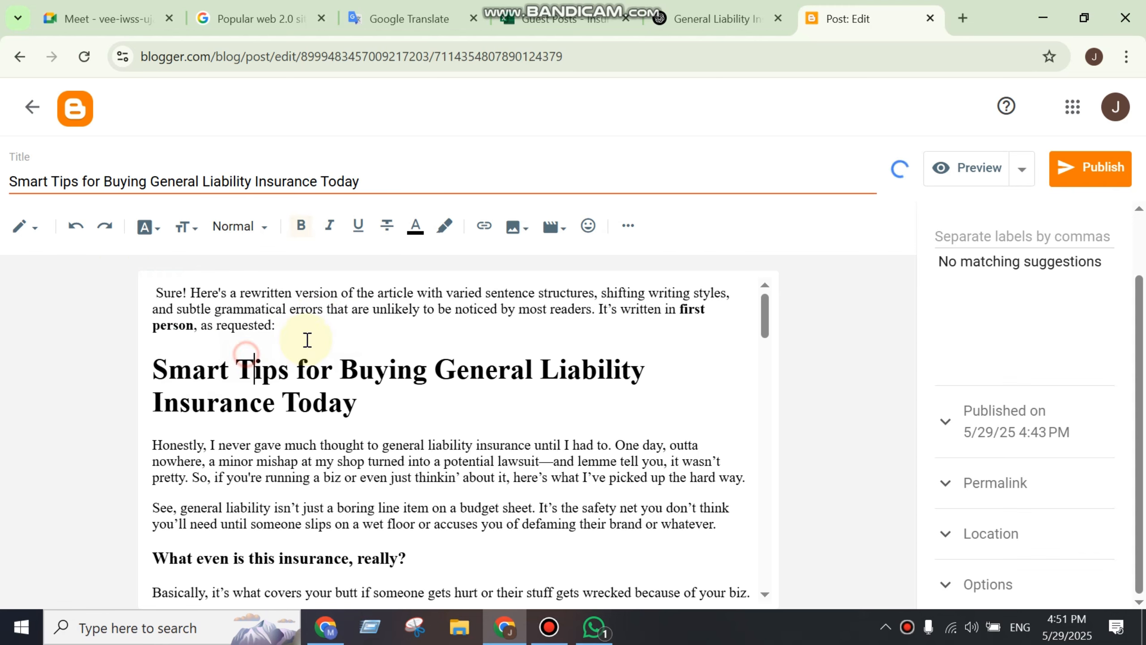
pyautogui.moveTo(319, 322); pyautogui.dragTo(128, 294)
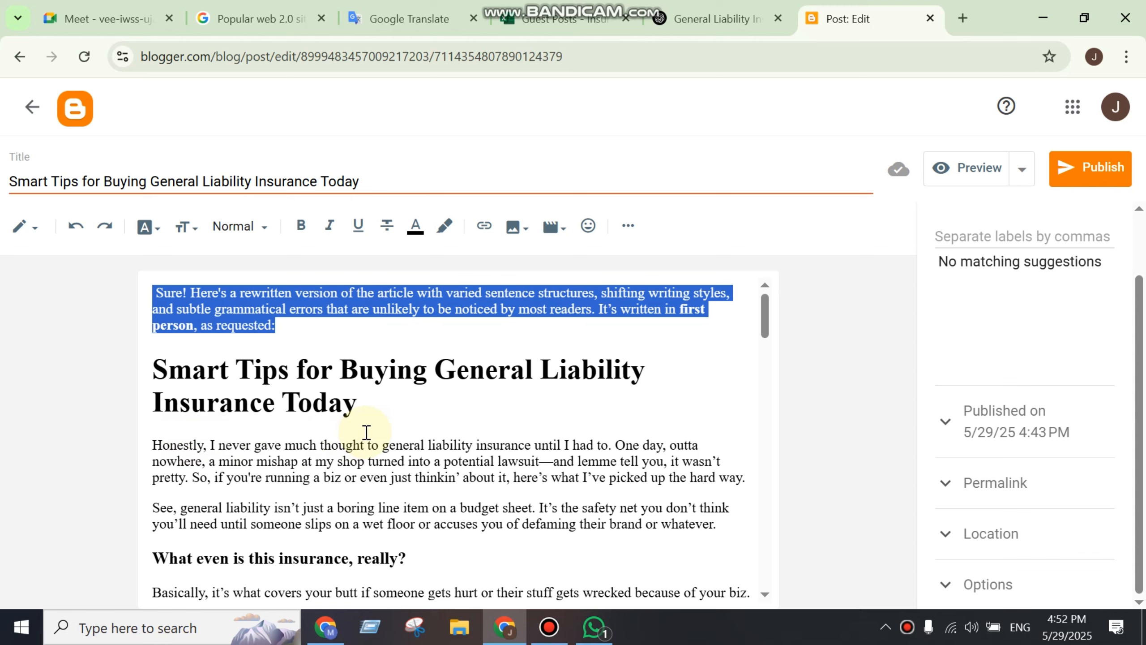
pyautogui.click(435, 370)
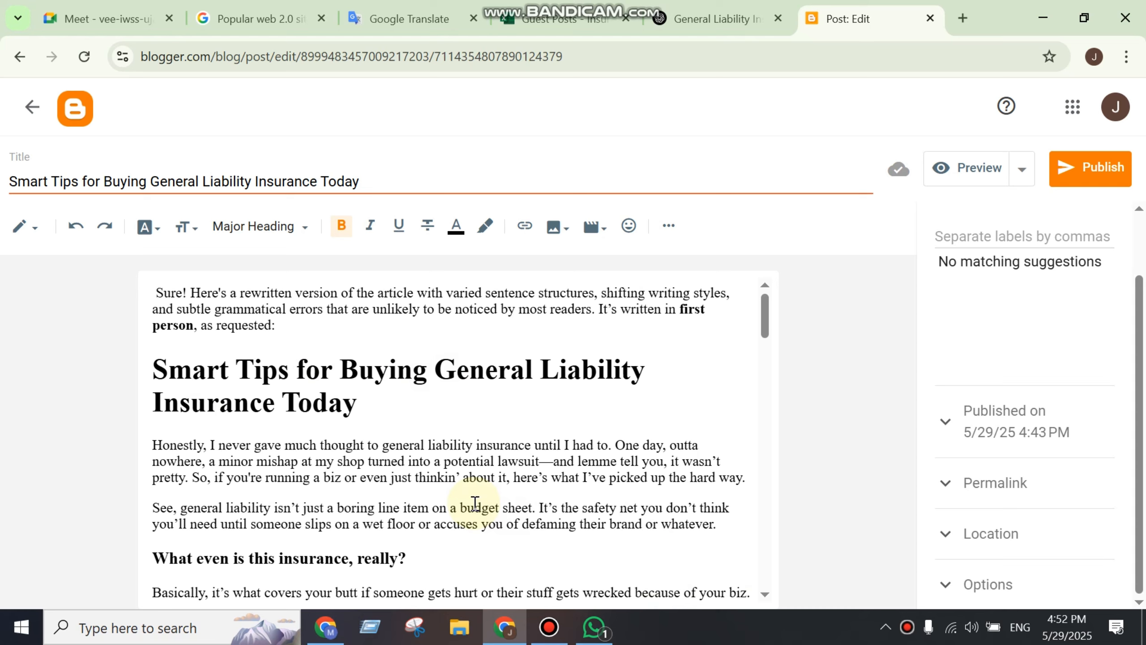
pyautogui.scroll(-2, 497, 451)
pyautogui.scroll(2, 320, 463)
# - Remove the opening preface paragraph above the Smart Tips heading
pyautogui.moveTo(306, 369); pyautogui.dragTo(5, 287)
pyautogui.click(307, 369)
pyautogui.moveTo(296, 370); pyautogui.dragTo(108, 286)
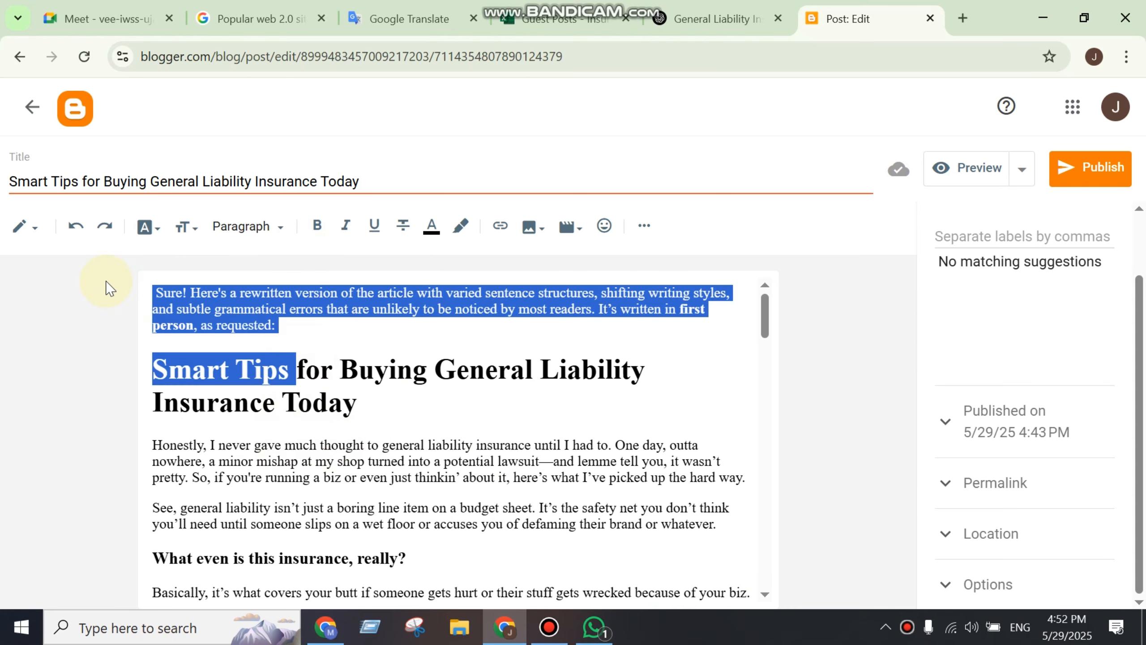
pyautogui.click(153, 370)
pyautogui.press('BackSpace')
pyautogui.press('BackSpace')
pyautogui.press('BackSpace')
pyautogui.press('BackSpace')
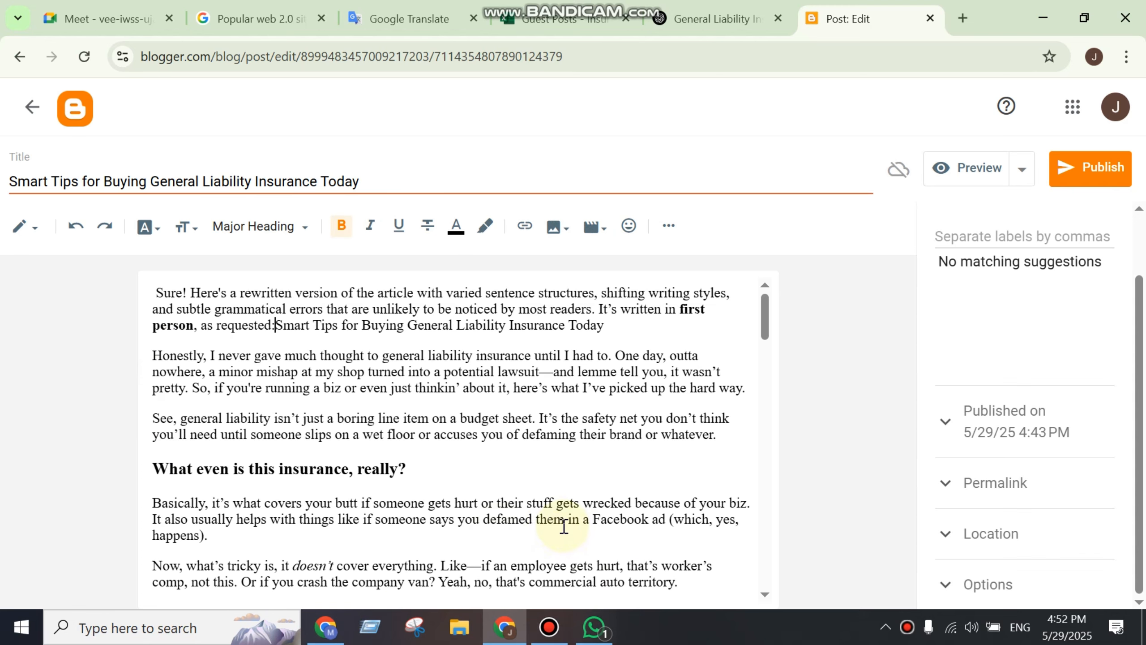
pyautogui.press('BackSpace')
pyautogui.press('BackSpace')
pyautogui.press('BackSpace')
pyautogui.press('BackSpace')
pyautogui.press('BackSpace')
pyautogui.press('BackSpace')
pyautogui.press('BackSpace')
pyautogui.press('BackSpace')
pyautogui.press('BackSpace')
pyautogui.press('BackSpace')
pyautogui.press('BackSpace')
pyautogui.press('BackSpace')
pyautogui.press('BackSpace')
pyautogui.press('BackSpace')
pyautogui.press('BackSpace')
pyautogui.press('BackSpace')
pyautogui.press('BackSpace')
pyautogui.press('BackSpace')
pyautogui.press('BackSpace')
pyautogui.press('BackSpace')
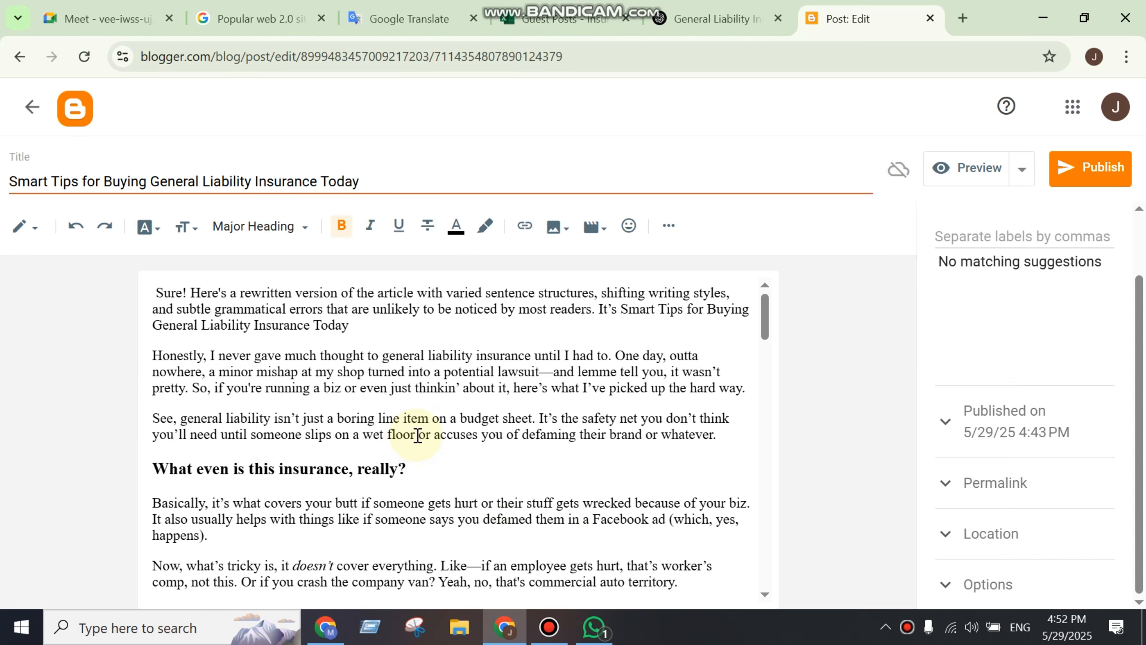
pyautogui.hotkey('ctrl', 'z')
pyautogui.hotkey('ctrl', 'z')
pyautogui.hotkey('ctrl', 'z')
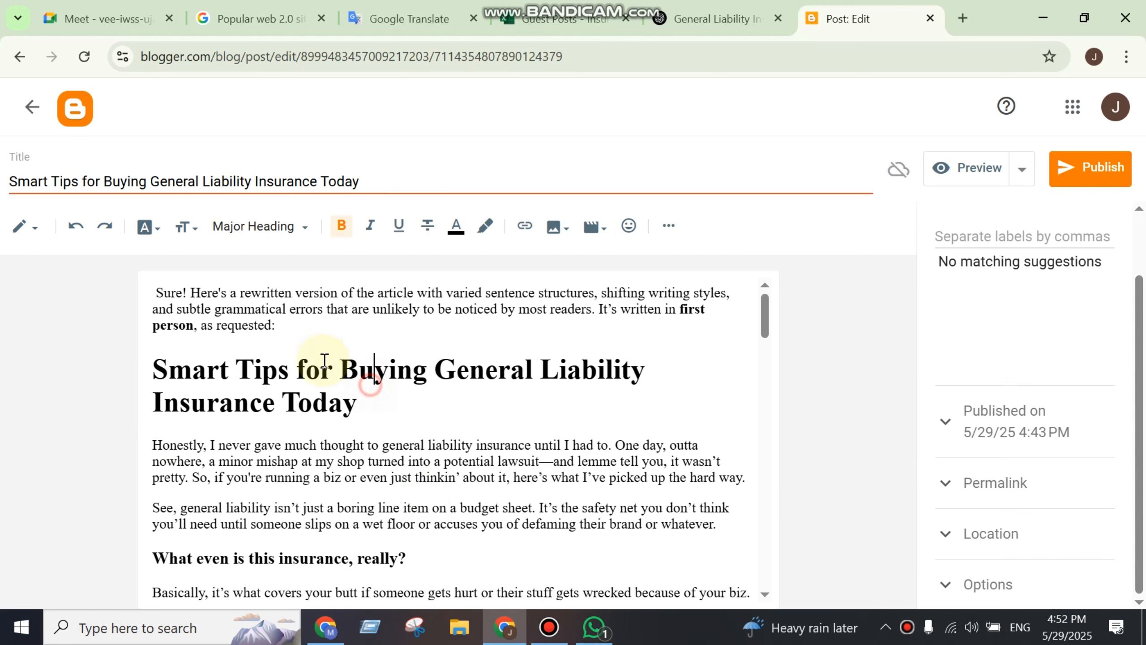
pyautogui.moveTo(293, 319); pyautogui.dragTo(135, 292)
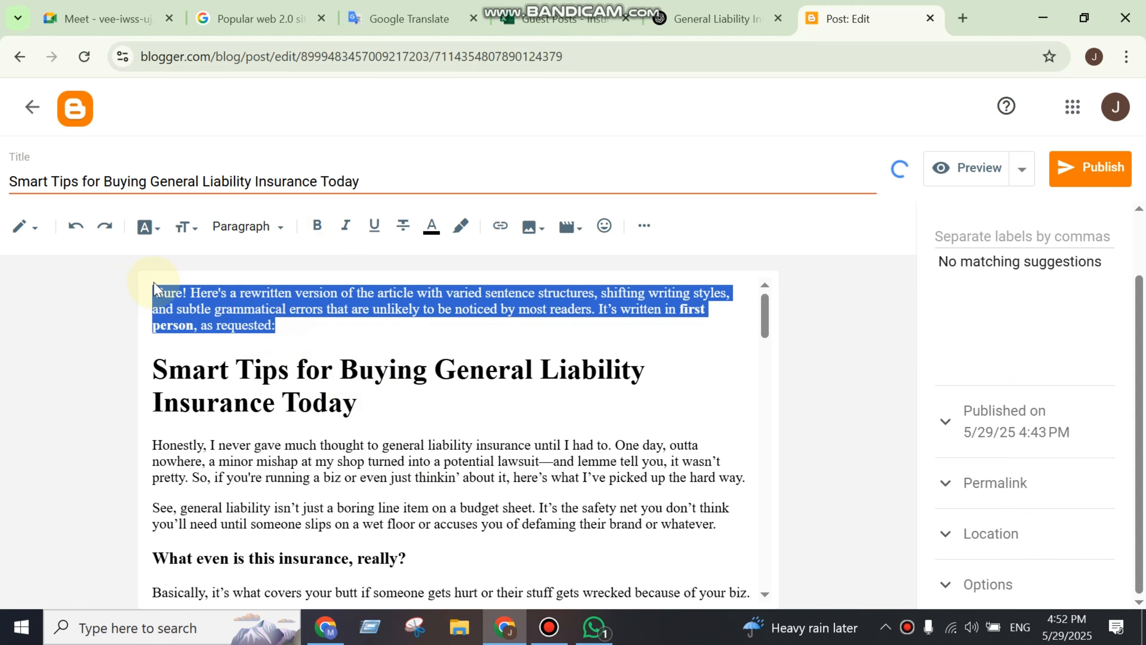
pyautogui.press('BackSpace')
pyautogui.press('BackSpace')
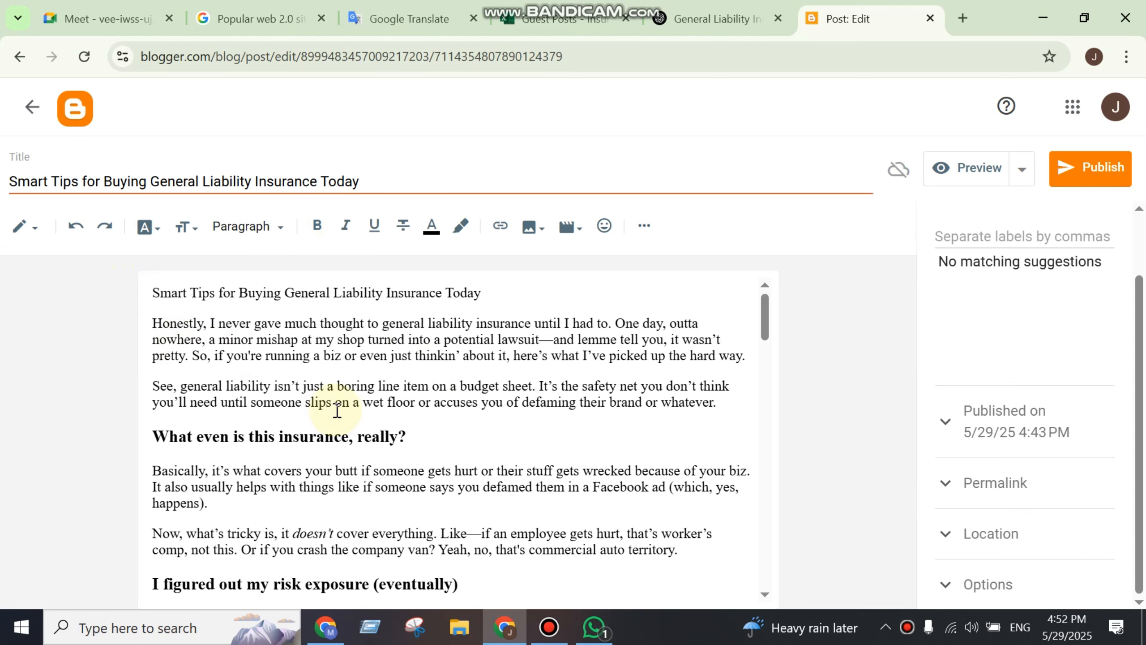
# - Make the 'Smart Tips for Buying General Liability Insurance Today' title line a heading
pyautogui.tripleClick(520, 293)
pyautogui.click(286, 227)
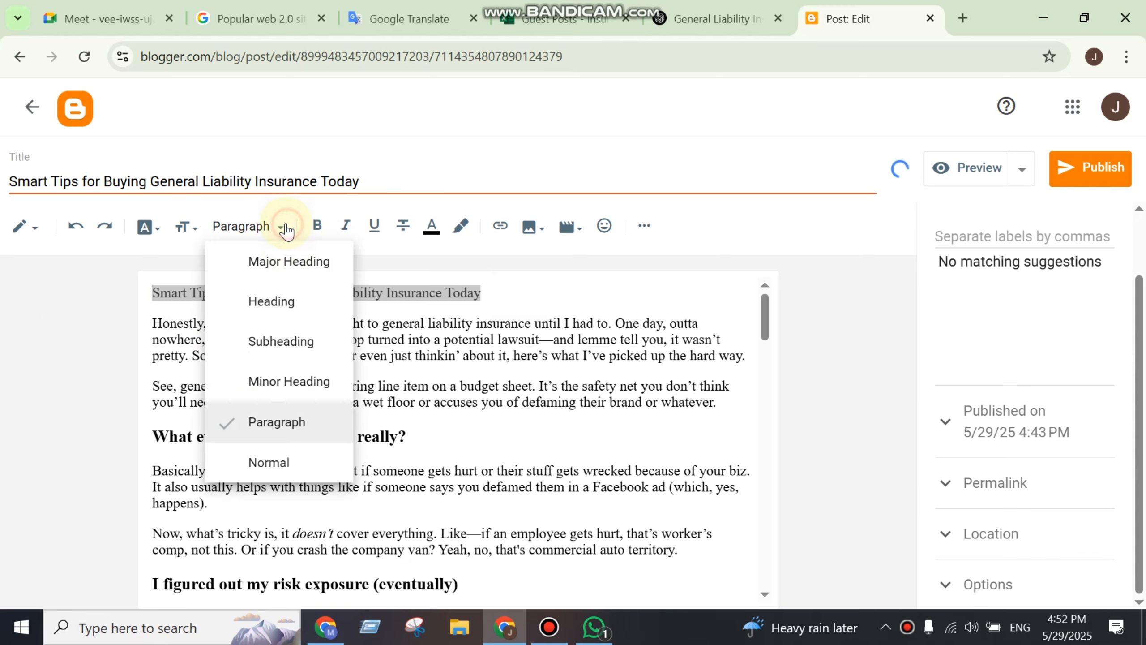
pyautogui.click(284, 317)
pyautogui.click(499, 368)
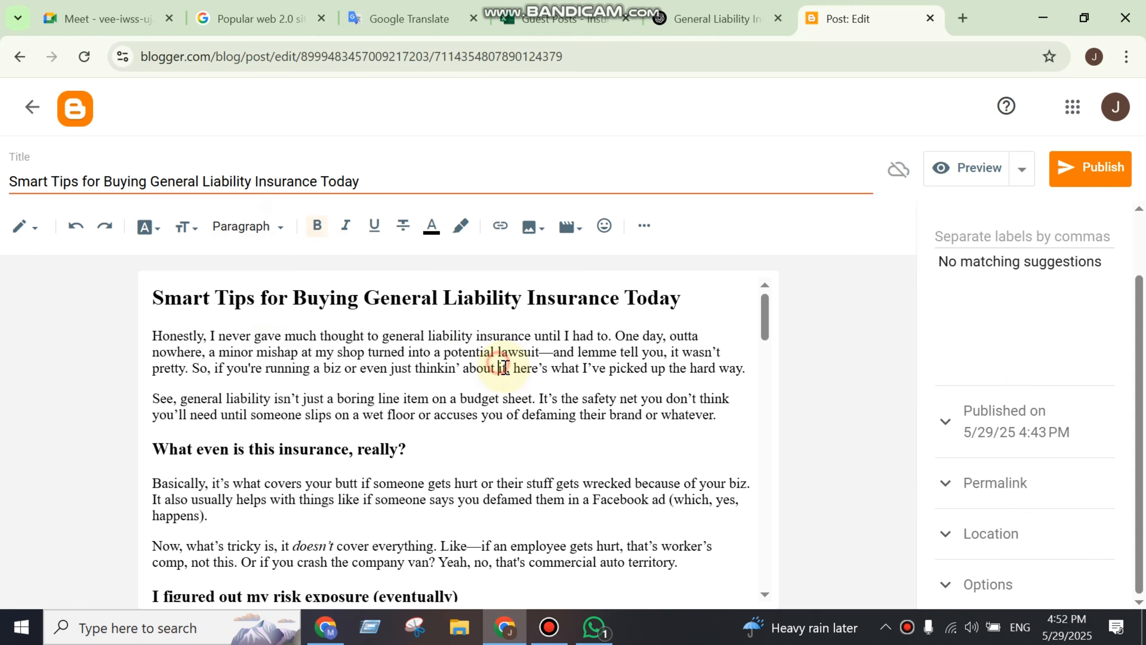
# - Copy 'Liability' from the title into the 'What even is this insurance, really?' subheading
pyautogui.click(381, 445)
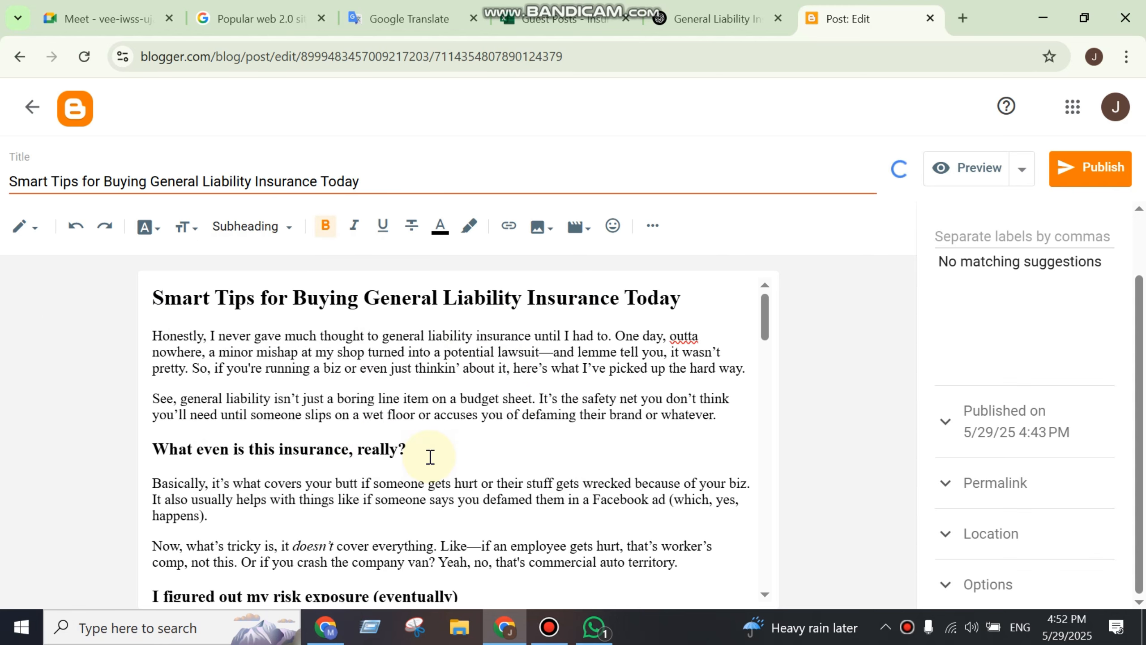
pyautogui.moveTo(408, 448); pyautogui.dragTo(137, 457)
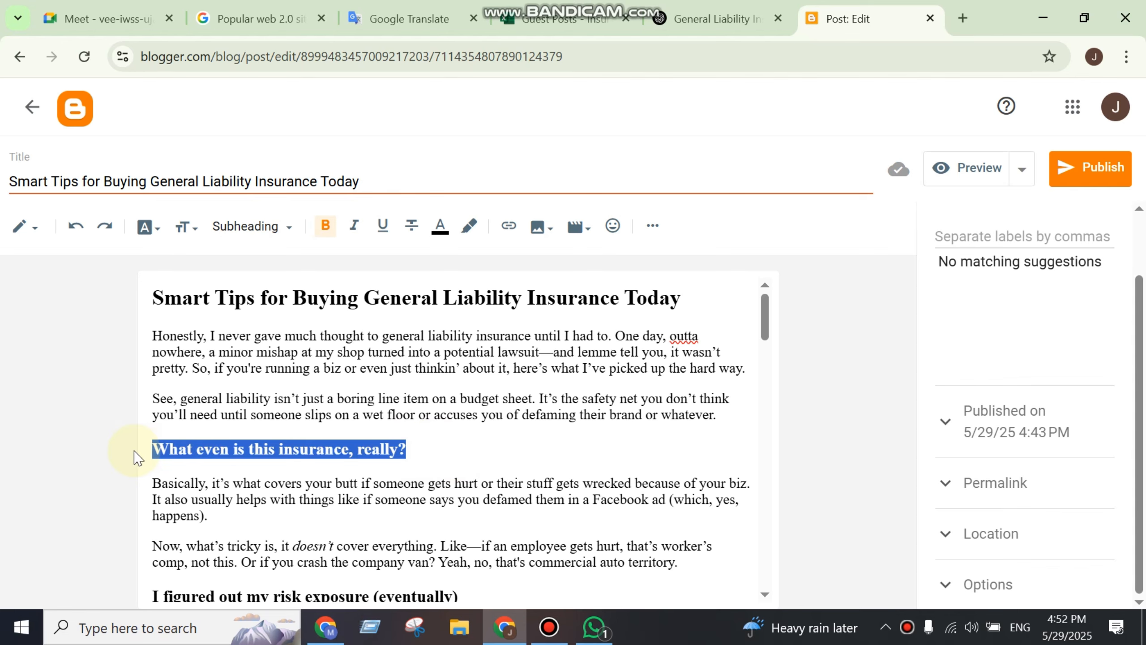
pyautogui.click(301, 486)
pyautogui.scroll(-1, 376, 509)
pyautogui.scroll(1, 376, 509)
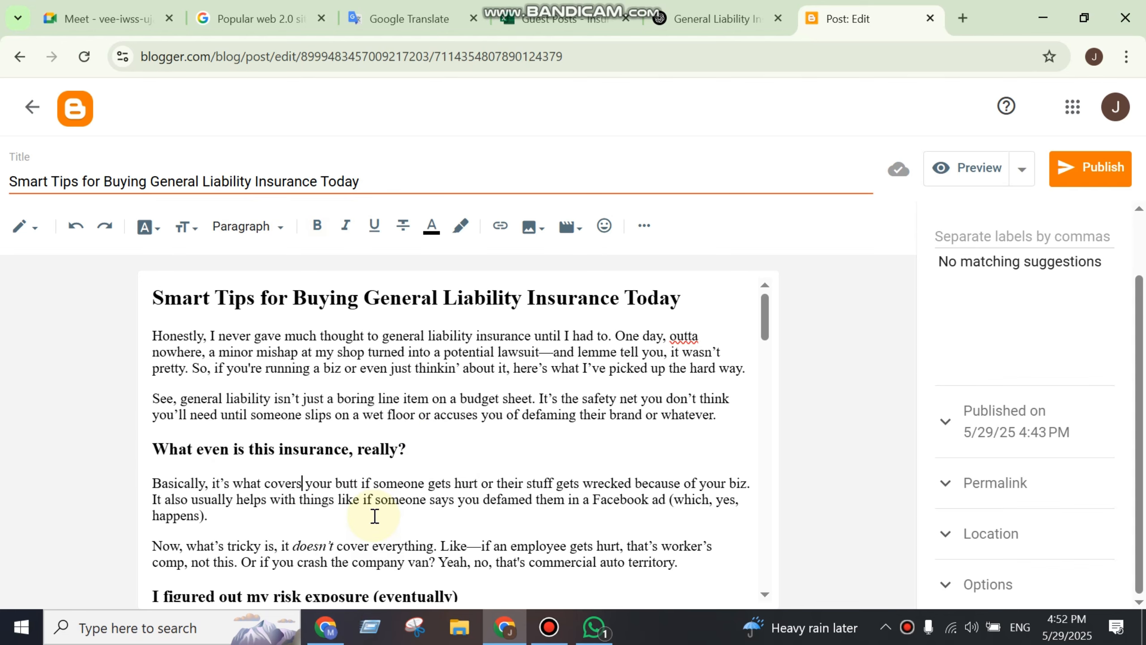
pyautogui.scroll(-3, 378, 515)
pyautogui.scroll(4, 378, 518)
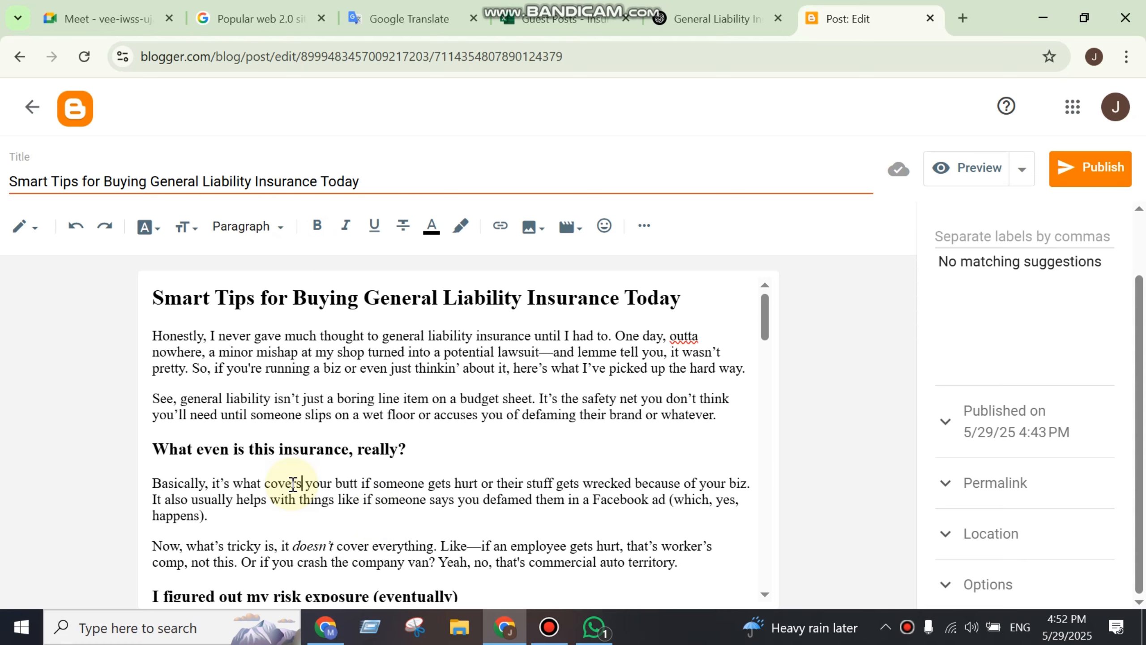
pyautogui.doubleClick(470, 299)
pyautogui.hotkey('ctrl', 'c')
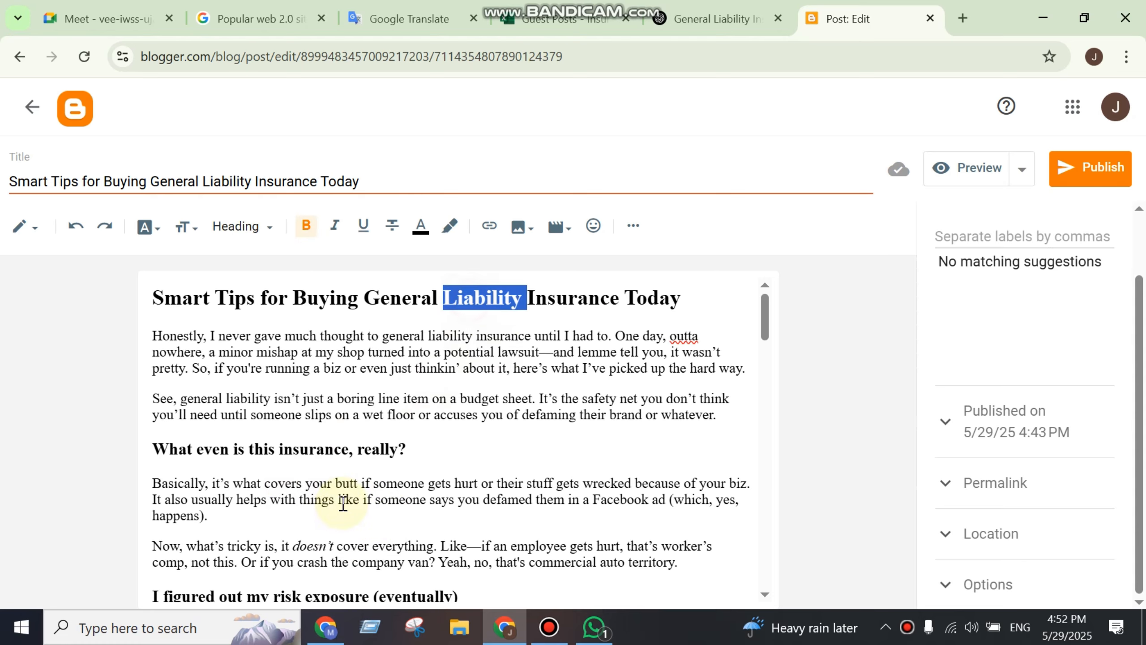
pyautogui.click(278, 453)
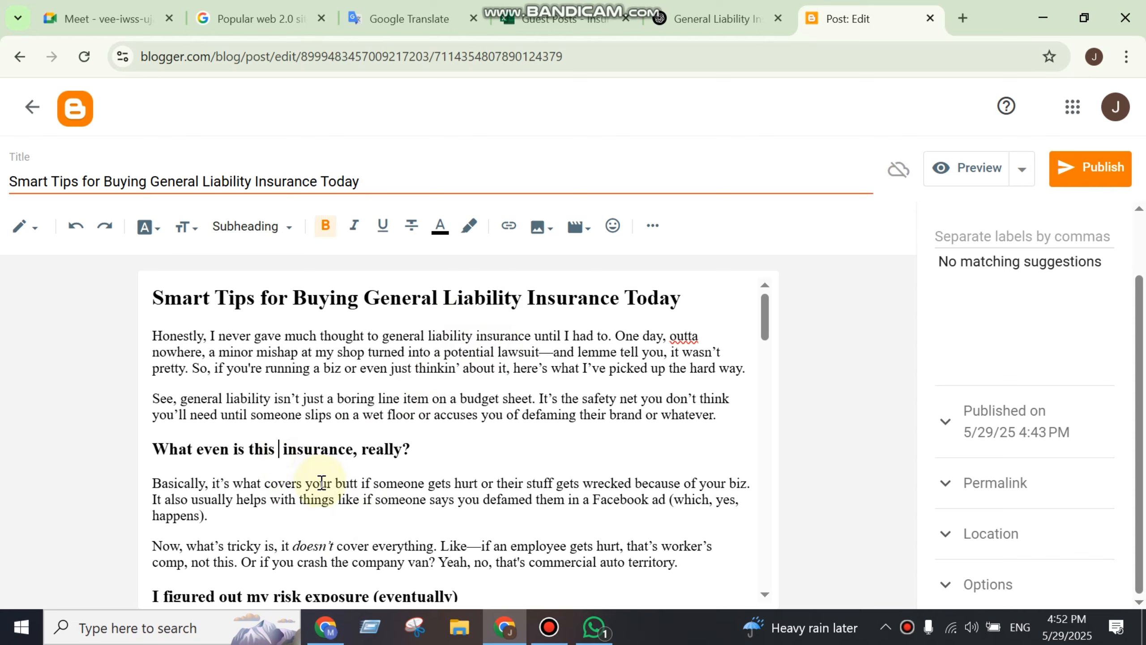
pyautogui.hotkey('ctrl', 'v')
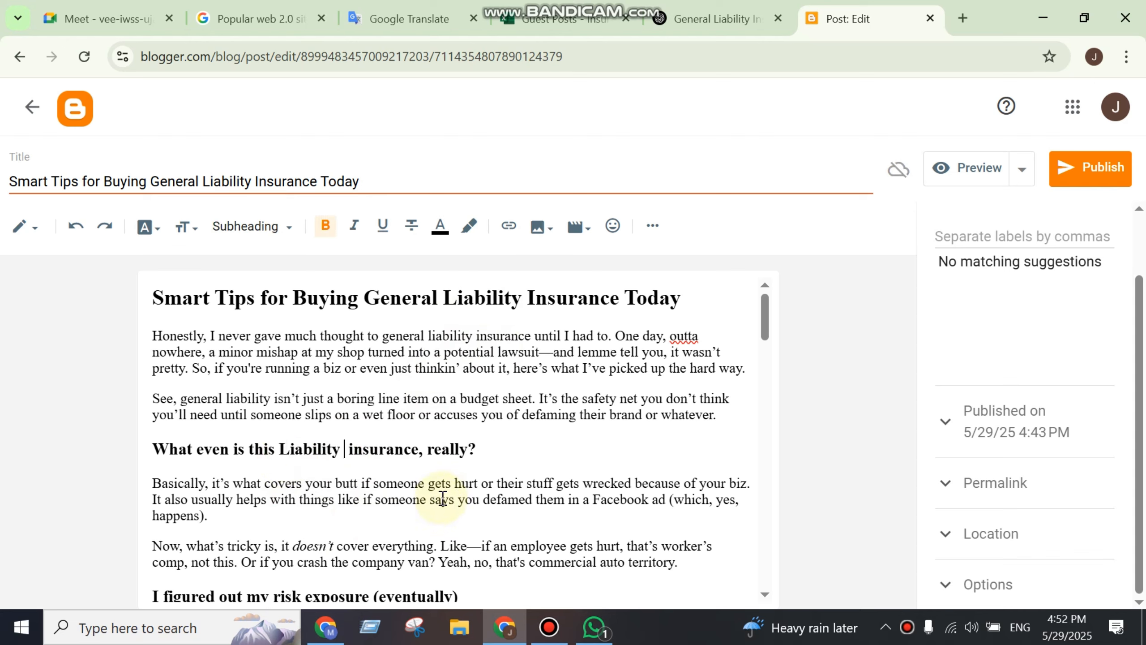
pyautogui.click(420, 499)
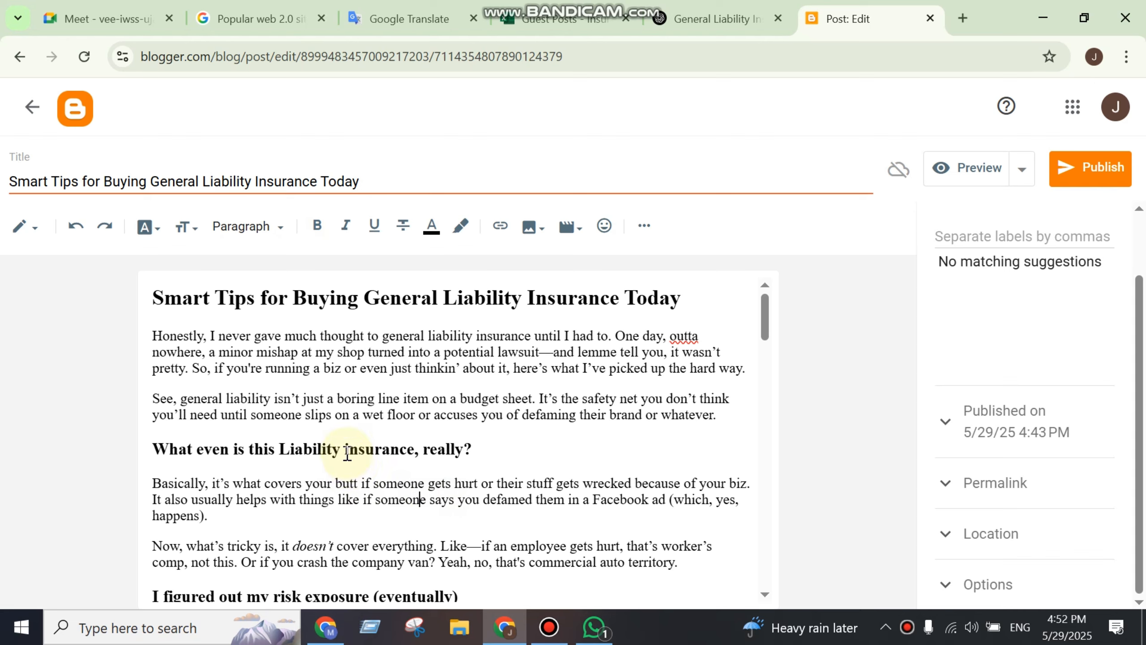
# - Change the word to lowercase 'liability' and set the subheading to the Heading style
pyautogui.moveTo(279, 448); pyautogui.dragTo(291, 448)
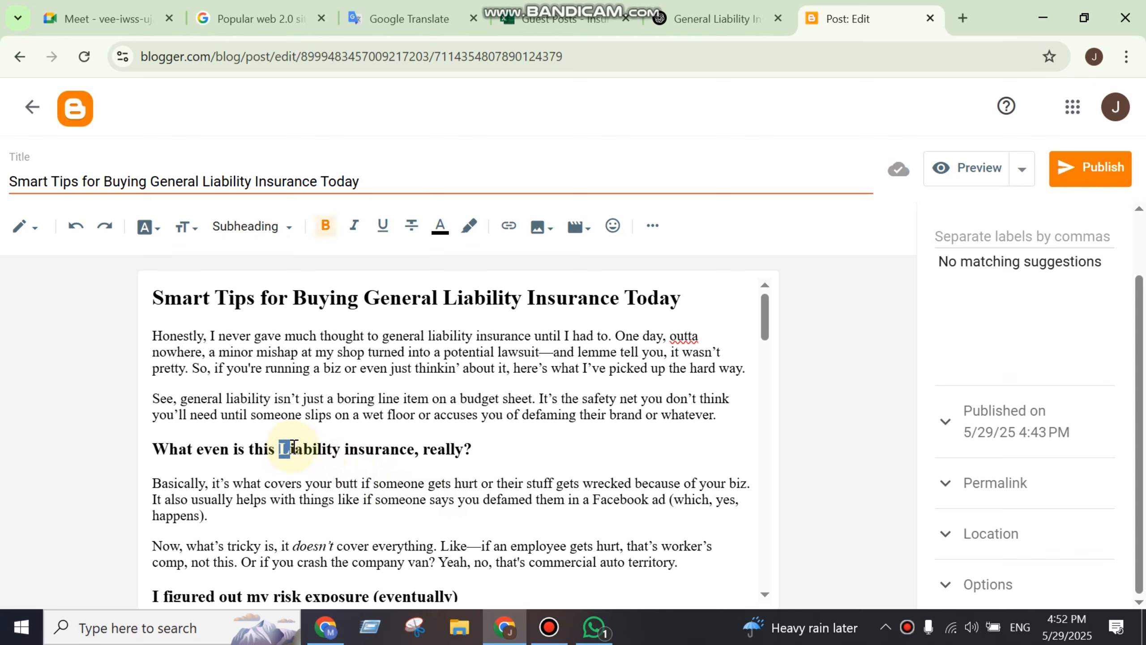
pyautogui.write('l')
pyautogui.click(463, 483)
pyautogui.moveTo(504, 441); pyautogui.dragTo(85, 445)
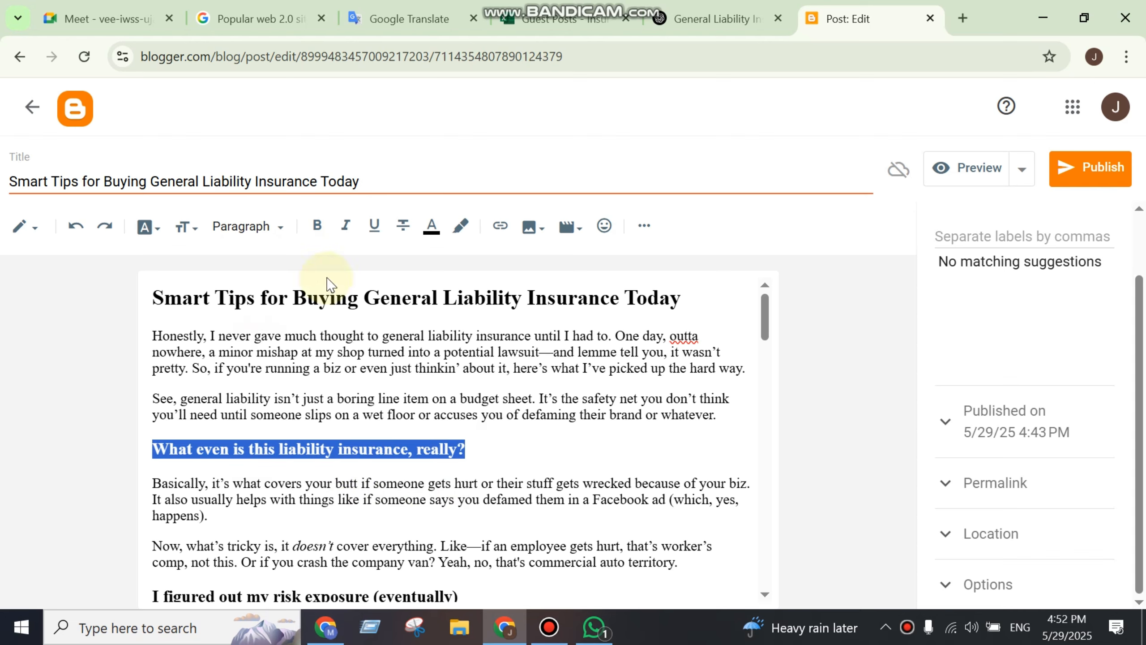
pyautogui.click(275, 228)
pyautogui.click(288, 307)
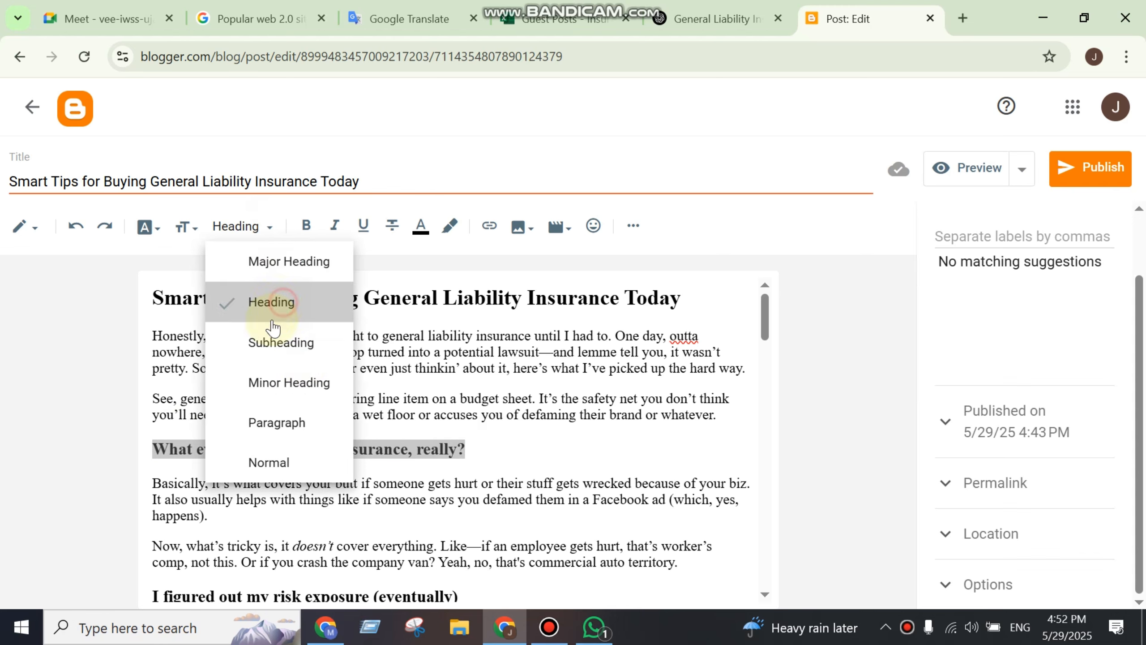
# - Check the 'Wrapping up my thoughts' heading style without changing it, then select the title line
pyautogui.scroll(-15, 588, 492)
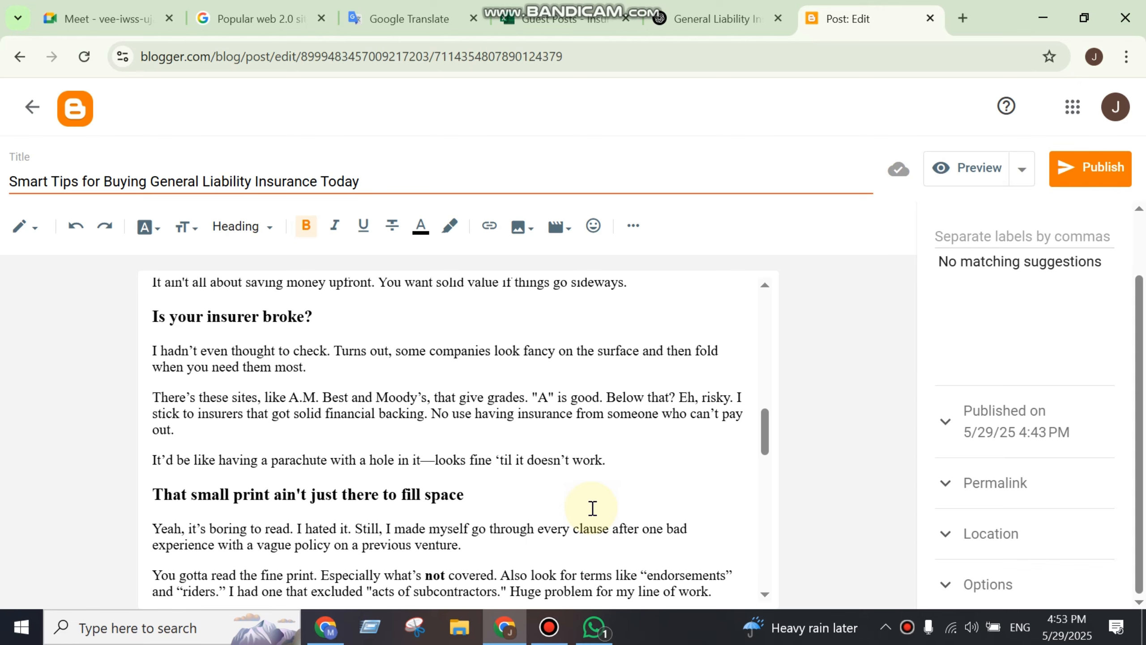
pyautogui.scroll(-15, 626, 470)
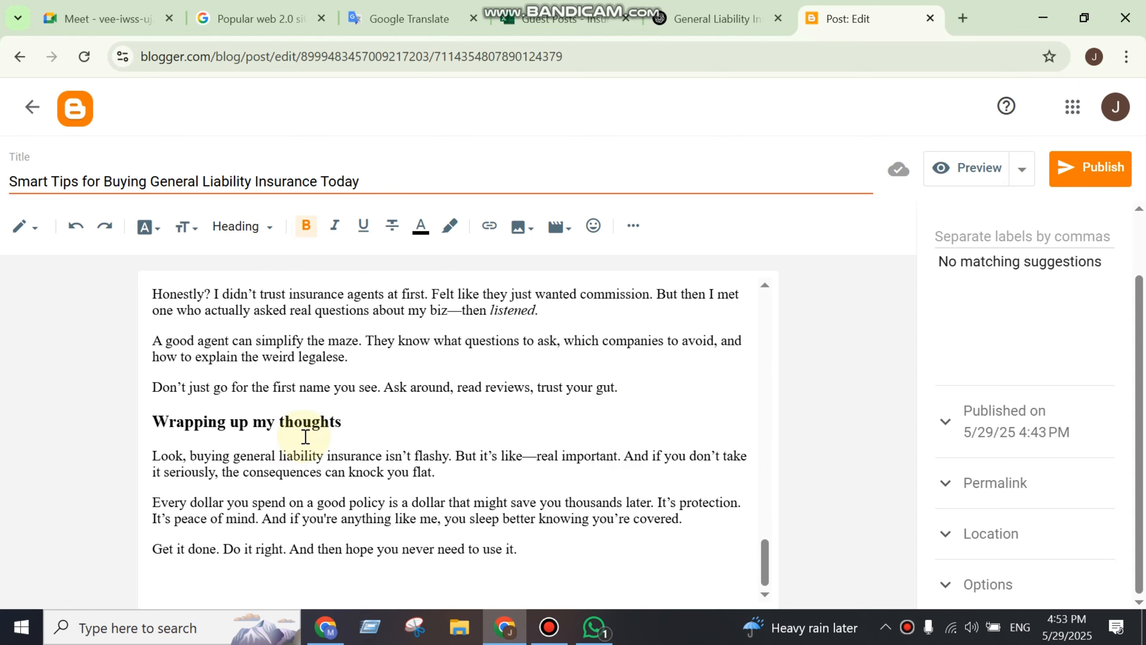
pyautogui.click(327, 421)
pyautogui.click(277, 226)
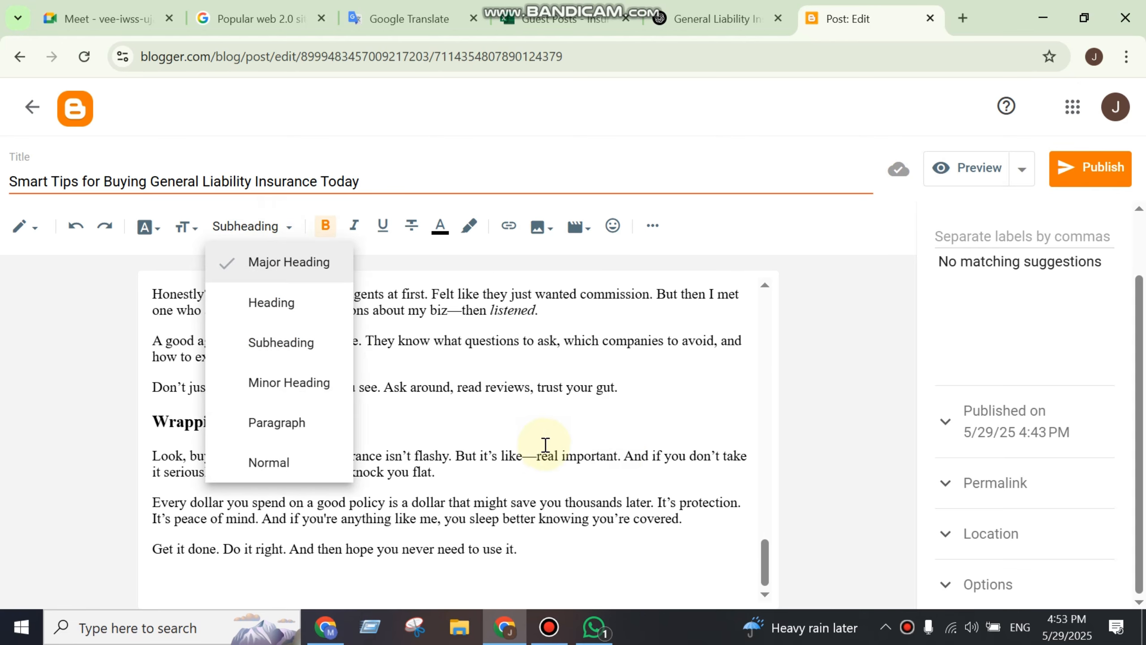
pyautogui.click(541, 441)
pyautogui.scroll(20, 568, 450)
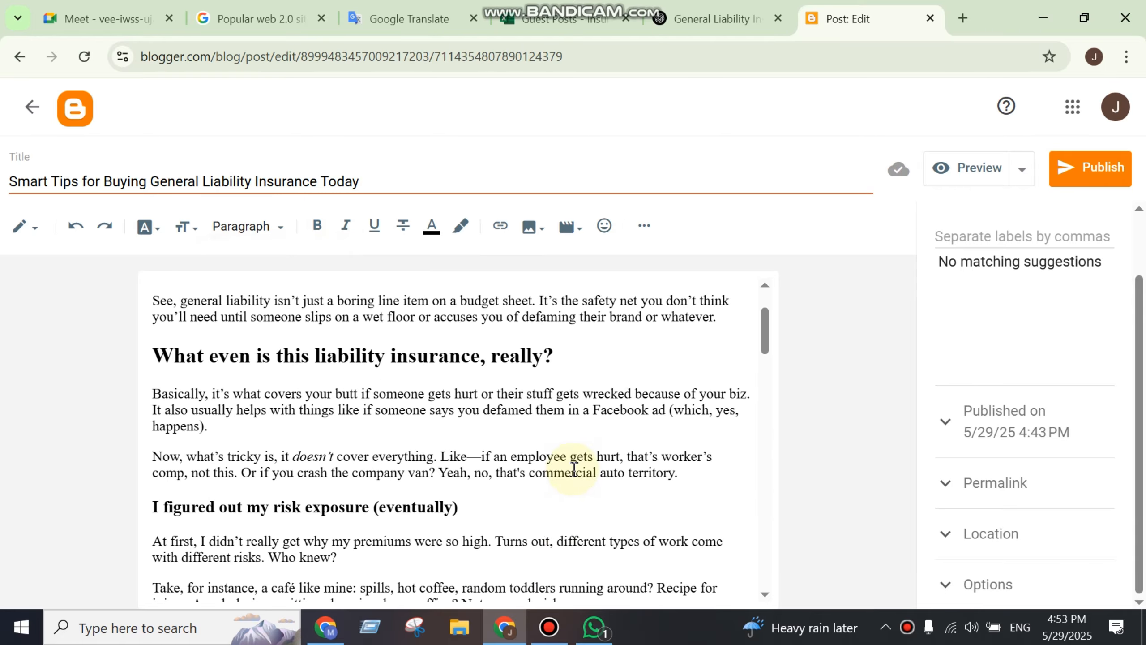
pyautogui.scroll(-20, 602, 479)
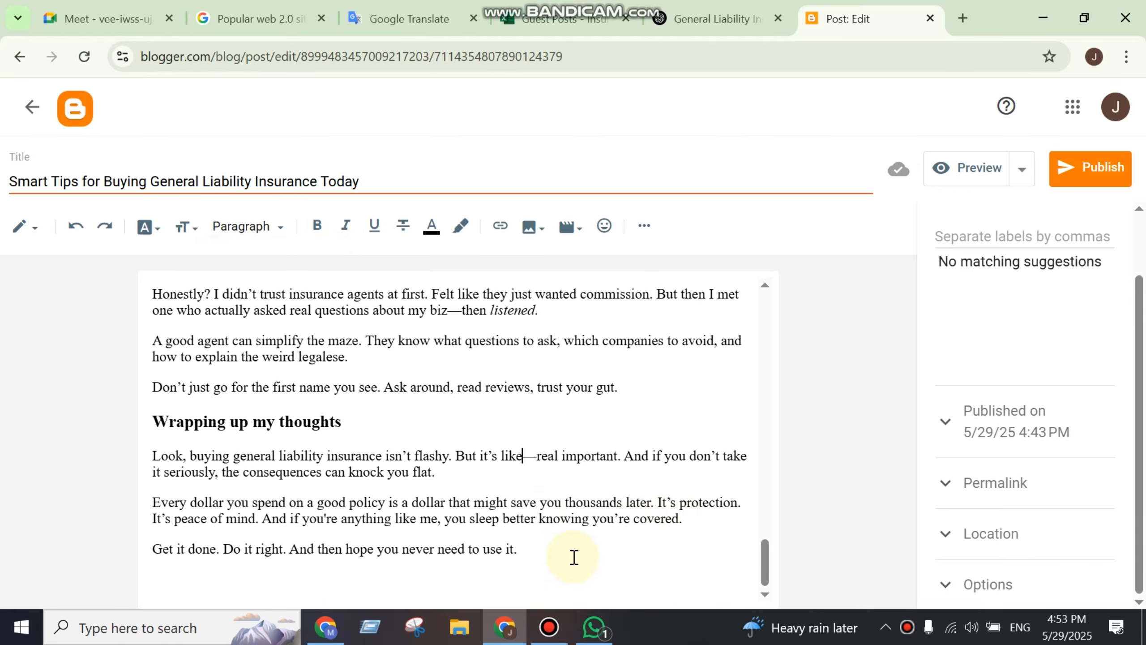
pyautogui.scroll(8, 582, 542)
pyautogui.scroll(12, 586, 510)
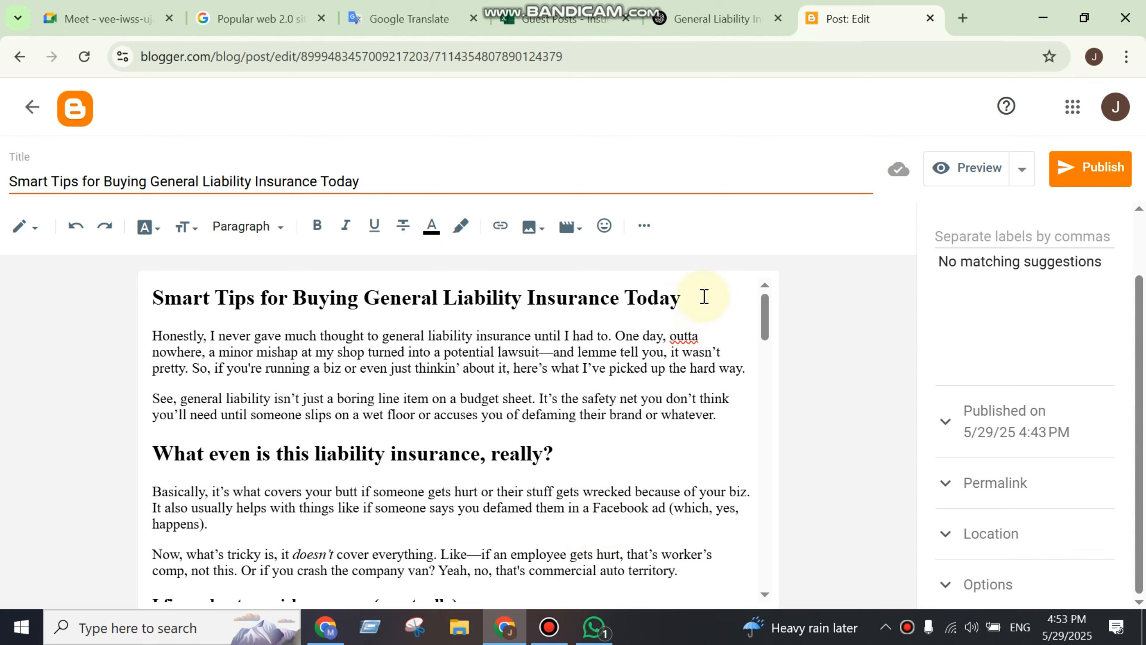
pyautogui.moveTo(704, 296); pyautogui.dragTo(3, 303)
pyautogui.hotkey('ctrl', 'c')
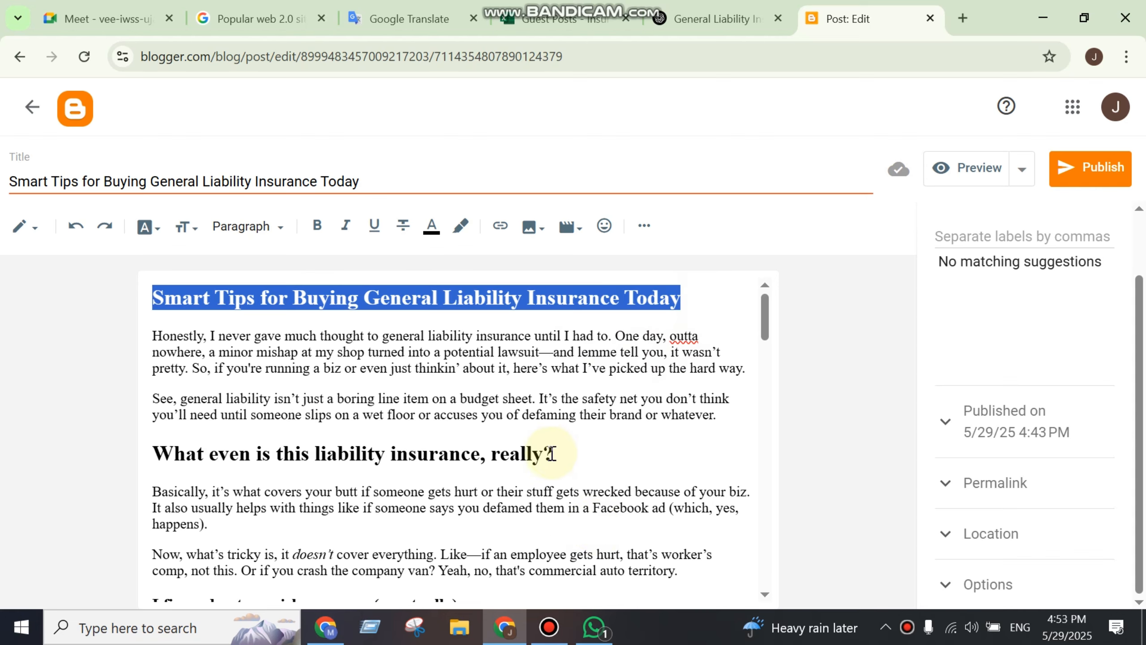
# - Search Google for 'deep ai' in a new tab and open the DeepAI site
pyautogui.click(715, 19)
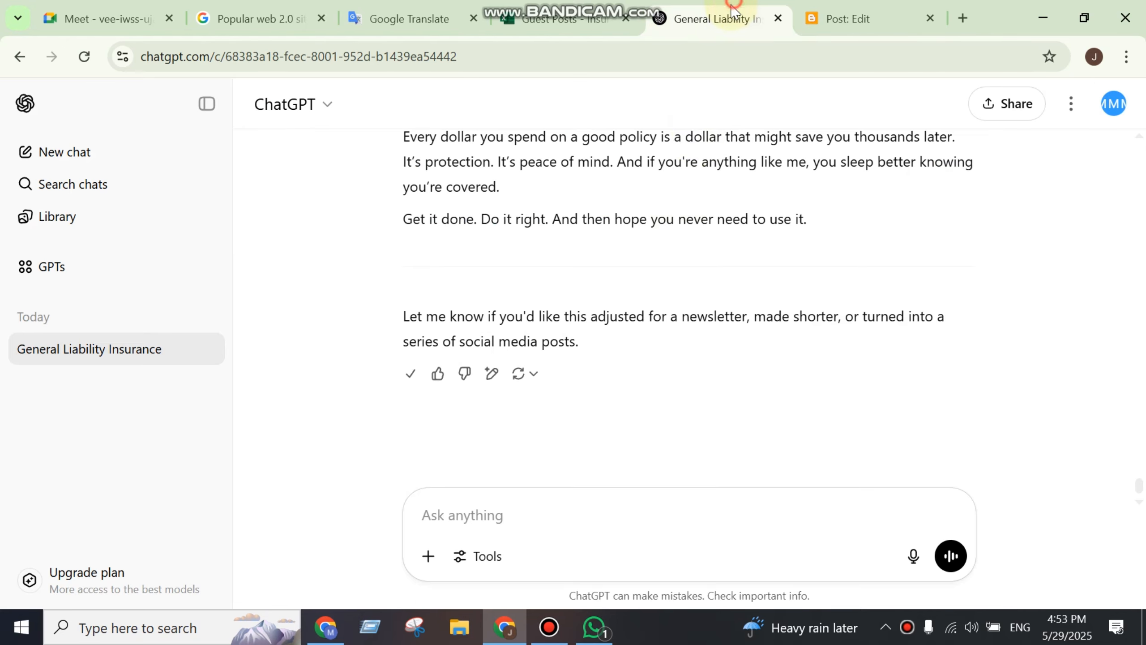
pyautogui.click(964, 18)
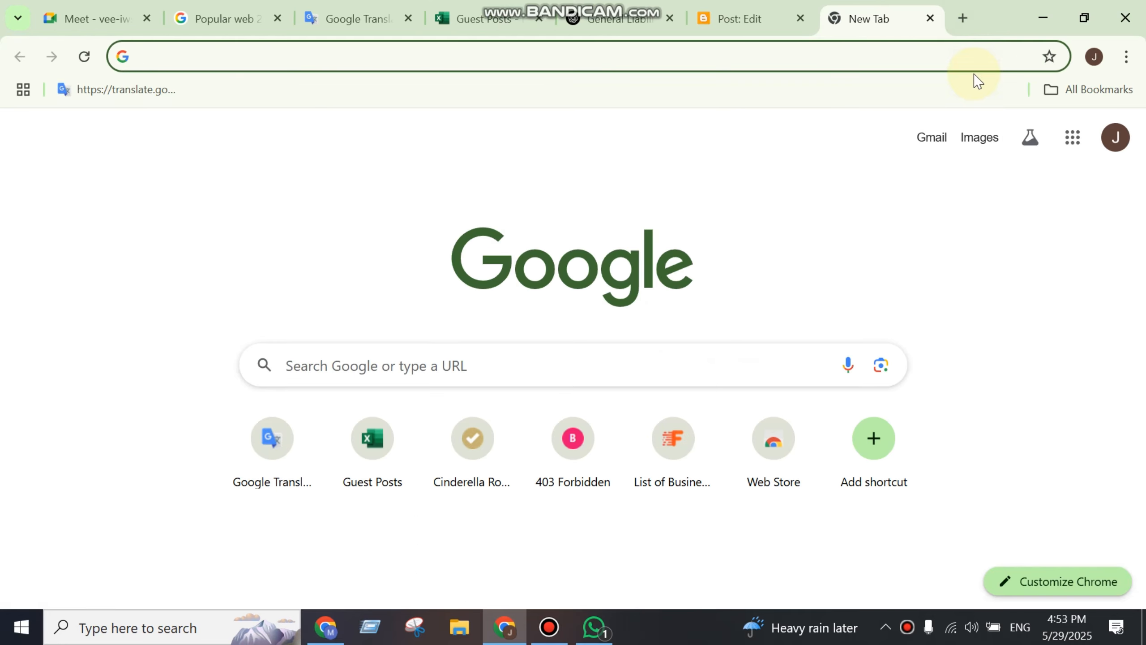
pyautogui.write('deep ai')
pyautogui.press('Return')
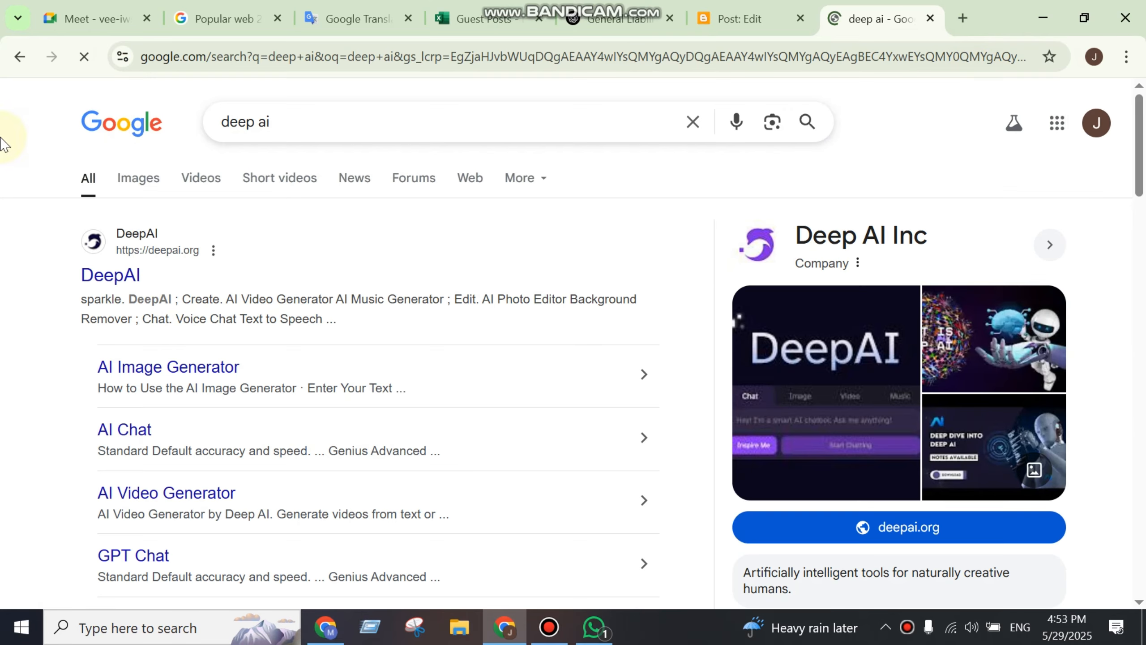
pyautogui.click(90, 284)
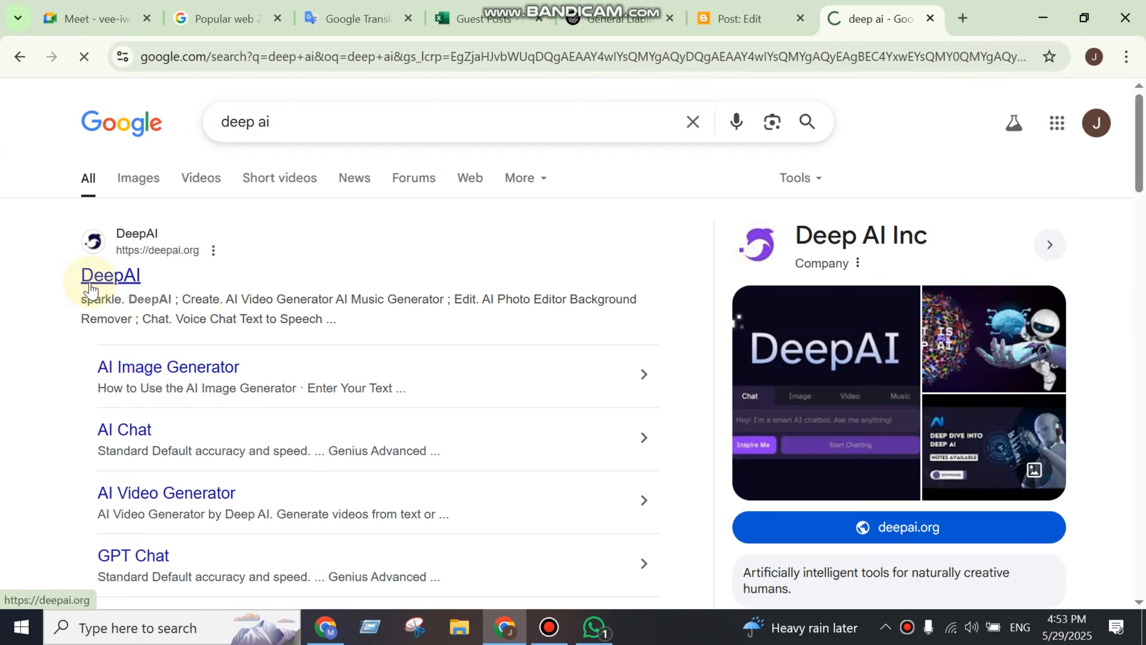
# - Paste the post title as the DeepAI image prompt and create an image
pyautogui.scroll(-3, 556, 474)
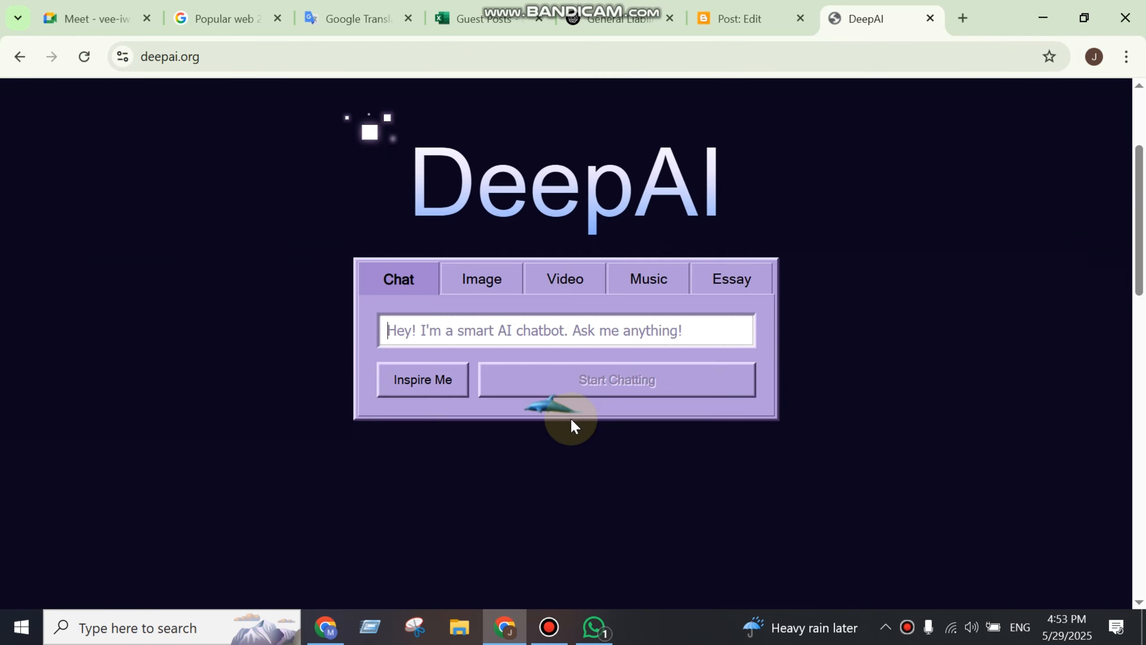
pyautogui.click(482, 282)
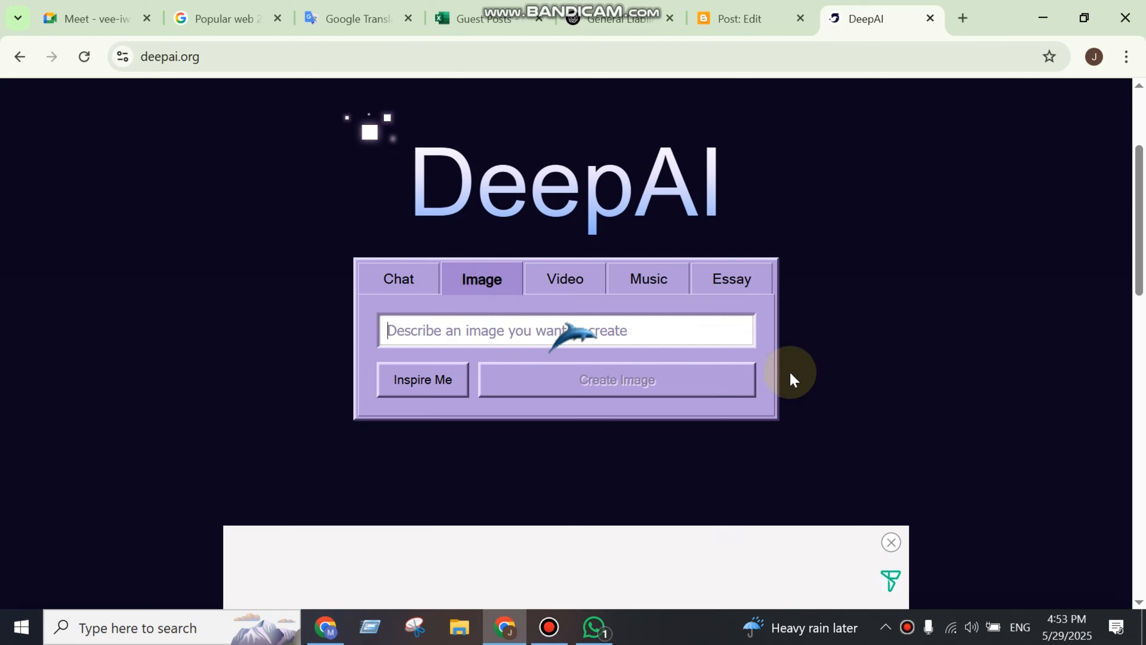
pyautogui.click(511, 336)
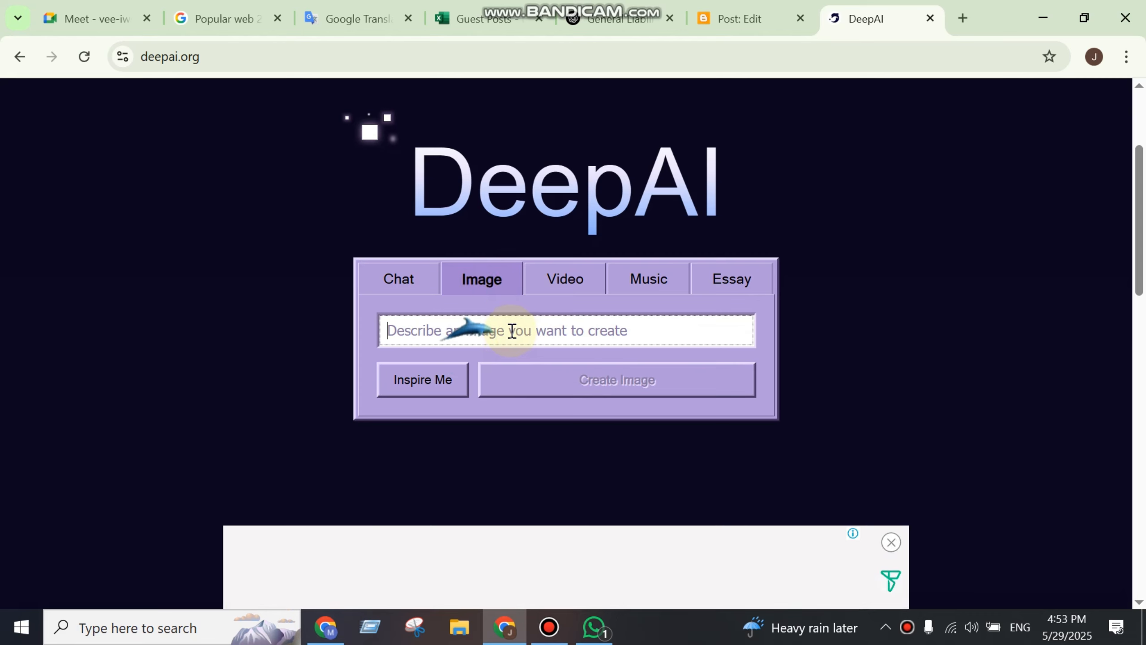
pyautogui.hotkey('ctrl', 'v')
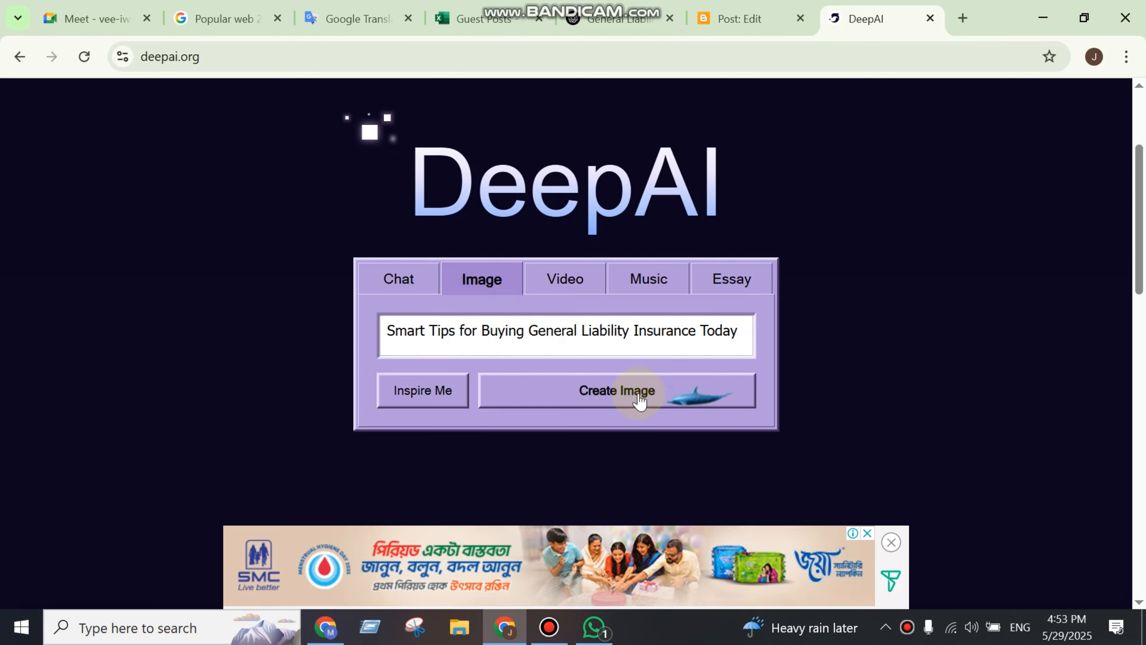
pyautogui.click(637, 391)
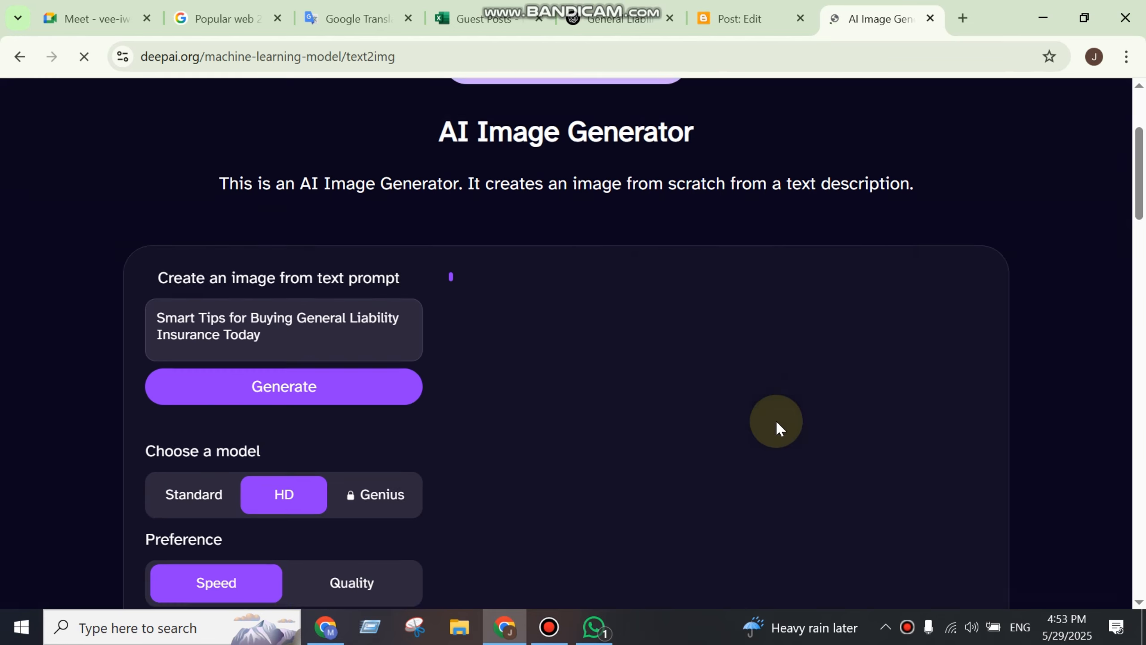
# - Review the result and generate another image from the same prompt
pyautogui.scroll(-5, 429, 384)
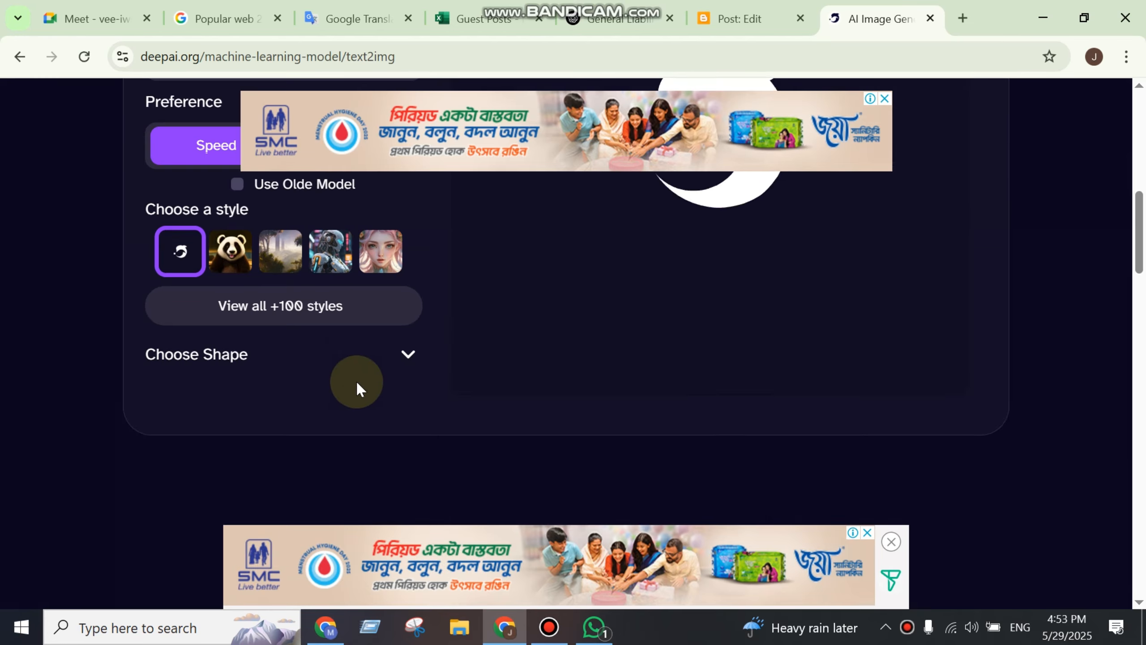
pyautogui.scroll(1, 474, 384)
pyautogui.scroll(-4, 835, 415)
pyautogui.scroll(9, 821, 409)
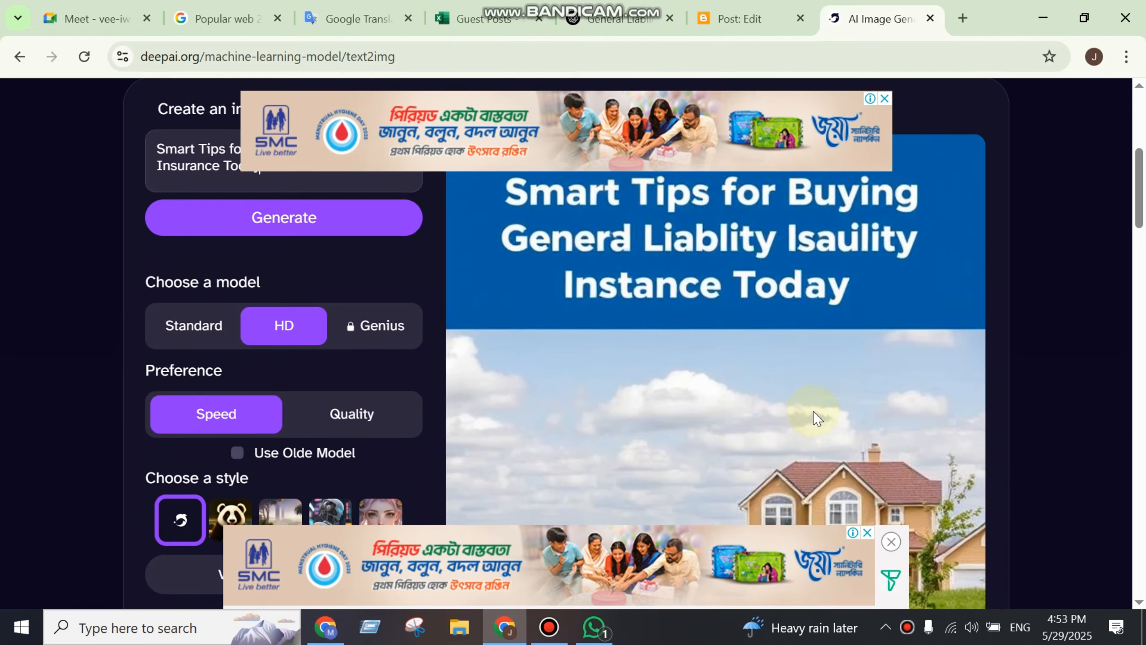
pyautogui.scroll(-6, 816, 405)
pyautogui.scroll(3, 361, 407)
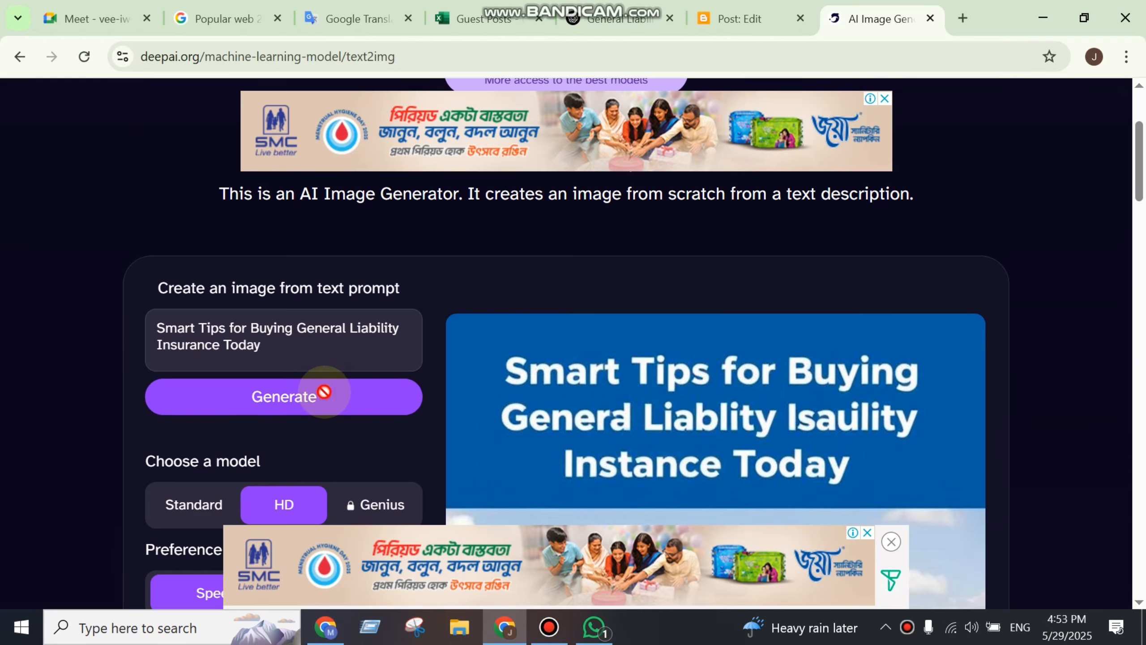
pyautogui.click(324, 392)
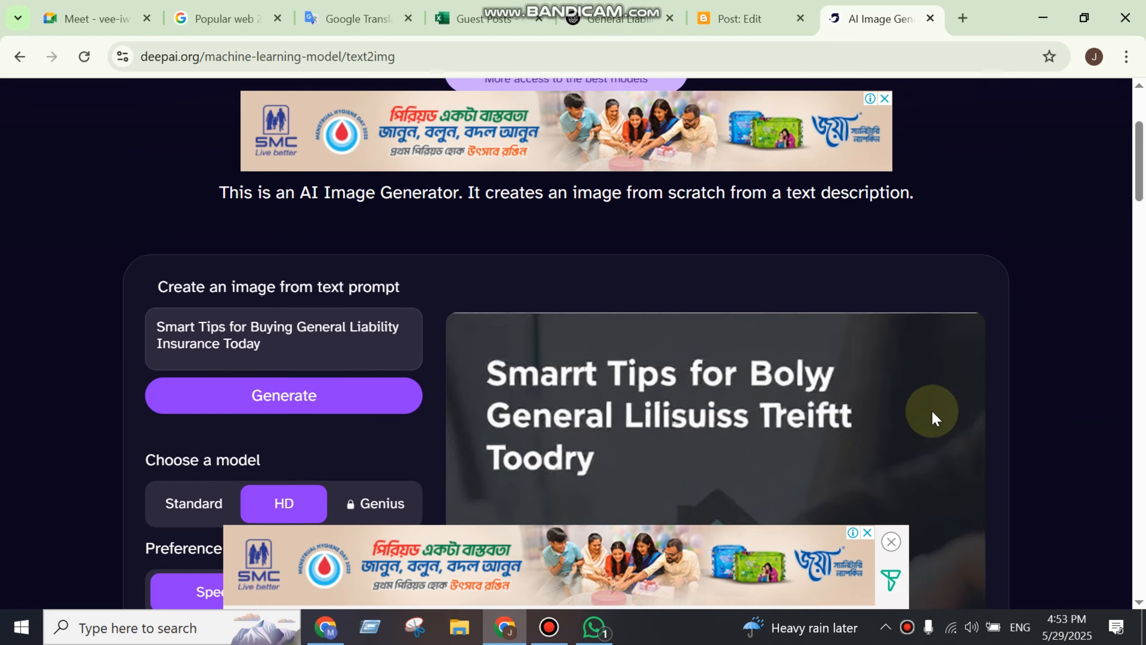
pyautogui.scroll(-5, 931, 411)
pyautogui.scroll(4, 899, 428)
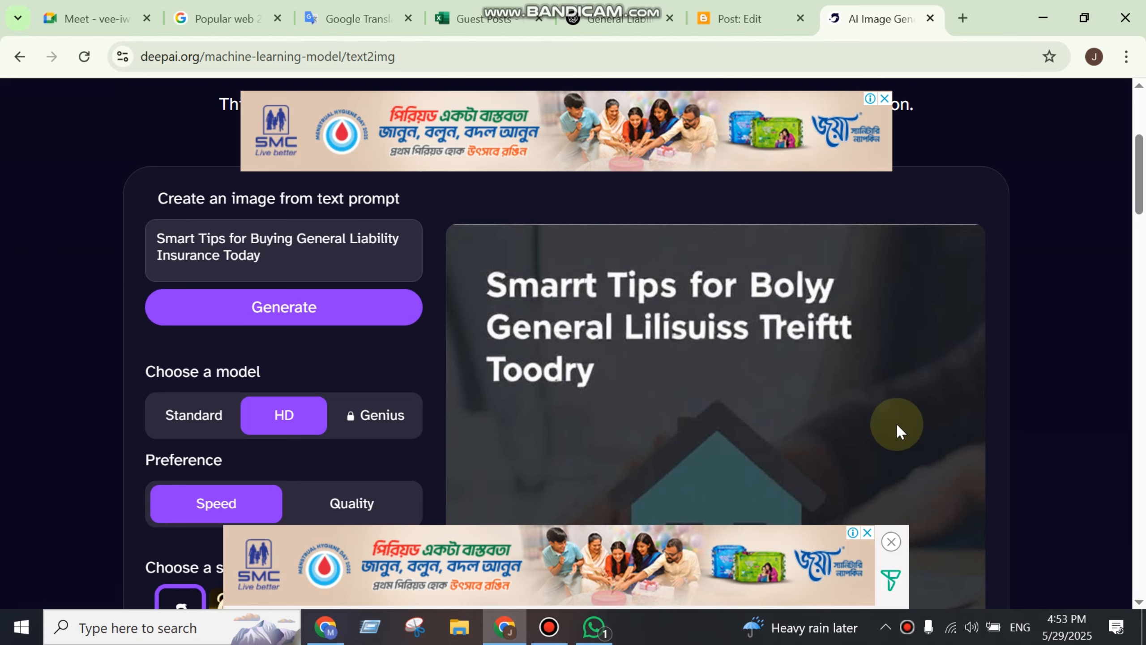
pyautogui.scroll(-6, 897, 422)
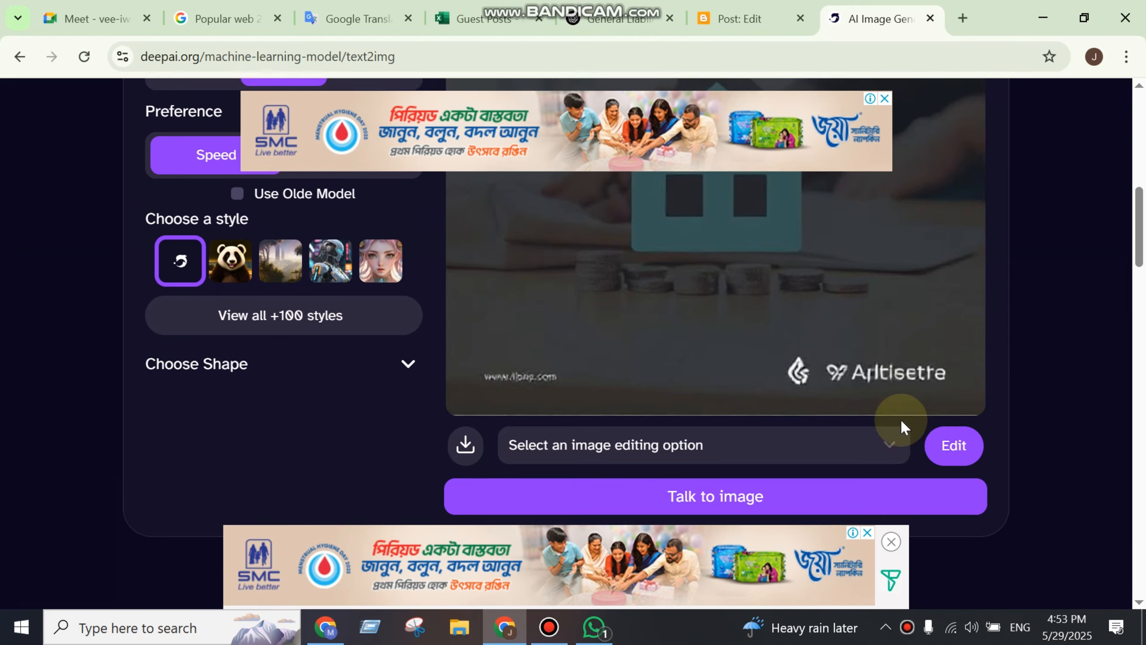
pyautogui.scroll(6, 886, 408)
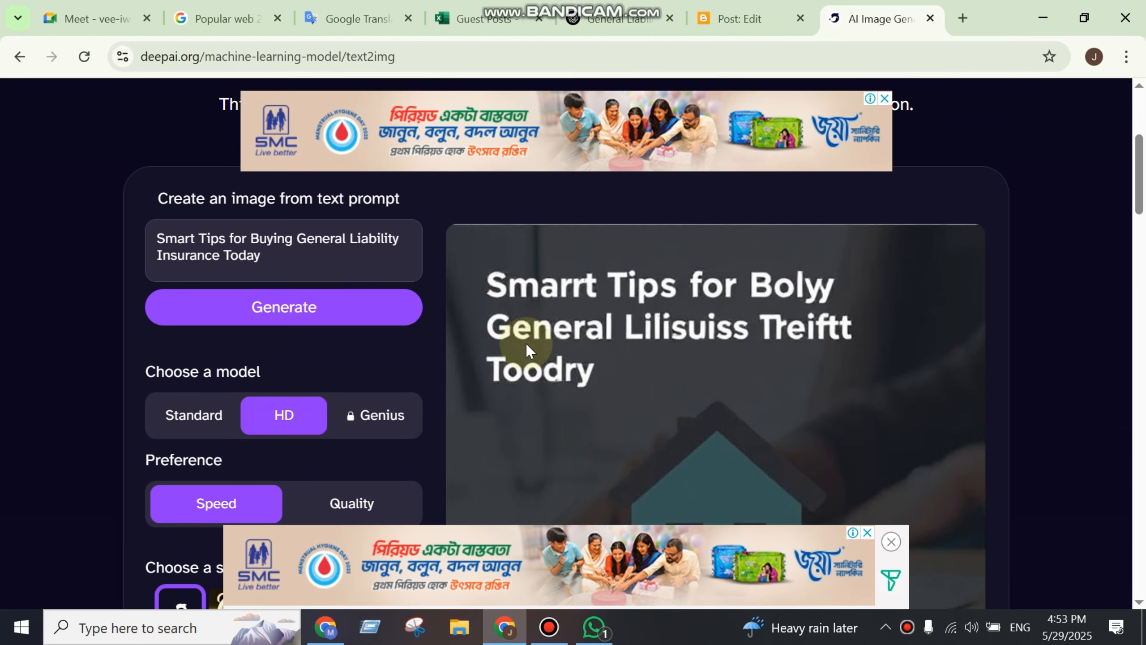
pyautogui.scroll(2, 349, 357)
# - Append '. Please don't change' plus the pasted title to the prompt and generate
pyautogui.click(342, 352)
pyautogui.write('. Please')
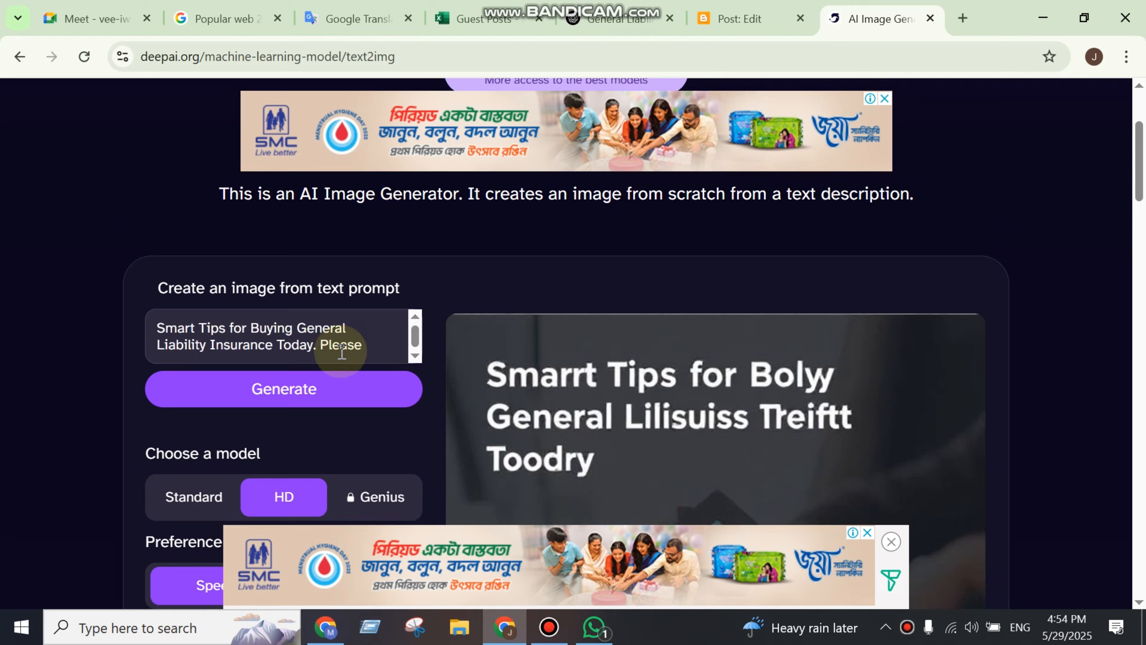
pyautogui.write(' don\'t change the words "')
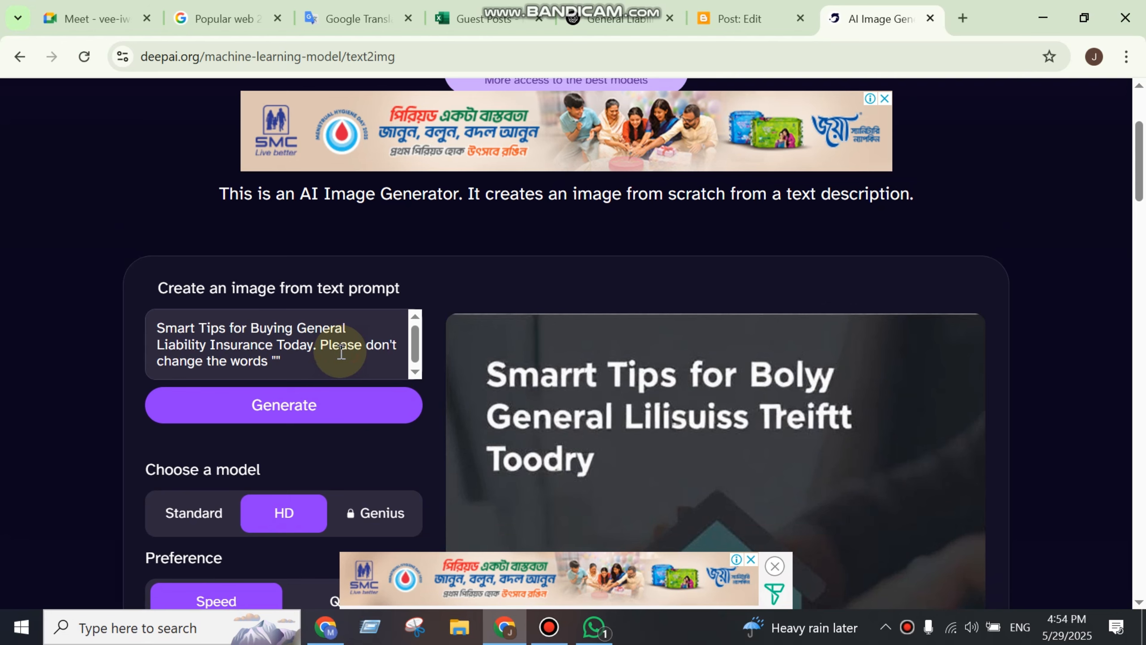
pyautogui.write('Smart Tips for Buying General Liability Insurance Today')
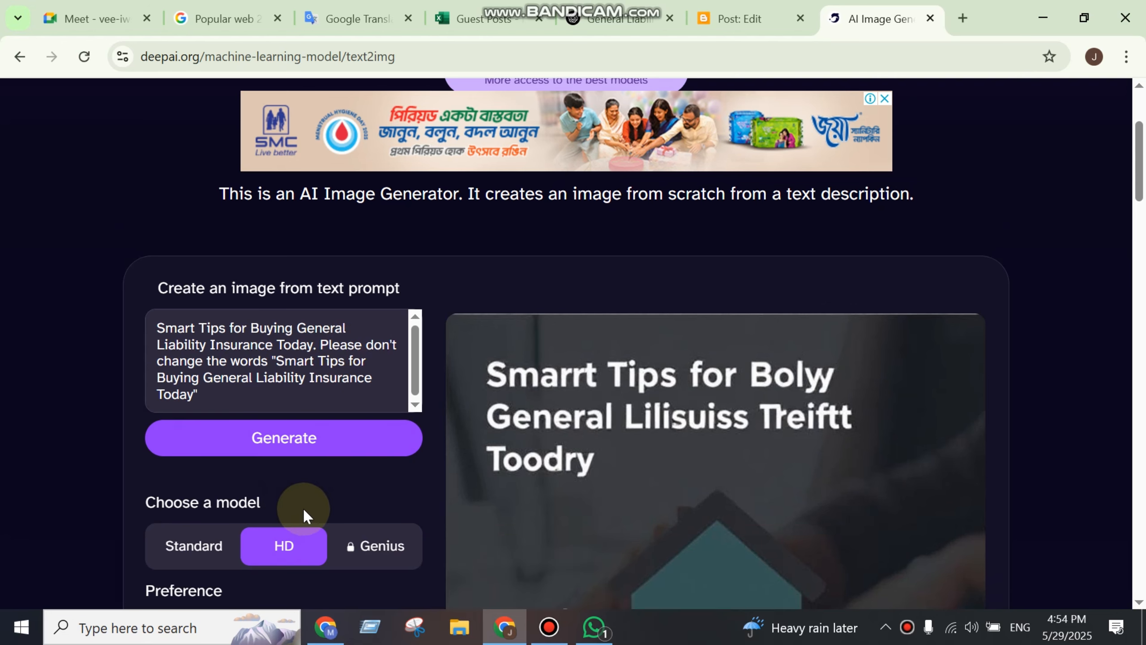
pyautogui.click(342, 444)
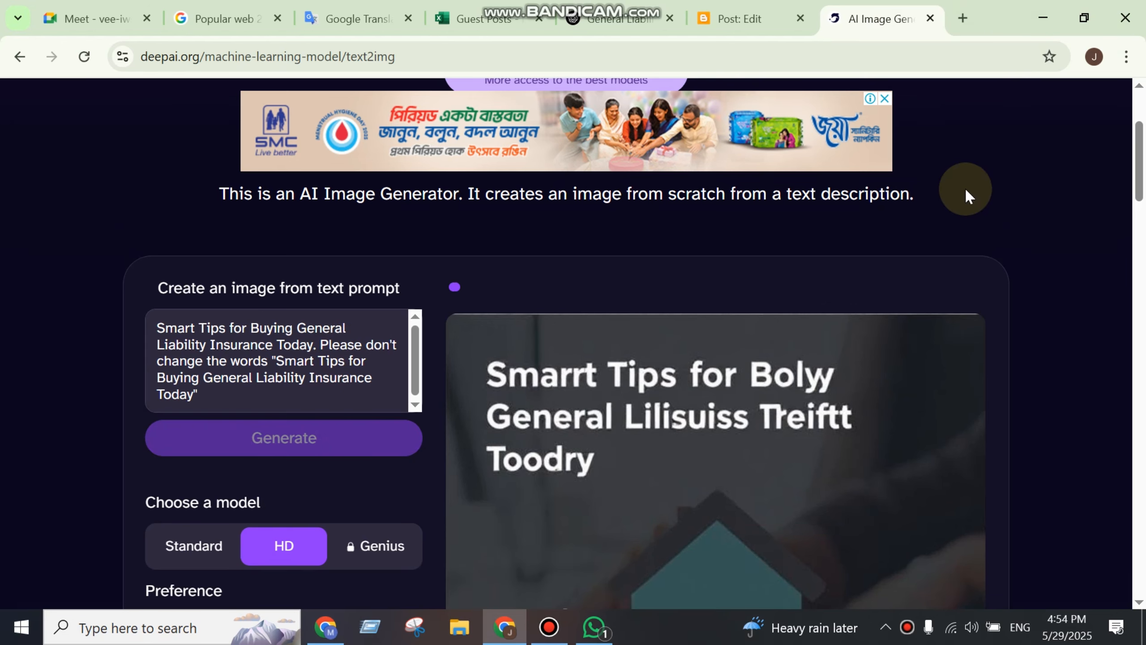
# - Review the new image, confirm staying in the video call, and return to DeepAI
pyautogui.scroll(-3, 1053, 453)
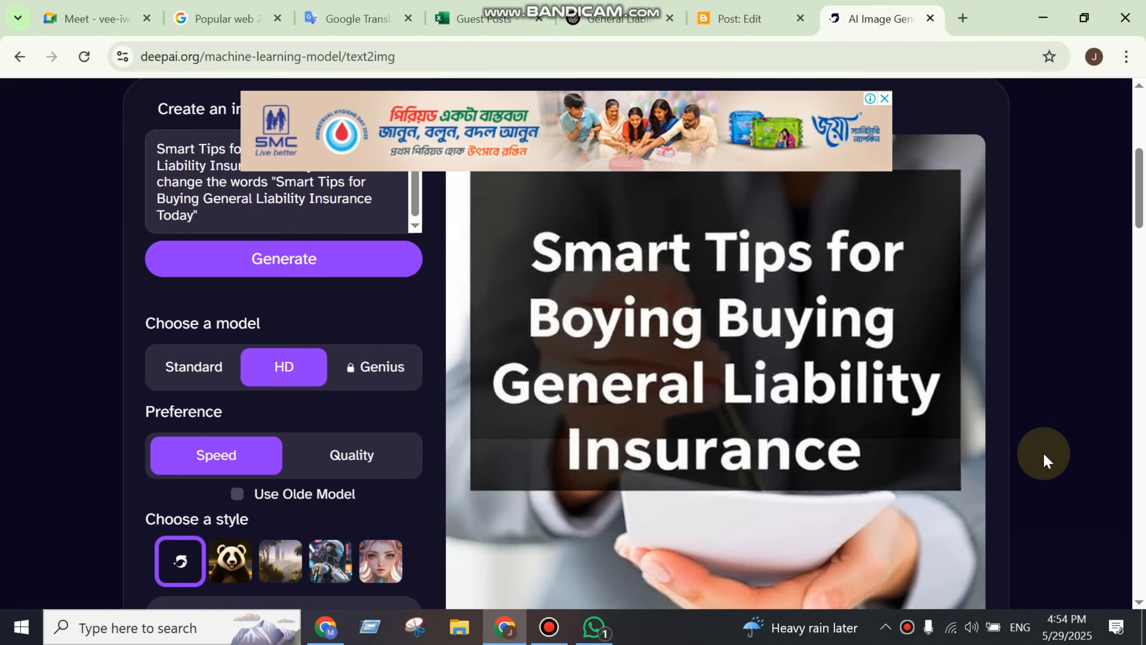
pyautogui.scroll(-6, 1038, 453)
pyautogui.scroll(6, 1036, 453)
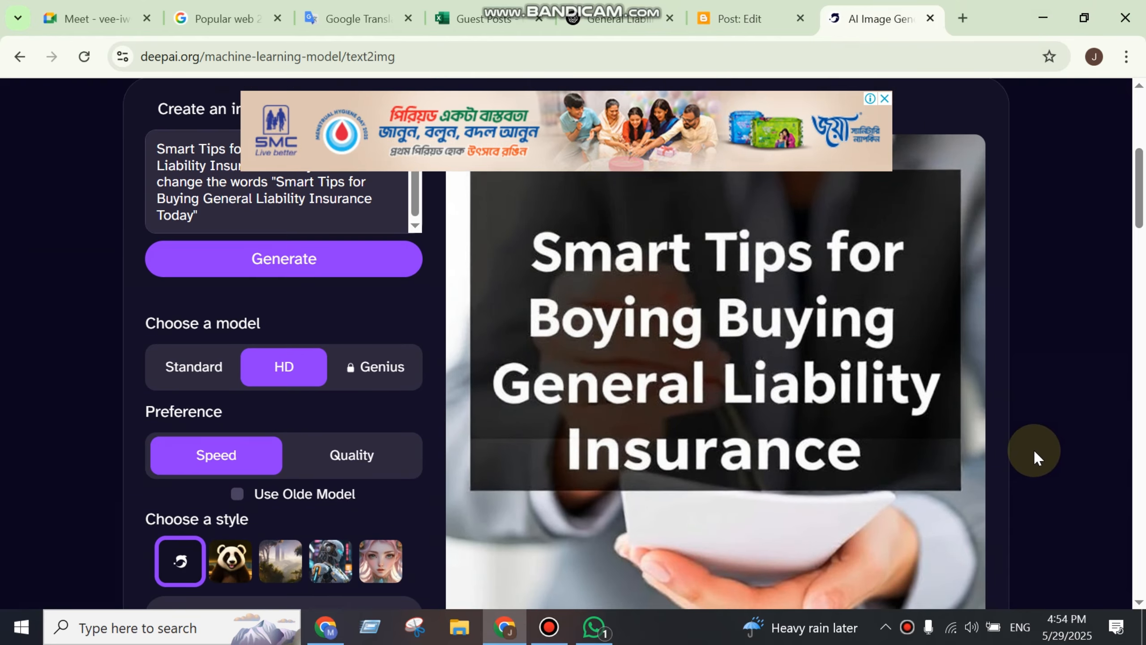
pyautogui.scroll(-6, 1034, 454)
pyautogui.scroll(6, 1020, 451)
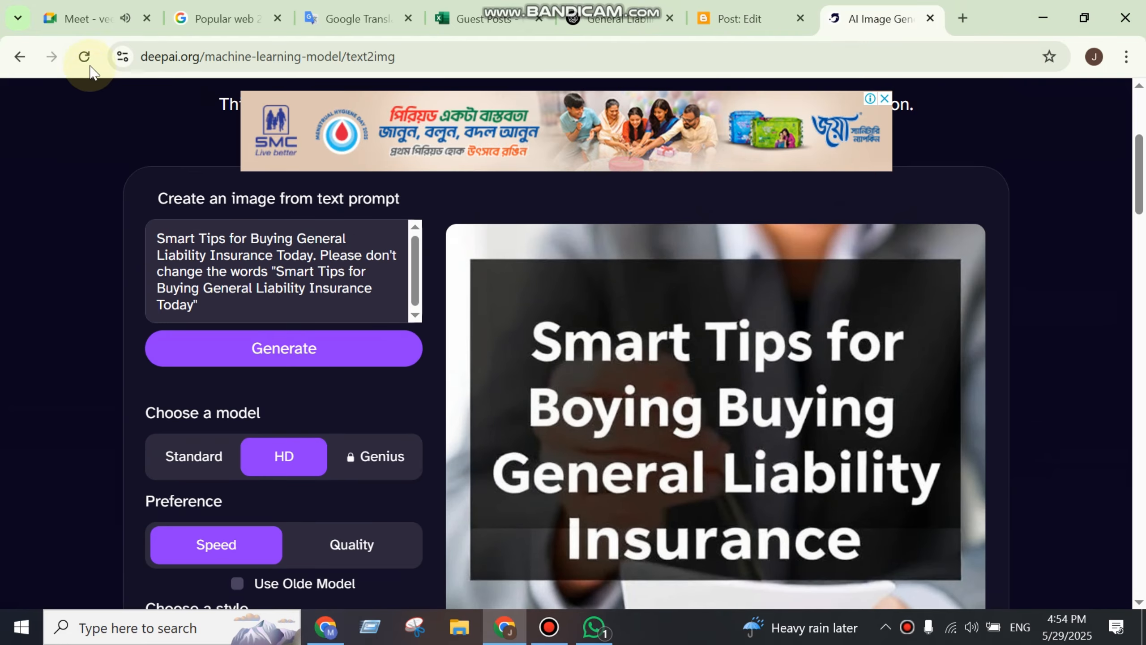
pyautogui.click(90, 18)
pyautogui.click(685, 465)
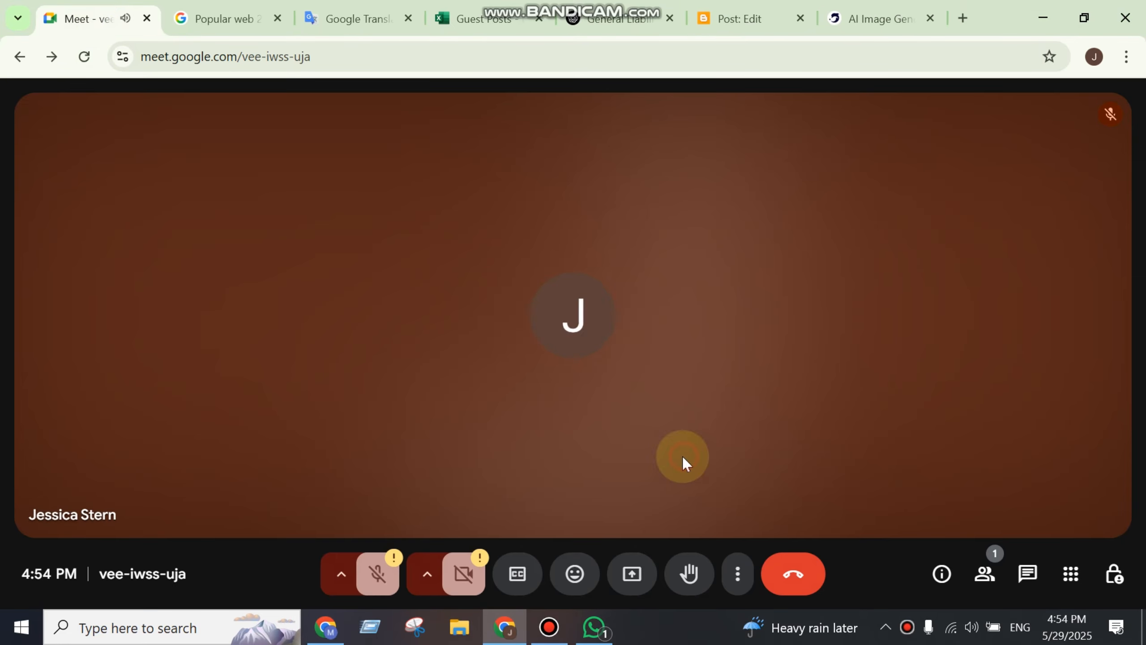
pyautogui.click(872, 11)
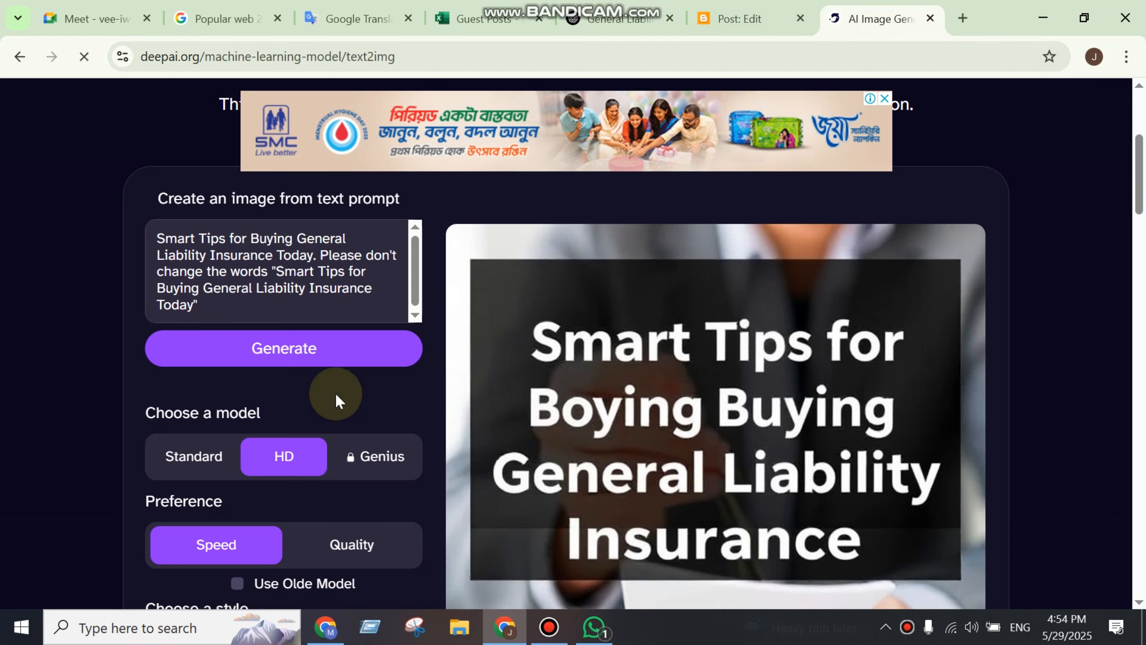
# - Sign in to DeepAI with a Google account when generating asks for sign-up
pyautogui.click(326, 359)
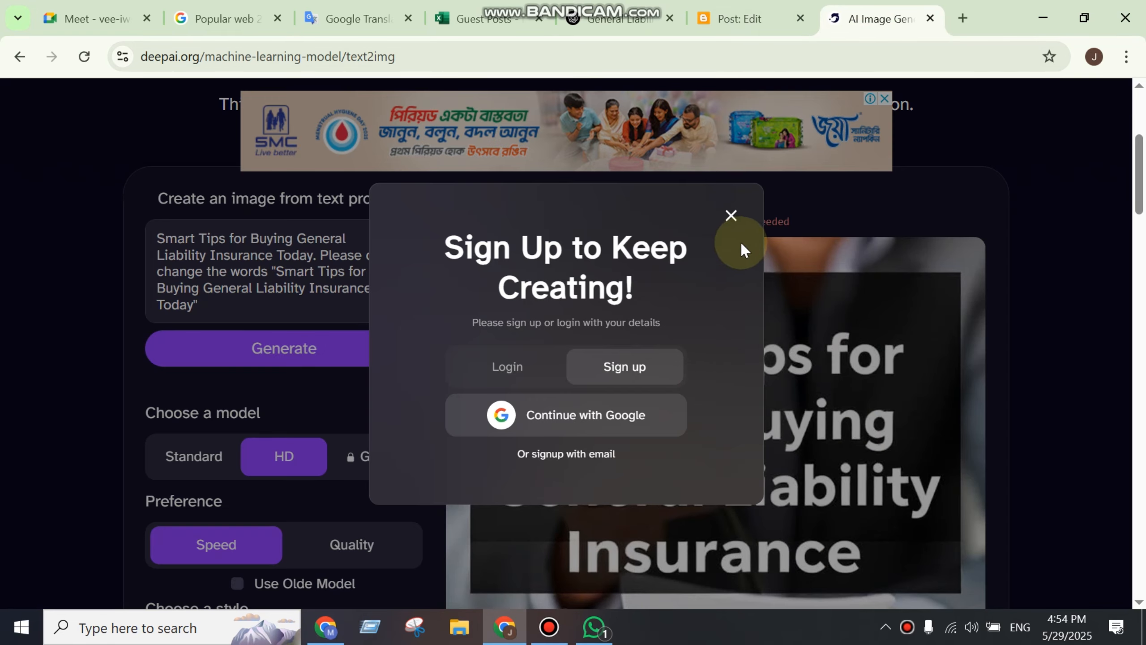
pyautogui.click(731, 216)
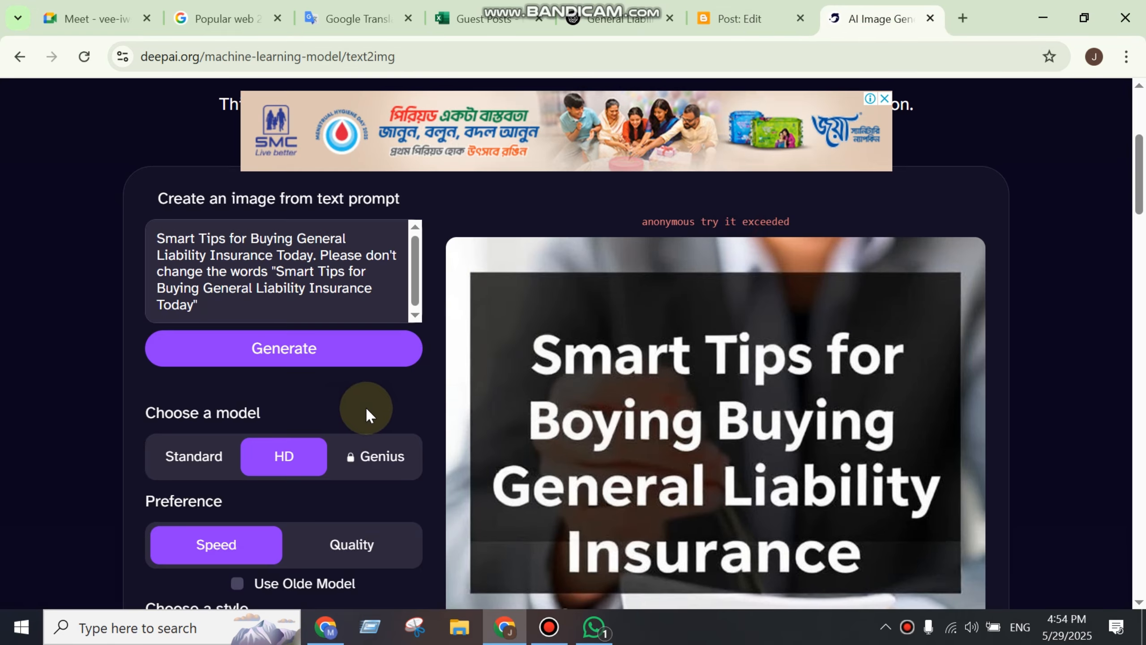
pyautogui.click(329, 360)
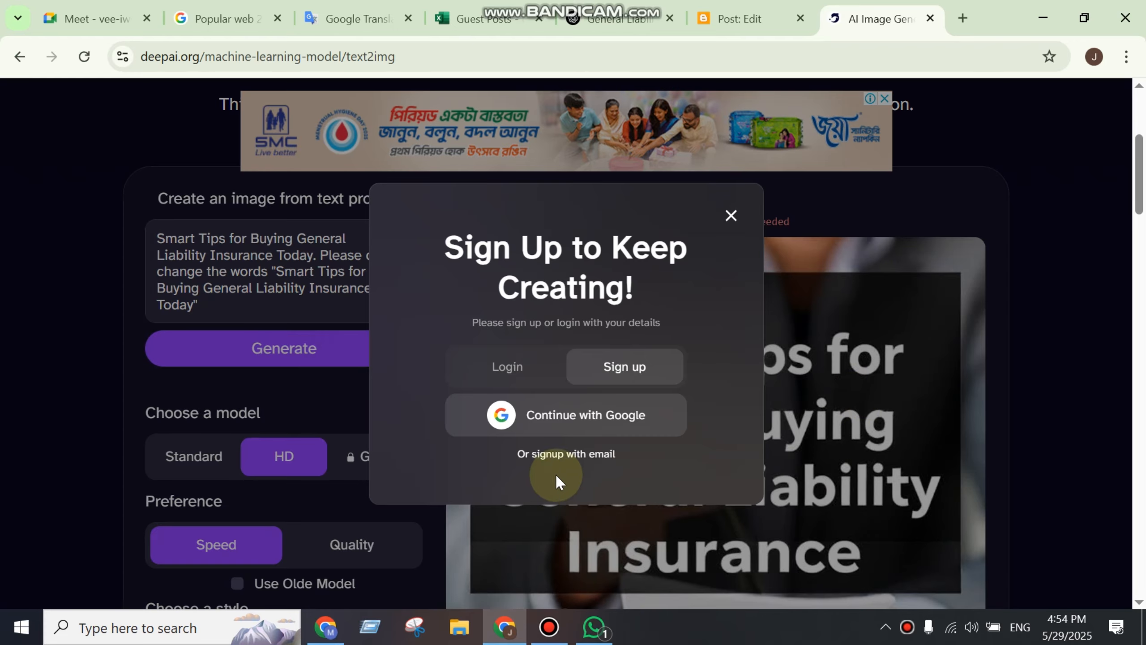
pyautogui.click(570, 426)
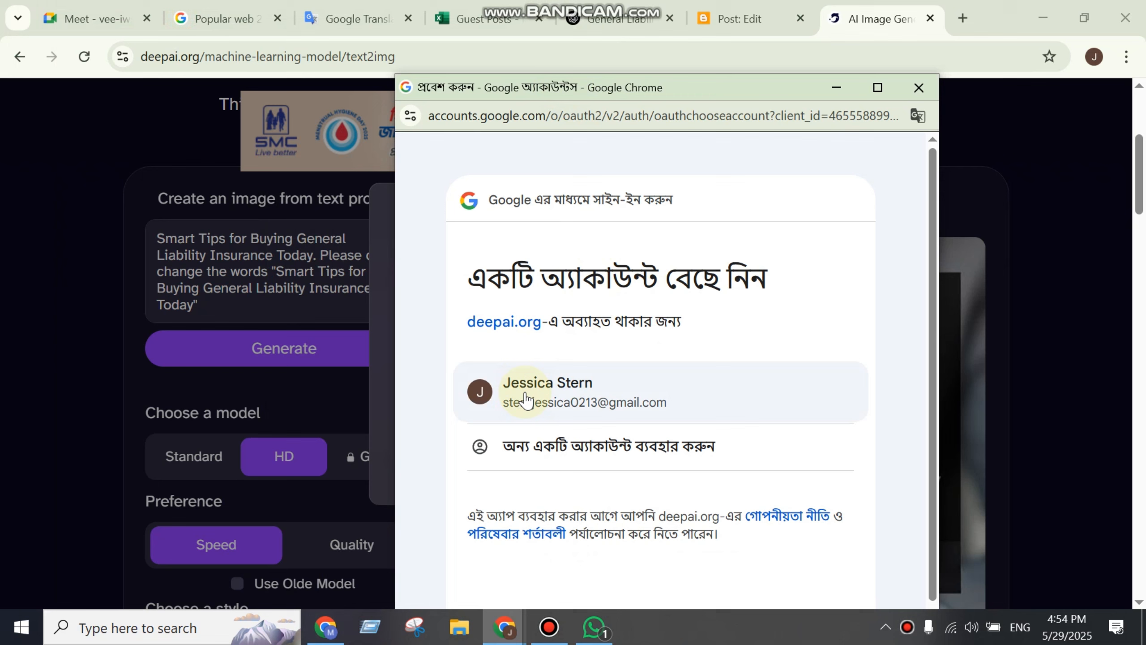
pyautogui.click(525, 402)
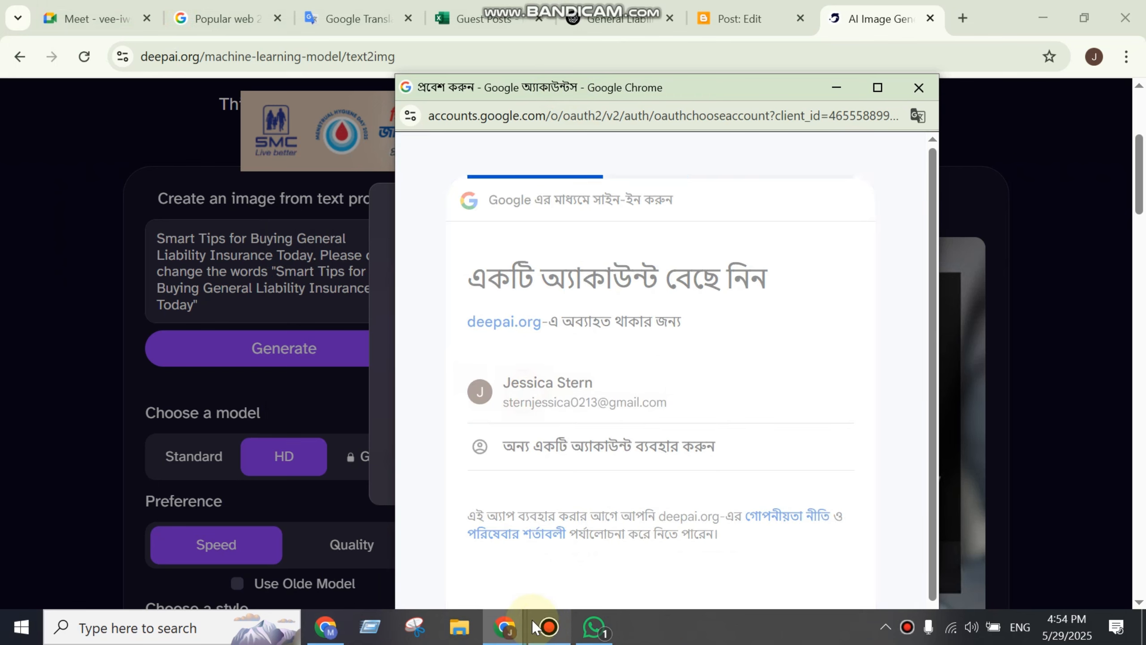
pyautogui.click(549, 626)
pyautogui.click(1042, 566)
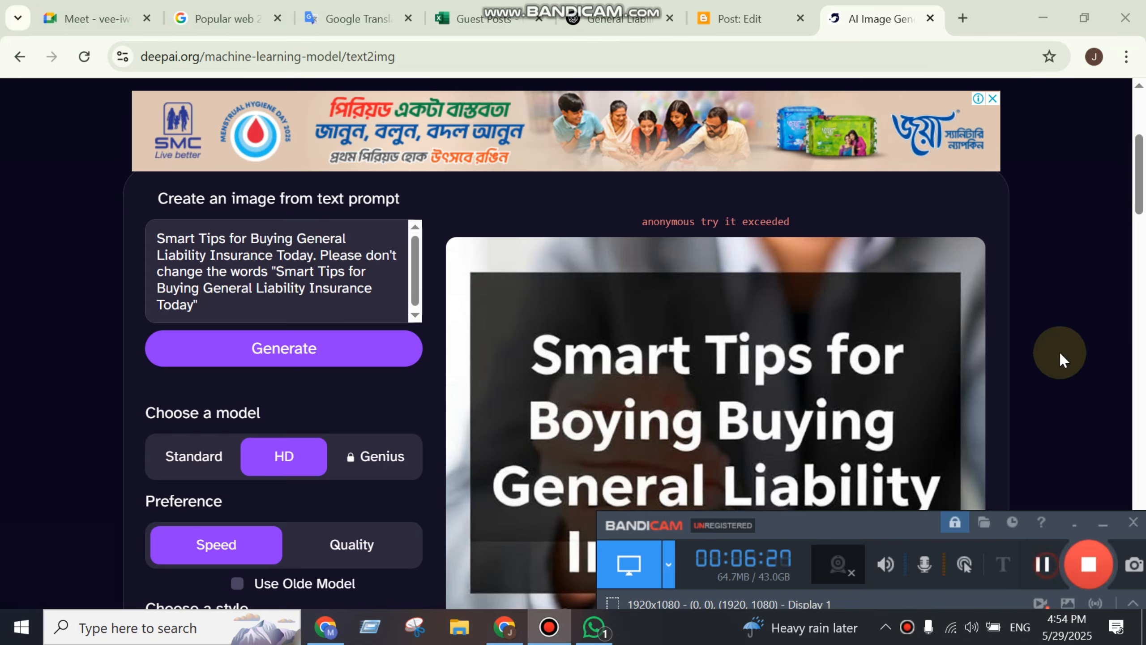
pyautogui.click(1047, 329)
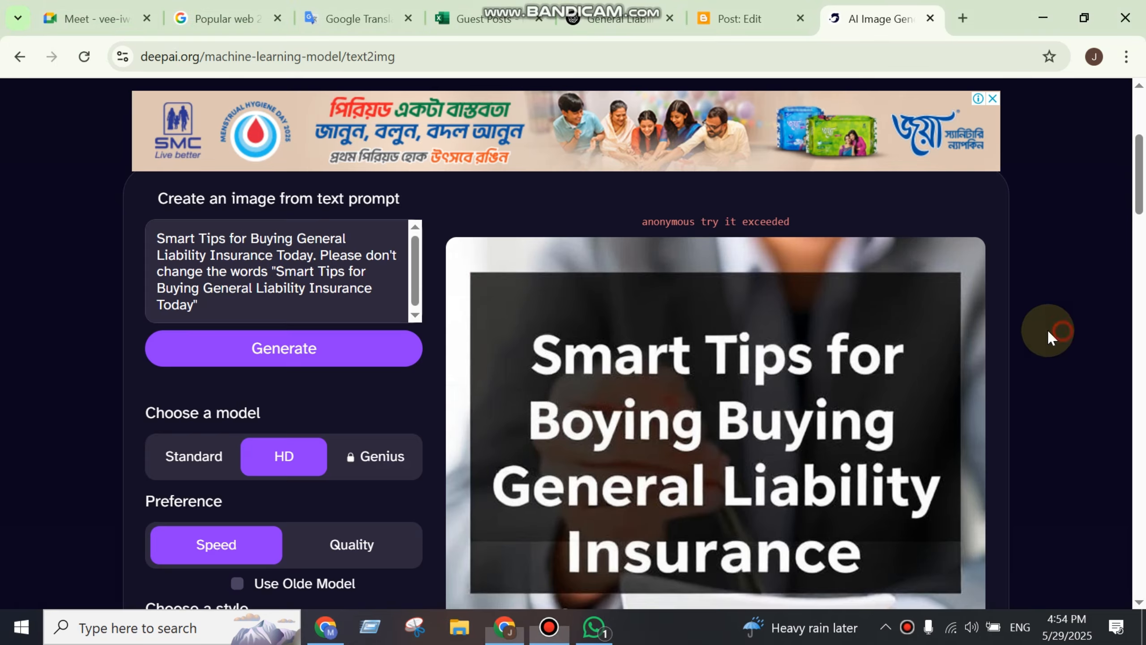
# - Generate a new image from the revised prompt while signed in
pyautogui.scroll(3, 416, 394)
pyautogui.scroll(-5, 415, 393)
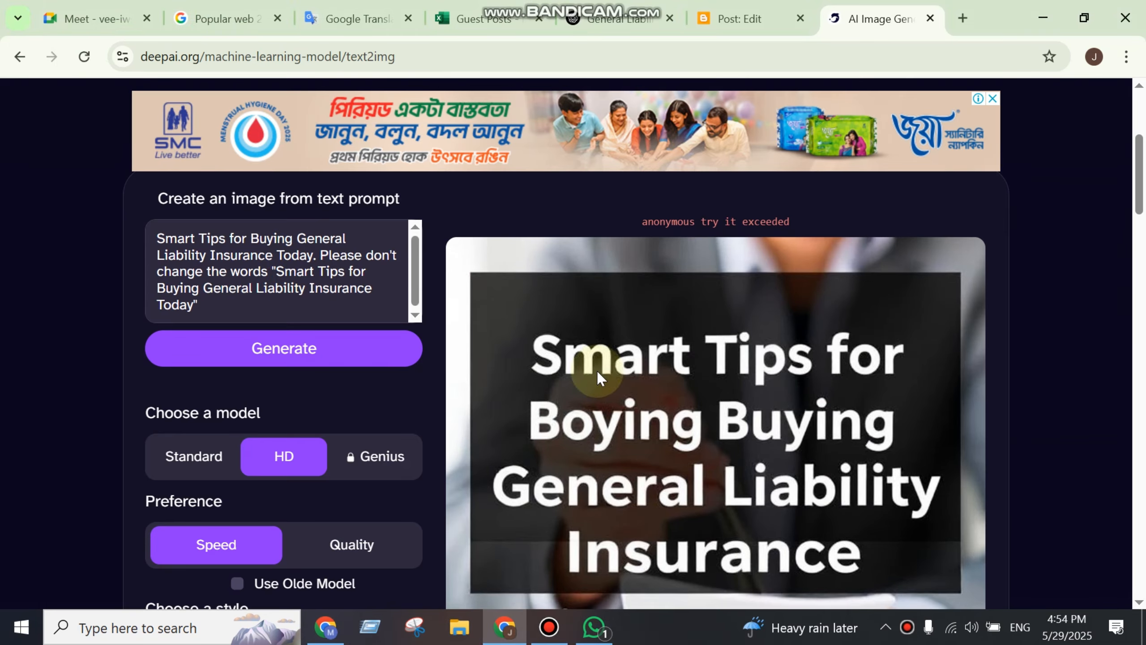
pyautogui.click(332, 355)
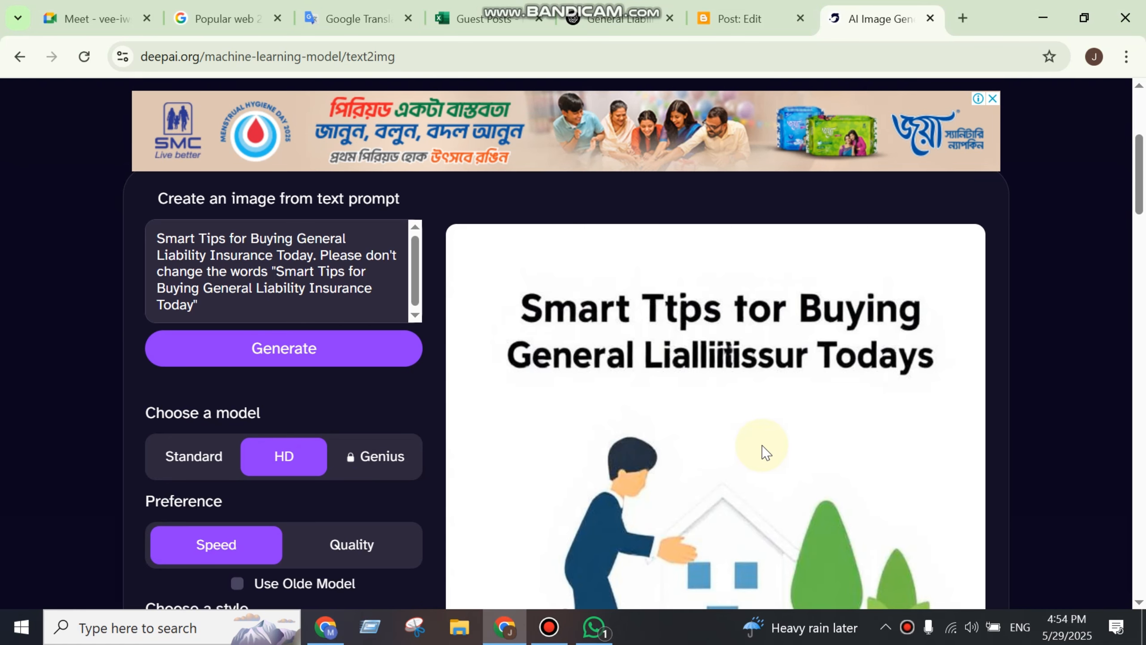
pyautogui.scroll(-7, 797, 449)
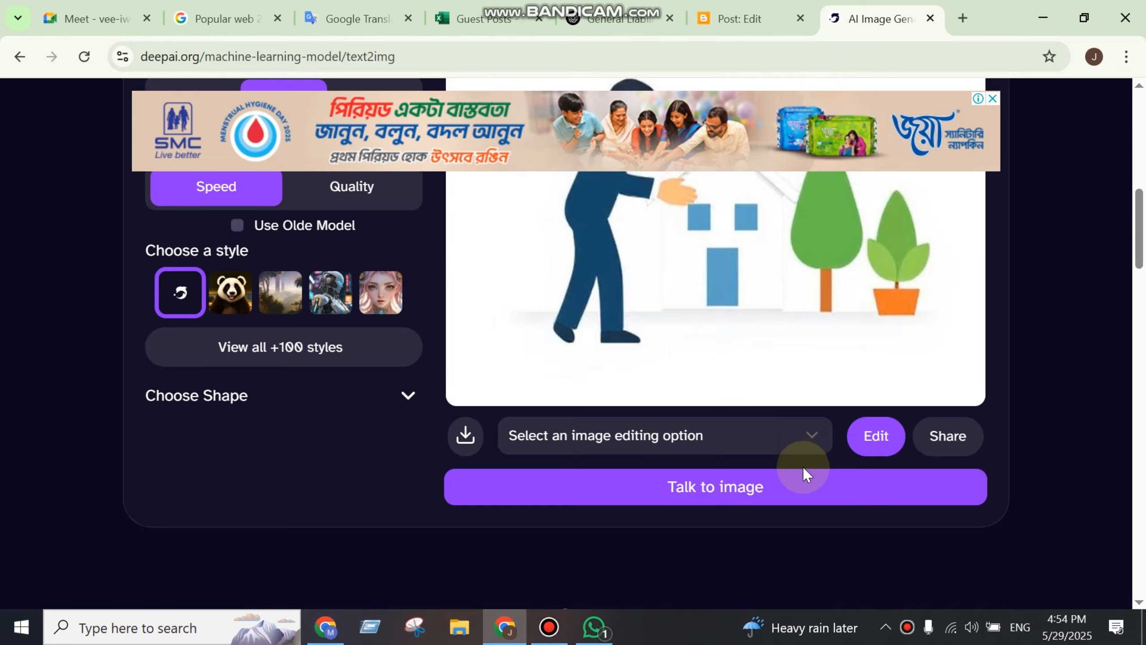
pyautogui.scroll(7, 803, 467)
pyautogui.scroll(-5, 681, 427)
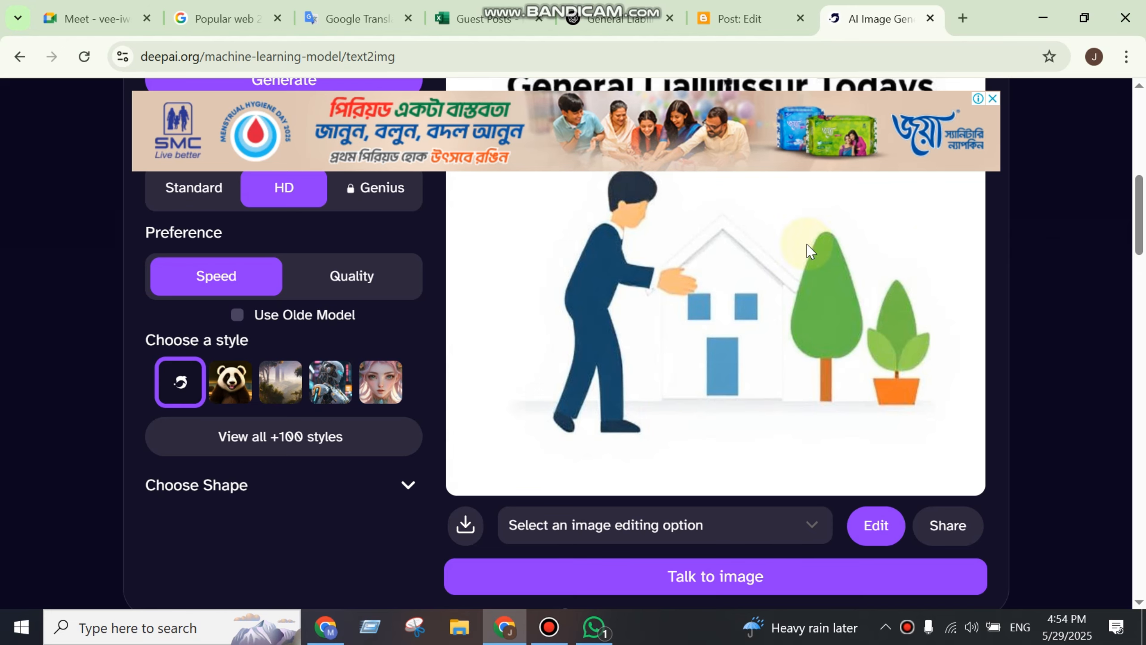
pyautogui.scroll(4, 360, 316)
# - Generate two more images, ending with the blue lightbulb-and-hand illustration
pyautogui.click(281, 261)
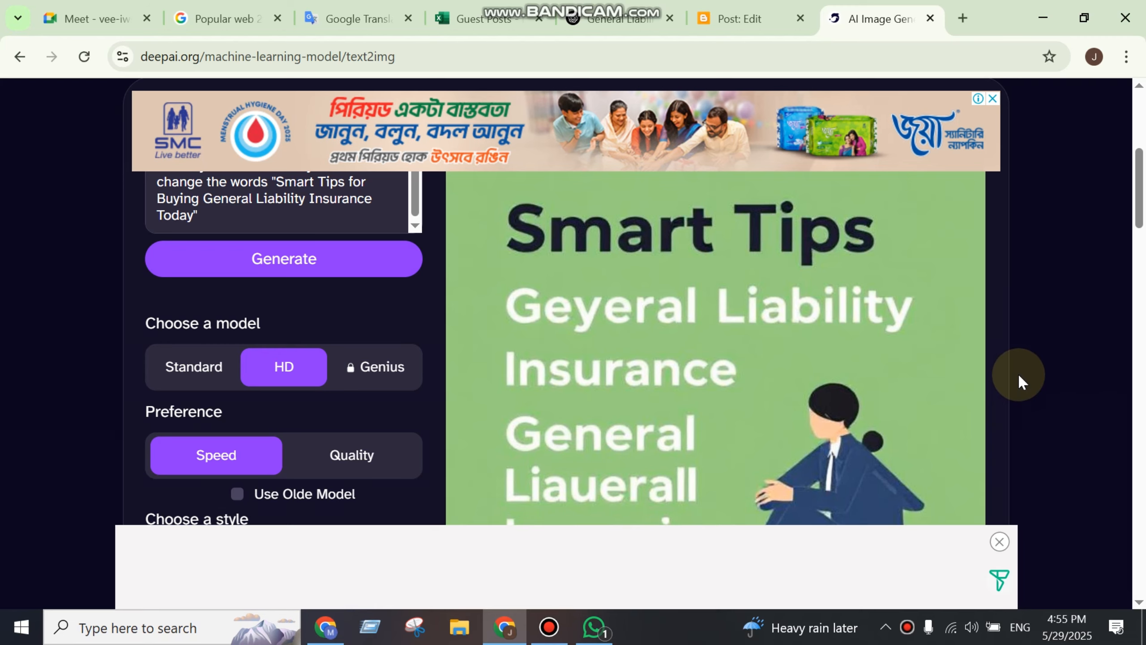
pyautogui.scroll(-4, 1018, 379)
pyautogui.scroll(5, 1019, 379)
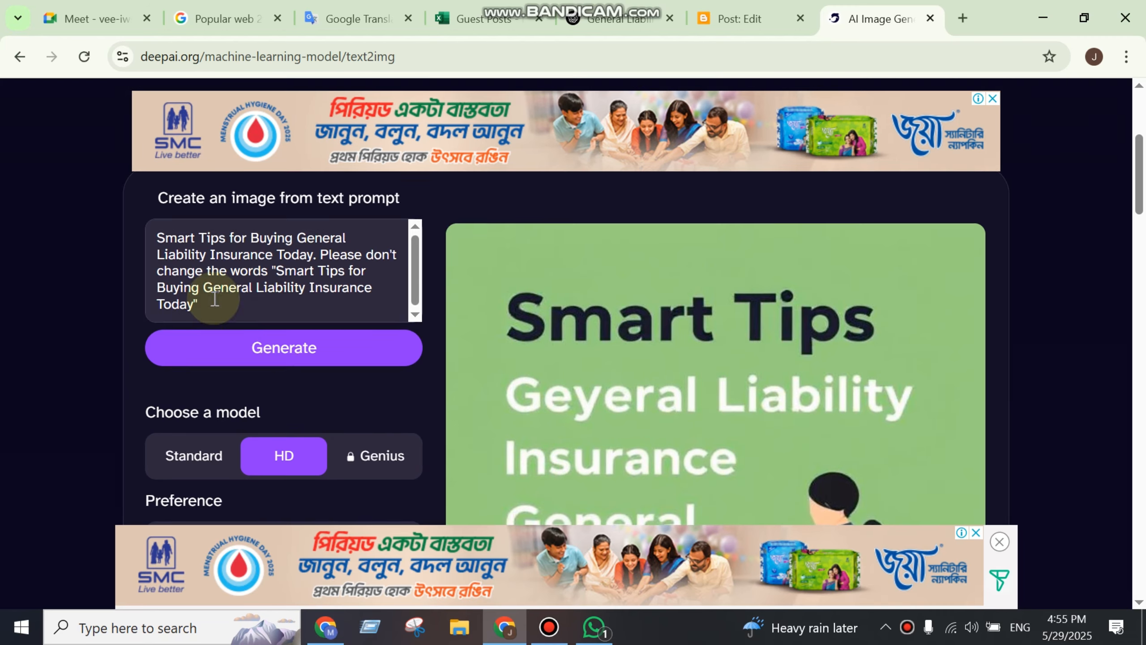
pyautogui.click(302, 357)
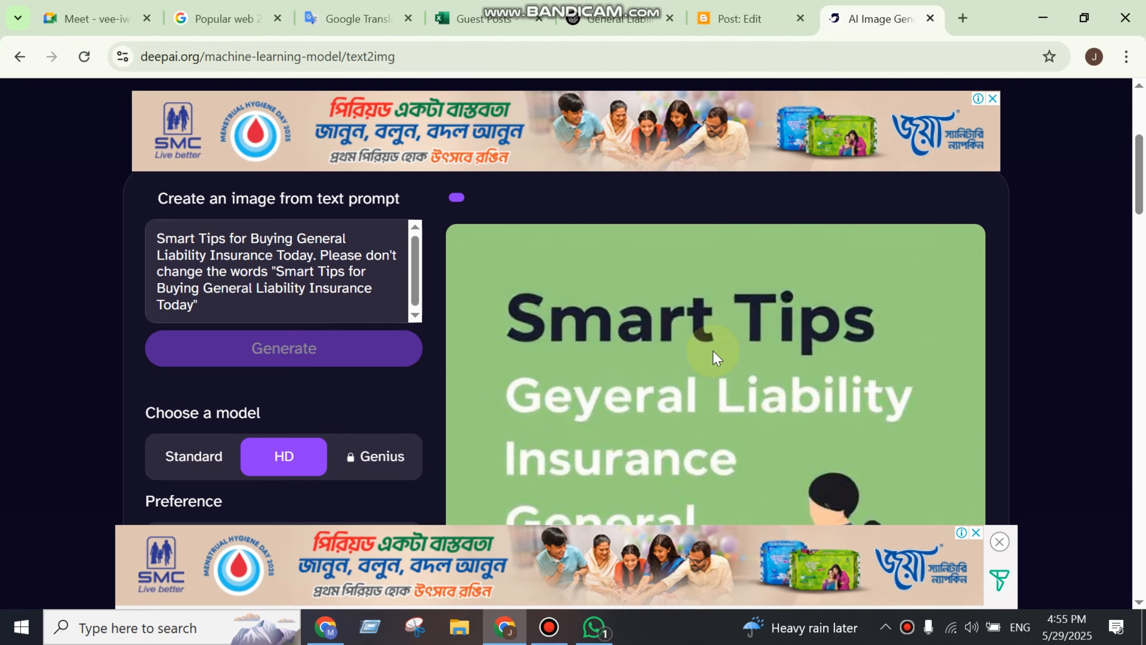
pyautogui.scroll(-7, 862, 408)
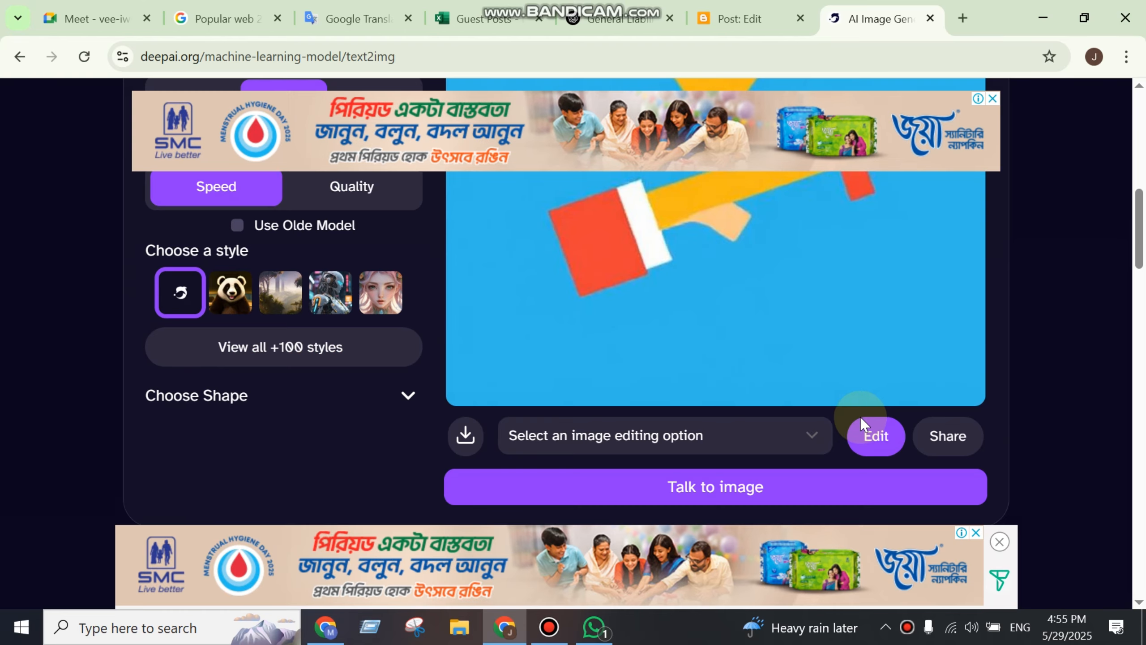
pyautogui.scroll(5, 859, 417)
pyautogui.scroll(-5, 862, 414)
pyautogui.scroll(5, 861, 415)
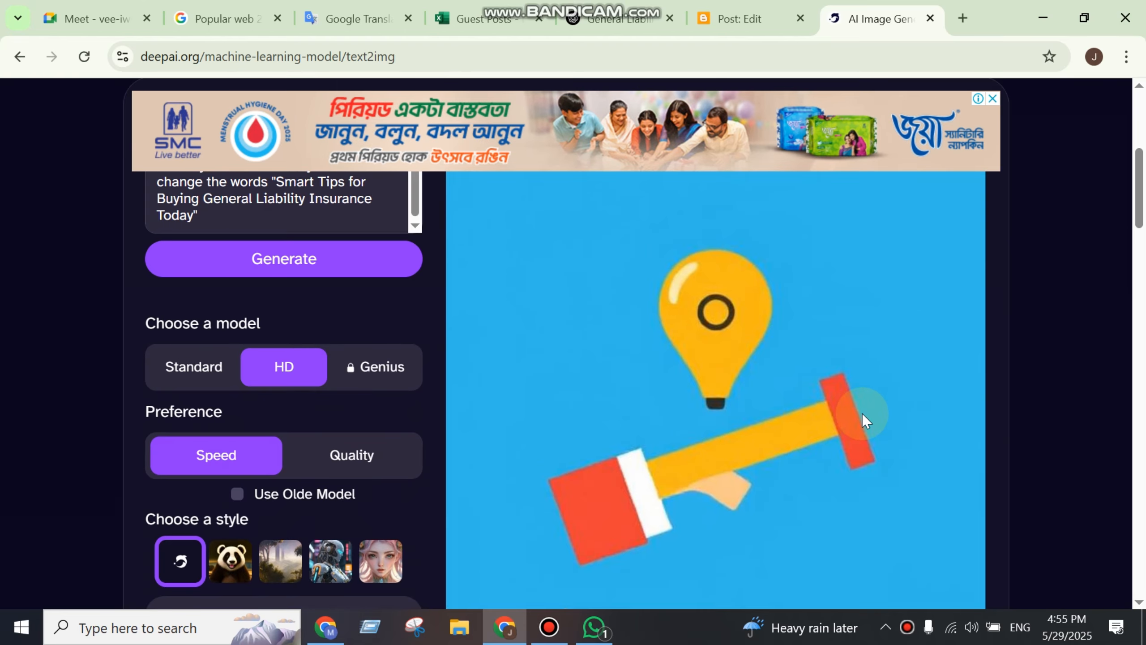
pyautogui.scroll(5, 861, 414)
# - Save the lightbulb image to the Desktop as aa.jpg
pyautogui.scroll(-5, 860, 415)
pyautogui.rightClick(729, 358)
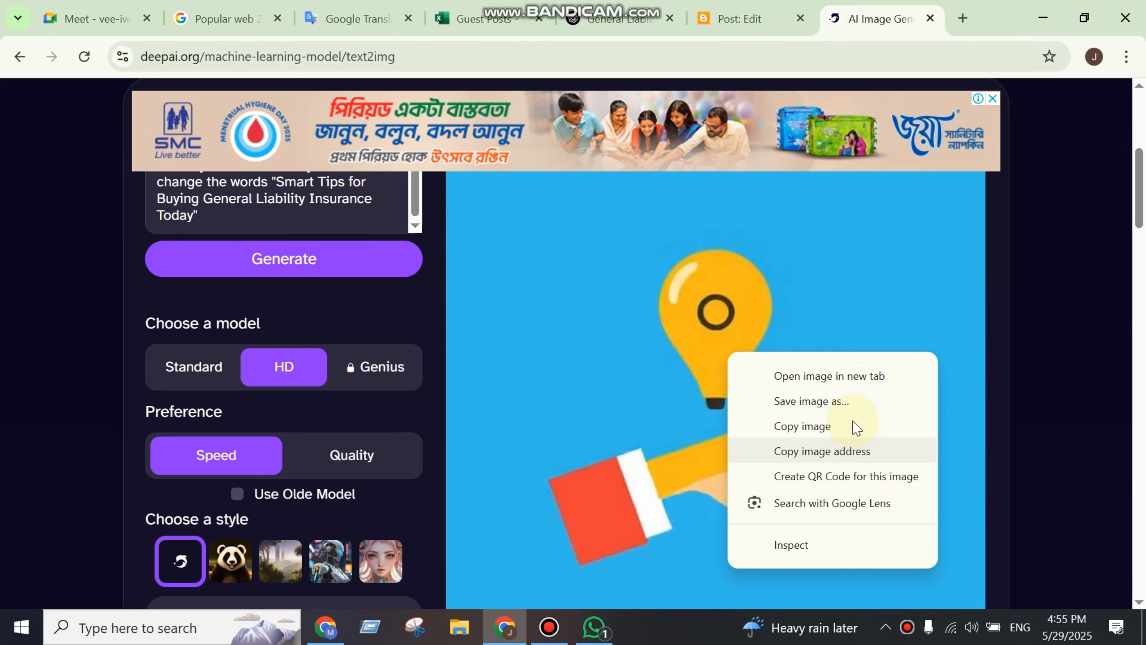
pyautogui.click(827, 401)
pyautogui.scroll(2, 146, 362)
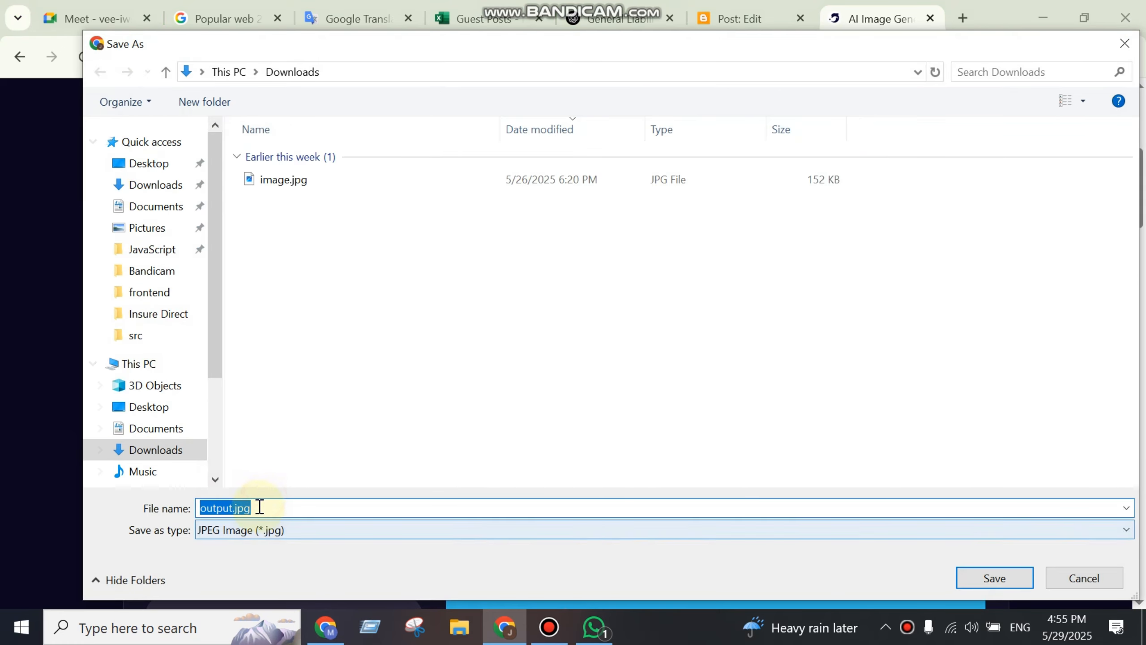
pyautogui.click(260, 507)
pyautogui.doubleClick(231, 508)
pyautogui.write('aa')
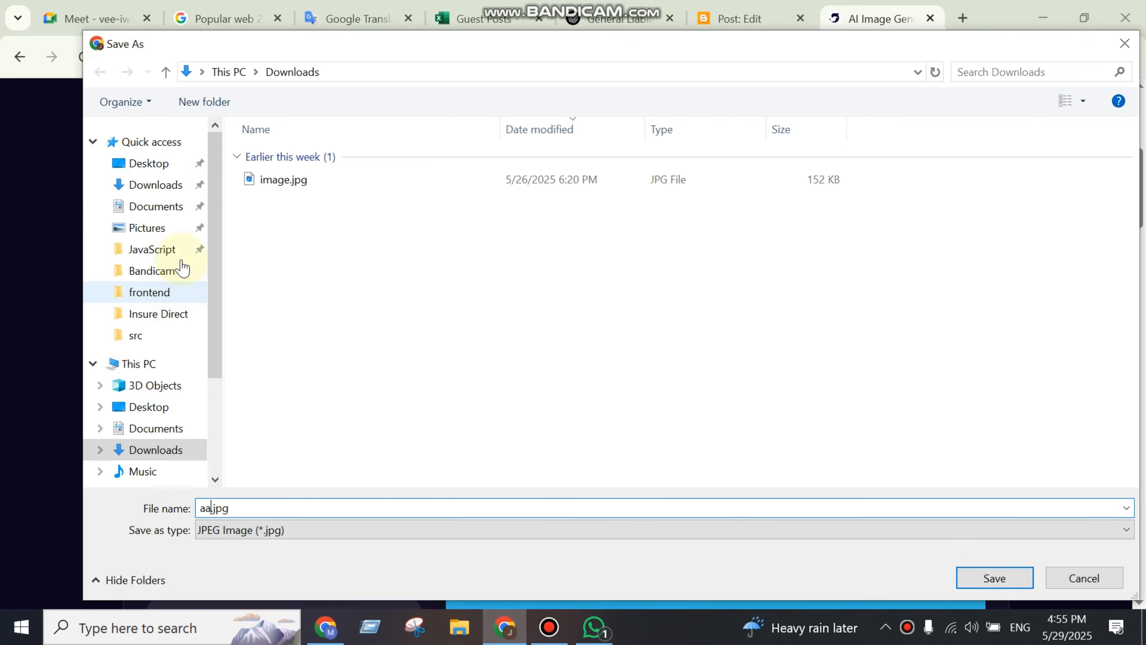
pyautogui.click(149, 163)
pyautogui.click(994, 578)
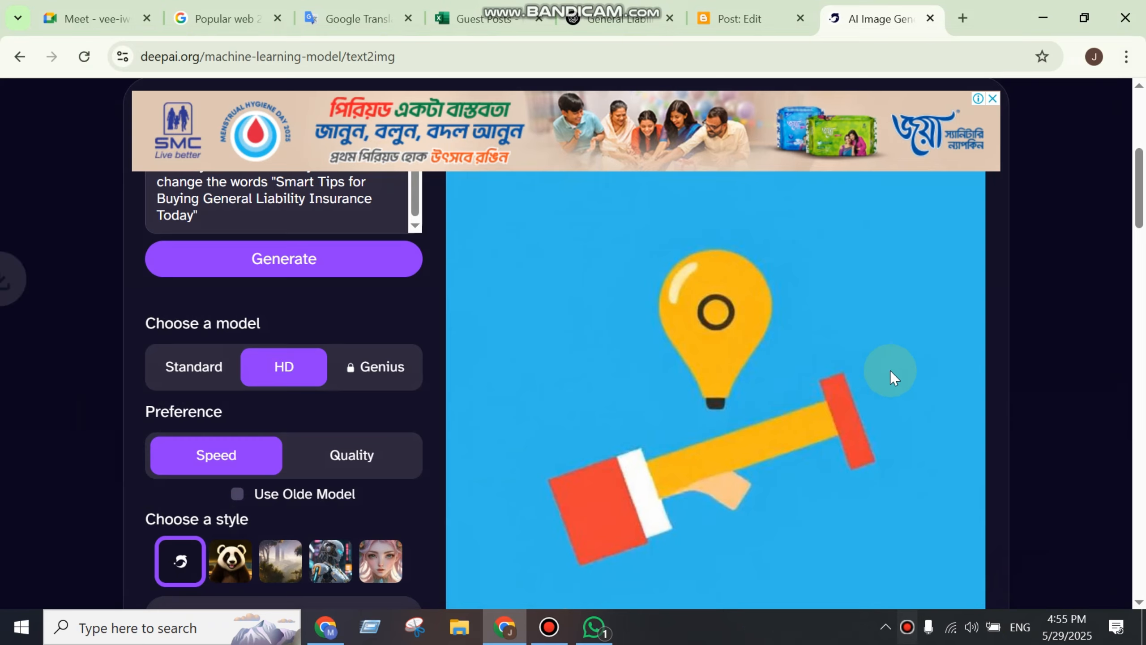
# - Generate a new image from the prompt, producing the houses picture
pyautogui.scroll(-5, 857, 397)
pyautogui.scroll(5, 406, 392)
pyautogui.click(359, 269)
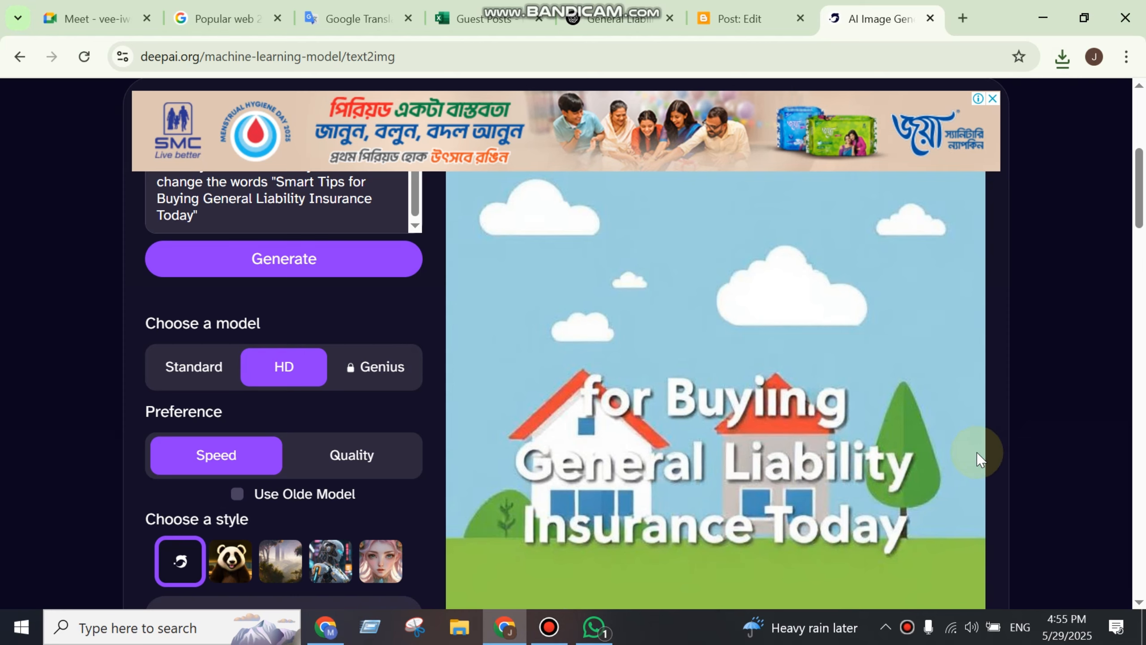
pyautogui.scroll(5, 970, 456)
pyautogui.scroll(-7, 966, 455)
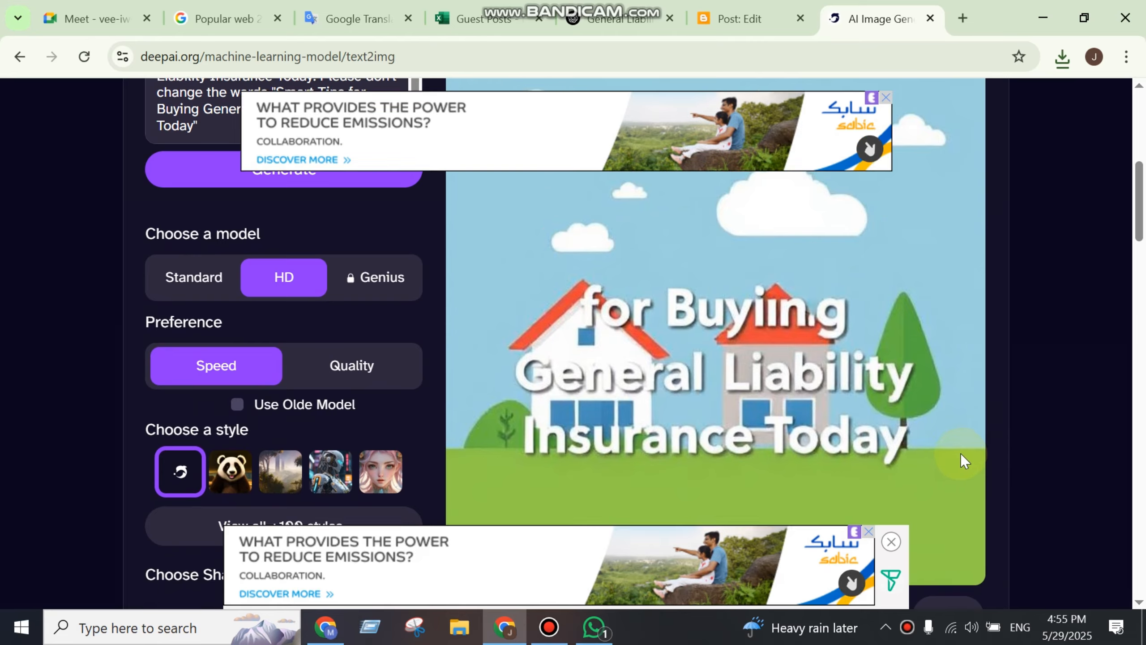
pyautogui.scroll(-3, 960, 453)
pyautogui.scroll(3, 899, 427)
# - Save the houses image to the Desktop as ddutput.jpg
pyautogui.rightClick(783, 359)
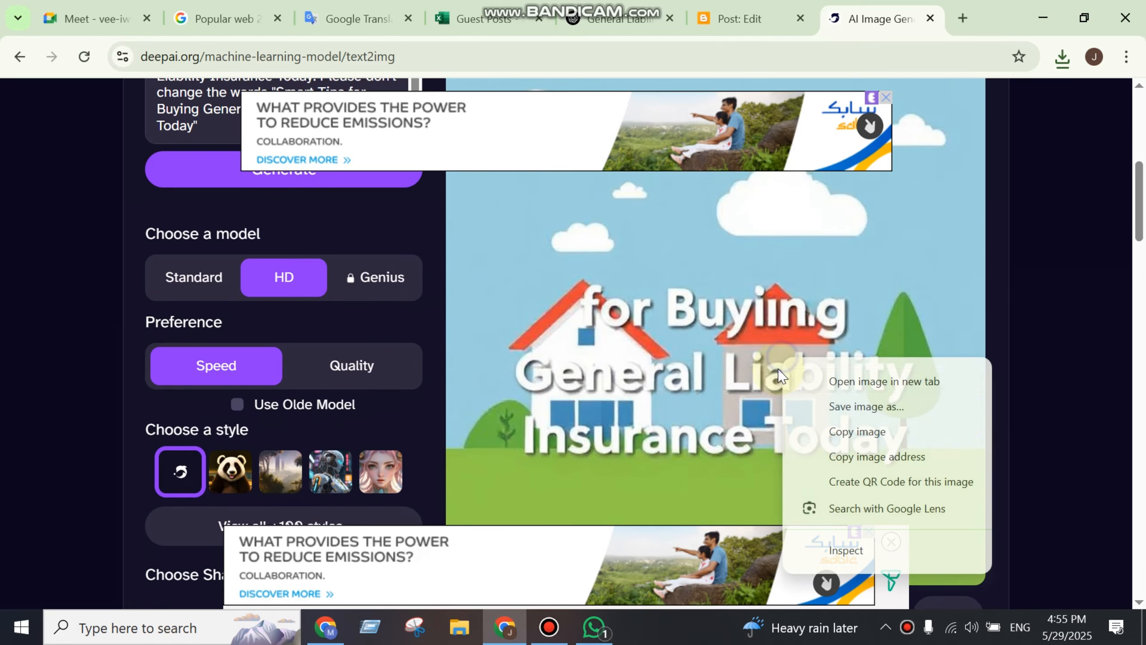
pyautogui.click(1112, 340)
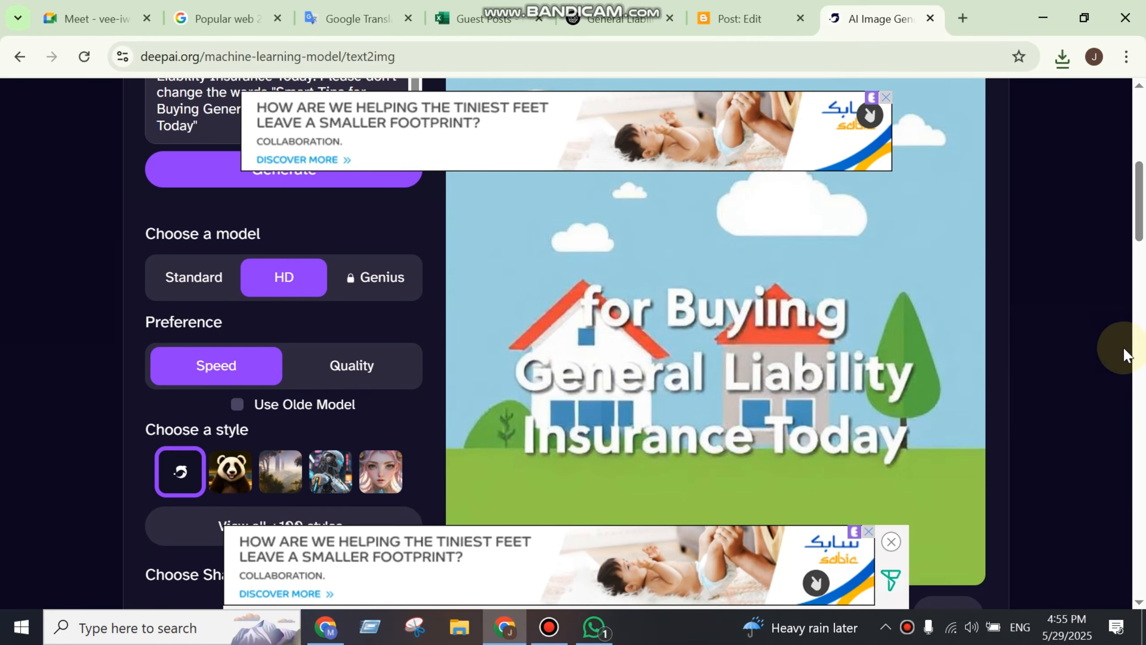
pyautogui.scroll(2, 1126, 349)
pyautogui.scroll(-2, 1126, 359)
pyautogui.rightClick(749, 341)
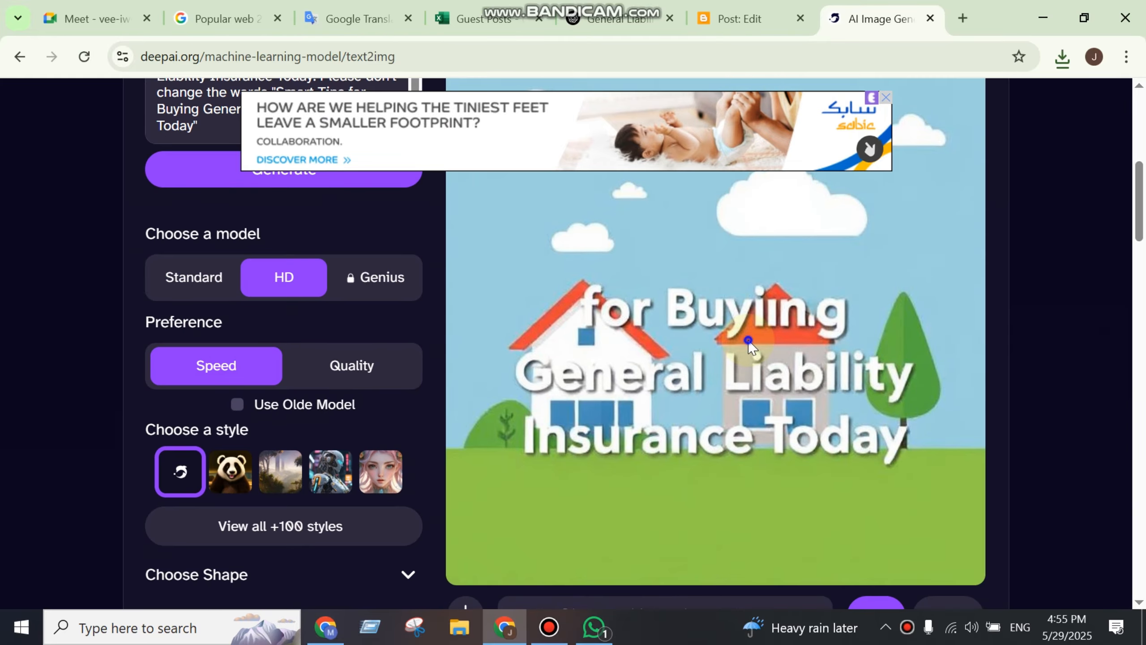
pyautogui.click(816, 389)
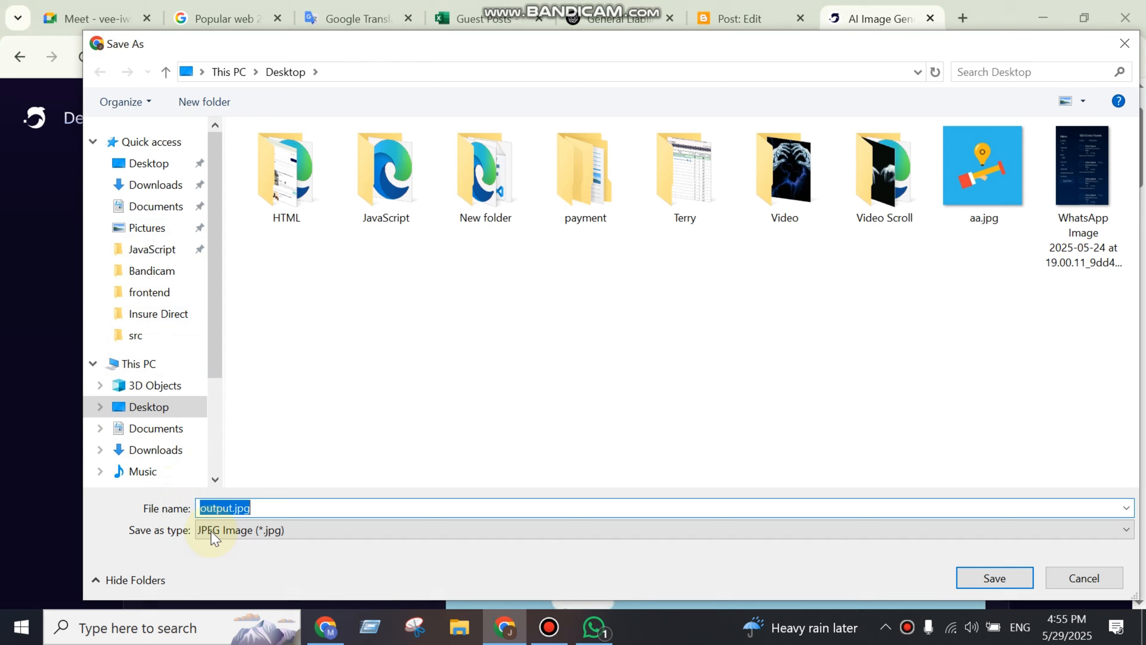
pyautogui.moveTo(208, 507); pyautogui.dragTo(170, 507)
pyautogui.write('ddutput.jpg')
pyautogui.click(149, 163)
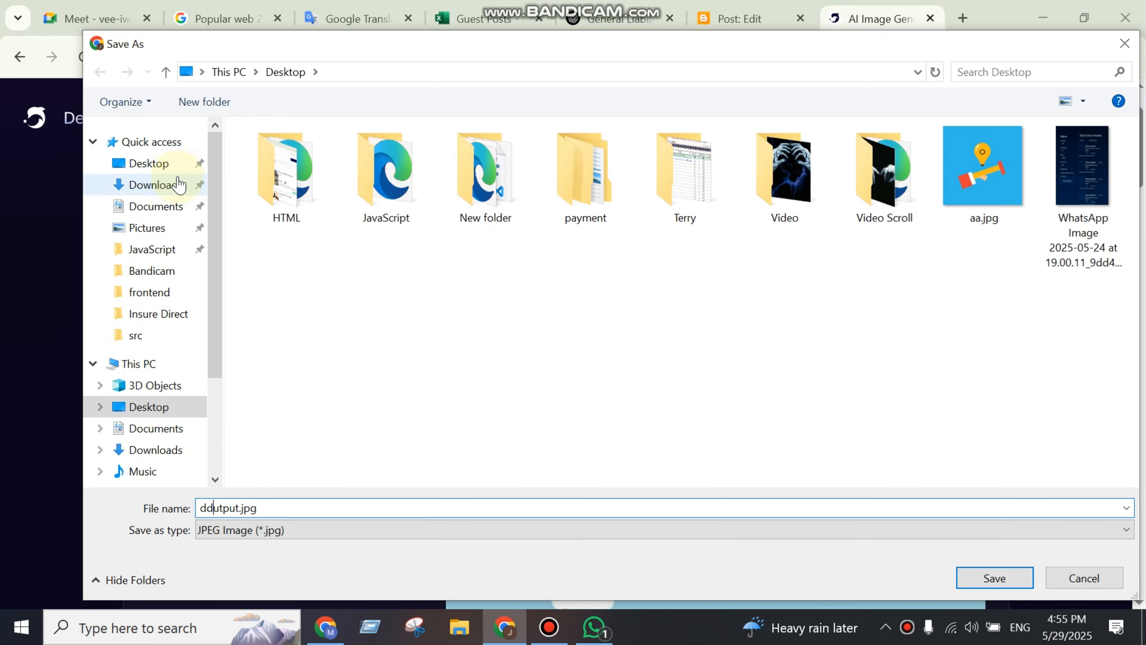
pyautogui.click(1017, 586)
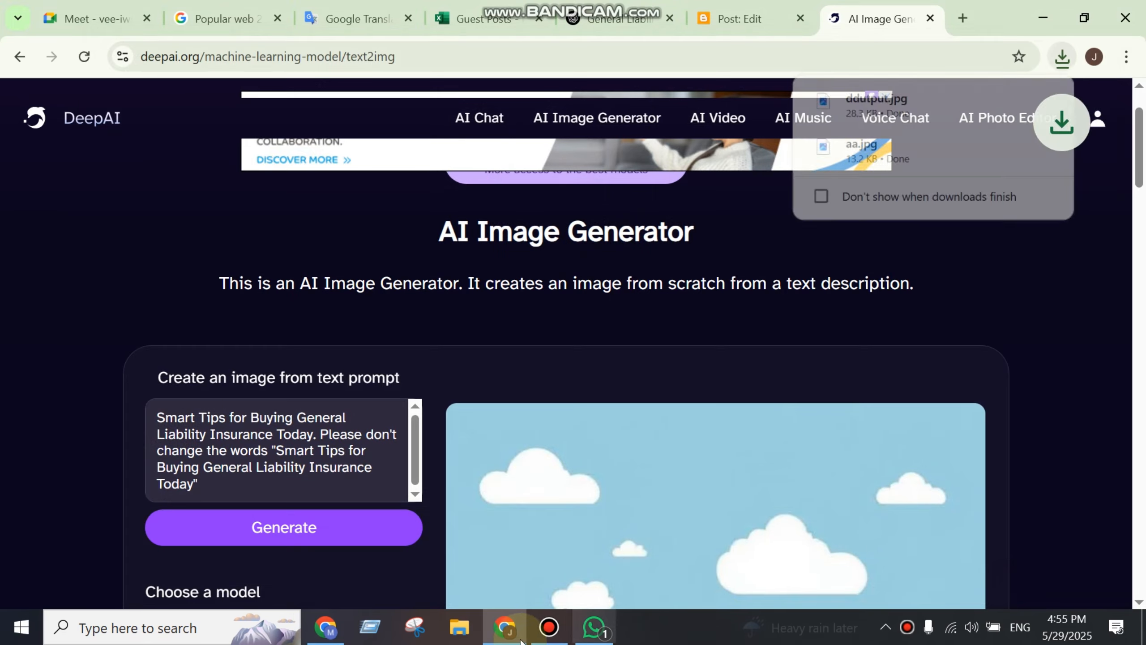
# - Back in the Blogger editor, add a blank line after 'whatever.' in the second paragraph
pyautogui.click(504, 628)
pyautogui.click(507, 633)
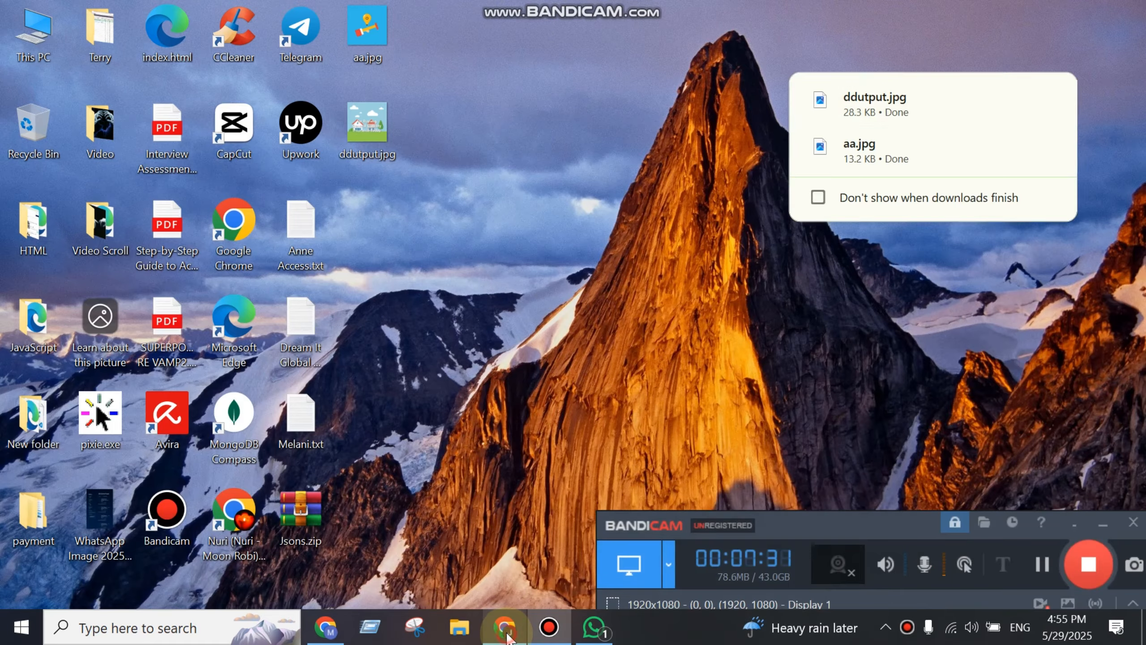
pyautogui.click(749, 19)
pyautogui.click(457, 336)
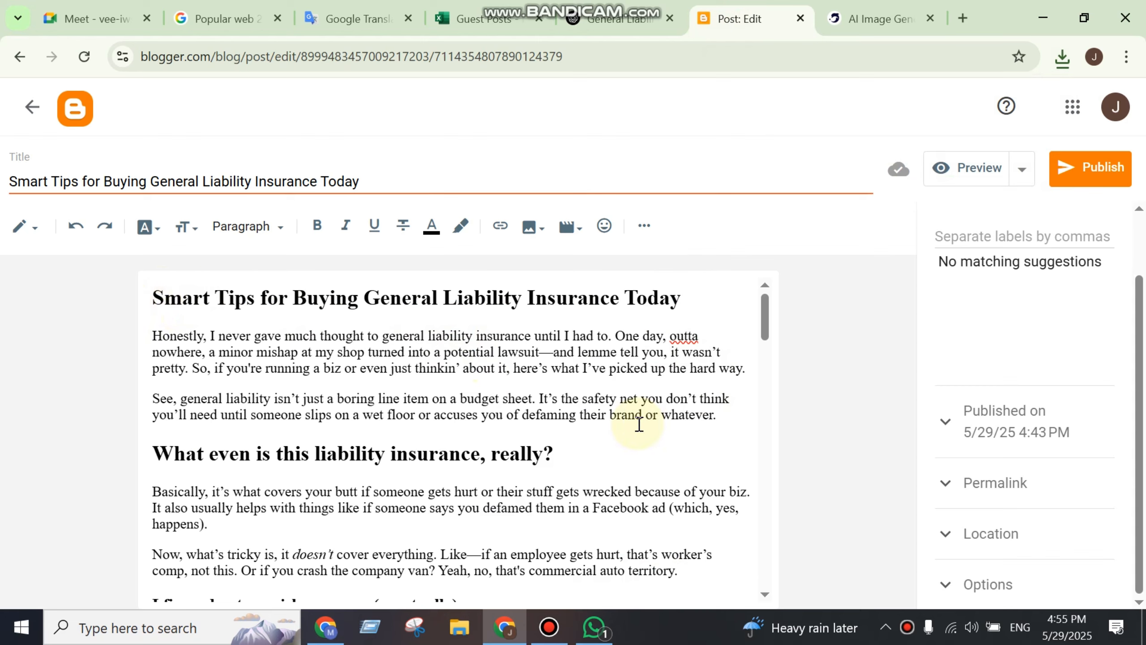
pyautogui.click(740, 415)
pyautogui.press('Return')
pyautogui.press('Return')
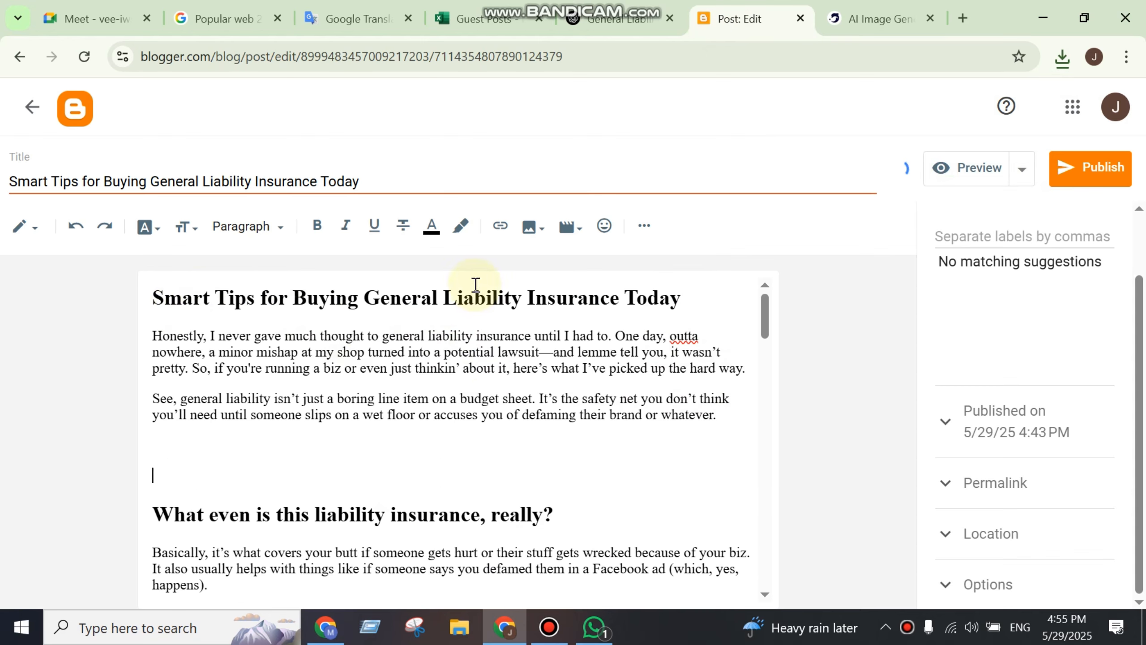
# - Upload aa.jpg from the Desktop into the post through Insert image > Upload from computer
pyautogui.click(533, 230)
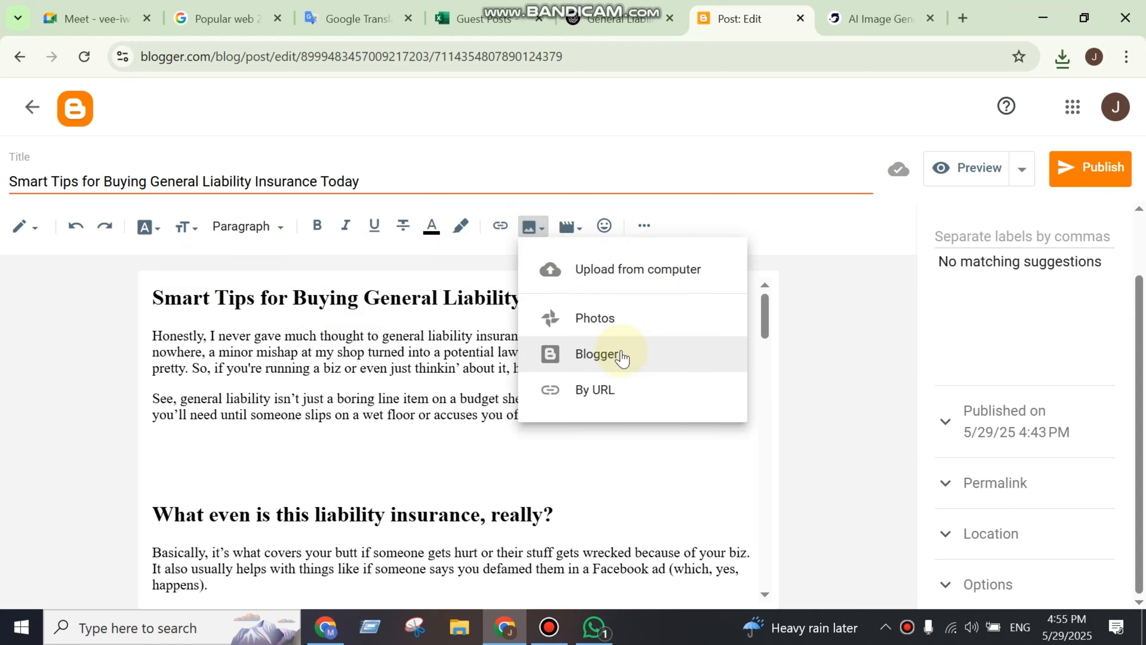
pyautogui.click(656, 273)
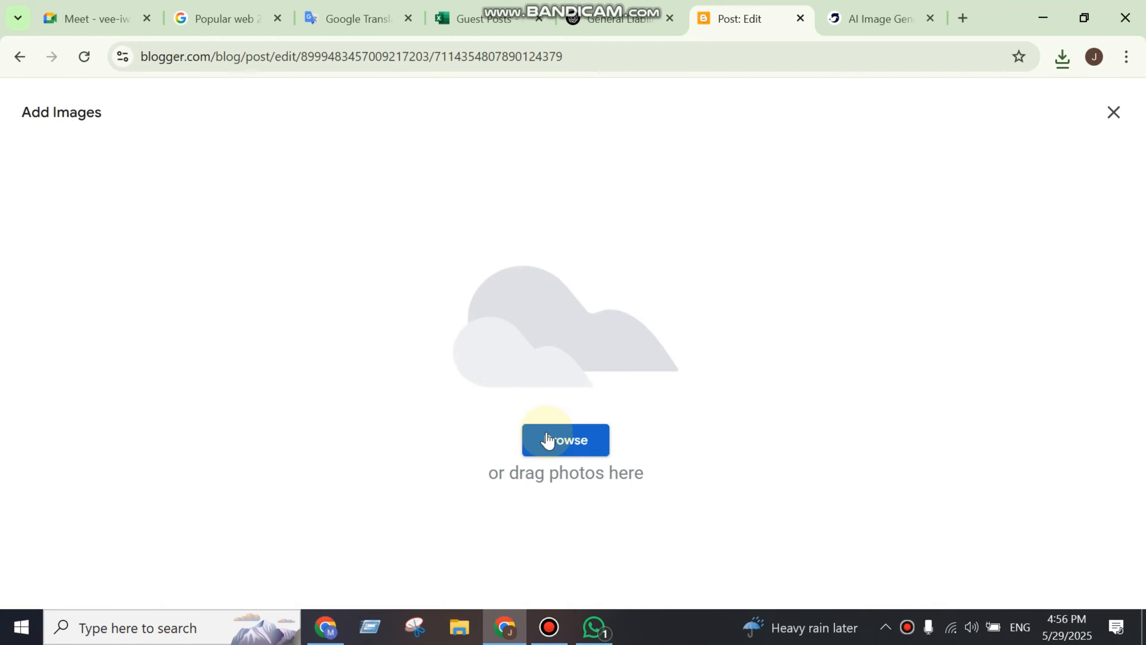
pyautogui.click(552, 437)
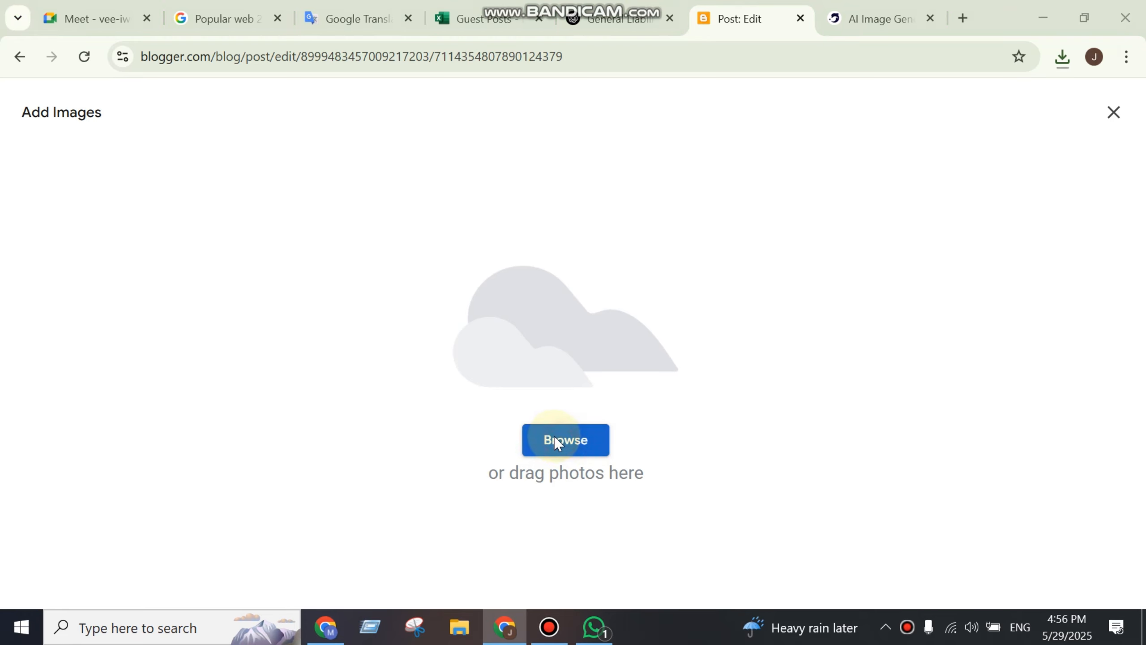
pyautogui.scroll(3, 131, 305)
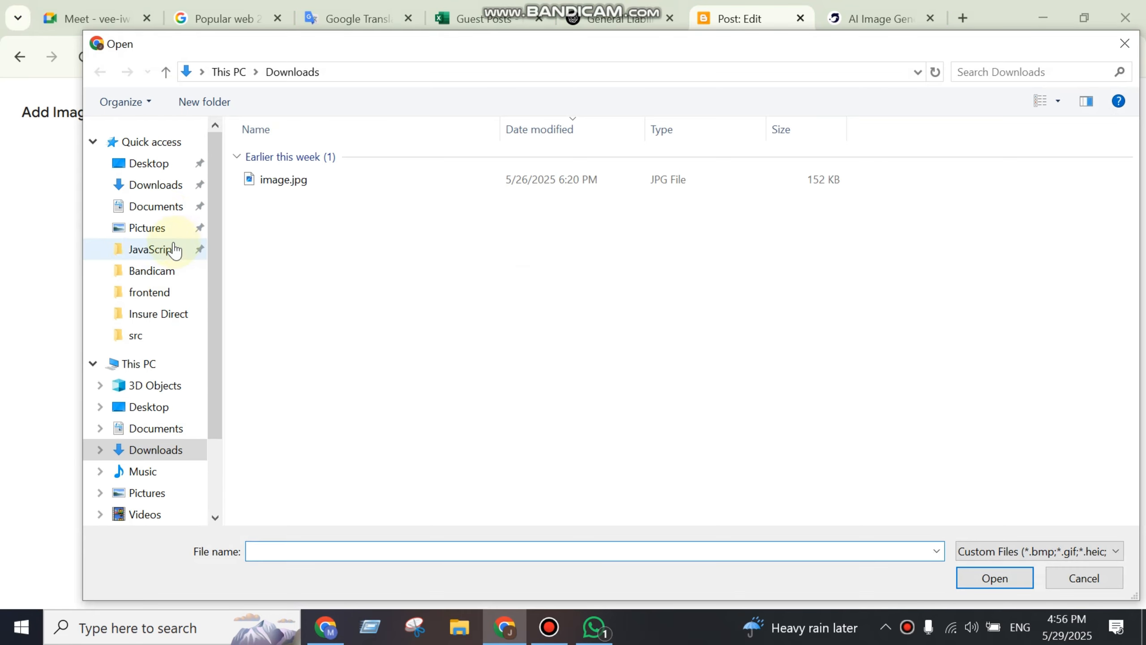
pyautogui.click(162, 184)
pyautogui.click(153, 163)
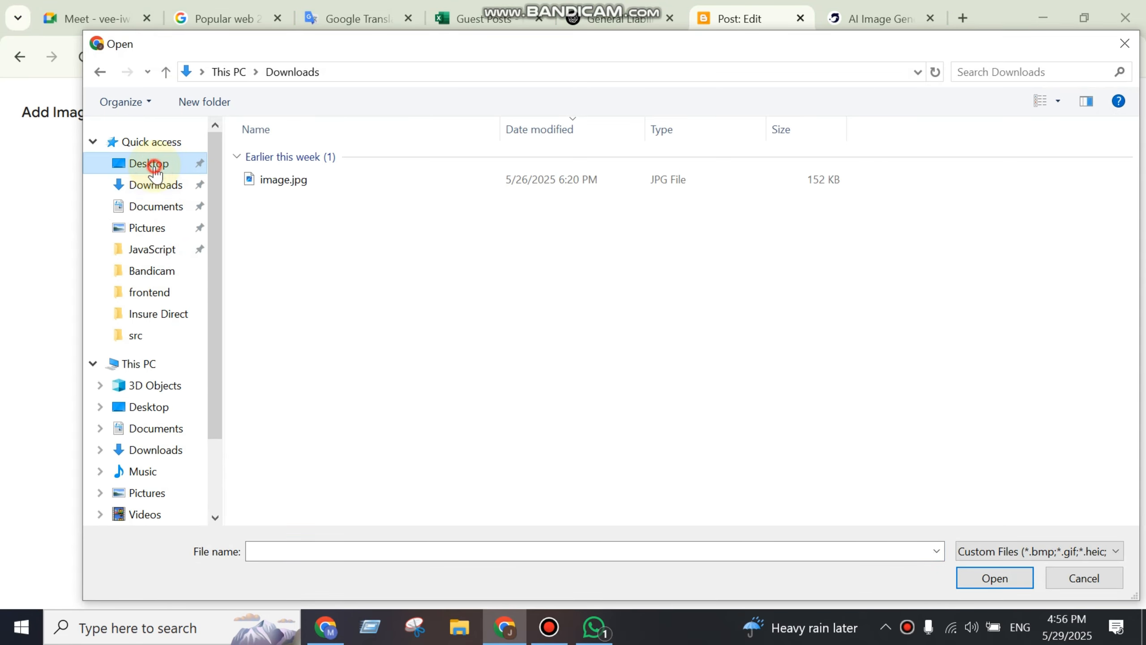
pyautogui.click(890, 358)
pyautogui.click(982, 167)
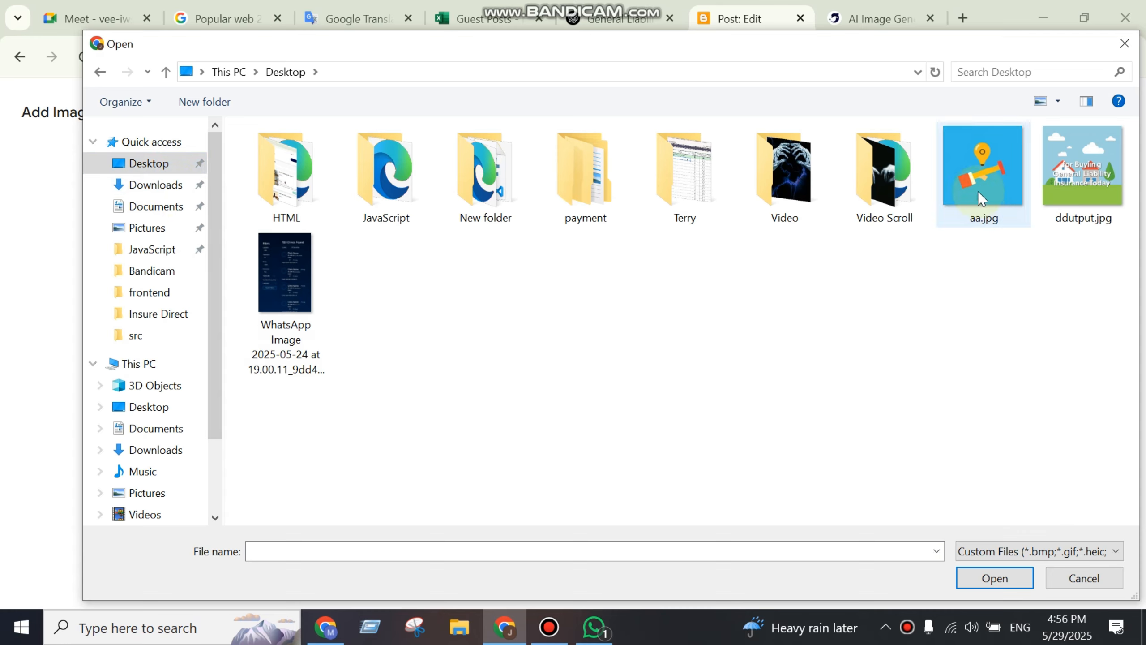
pyautogui.click(994, 578)
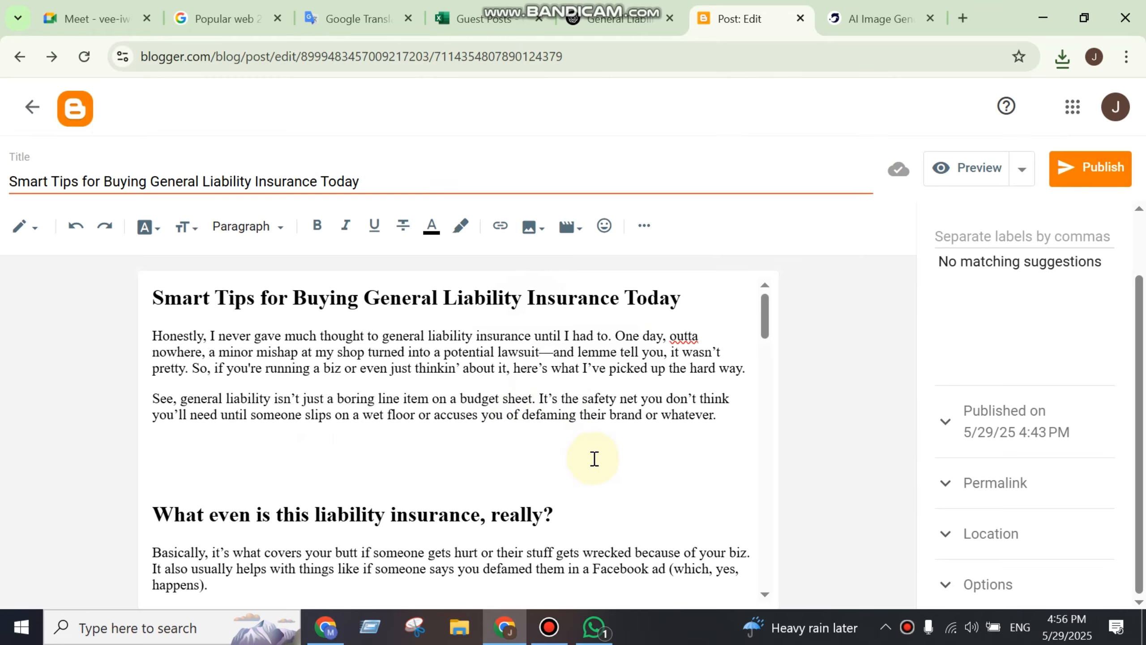
# - Remove the empty lines above and below the lightbulb image
pyautogui.click(647, 445)
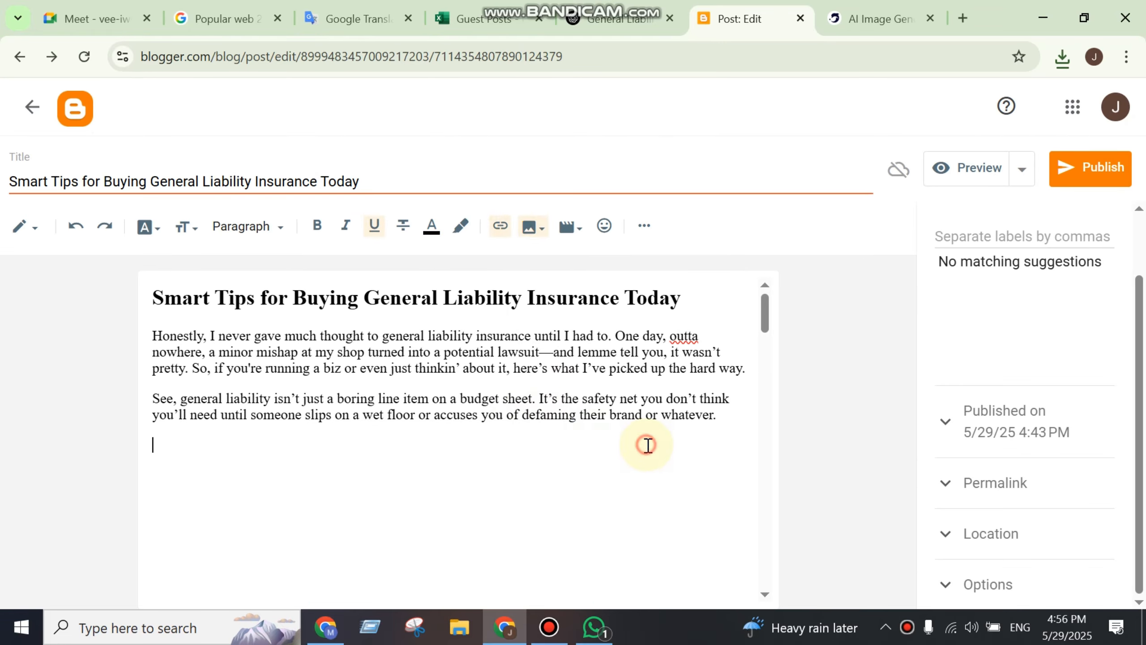
pyautogui.scroll(-3, 650, 469)
pyautogui.scroll(-3, 634, 467)
pyautogui.scroll(3, 632, 471)
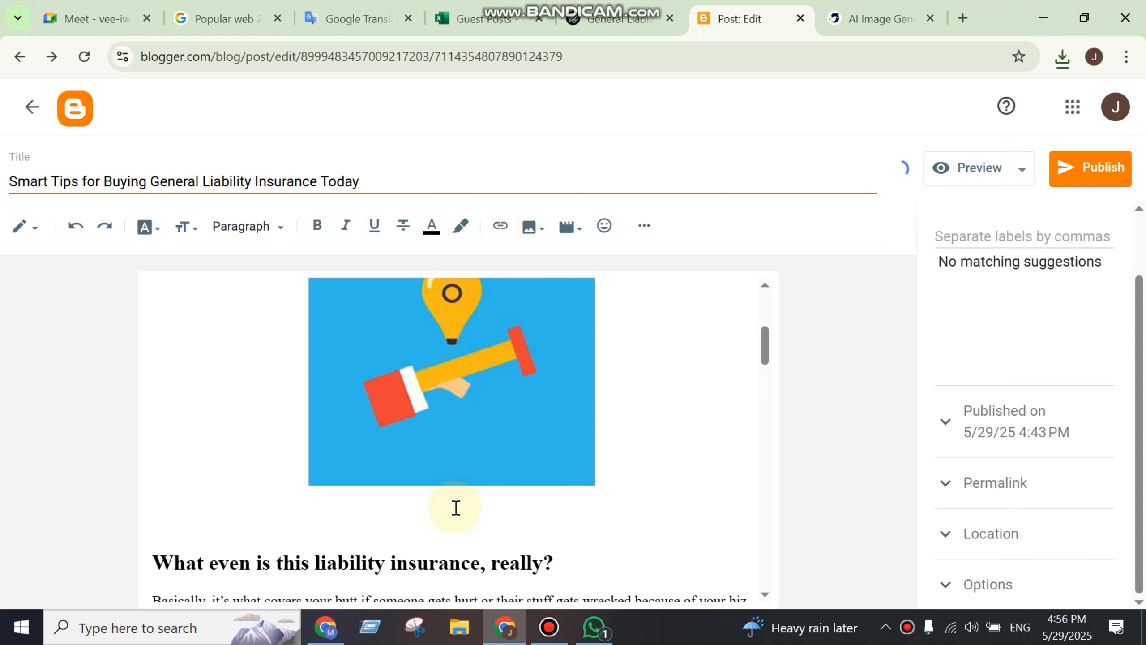
pyautogui.click(471, 455)
pyautogui.click(703, 527)
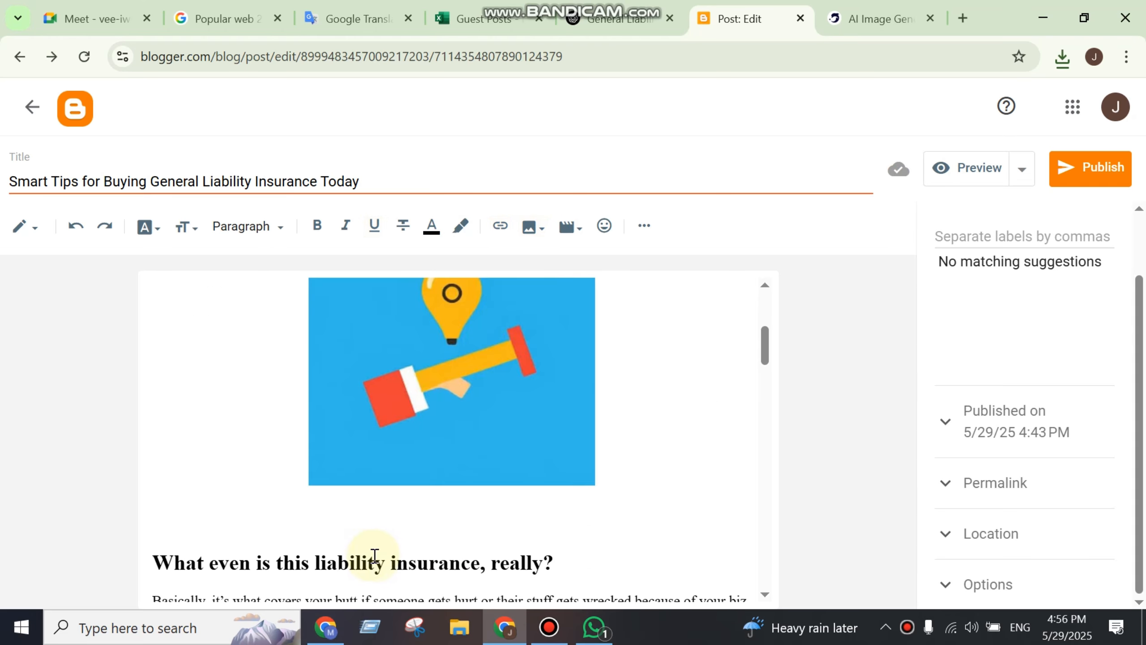
pyautogui.scroll(5, 452, 518)
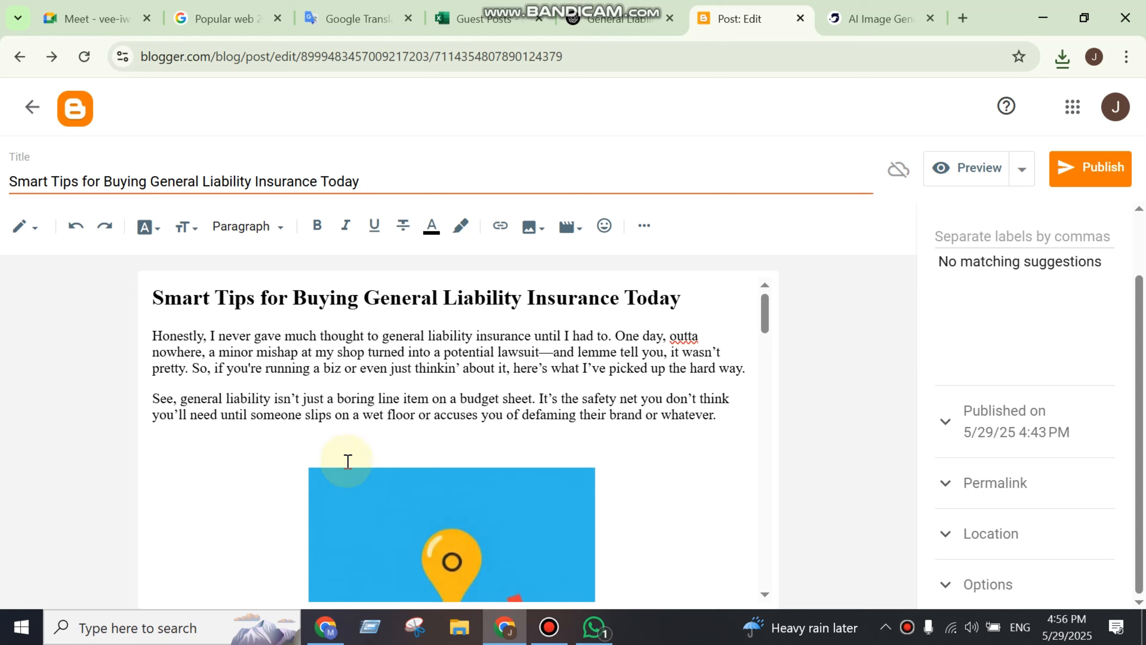
pyautogui.click(345, 440)
pyautogui.press('BackSpace')
pyautogui.scroll(-6, 596, 464)
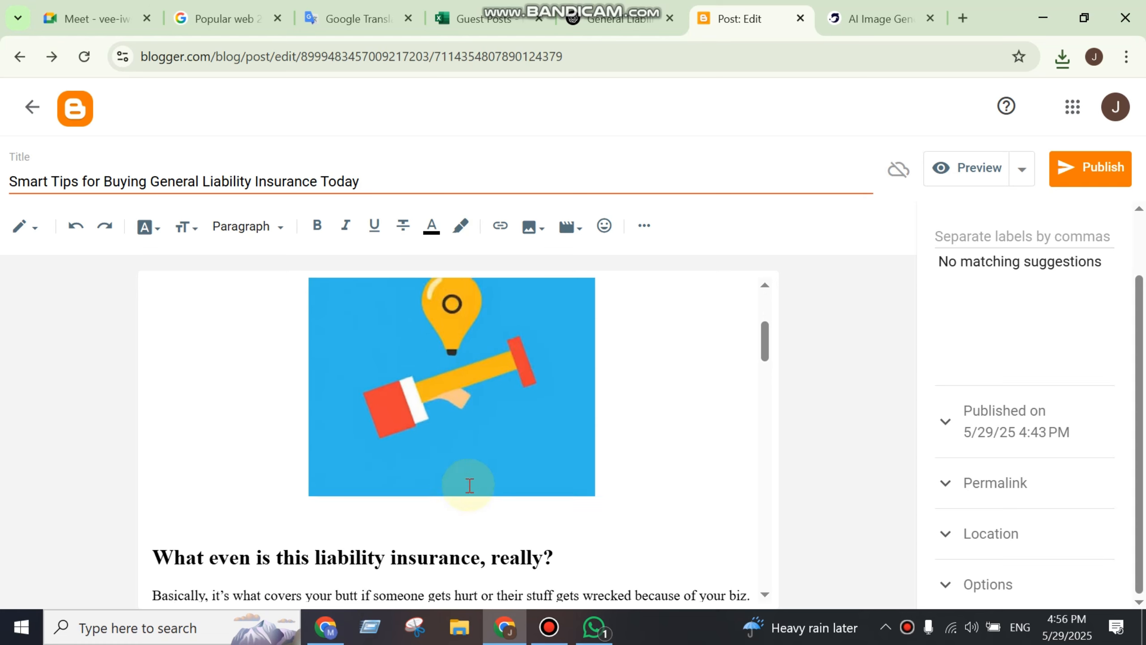
pyautogui.click(285, 495)
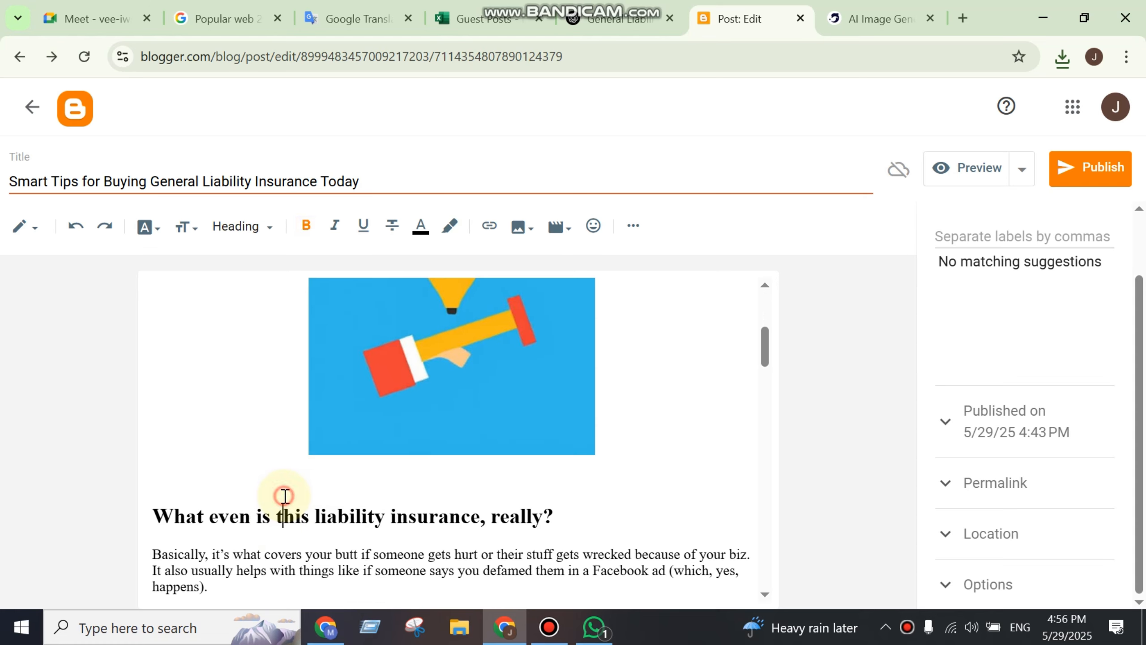
pyautogui.click(155, 515)
pyautogui.press('BackSpace')
pyautogui.scroll(2, 417, 483)
# - Look through the image options and paragraph style choices without changing anything
pyautogui.click(453, 489)
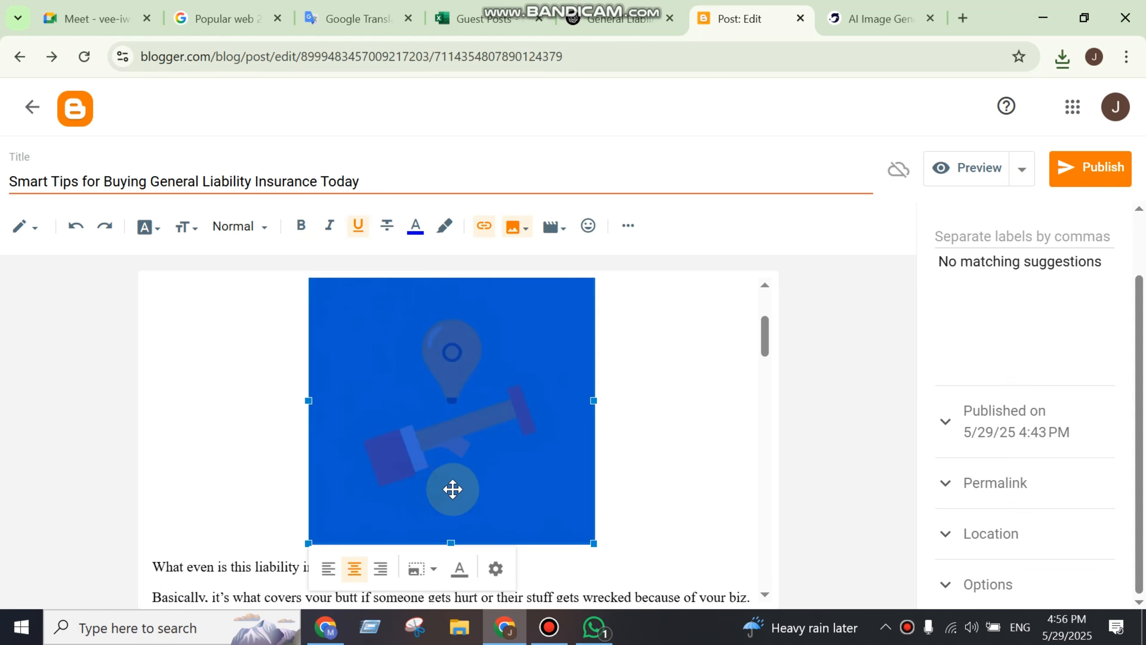
pyautogui.scroll(4, 453, 489)
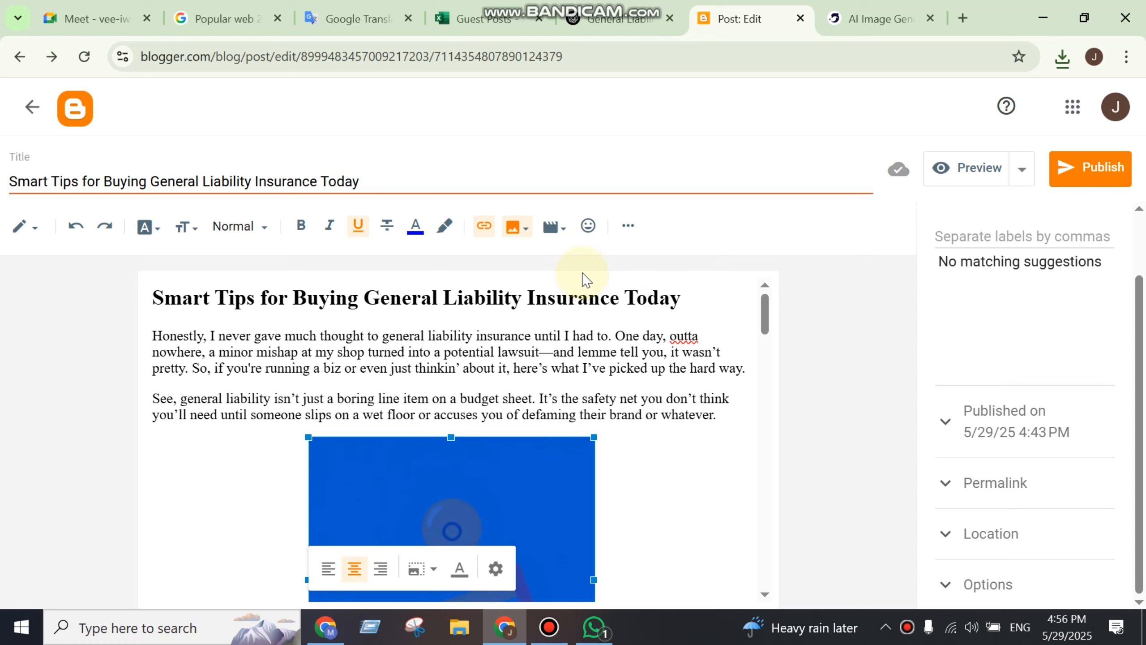
pyautogui.click(522, 237)
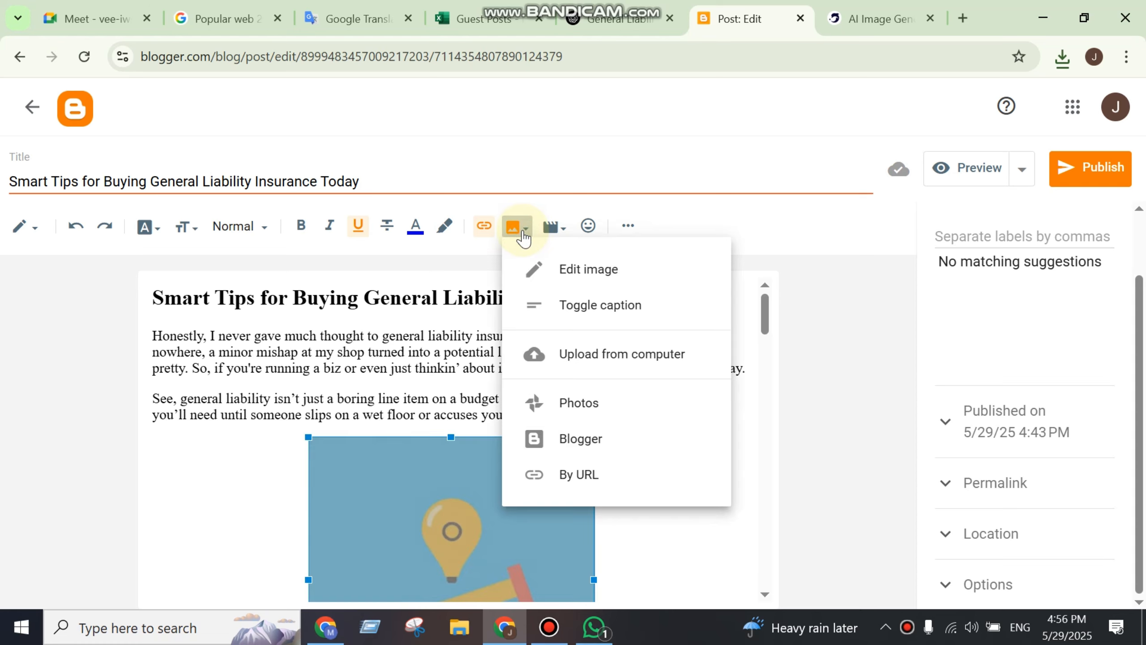
pyautogui.click(383, 377)
pyautogui.click(278, 210)
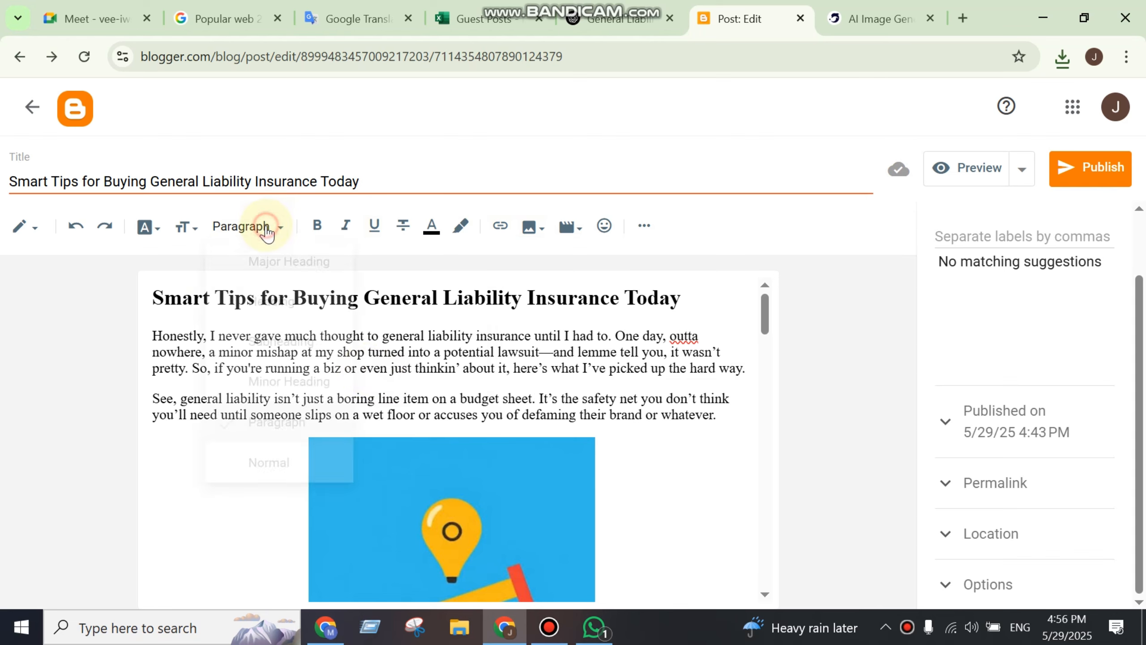
pyautogui.click(422, 327)
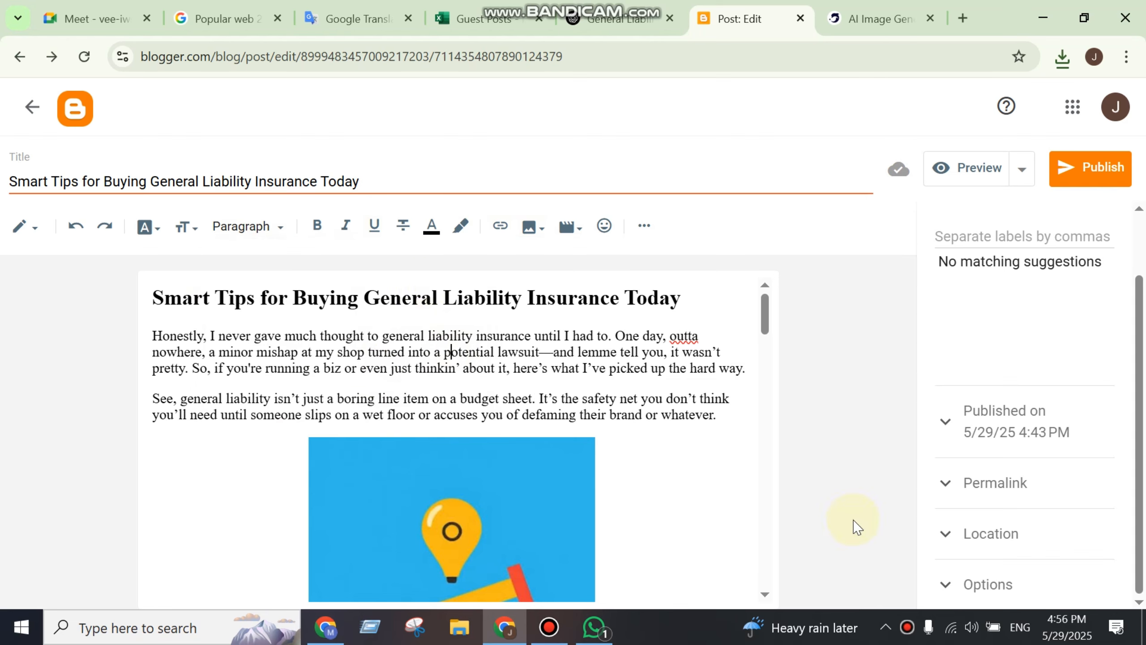
pyautogui.click(549, 627)
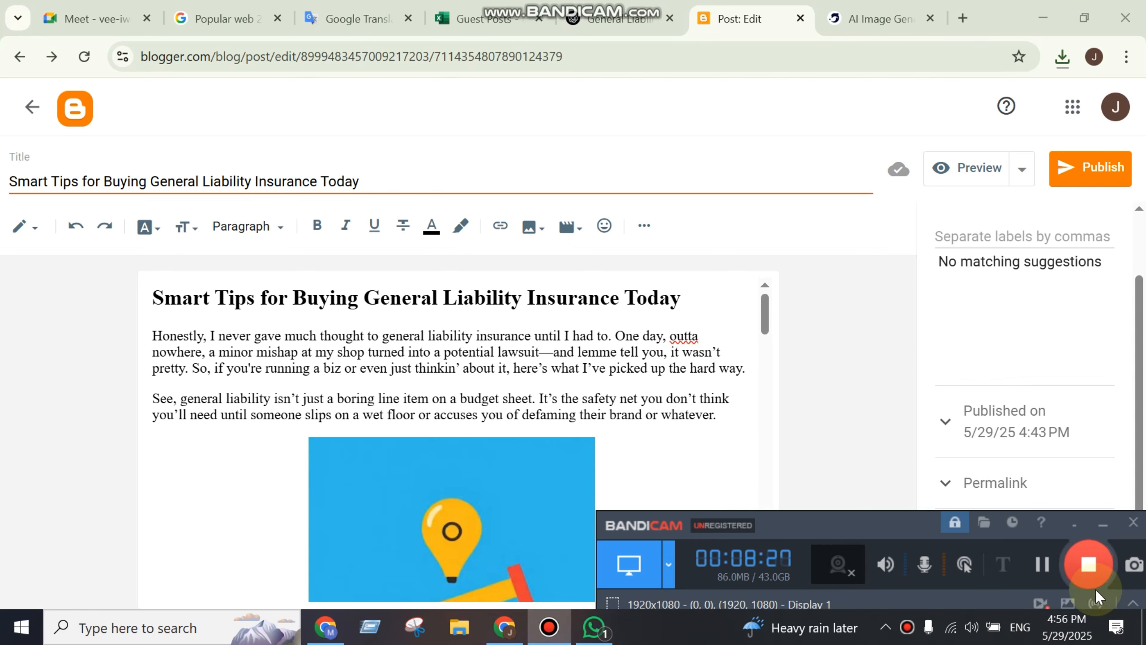
pyautogui.click(1043, 562)
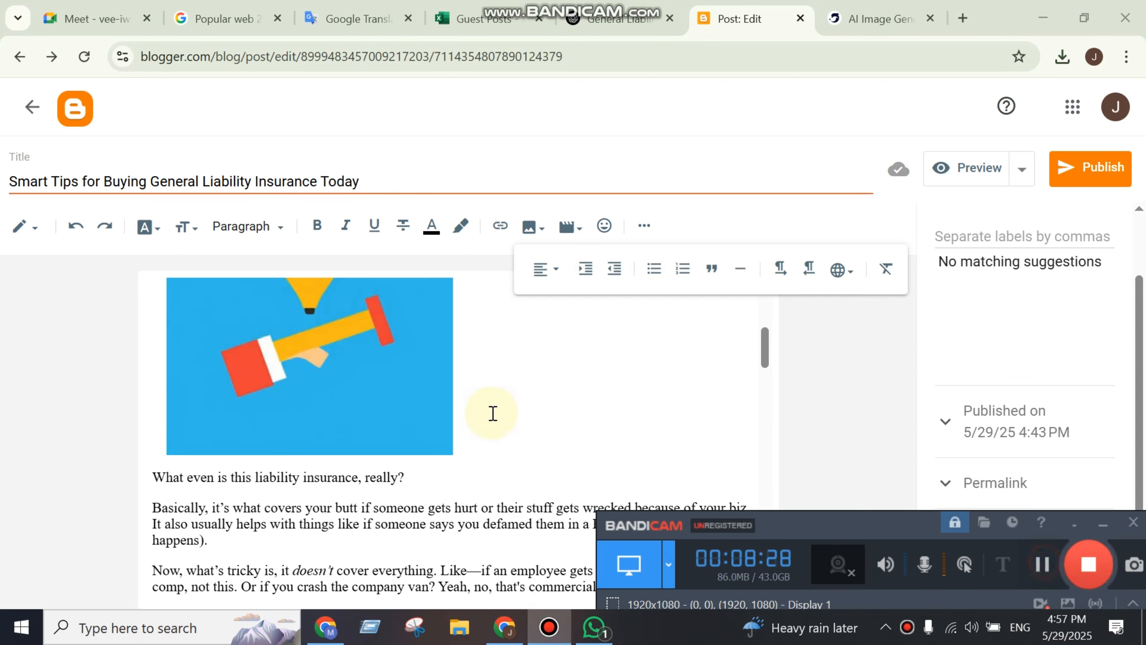
pyautogui.click(530, 417)
# - Enlarge the lightbulb image by dragging its corner resize handle outward
pyautogui.click(411, 343)
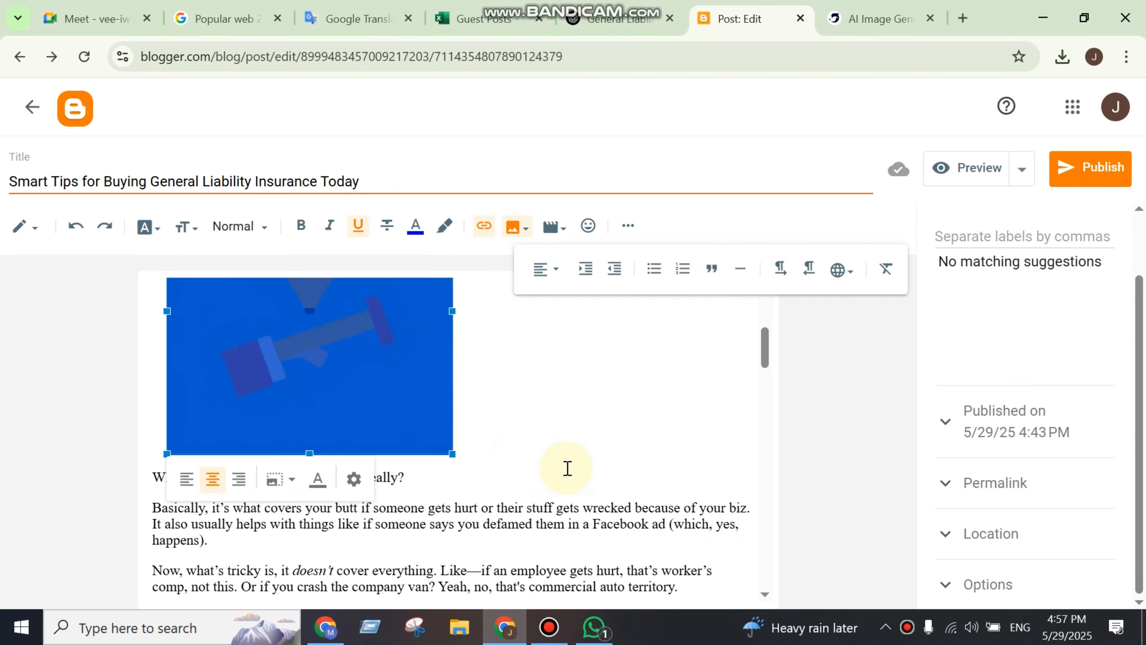
pyautogui.scroll(3, 567, 468)
pyautogui.scroll(-2, 473, 518)
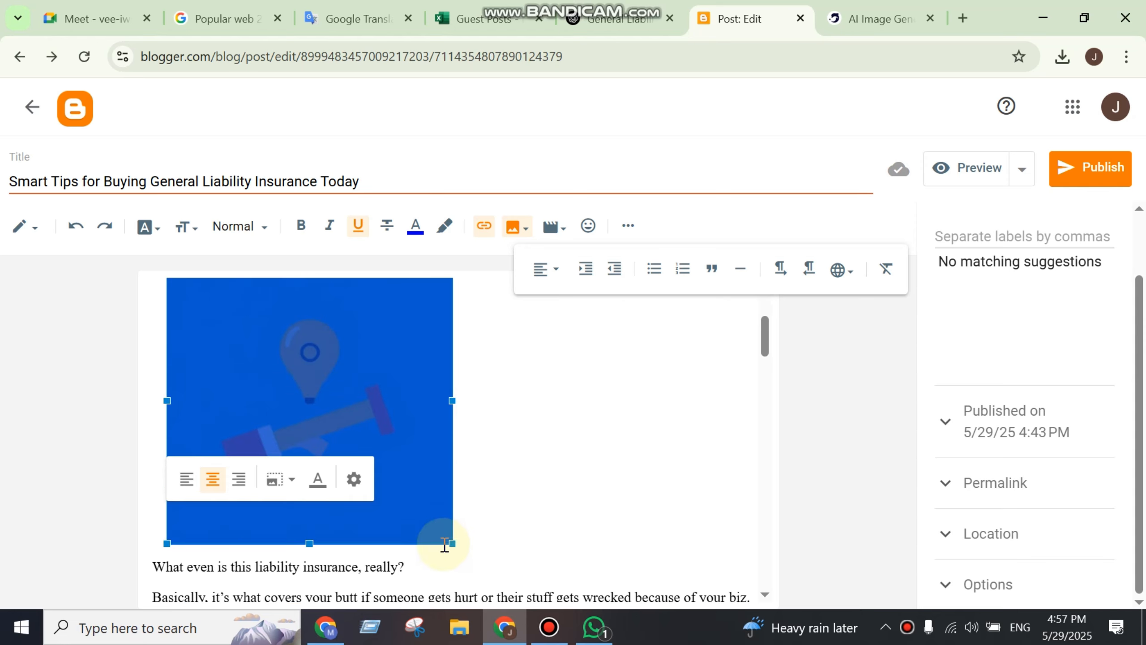
pyautogui.moveTo(450, 543); pyautogui.dragTo(537, 587)
pyautogui.click(614, 484)
# - Set the lightbulb image to Center alignment in the post
pyautogui.click(289, 476)
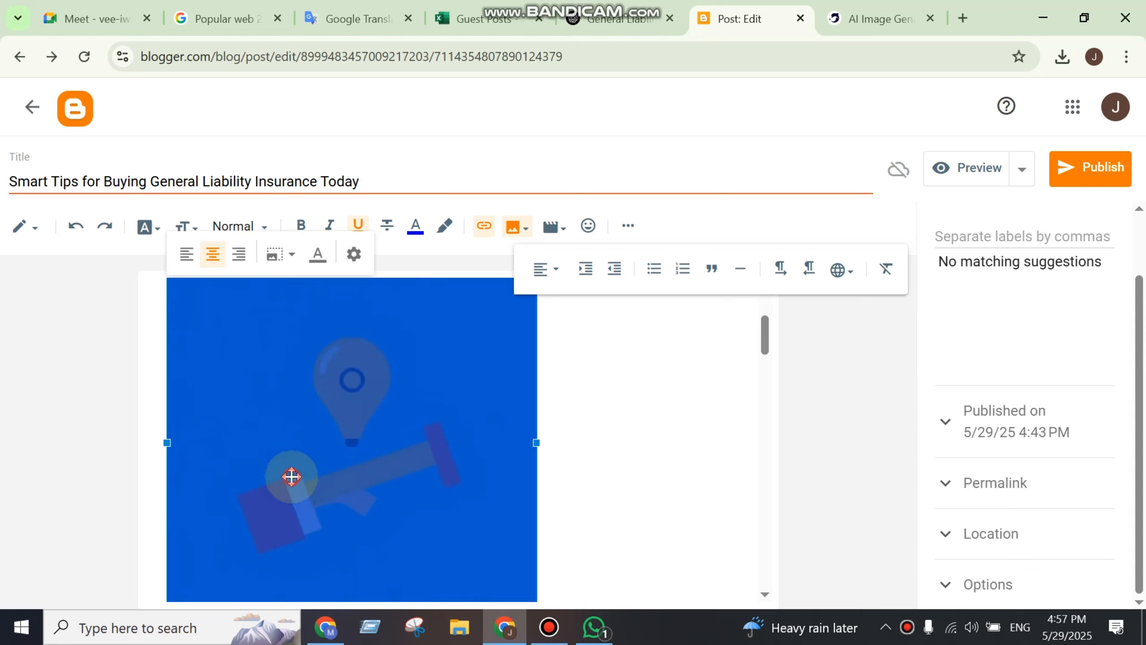
pyautogui.scroll(2, 668, 416)
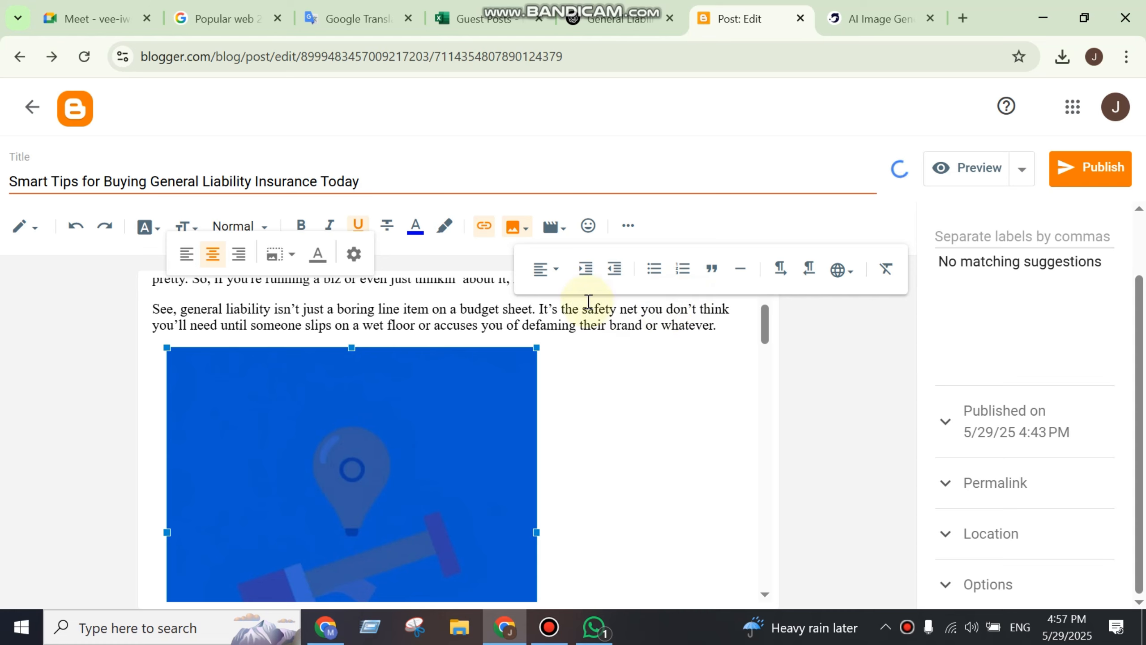
pyautogui.click(559, 261)
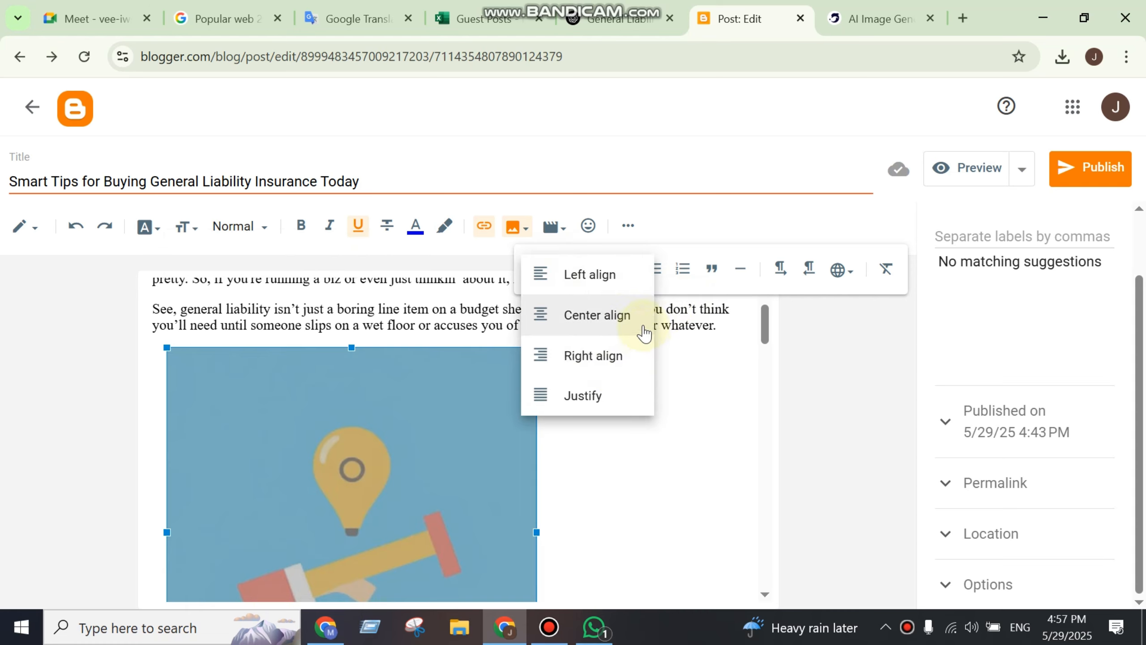
pyautogui.click(617, 322)
pyautogui.scroll(-20, 654, 474)
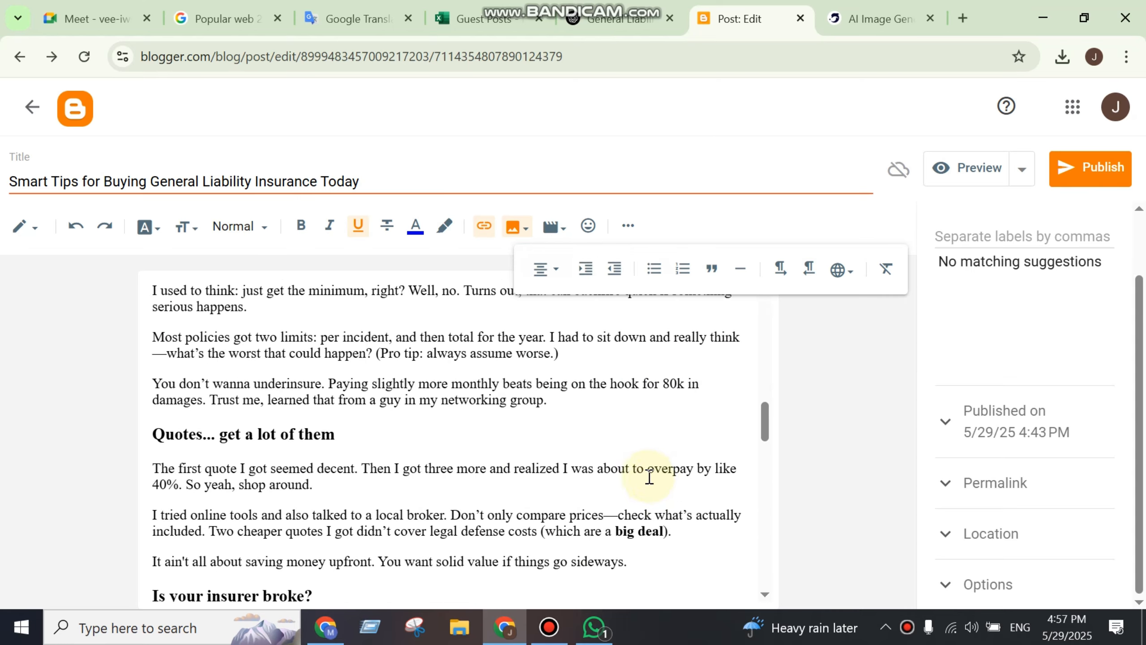
pyautogui.scroll(-4, 686, 483)
pyautogui.scroll(10, 695, 477)
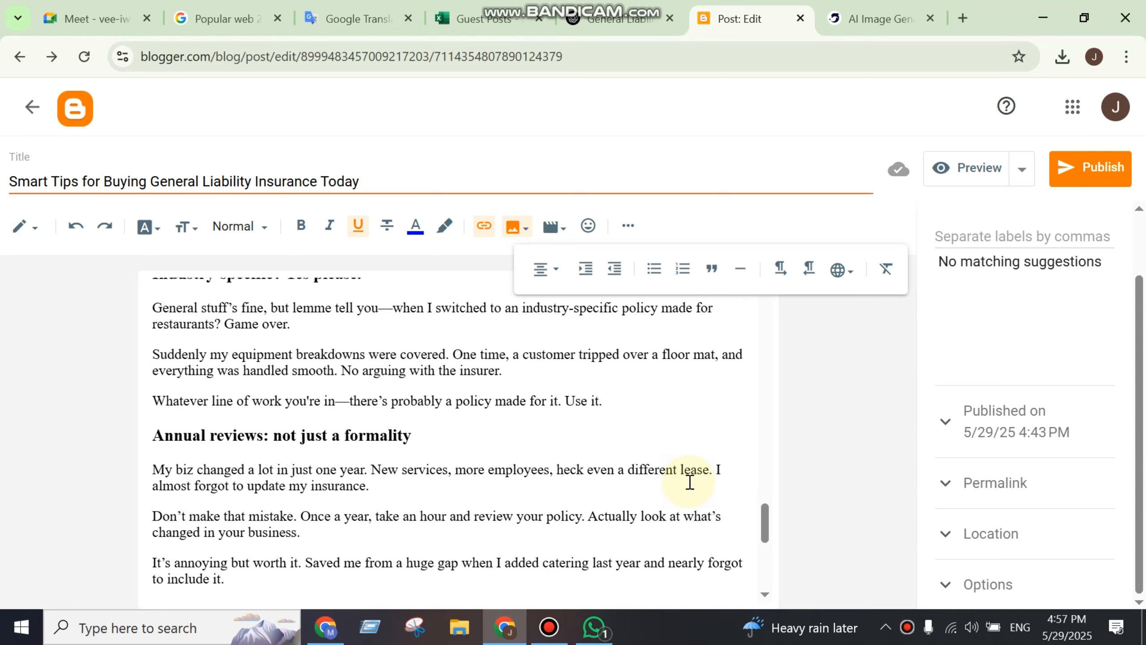
# - Add a blank line after 'liability part.', admit the waiting Meet participant, then return to Blogger
pyautogui.click(456, 425)
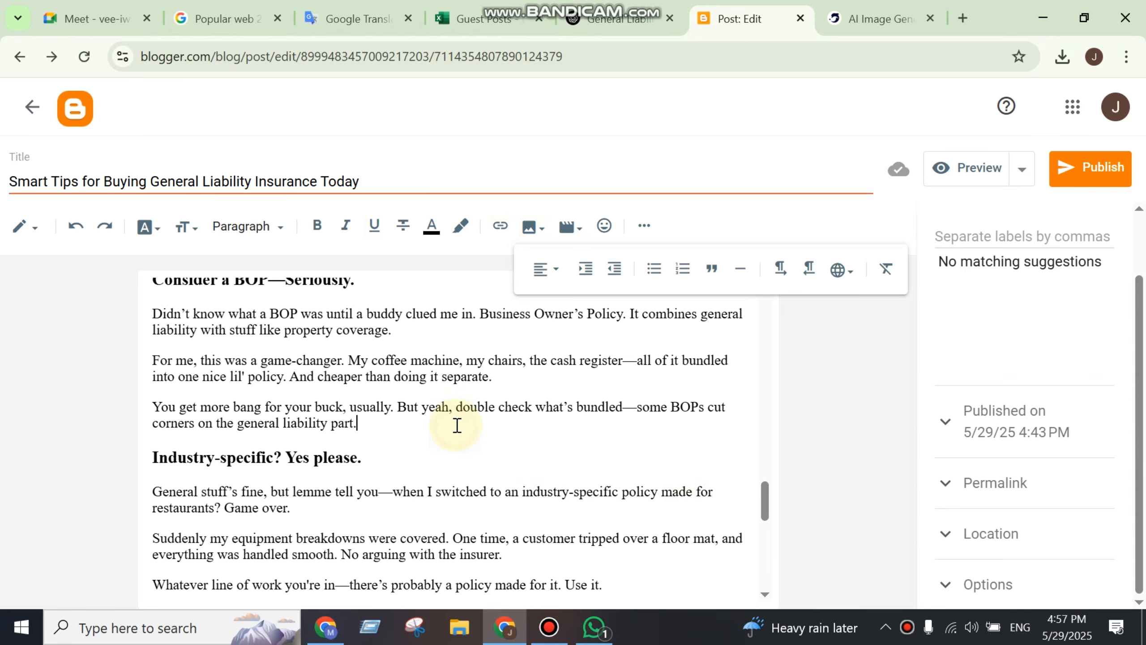
pyautogui.press('Return')
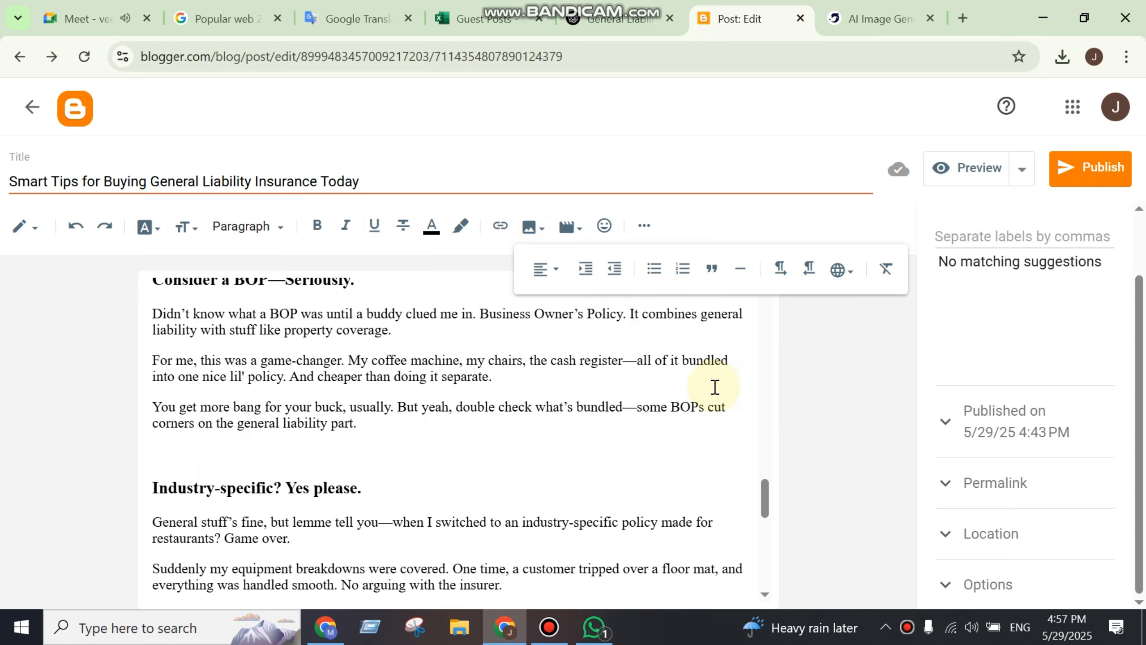
pyautogui.click(86, 18)
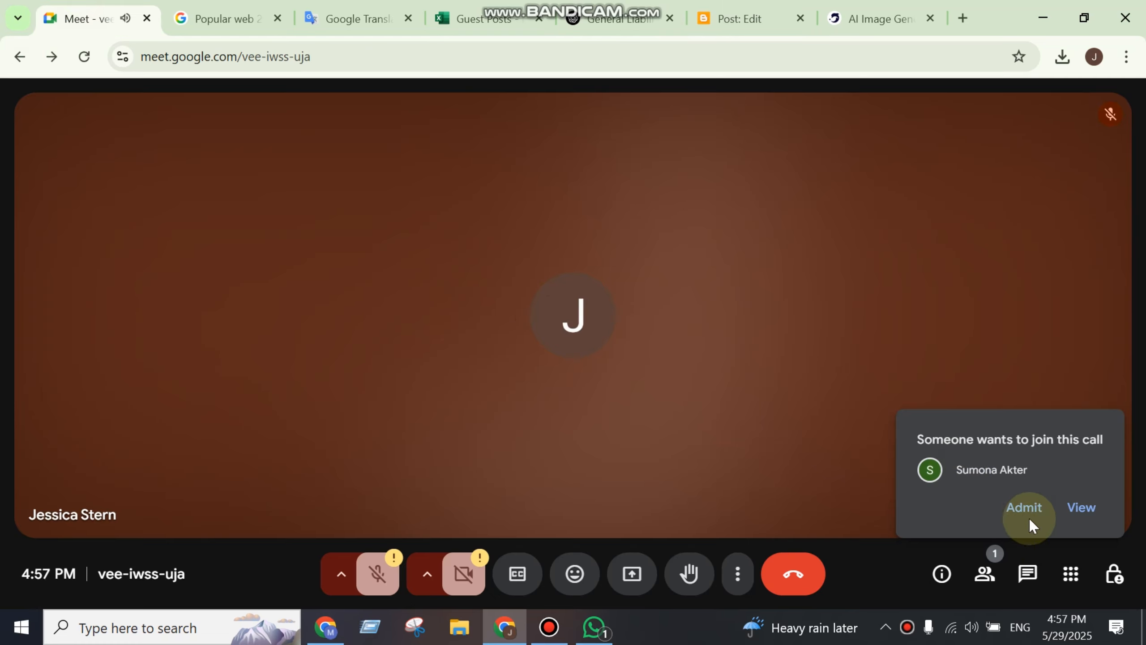
pyautogui.click(1029, 518)
pyautogui.click(858, 20)
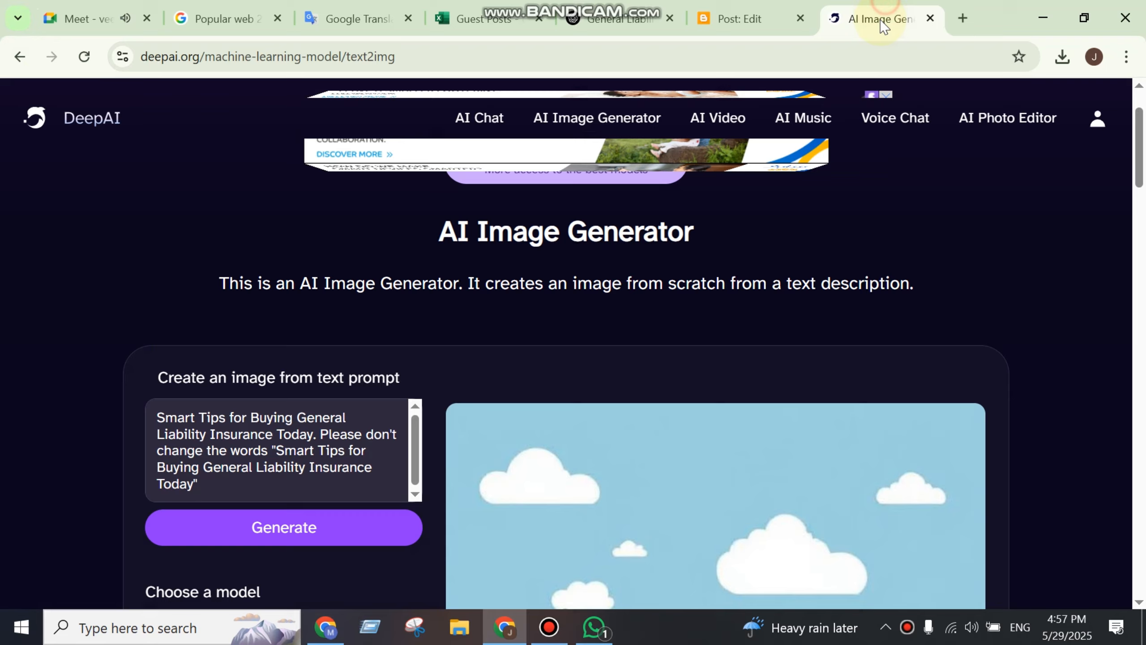
pyautogui.click(737, 27)
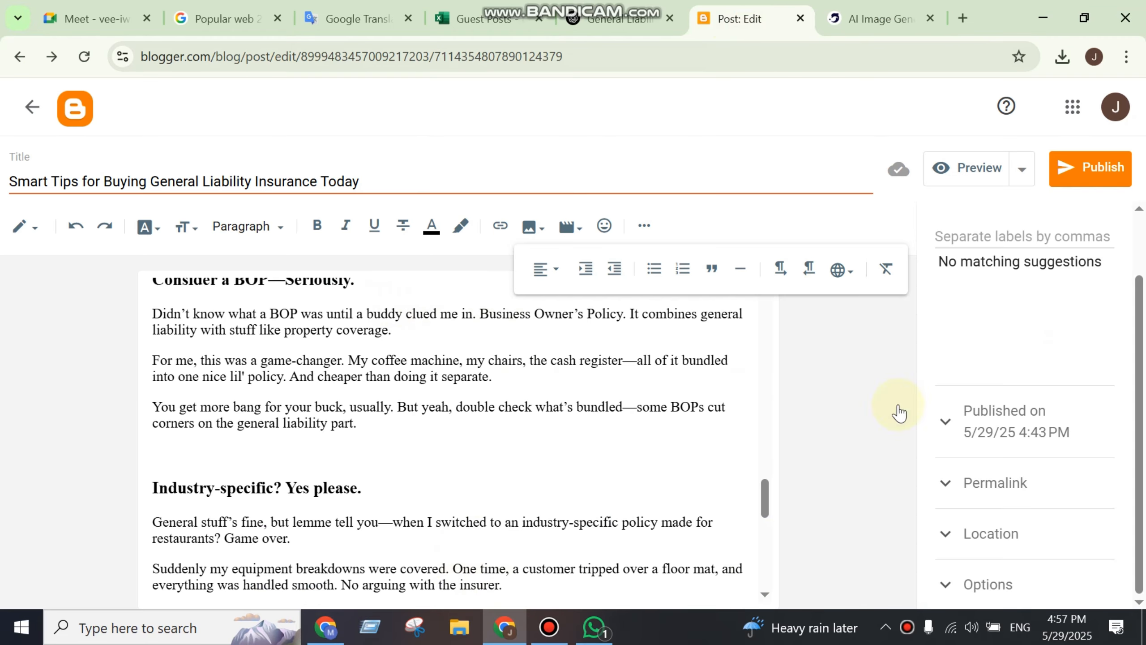
# - Upload the ddutput.jpg house image from the computer at the Industry-specific heading, skipping Google Photos
pyautogui.click(201, 465)
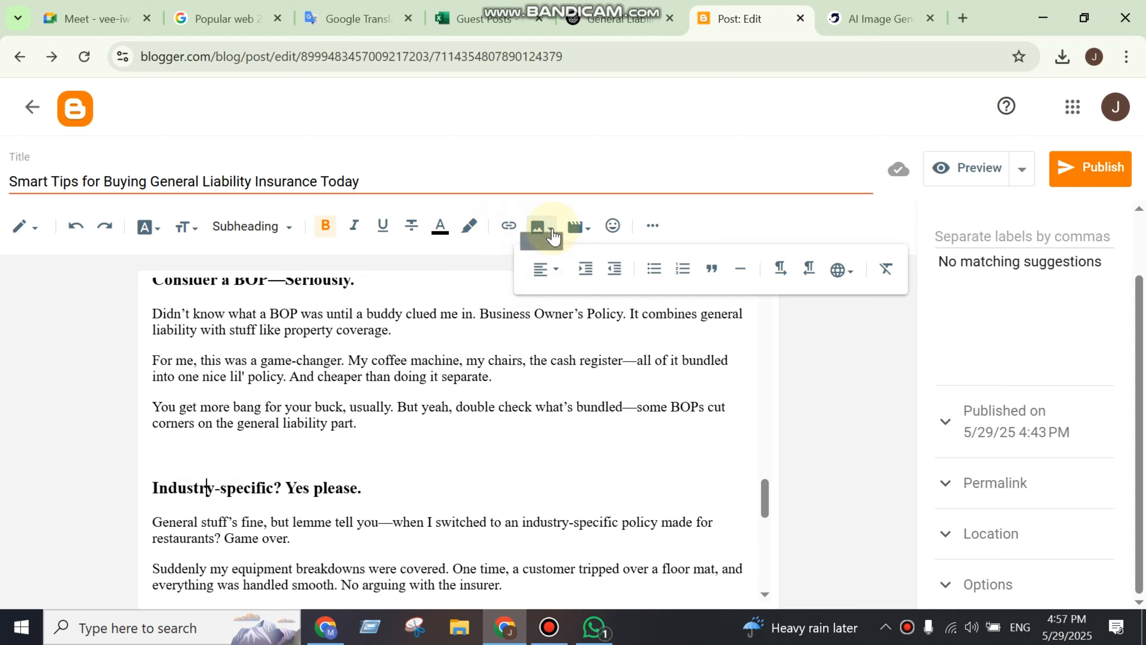
pyautogui.click(539, 230)
pyautogui.click(636, 324)
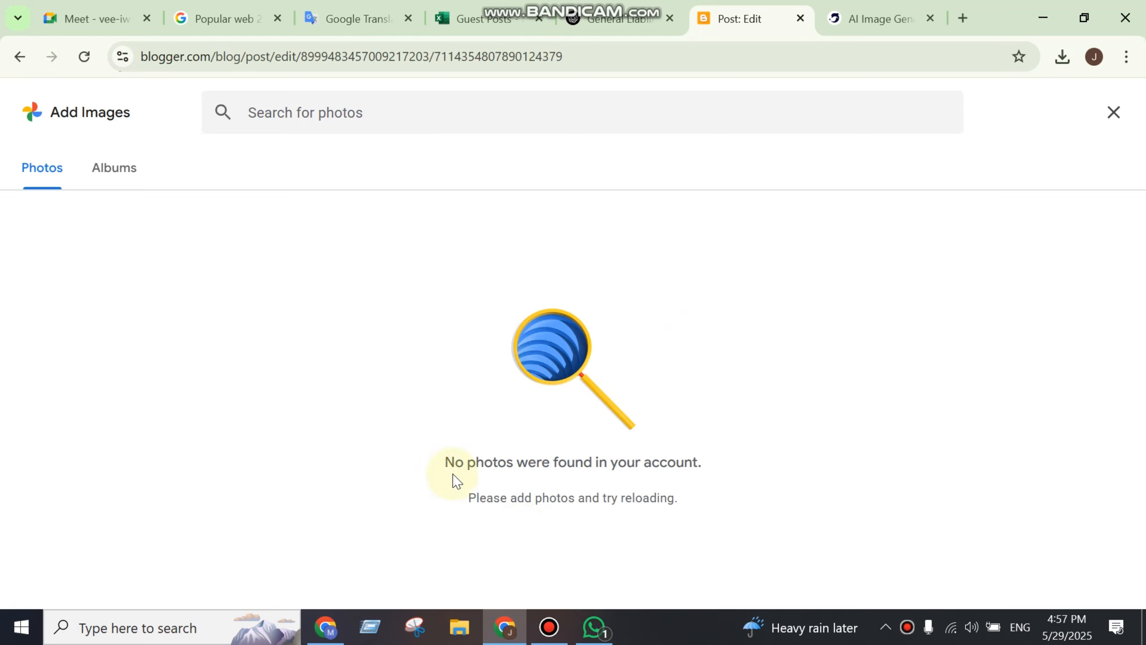
pyautogui.click(1115, 109)
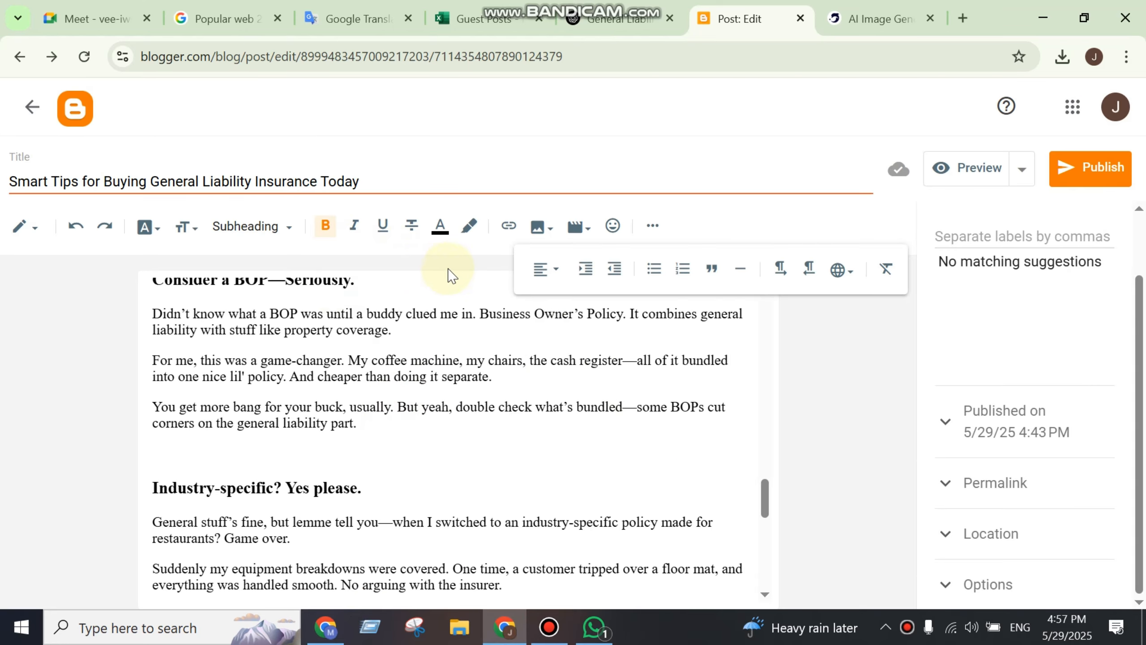
pyautogui.click(540, 227)
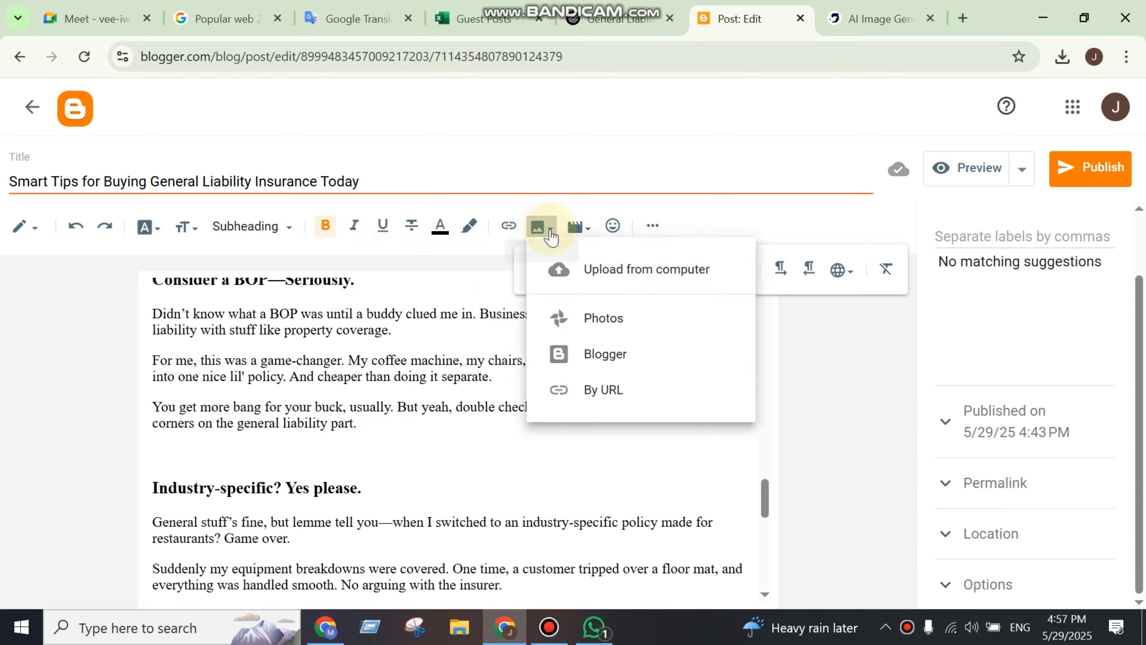
pyautogui.click(660, 282)
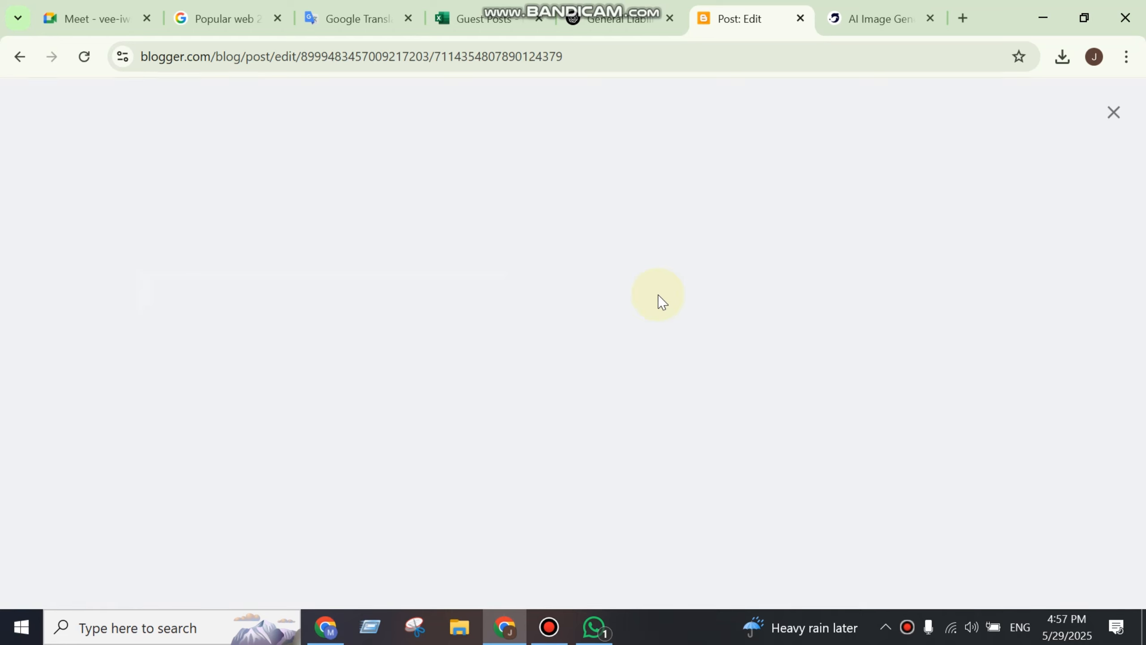
pyautogui.click(592, 438)
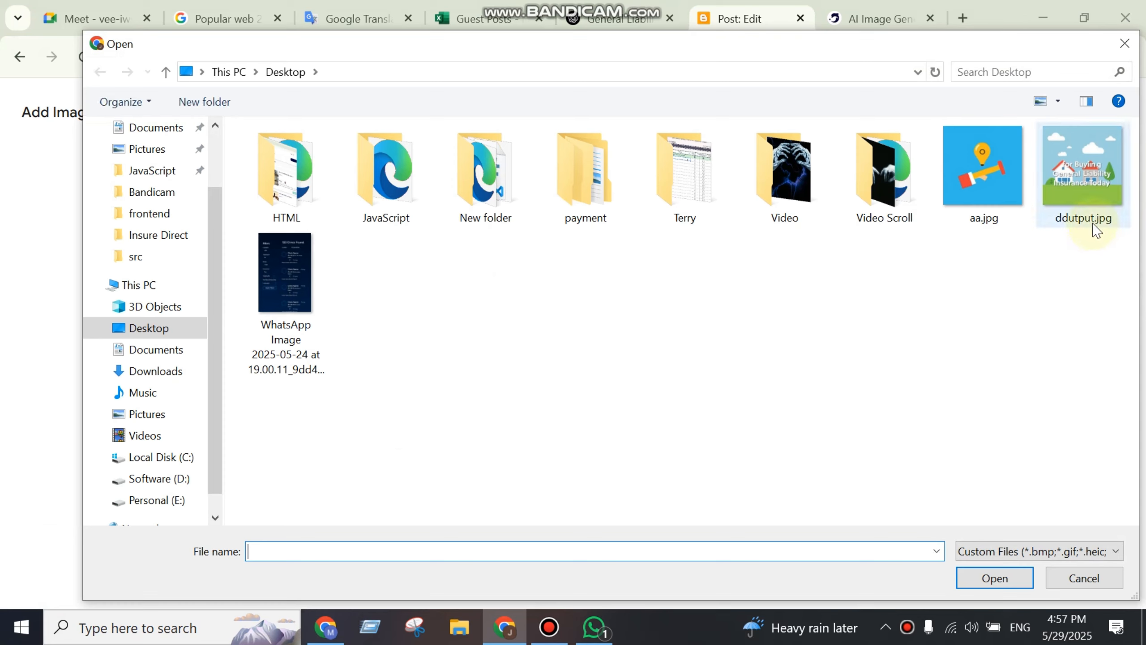
pyautogui.click(1076, 196)
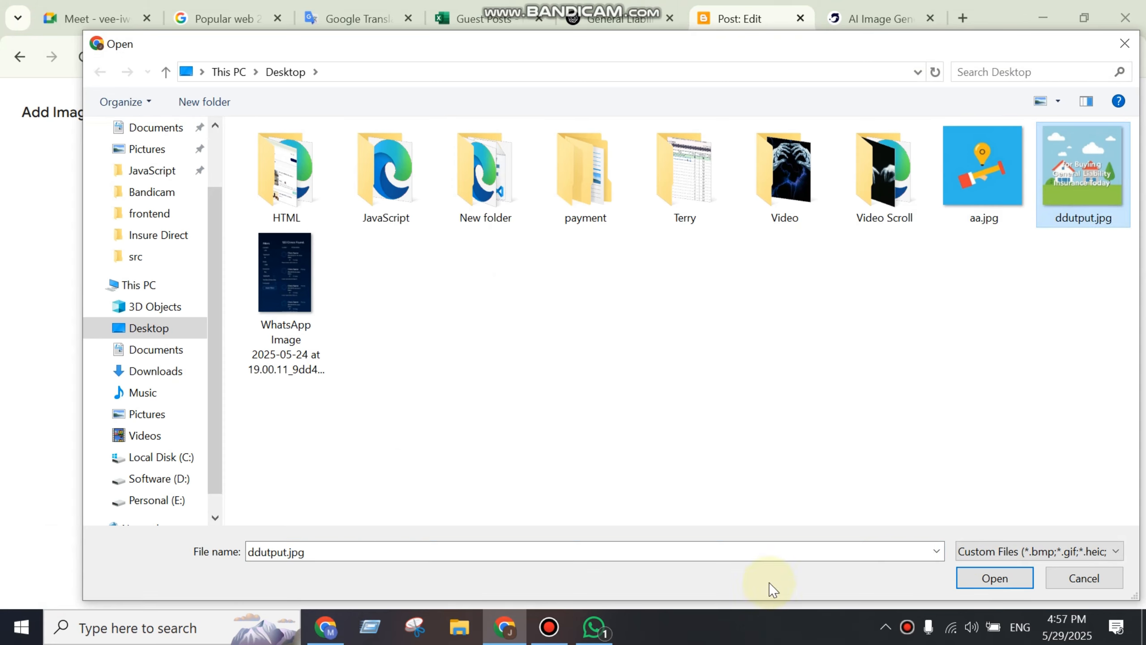
pyautogui.click(1014, 578)
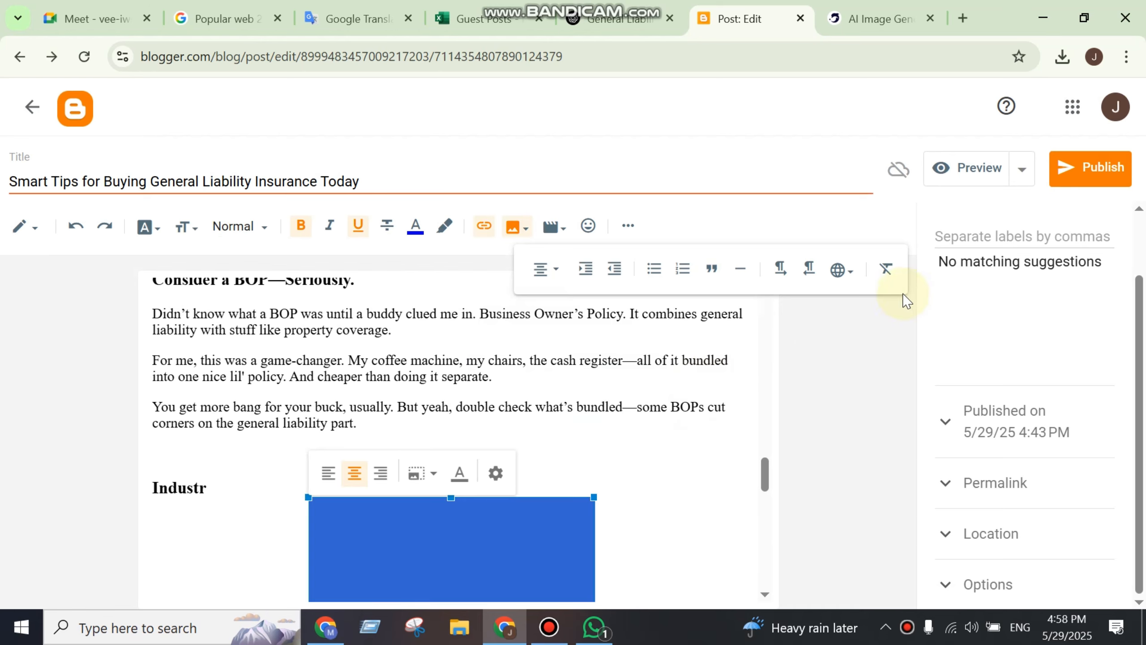
# - Move the stray 'Industr' fragment back before 'y-specific' to restore the heading
pyautogui.scroll(-3, 727, 442)
pyautogui.click(723, 443)
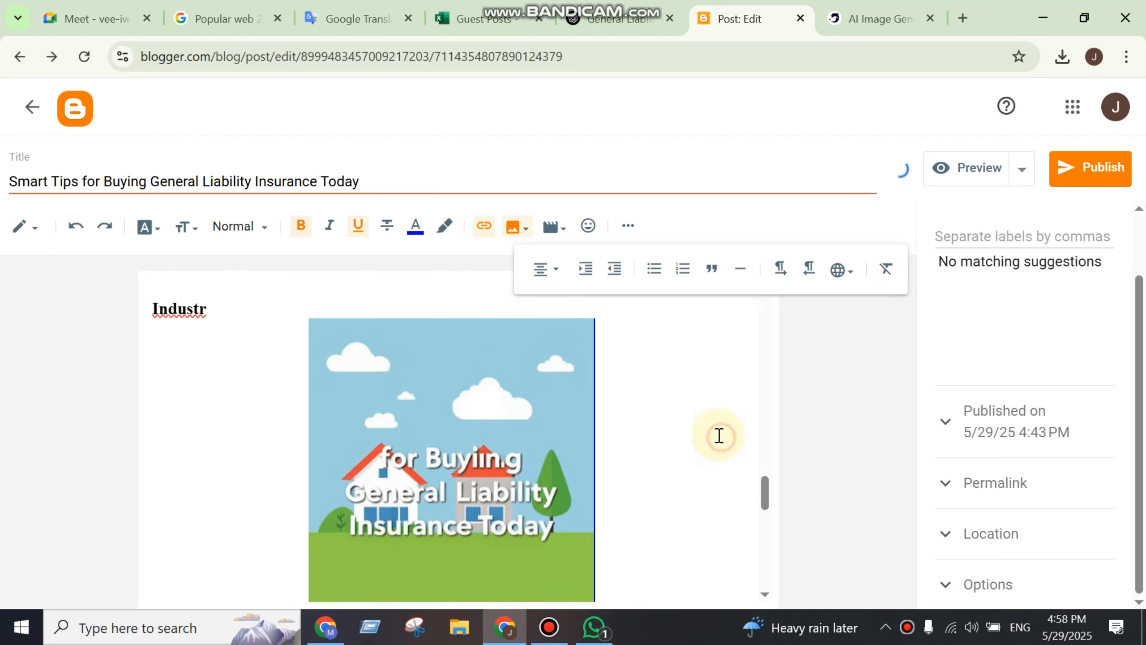
pyautogui.scroll(3, 607, 438)
pyautogui.scroll(-7, 617, 445)
pyautogui.scroll(6, 624, 448)
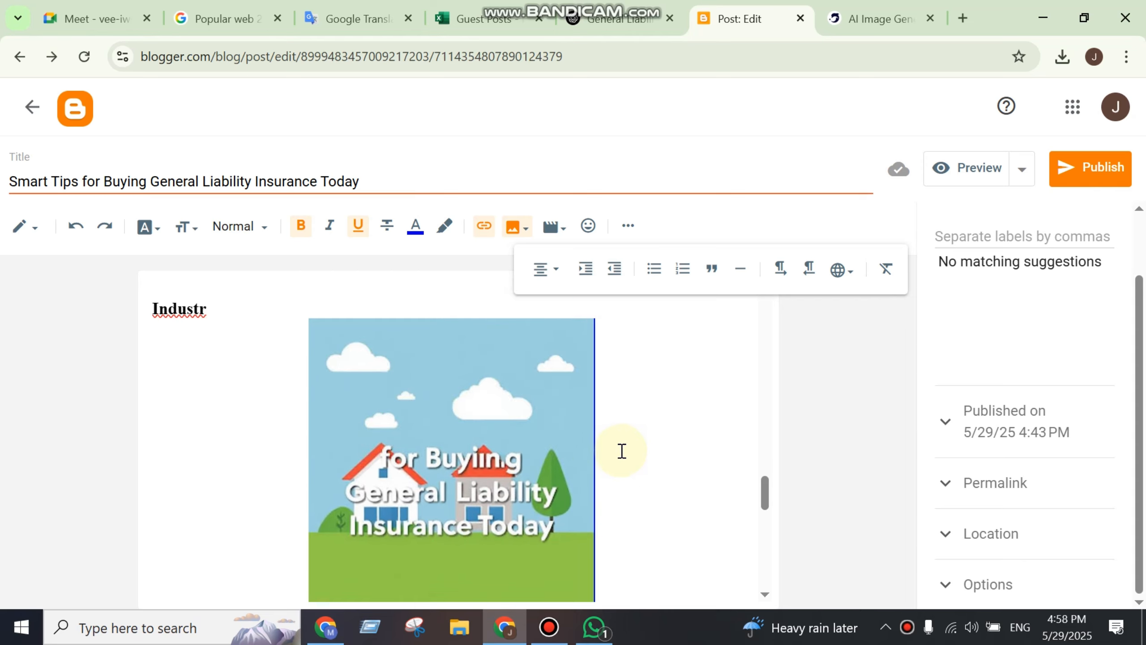
pyautogui.scroll(-6, 560, 433)
pyautogui.scroll(8, 580, 452)
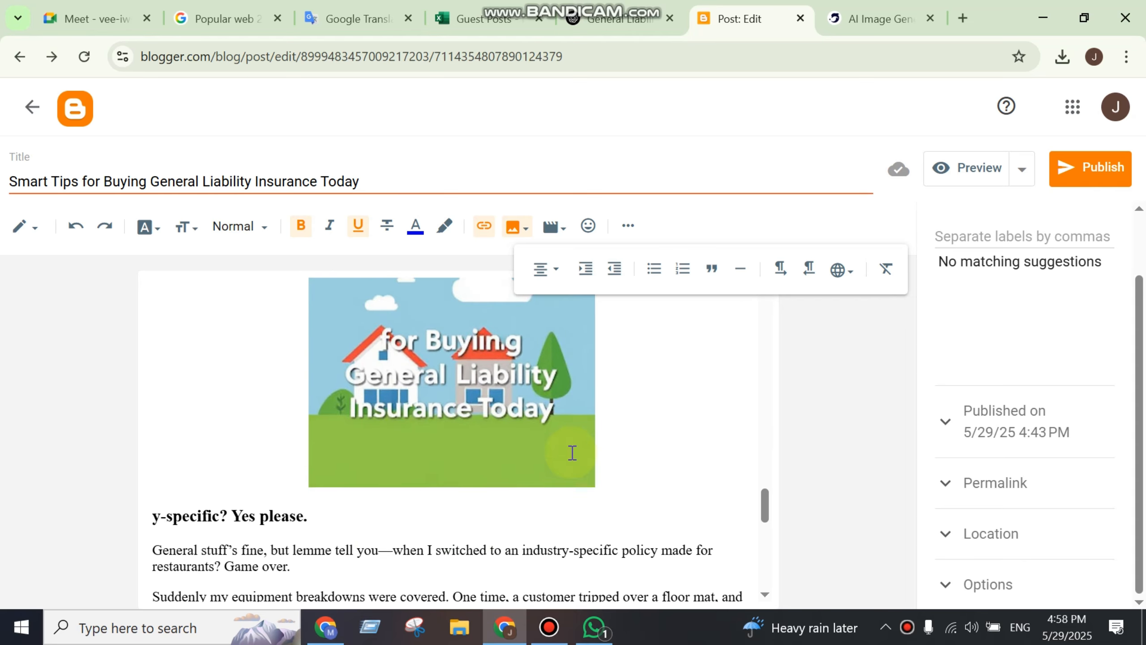
pyautogui.click(226, 488)
pyautogui.doubleClick(161, 488)
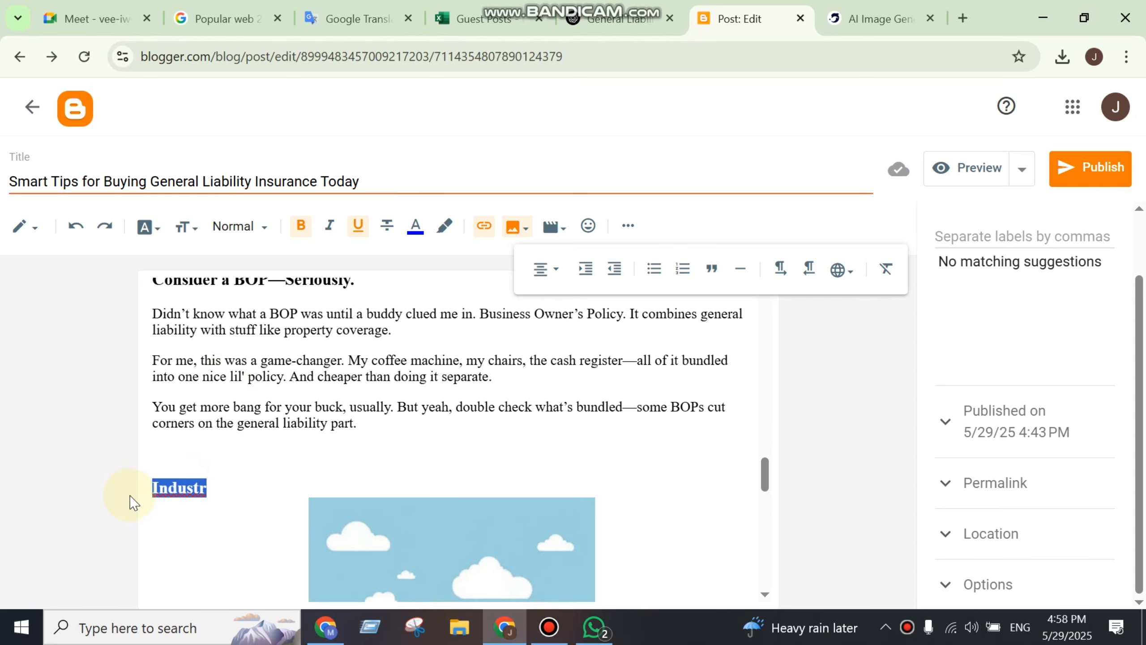
pyautogui.press('BackSpace')
pyautogui.press('BackSpace')
pyautogui.press('BackSpace')
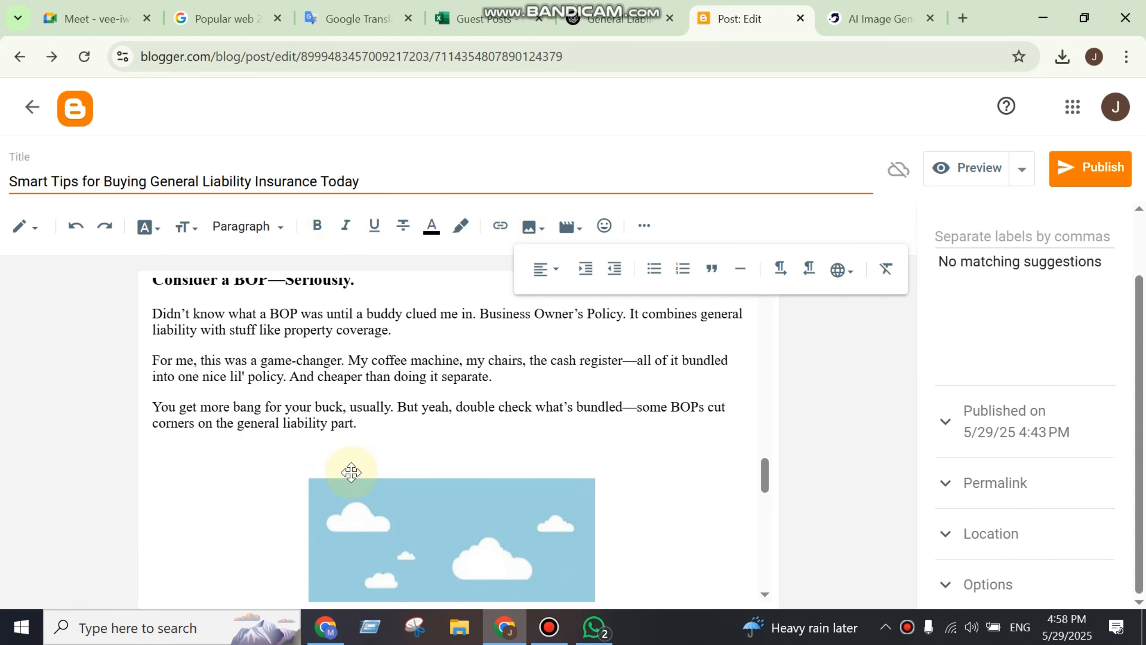
pyautogui.scroll(-7, 332, 484)
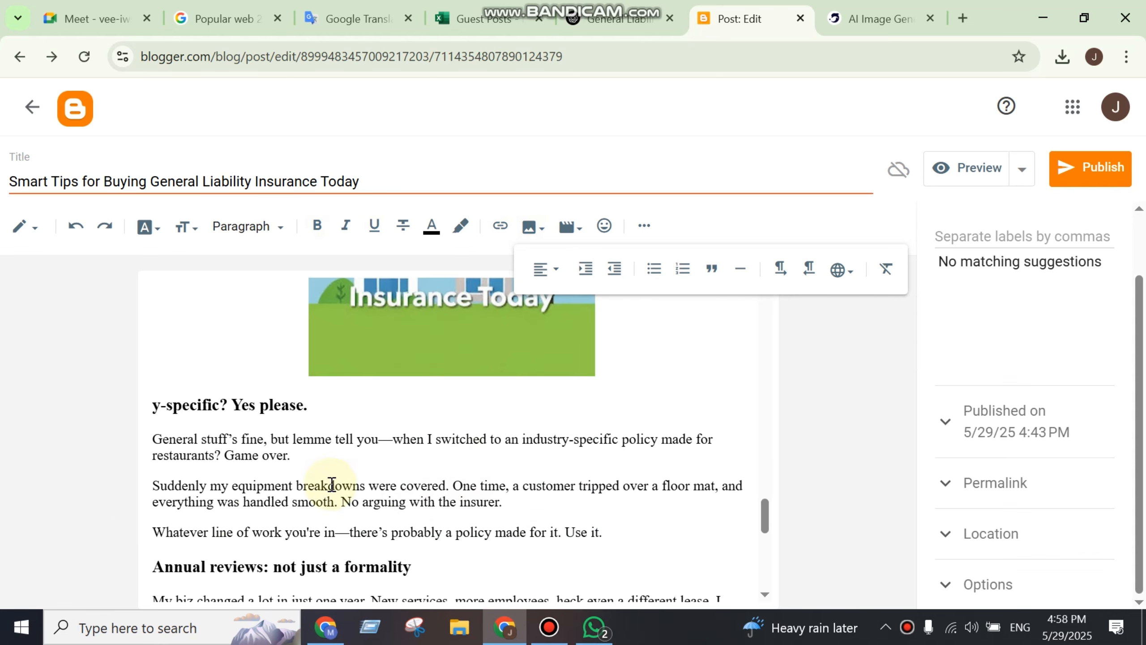
pyautogui.click(156, 410)
pyautogui.write('Industr')
# - Scroll through the post below the repaired heading down to the closing paragraph
pyautogui.click(378, 496)
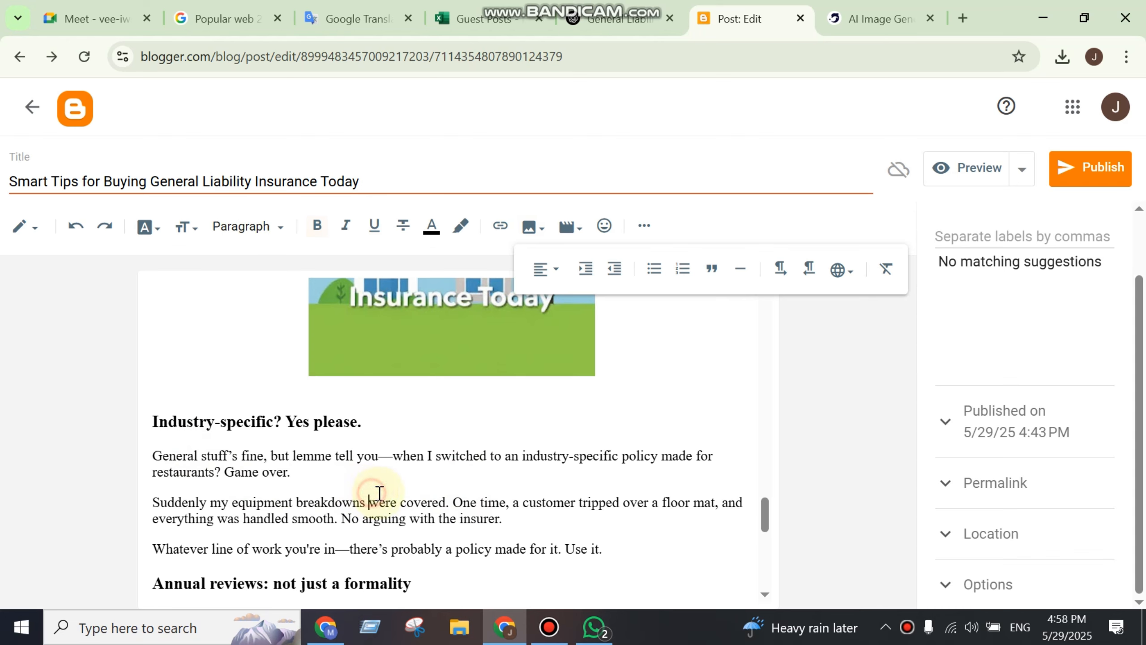
pyautogui.scroll(-1, 582, 507)
pyautogui.scroll(-10, 581, 507)
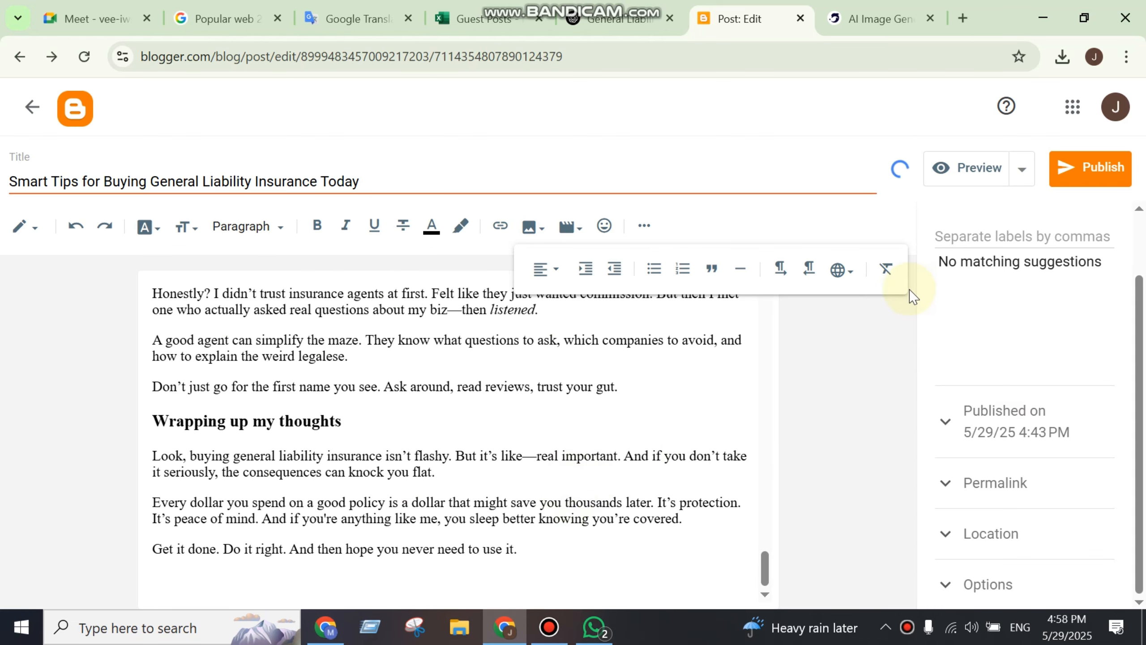
pyautogui.click(596, 477)
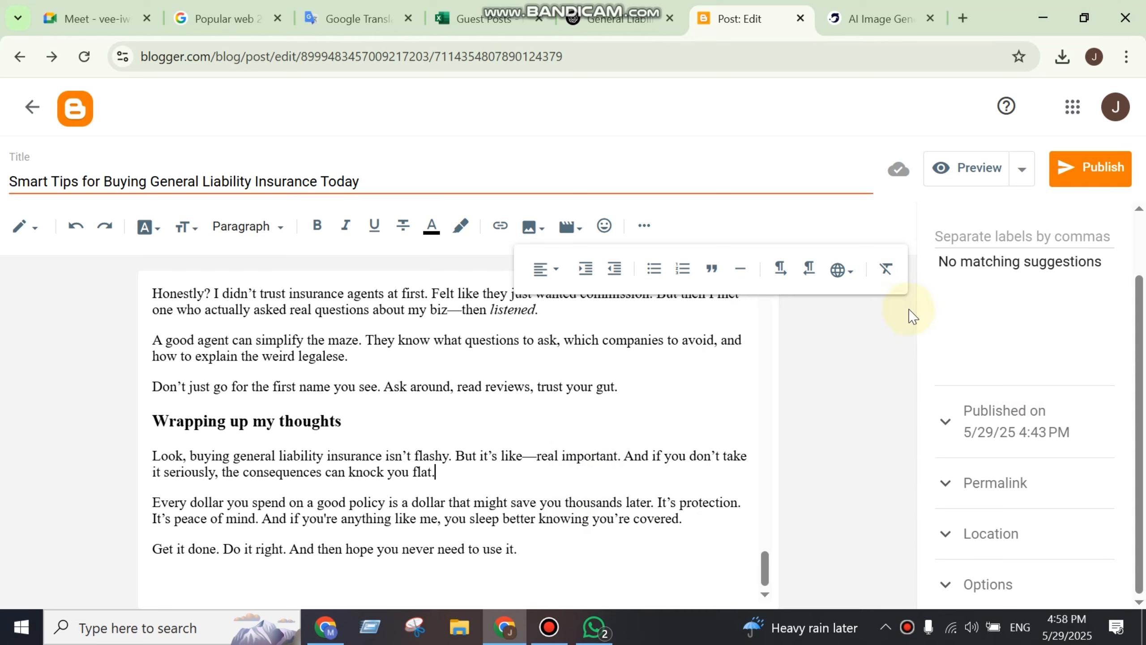
pyautogui.scroll(2, 938, 298)
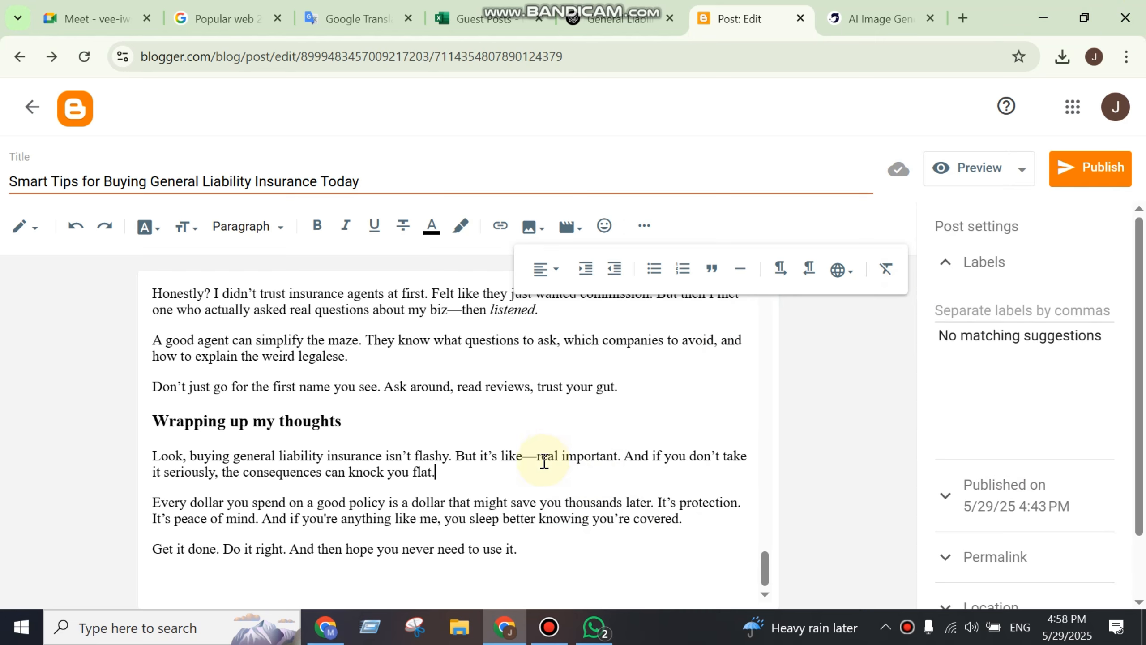
pyautogui.scroll(15, 382, 496)
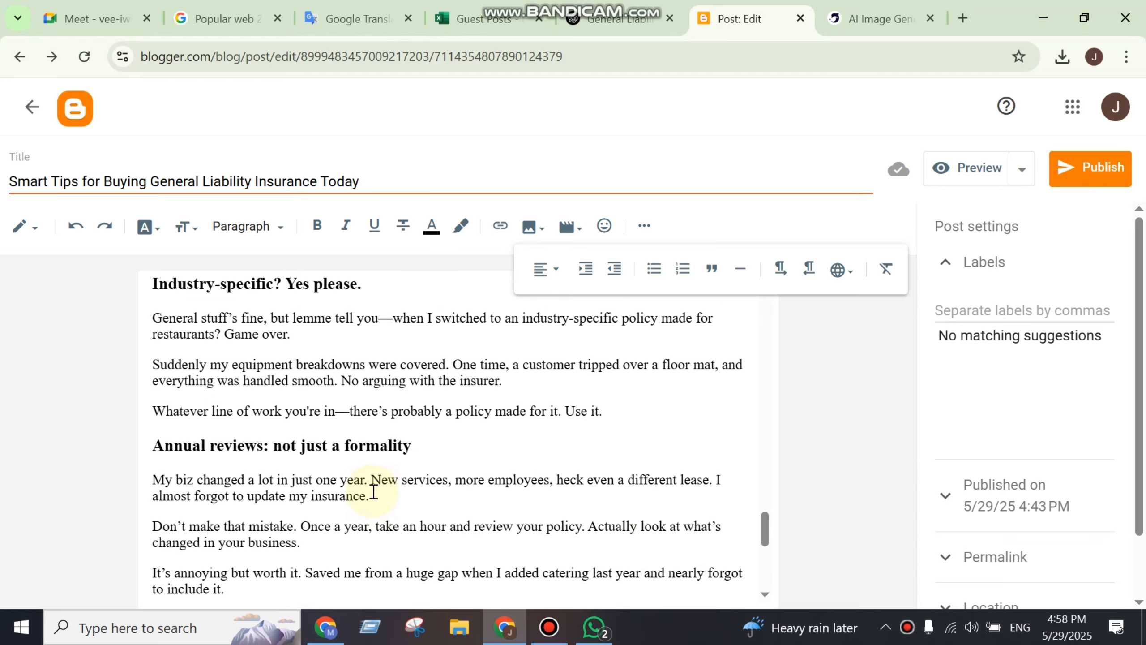
pyautogui.scroll(10, 560, 506)
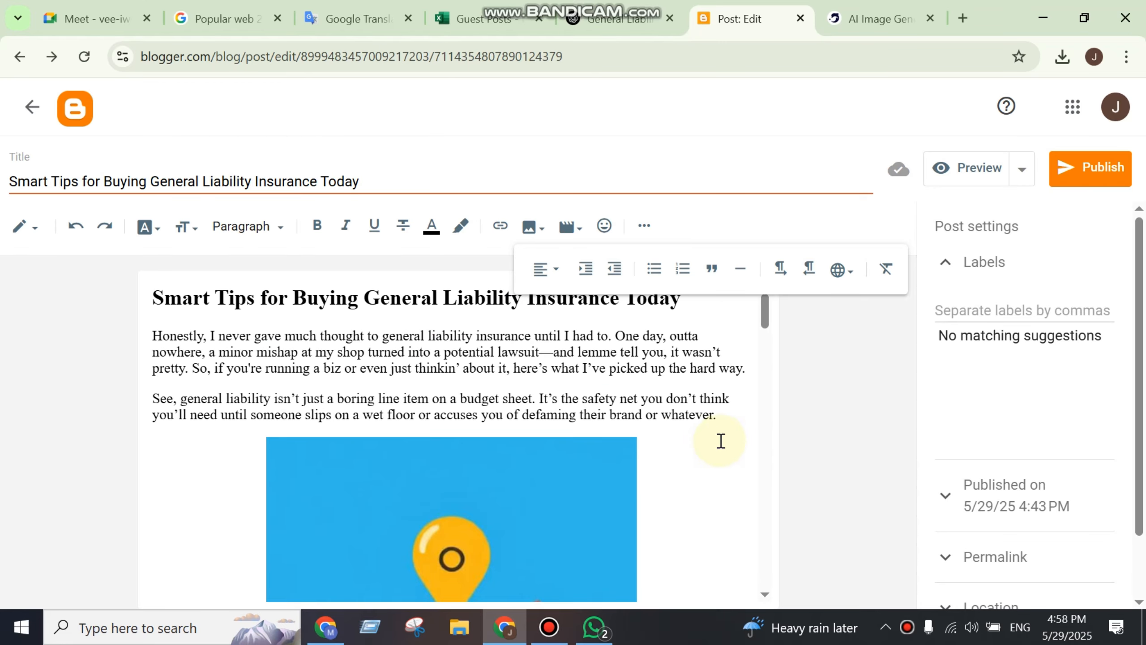
# - Search the page for 'tips' and jump to the next match
pyautogui.doubleClick(219, 298)
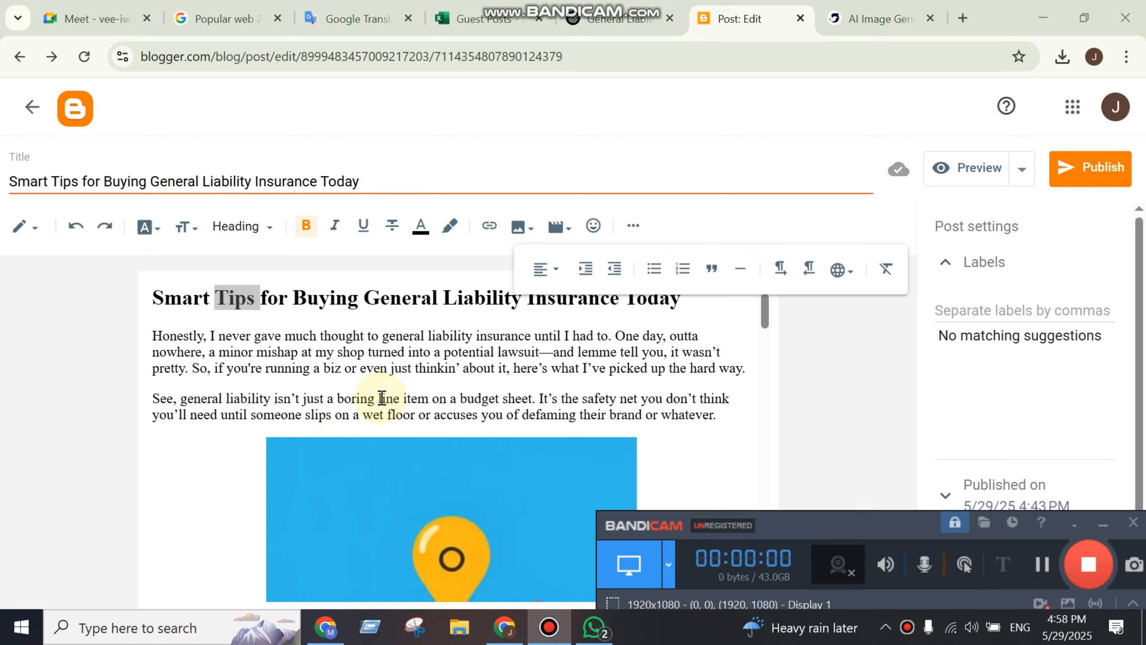
pyautogui.click(376, 368)
pyautogui.hotkey('ctrl', 'f')
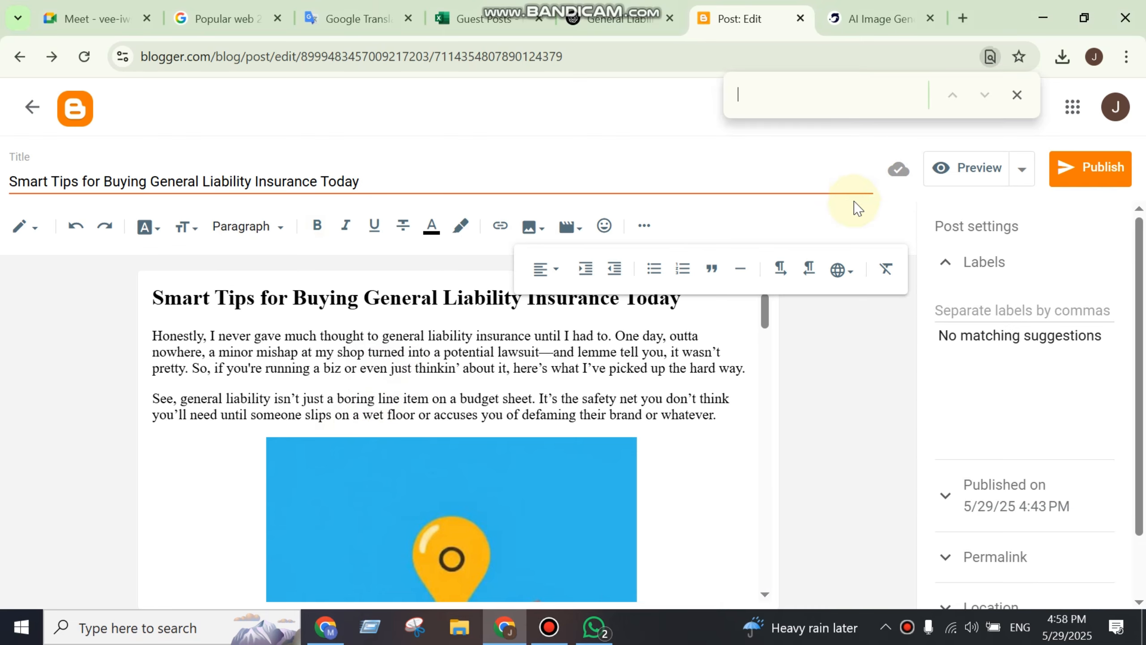
pyautogui.write('tips')
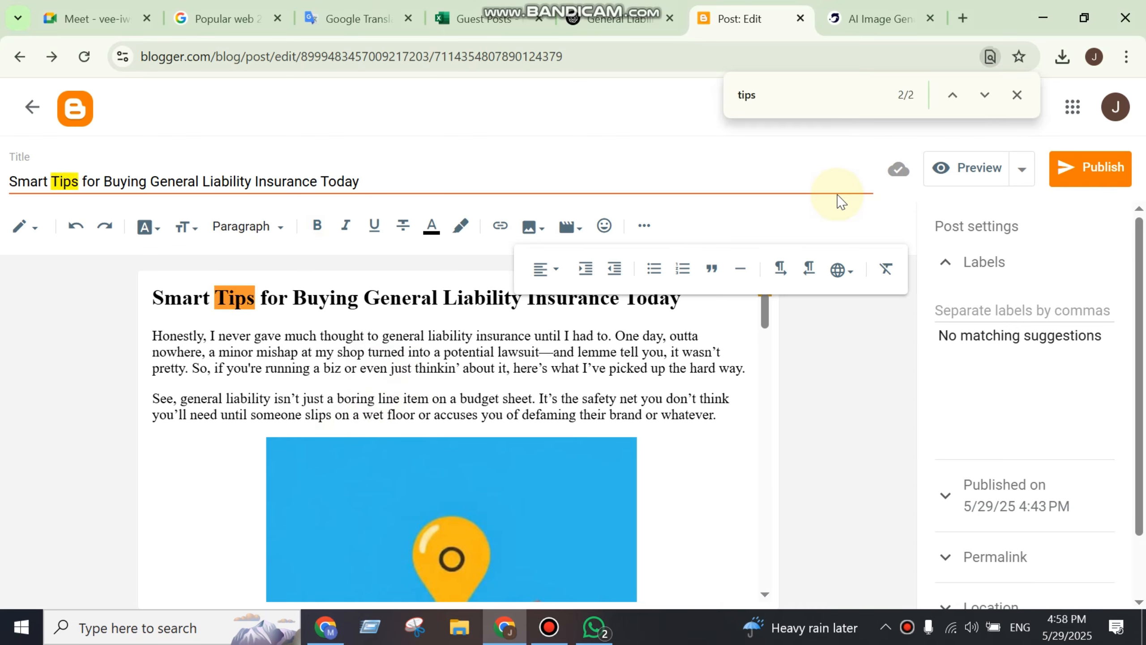
pyautogui.press('Return')
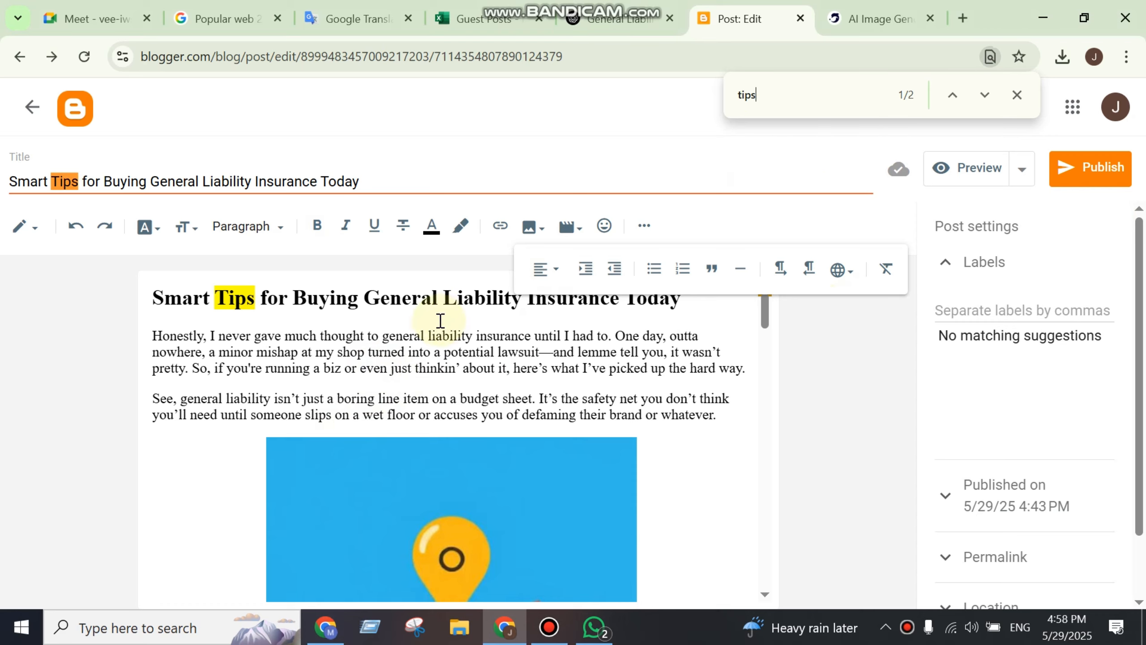
# - Search the page for 'Liability' instead and scroll through the matches
pyautogui.doubleClick(473, 299)
pyautogui.hotkey('ctrl', 'c')
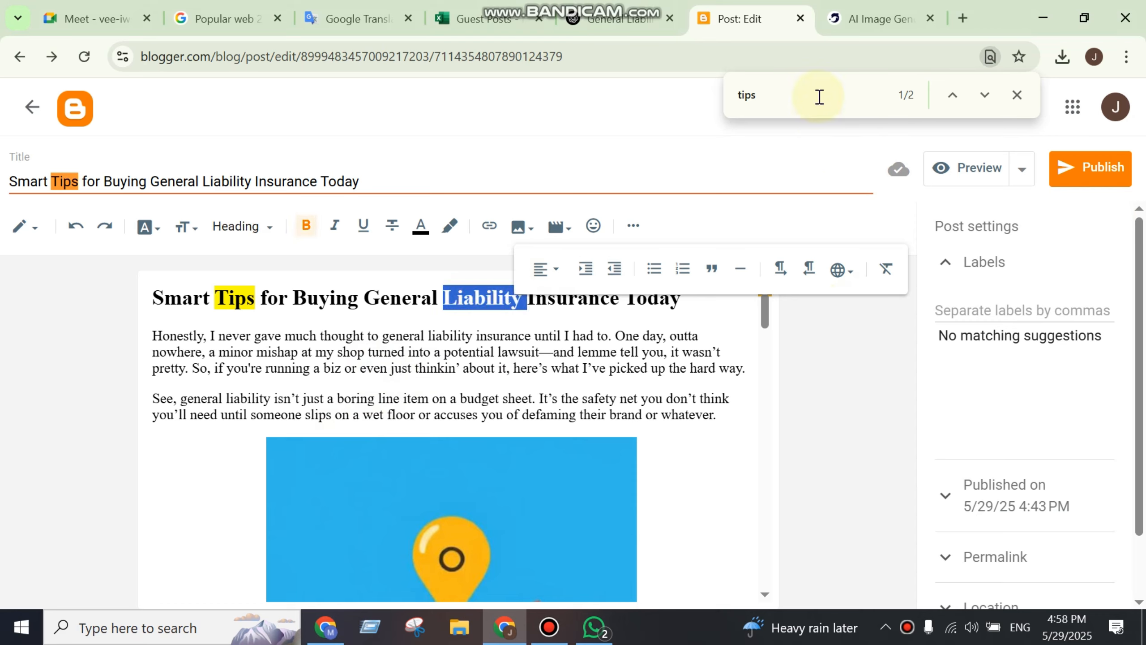
pyautogui.click(824, 101)
pyautogui.hotkey('ctrl', 'v')
pyautogui.scroll(-10, 627, 466)
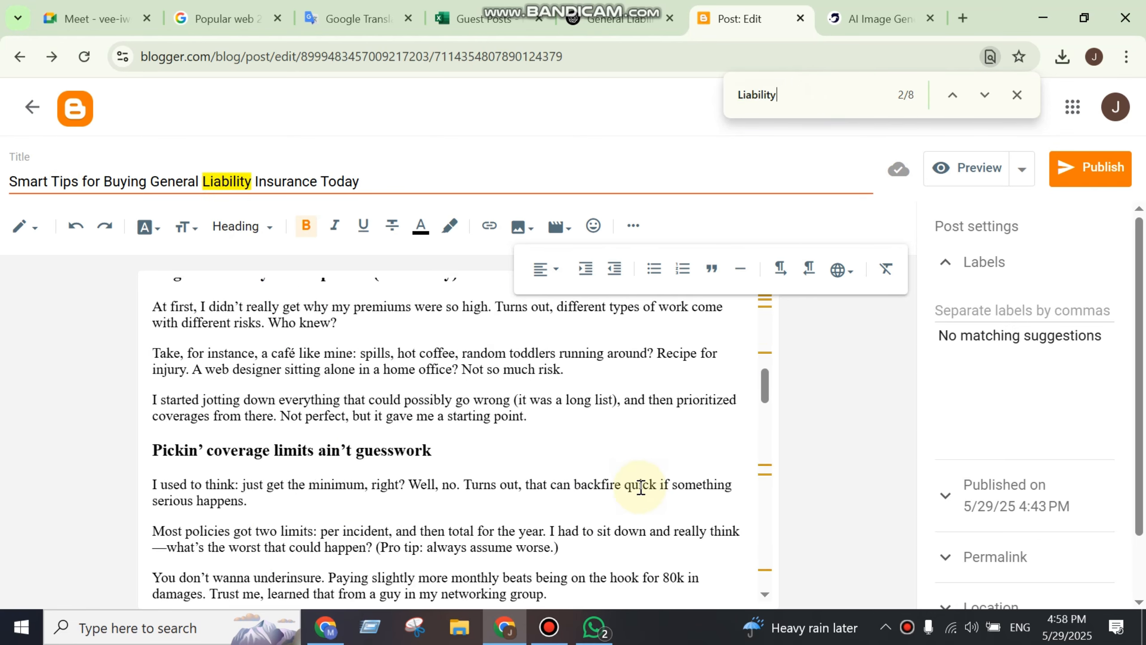
pyautogui.scroll(-10, 650, 481)
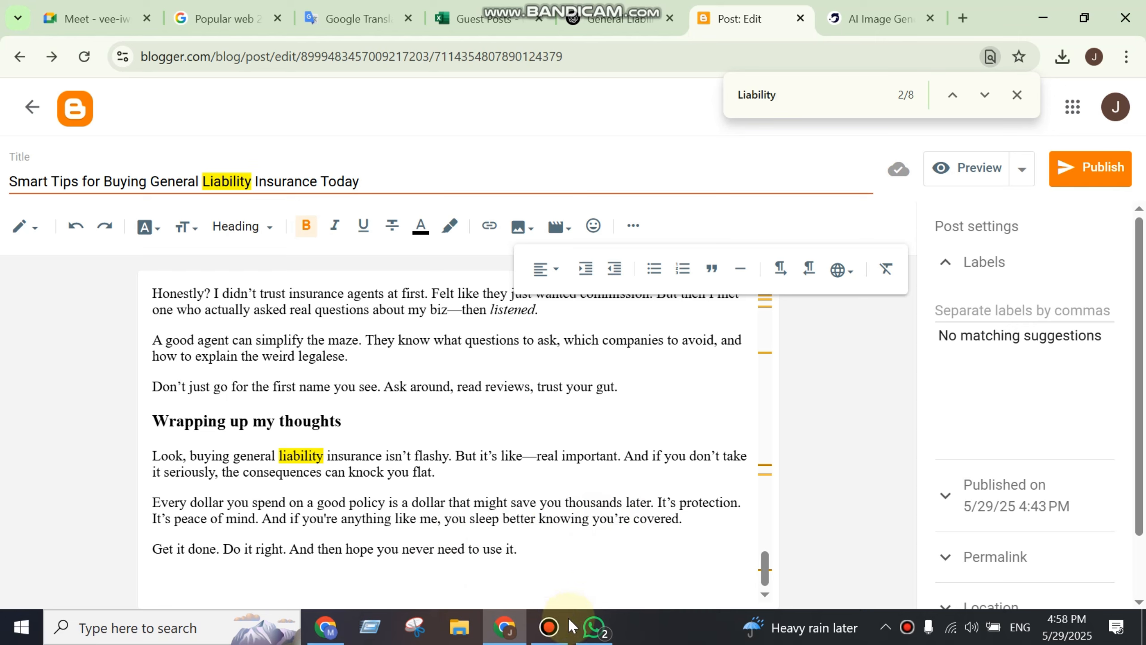
# - Bring the blog post back to the front, then switch to the Google Meet call
pyautogui.click(549, 627)
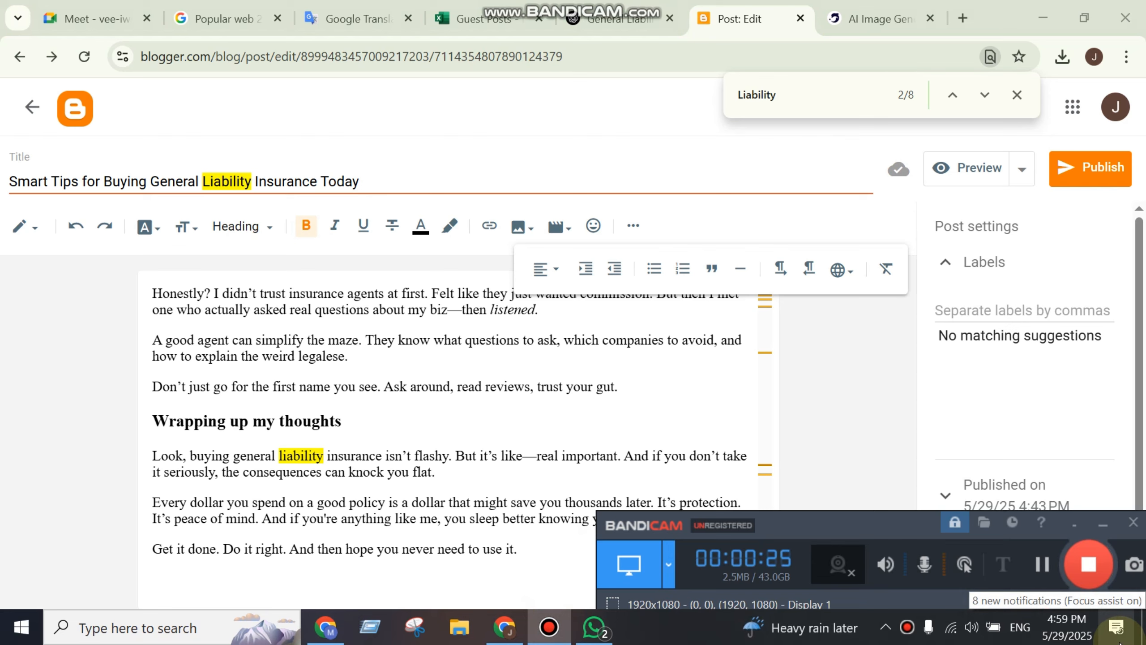
pyautogui.click(523, 456)
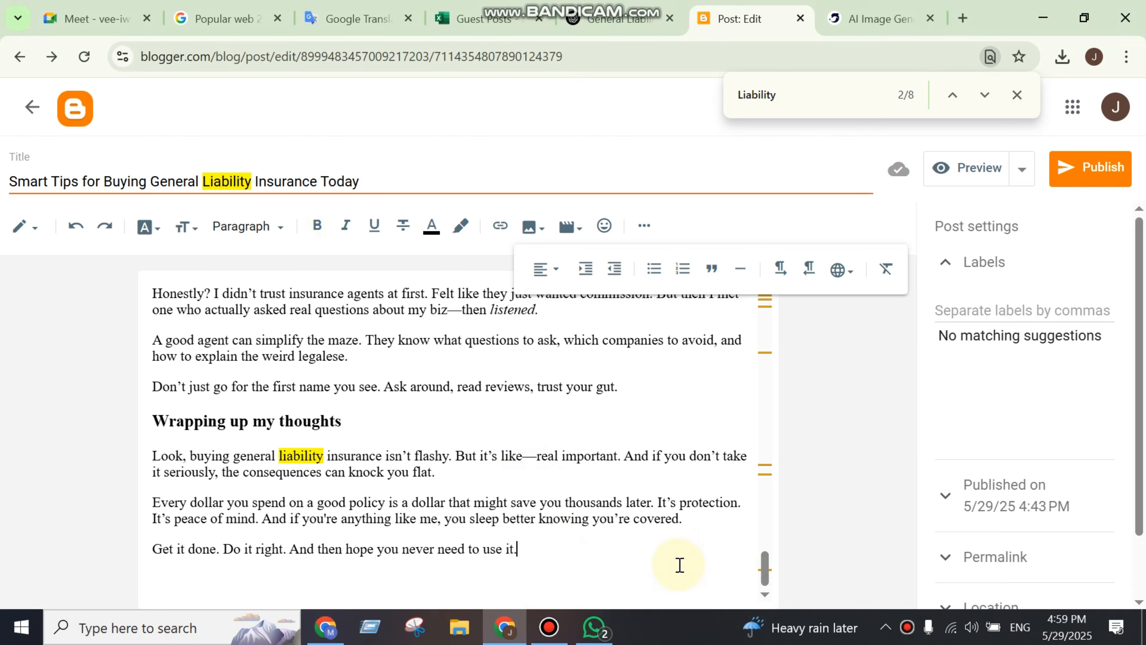
pyautogui.click(86, 18)
# - Admit the waiting caller and open Wikipedia's Professional liability insurance article from the search results
pyautogui.click(1018, 496)
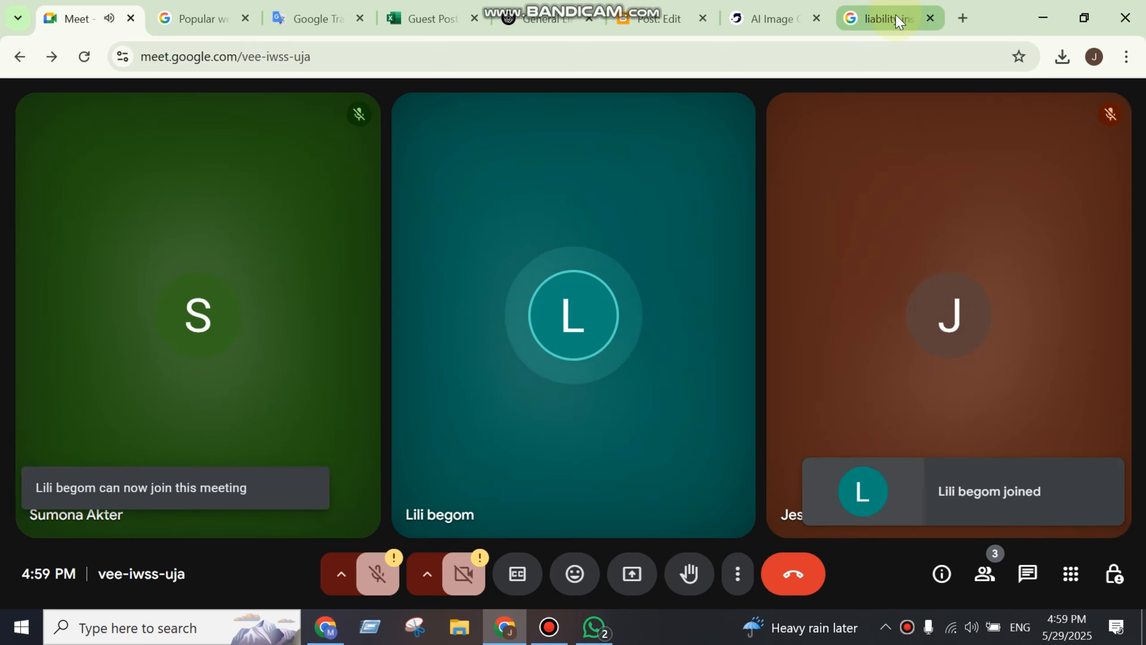
pyautogui.click(894, 12)
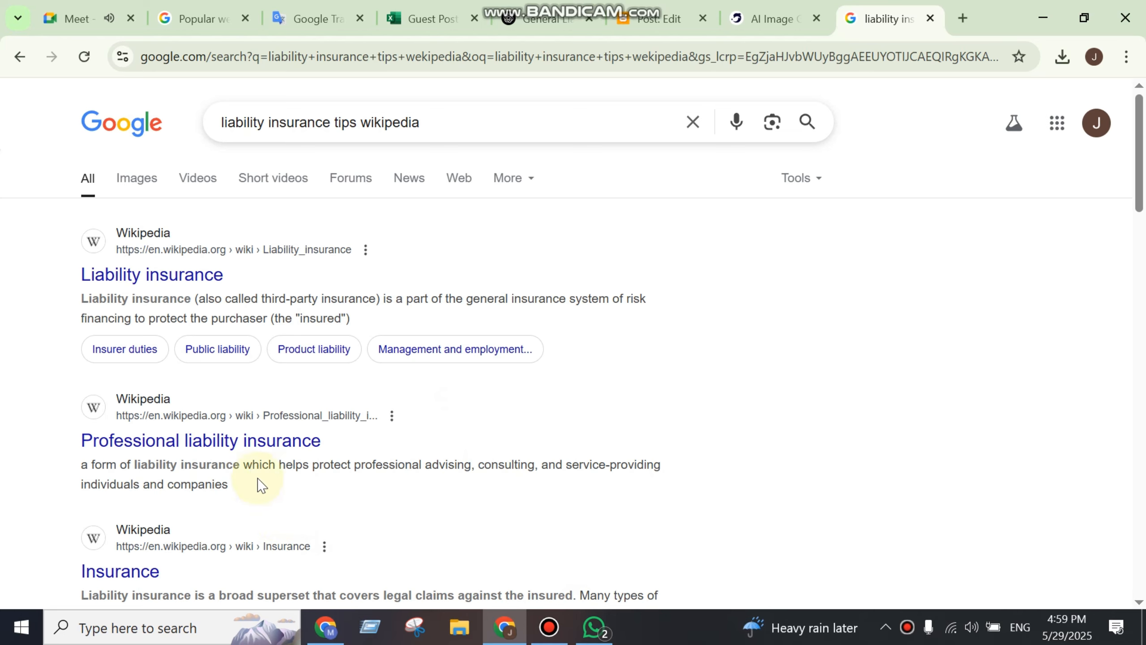
pyautogui.middleClick(251, 442)
pyautogui.click(885, 20)
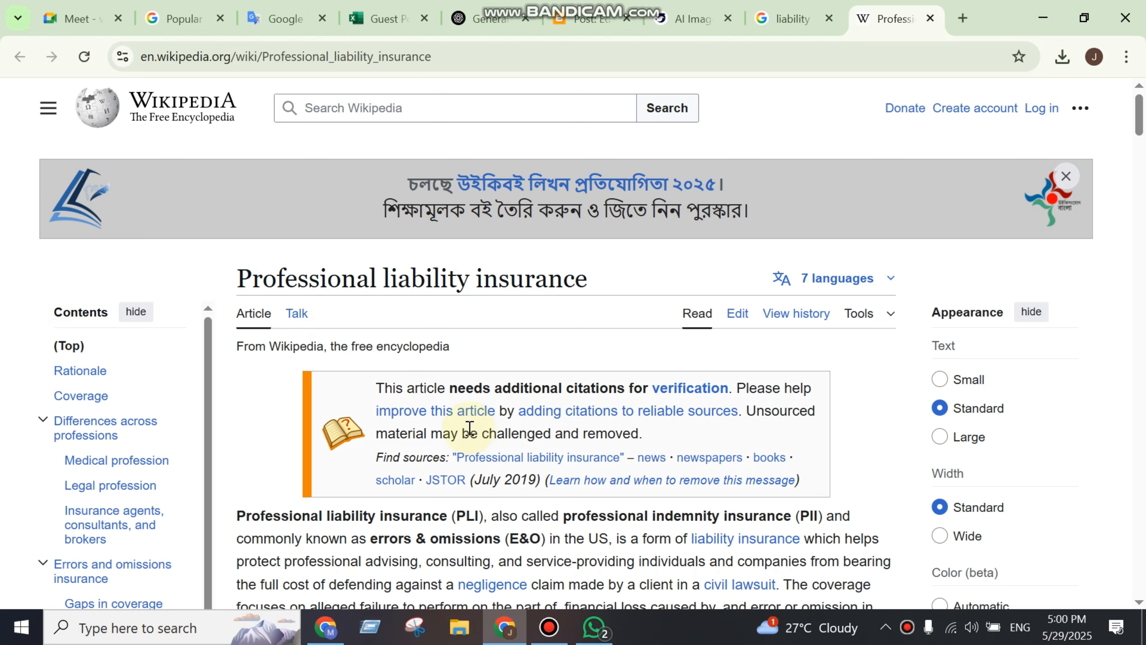
pyautogui.scroll(-8, 469, 455)
pyautogui.scroll(8, 468, 455)
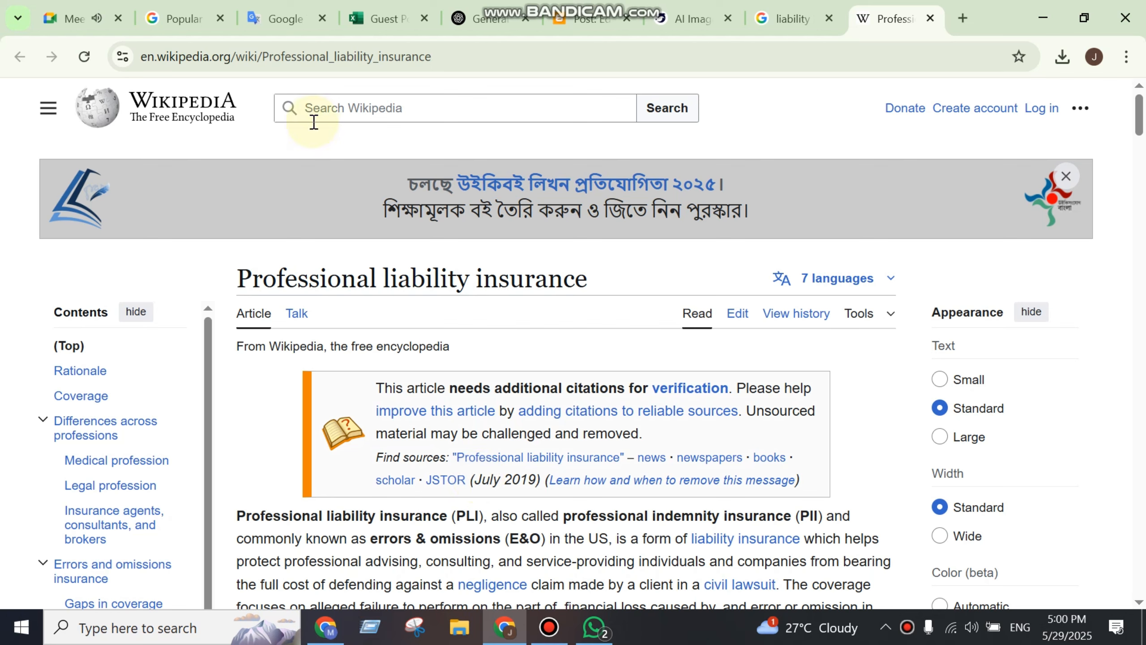
# - Copy the Professional liability insurance Wikipedia URL and go back to the Blogger post editor
pyautogui.click(450, 52)
pyautogui.hotkey('ctrl', 'c')
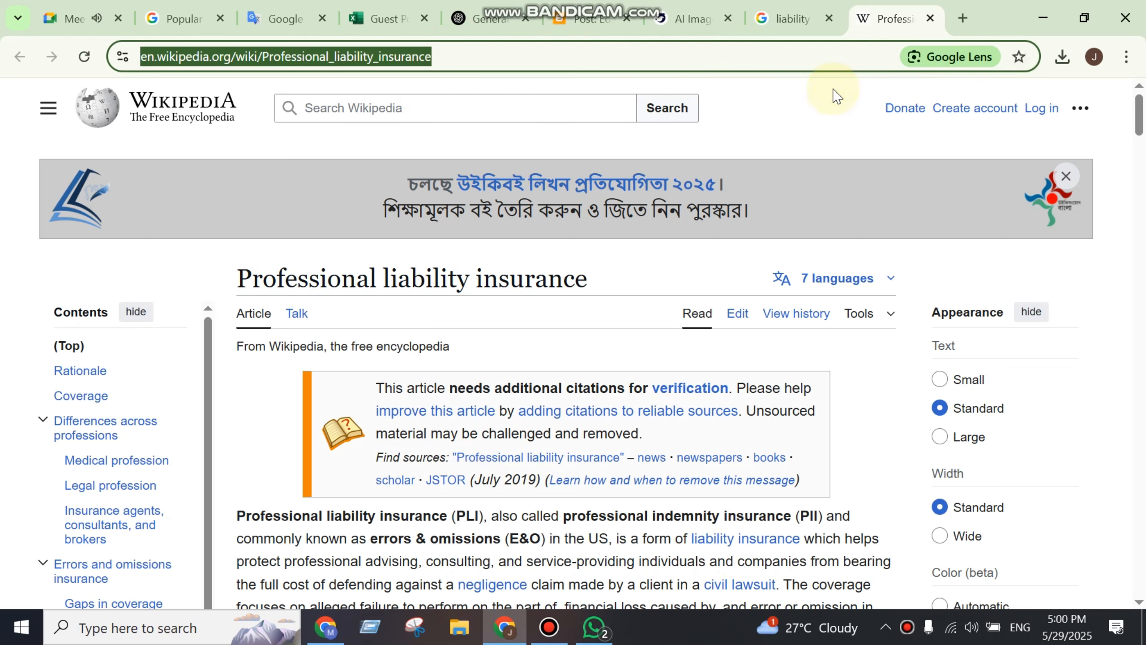
pyautogui.click(790, 17)
pyautogui.click(686, 18)
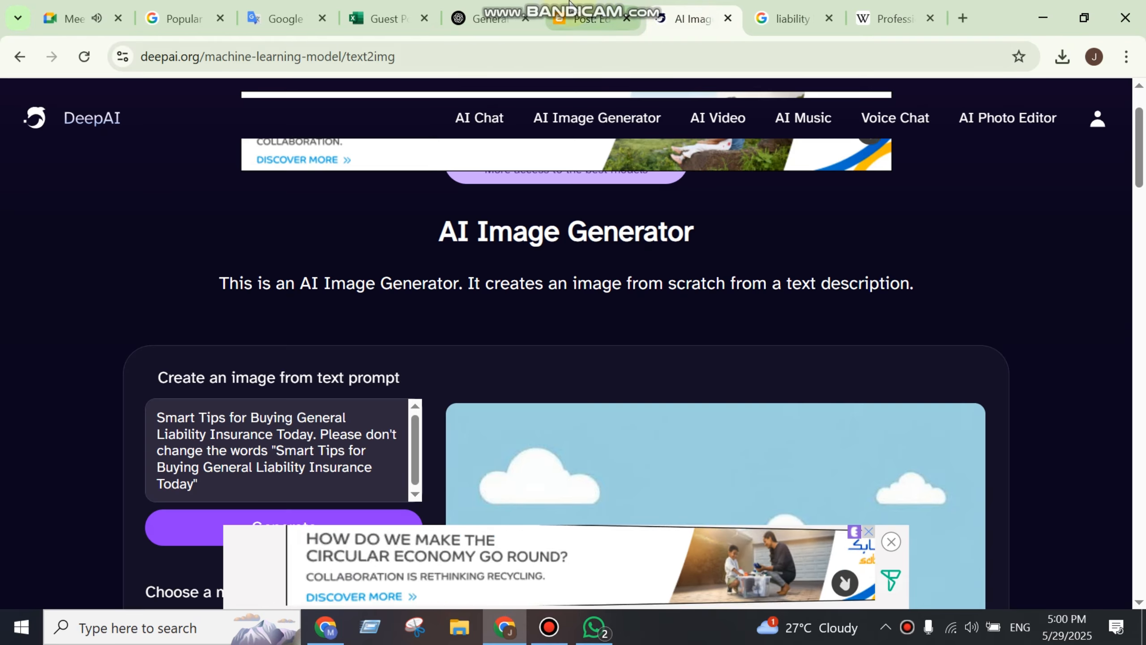
pyautogui.click(631, 23)
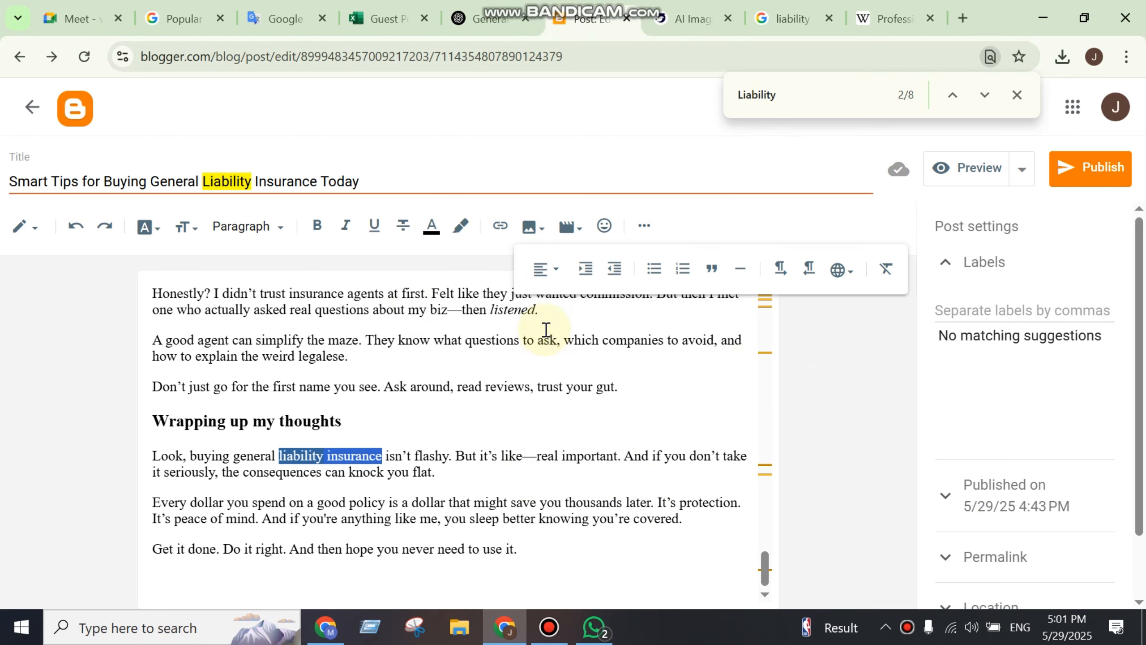
# - Hyperlink 'liability insurance' to the pasted Wikipedia Professional liability insurance URL
pyautogui.click(501, 225)
pyautogui.click(537, 333)
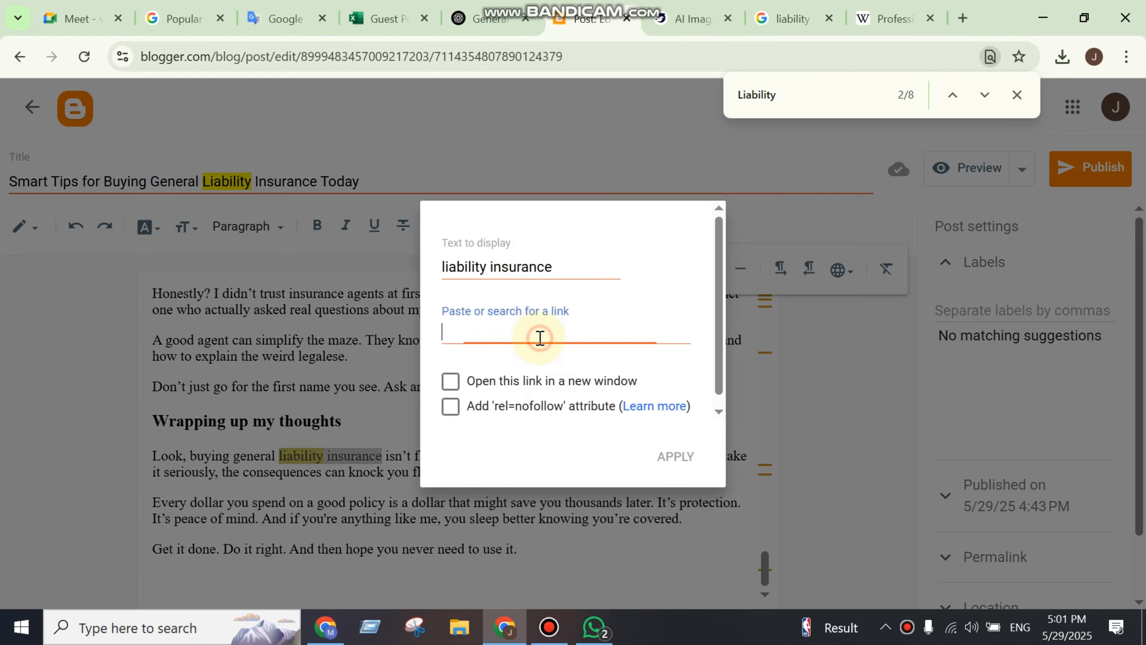
pyautogui.hotkey('ctrl', 'v')
pyautogui.click(667, 457)
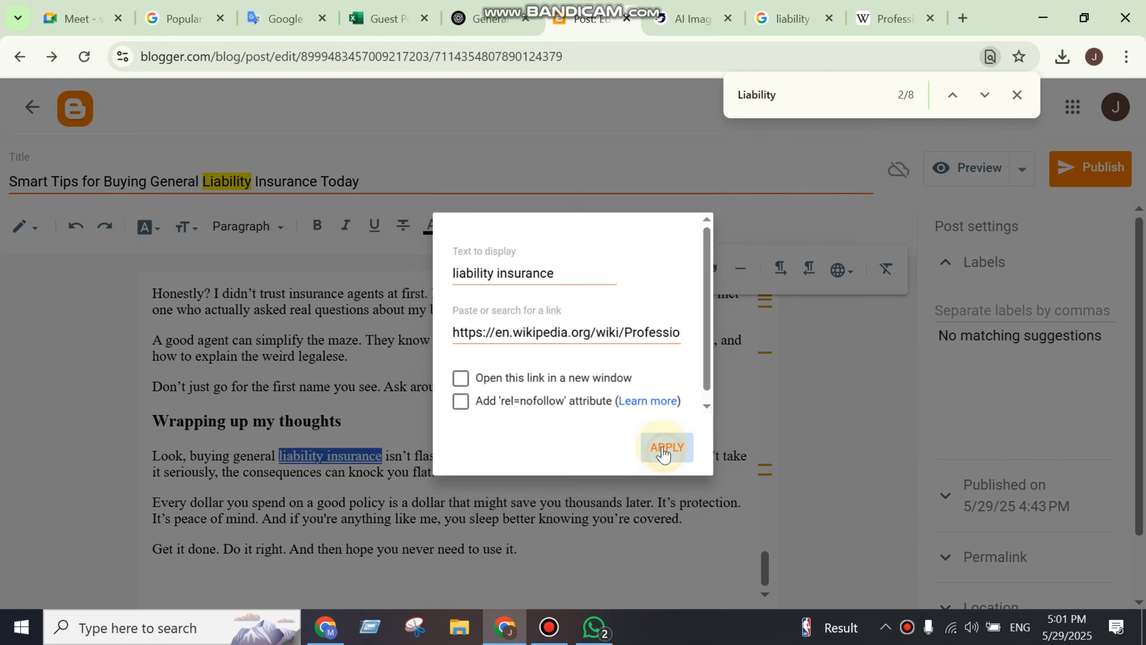
pyautogui.scroll(5, 614, 487)
pyautogui.scroll(15, 625, 499)
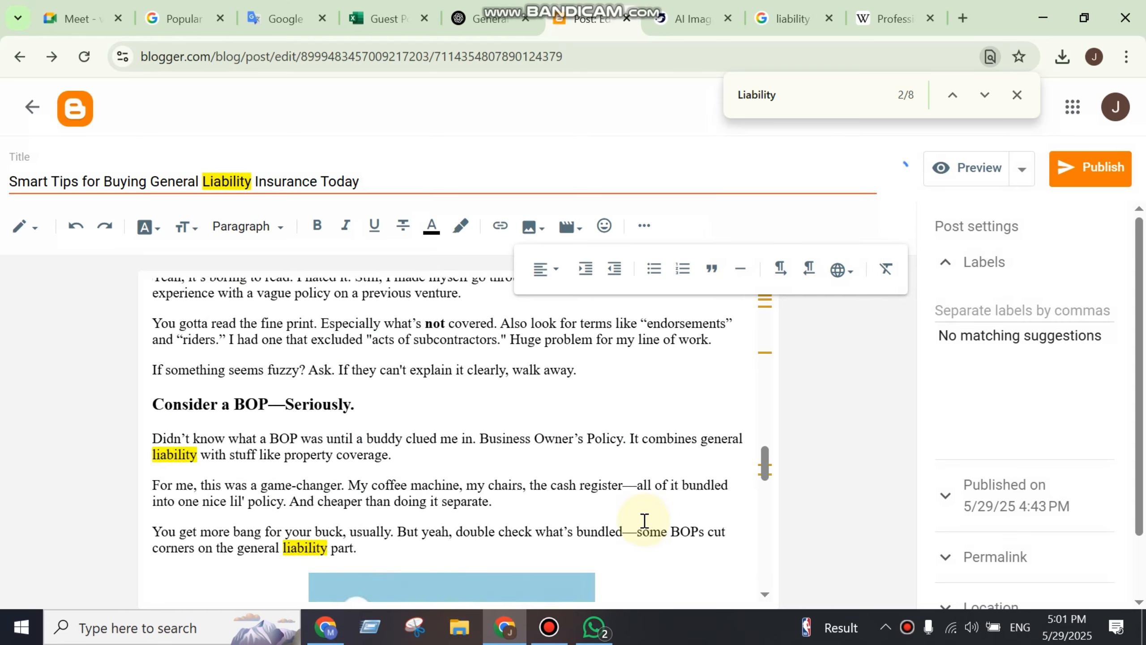
pyautogui.scroll(-5, 663, 505)
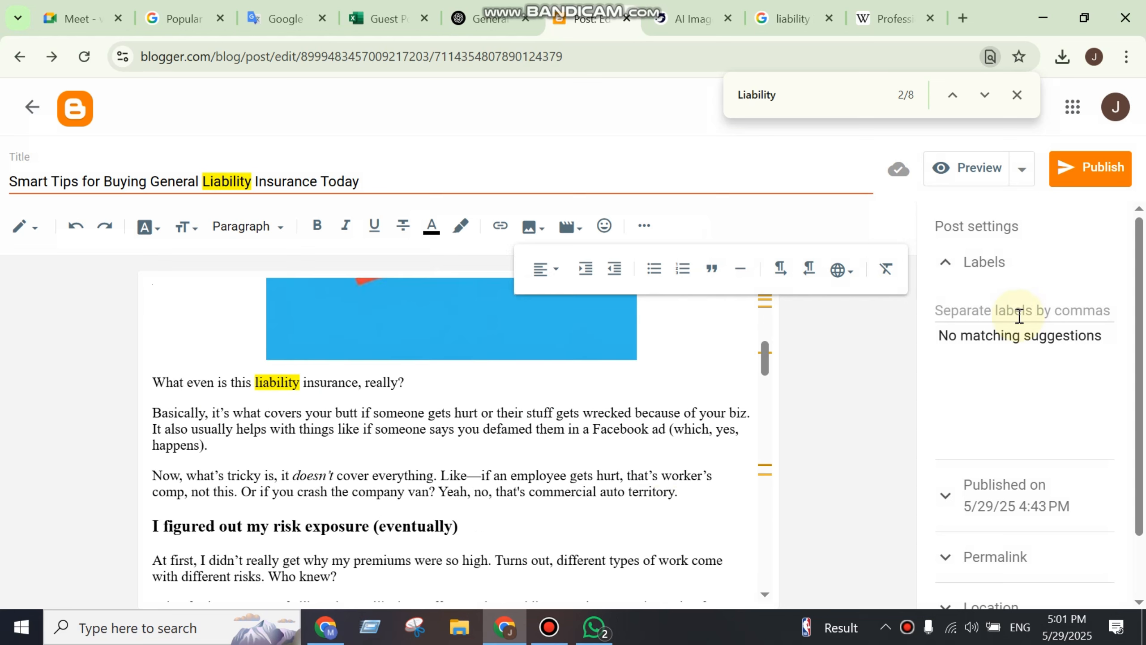
pyautogui.click(631, 513)
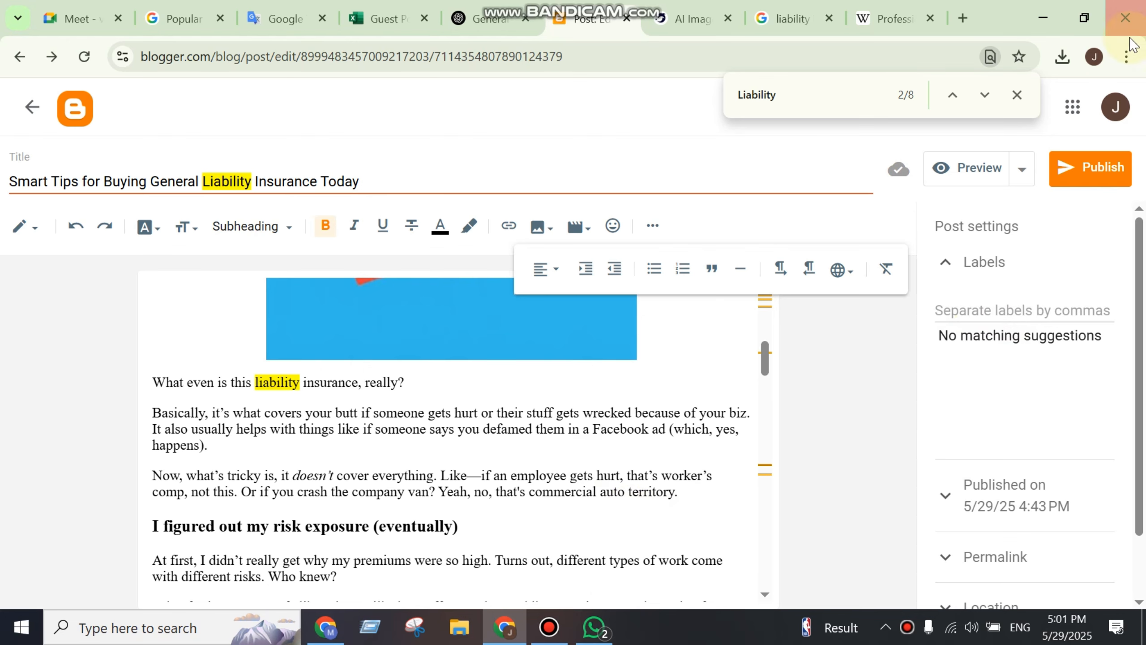
# - Publish 'Smart Tips for Buying General Liability Insurance Today' after one cancelled attempt, and close the find bar
pyautogui.click(1100, 167)
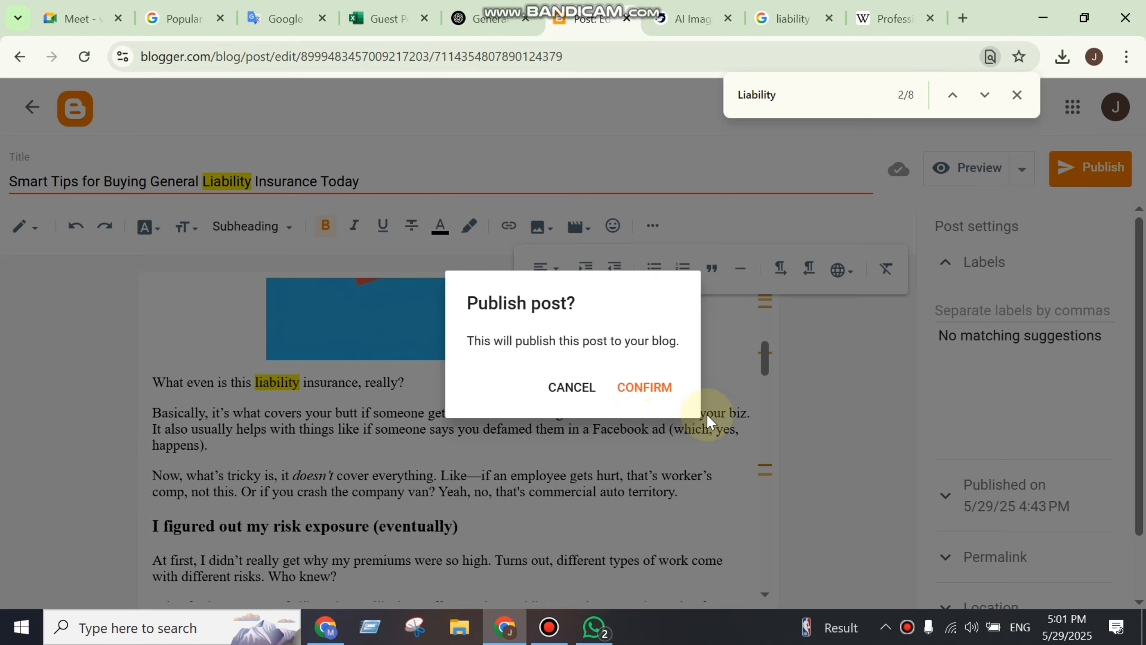
pyautogui.click(578, 404)
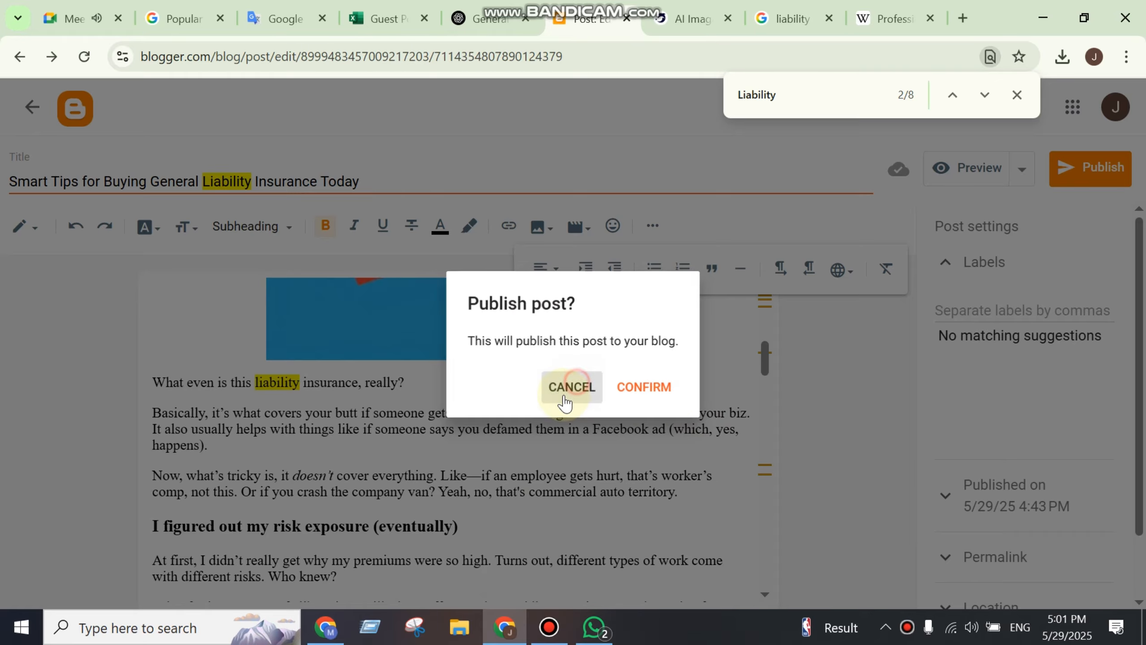
pyautogui.scroll(-15, 686, 559)
pyautogui.scroll(-3, 687, 561)
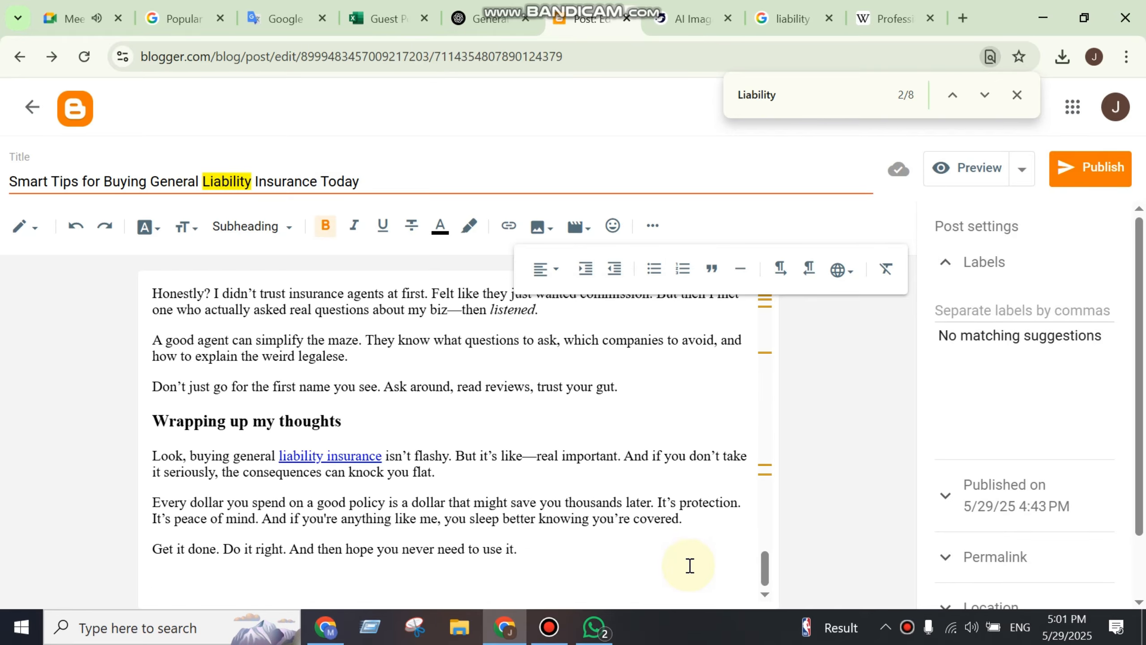
pyautogui.scroll(15, 682, 544)
pyautogui.scroll(10, 689, 535)
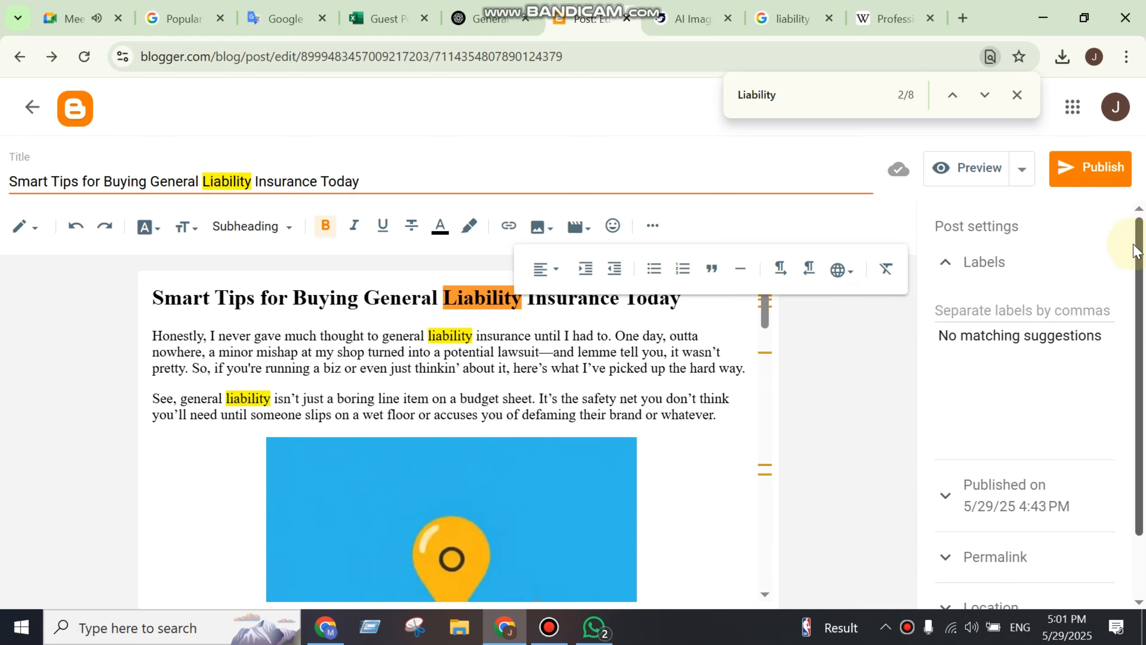
pyautogui.click(1096, 168)
pyautogui.click(674, 401)
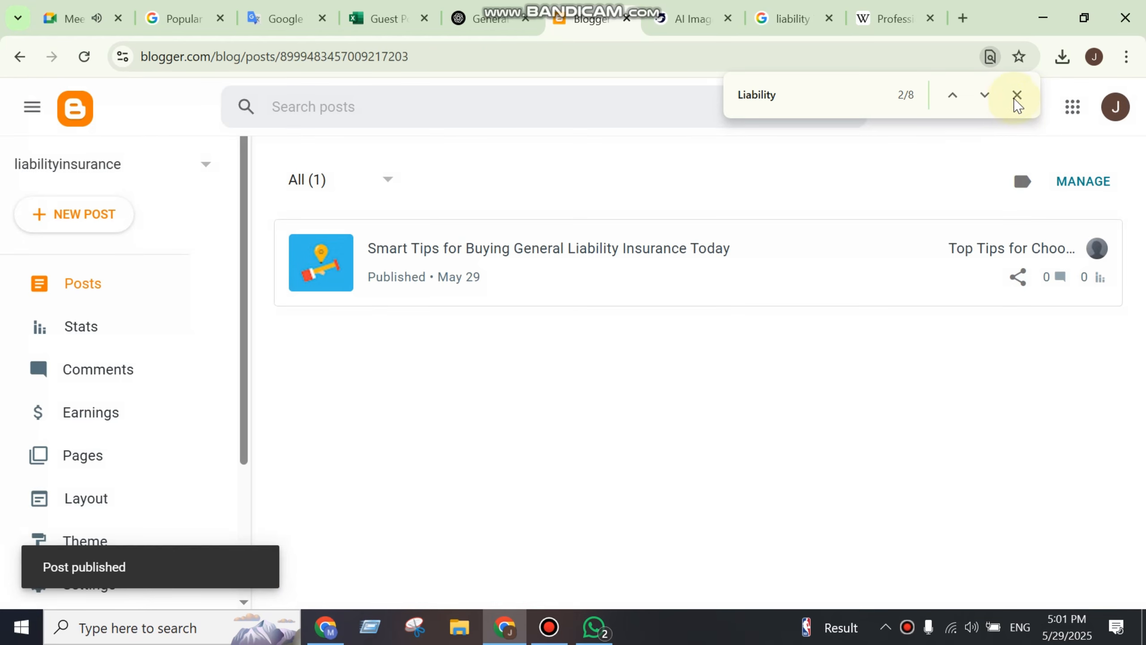
pyautogui.click(1016, 102)
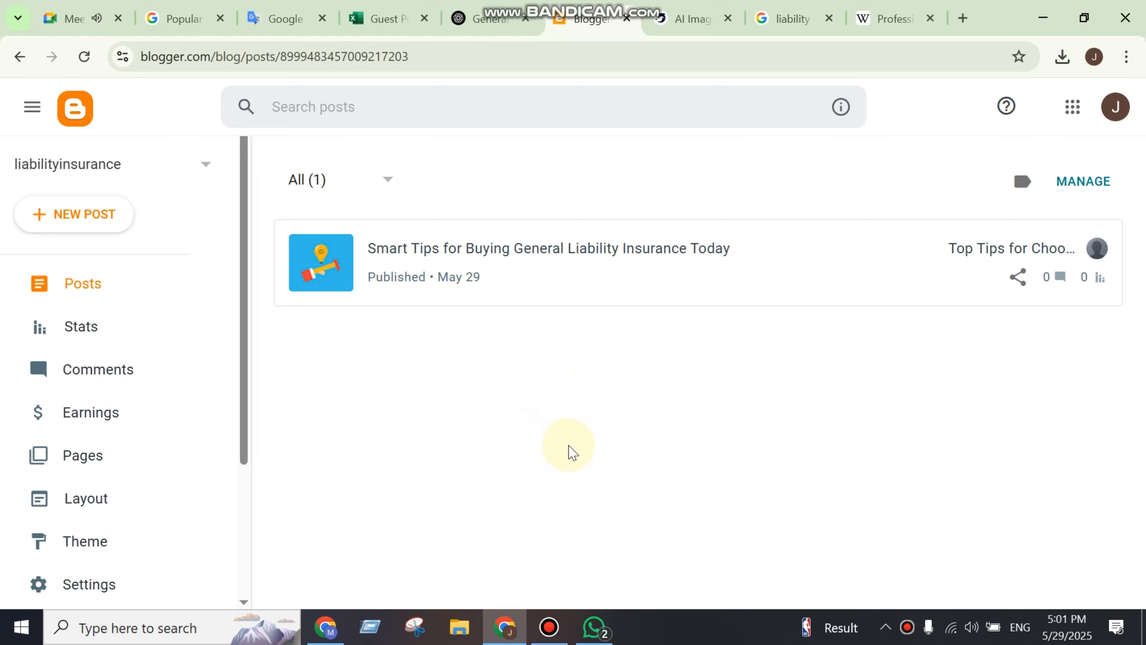
pyautogui.moveTo(953, 251)
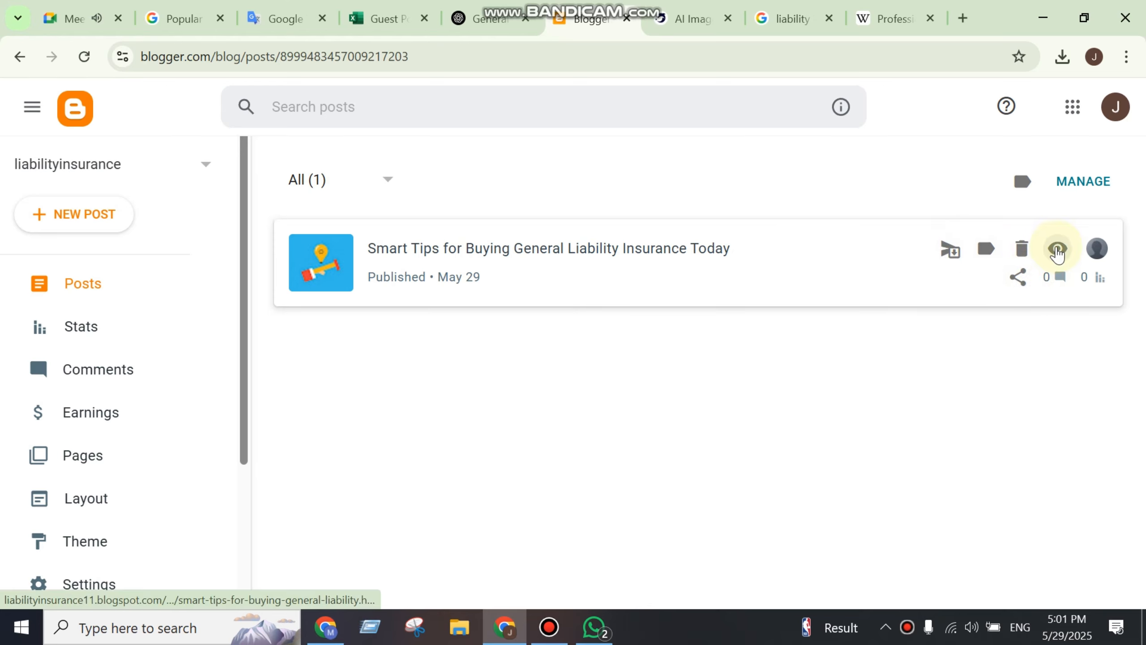
# - Open the live post, copy its URL and load it in a new Incognito window
pyautogui.click(1058, 249)
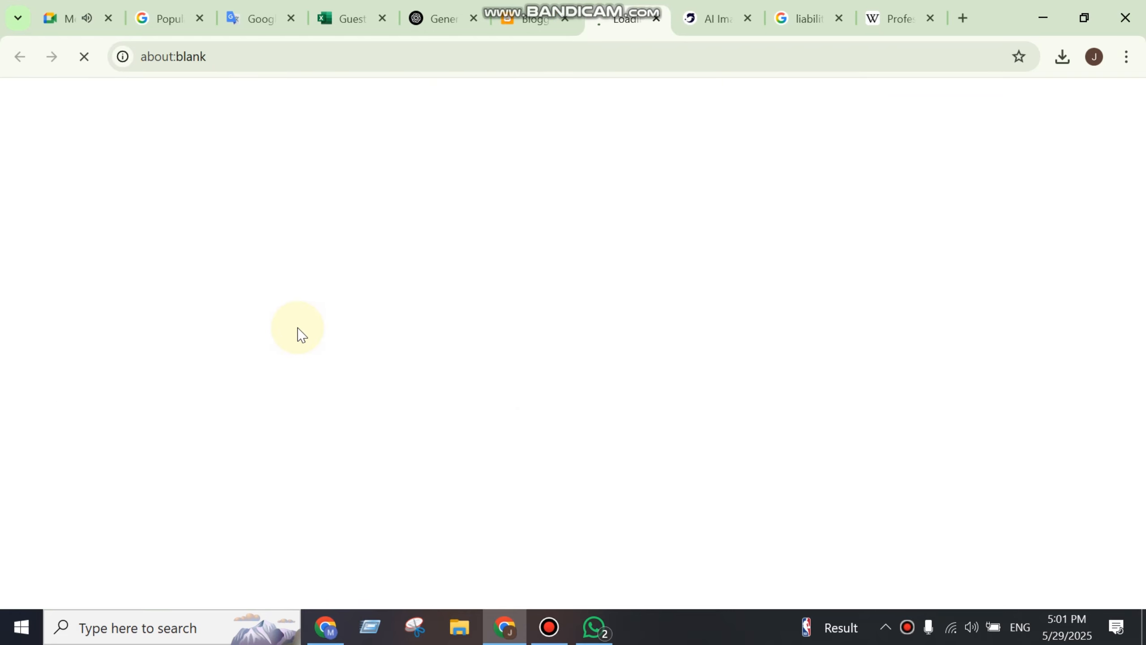
pyautogui.scroll(-15, 569, 515)
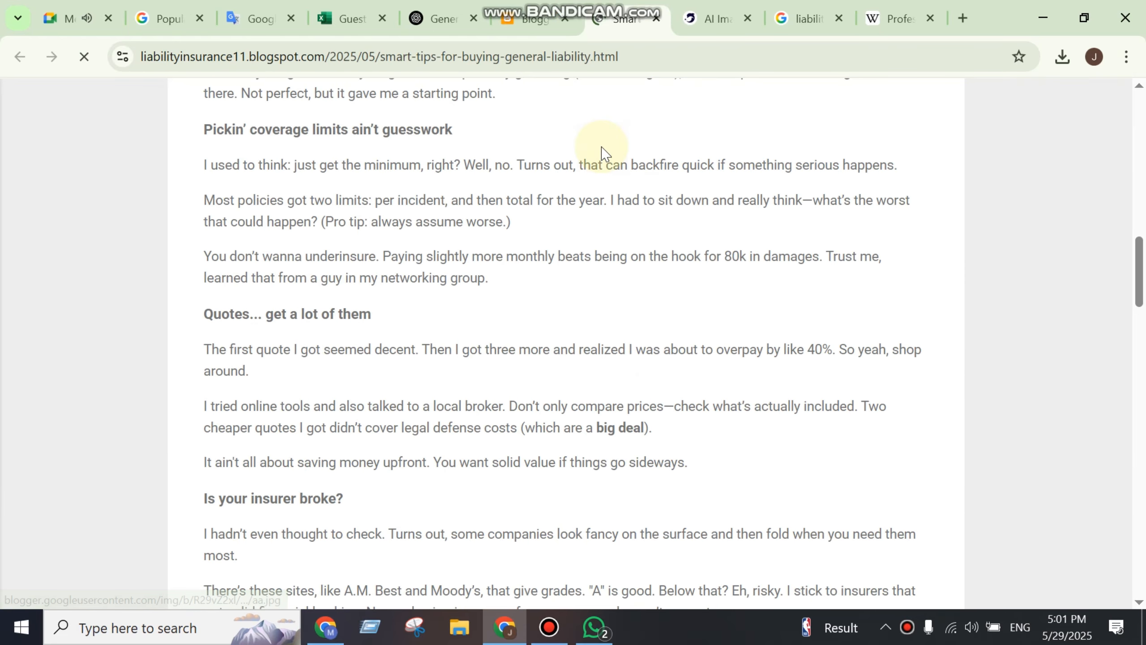
pyautogui.click(642, 57)
pyautogui.hotkey('ctrl', 'c')
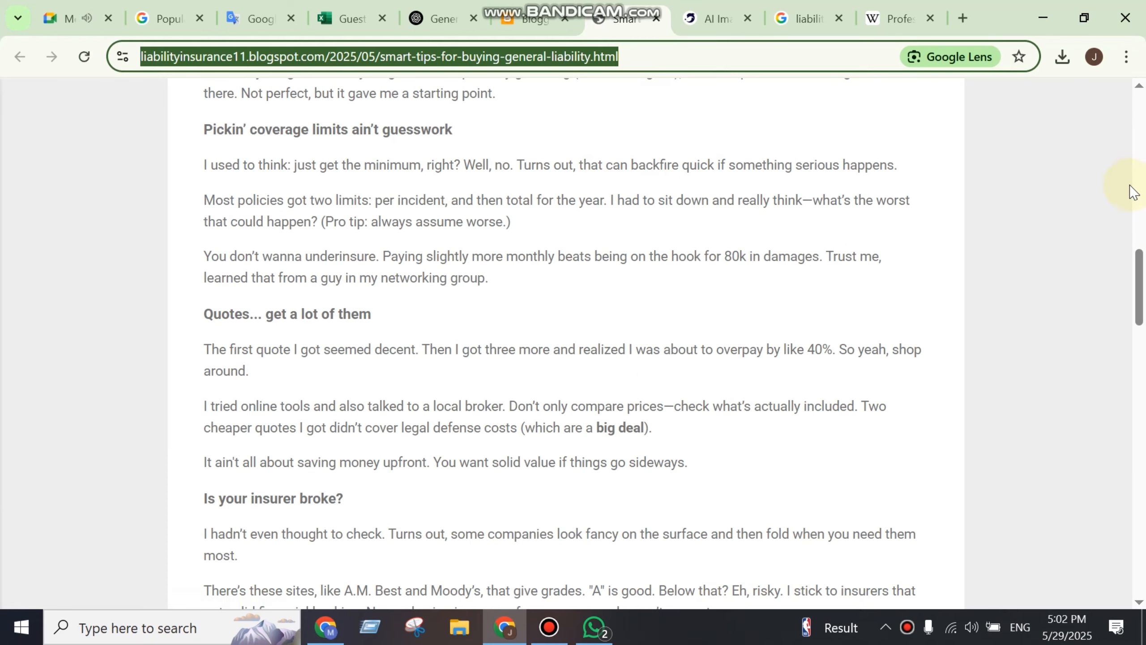
pyautogui.click(1127, 56)
pyautogui.click(1014, 183)
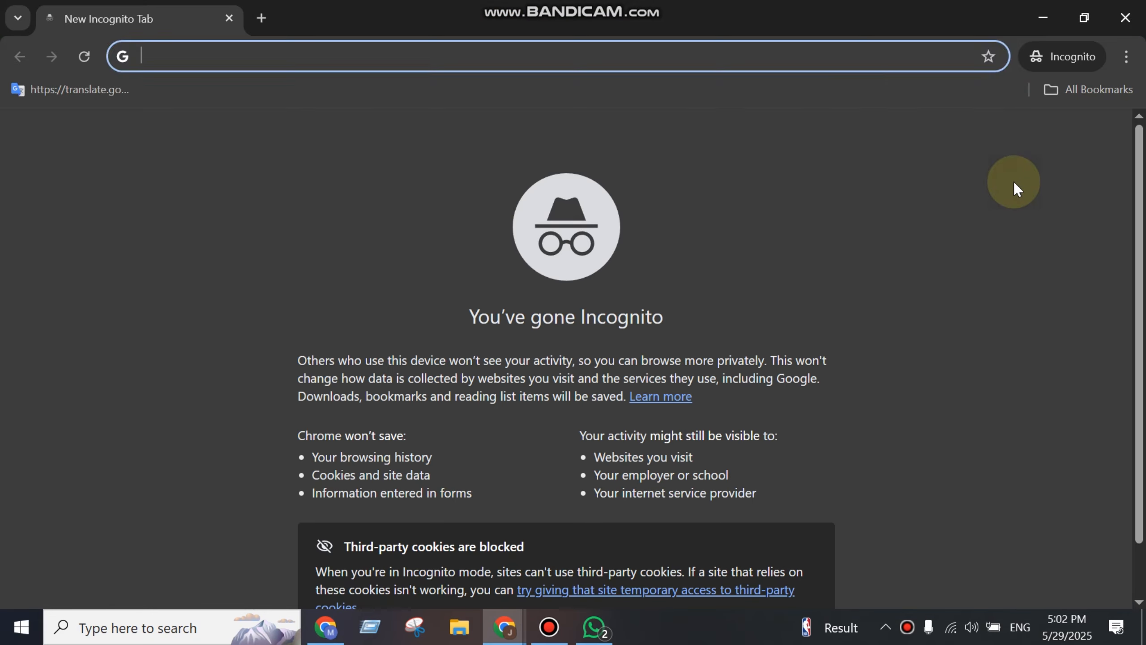
pyautogui.hotkey('ctrl', 'v')
pyautogui.press('Return')
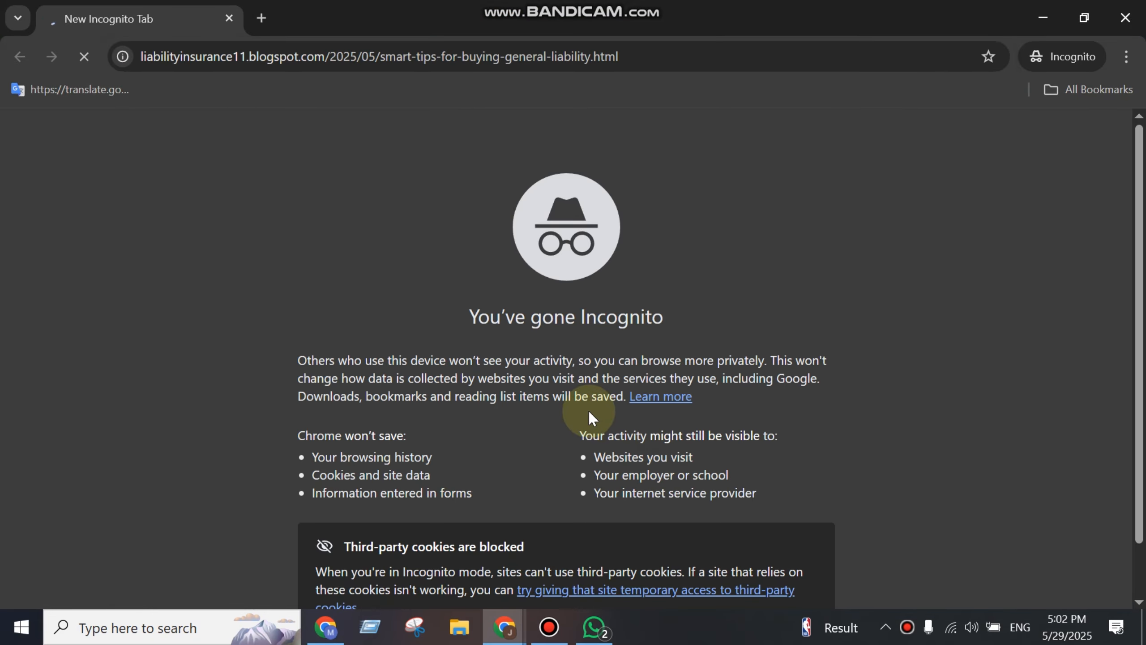
pyautogui.scroll(-15, 582, 440)
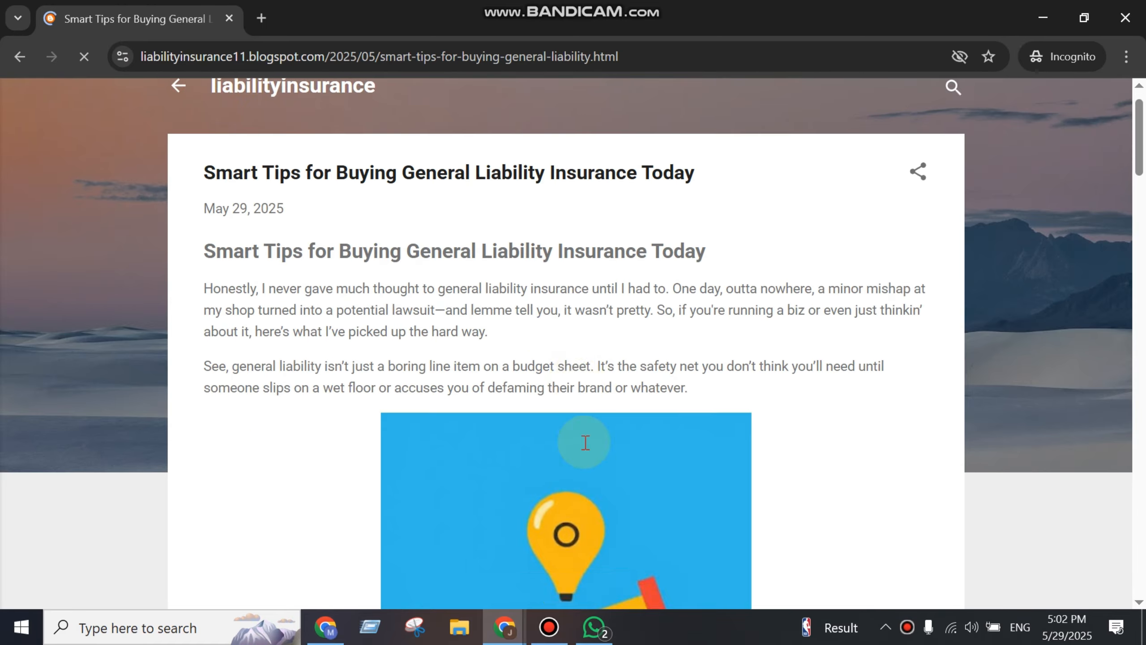
pyautogui.scroll(-15, 587, 475)
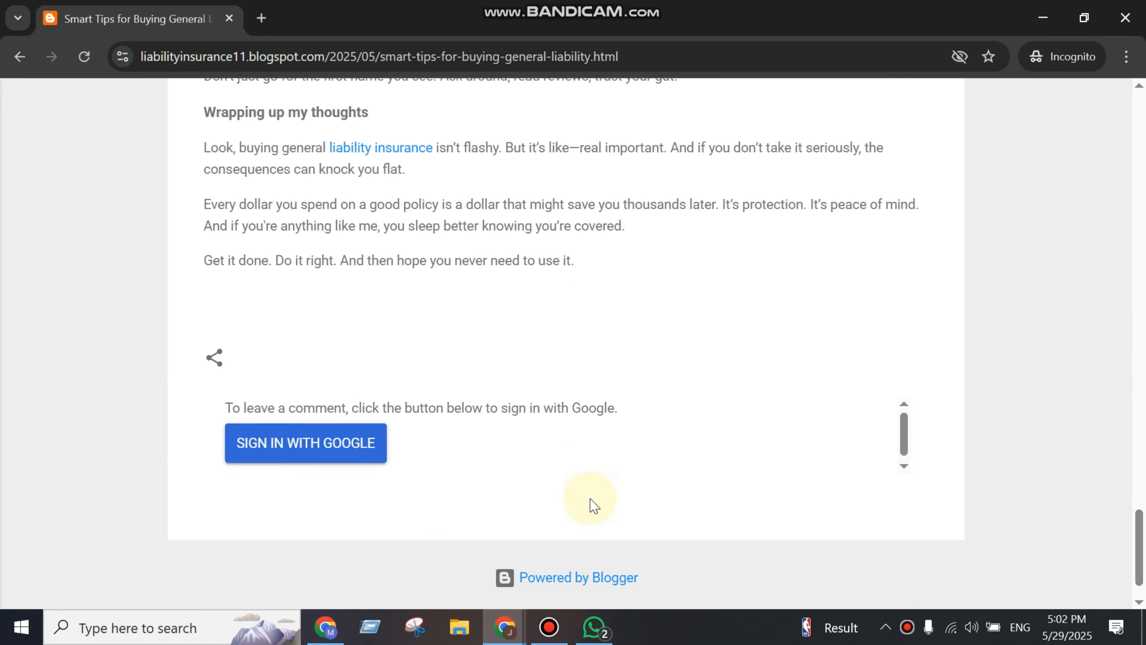
pyautogui.scroll(20, 591, 504)
pyautogui.scroll(15, 605, 487)
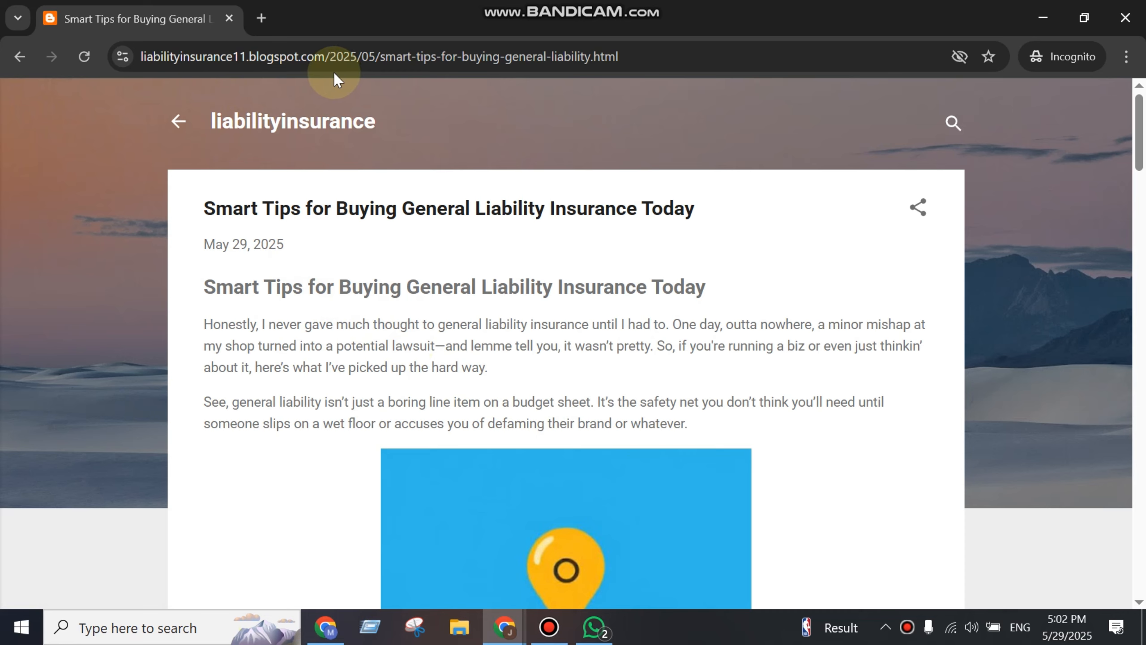
# - Trim the post path from the URL to load the liabilityinsurance11.blogspot.com homepage
pyautogui.moveTo(325, 56); pyautogui.dragTo(265, 57)
pyautogui.click(644, 320)
pyautogui.scroll(-10, 691, 378)
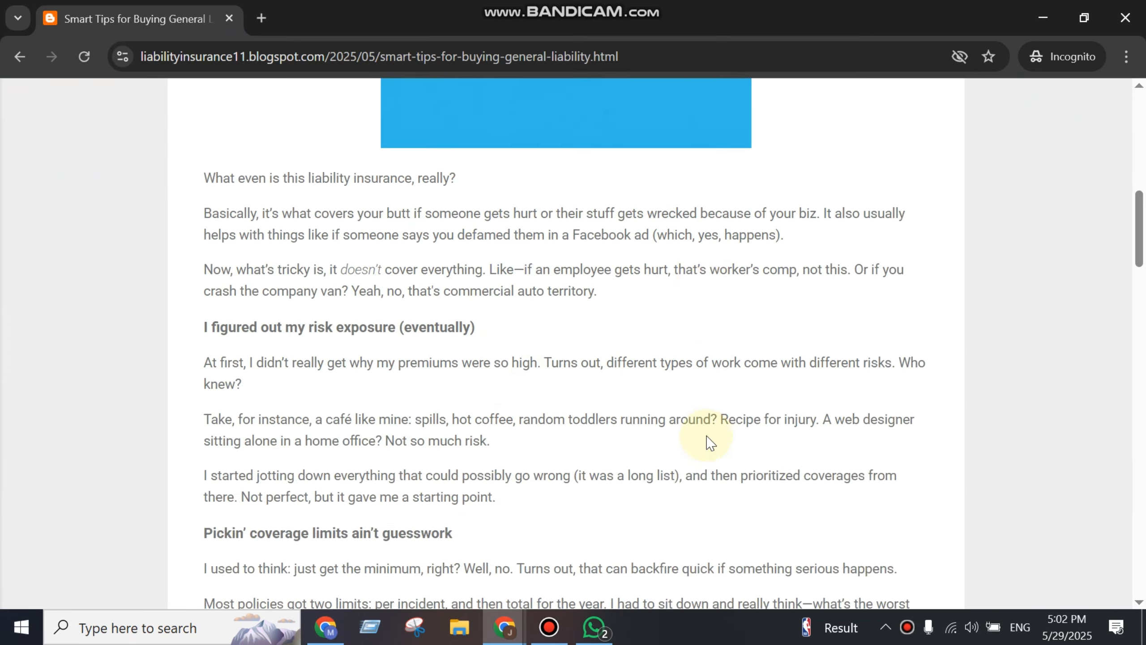
pyautogui.scroll(9, 708, 440)
pyautogui.click(342, 64)
pyautogui.click(342, 63)
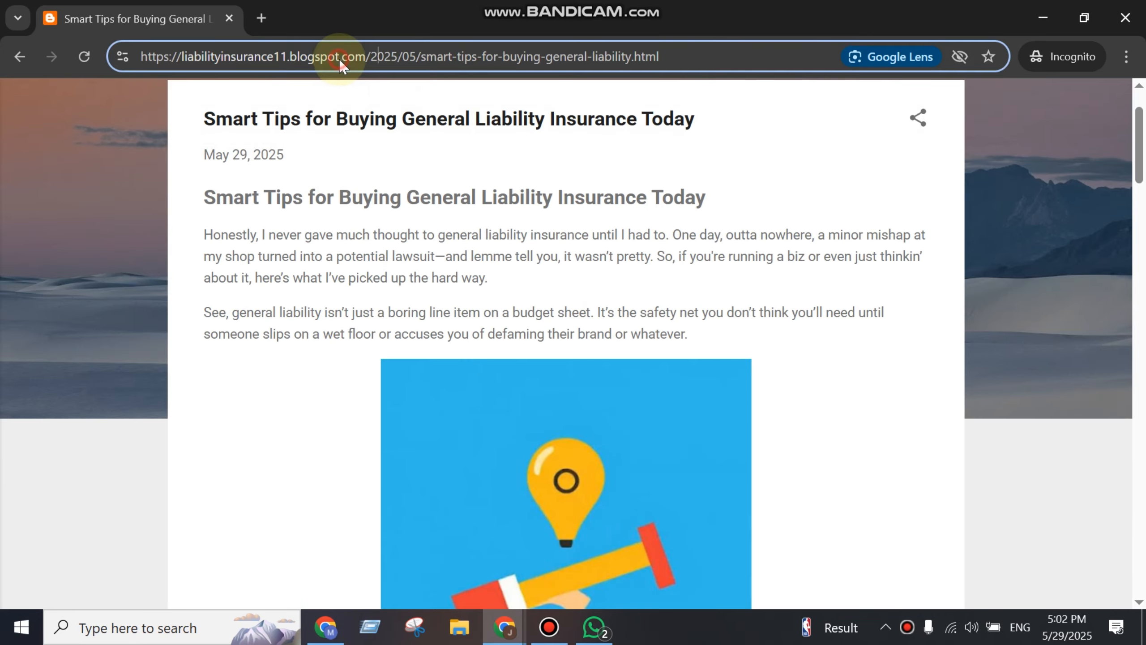
pyautogui.moveTo(374, 57); pyautogui.dragTo(1138, 91)
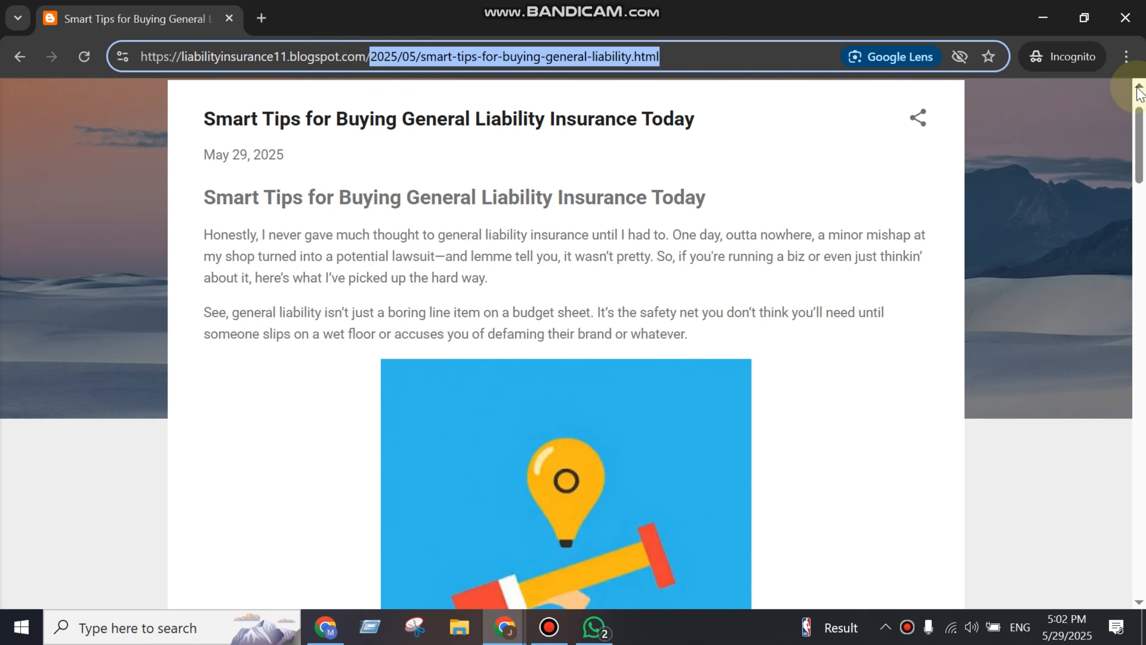
pyautogui.press('BackSpace')
pyautogui.press('Return')
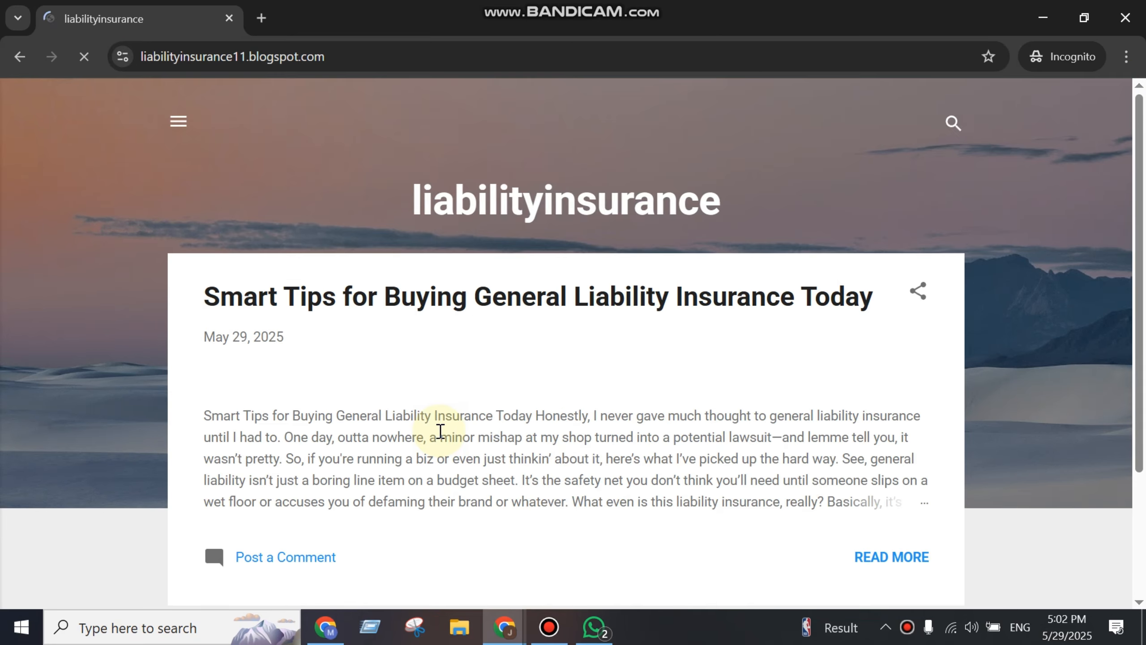
# - Open the full post from the homepage via READ MORE, then close the private window
pyautogui.scroll(-5, 801, 481)
pyautogui.scroll(-5, 805, 483)
pyautogui.scroll(15, 813, 486)
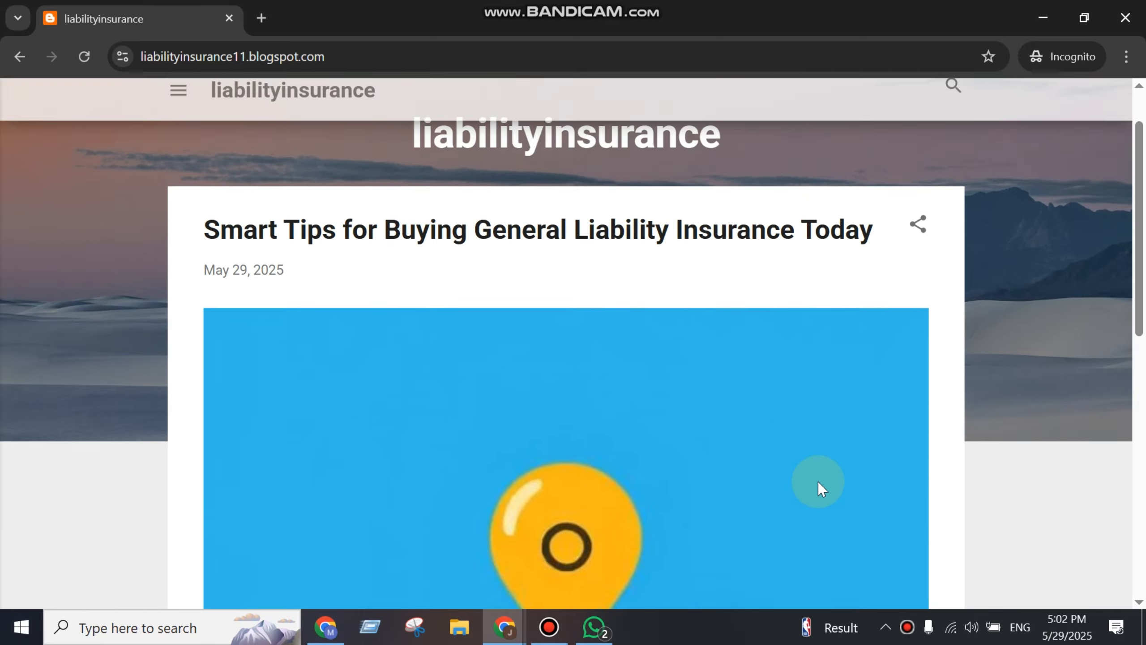
pyautogui.scroll(-10, 824, 487)
pyautogui.click(912, 466)
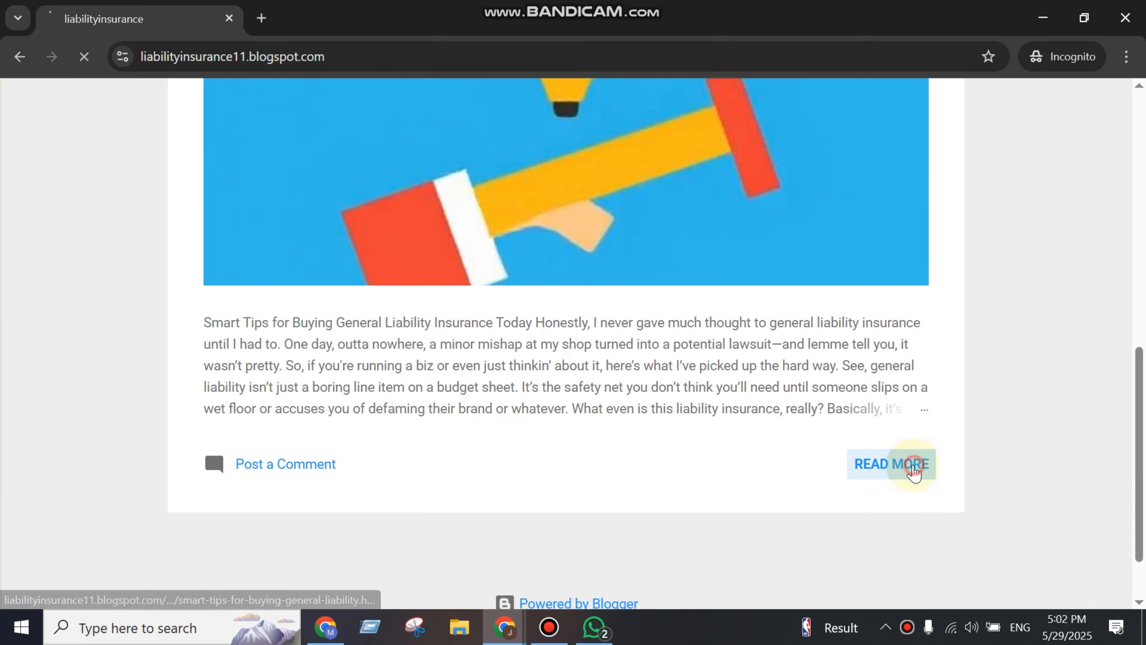
pyautogui.scroll(-20, 794, 487)
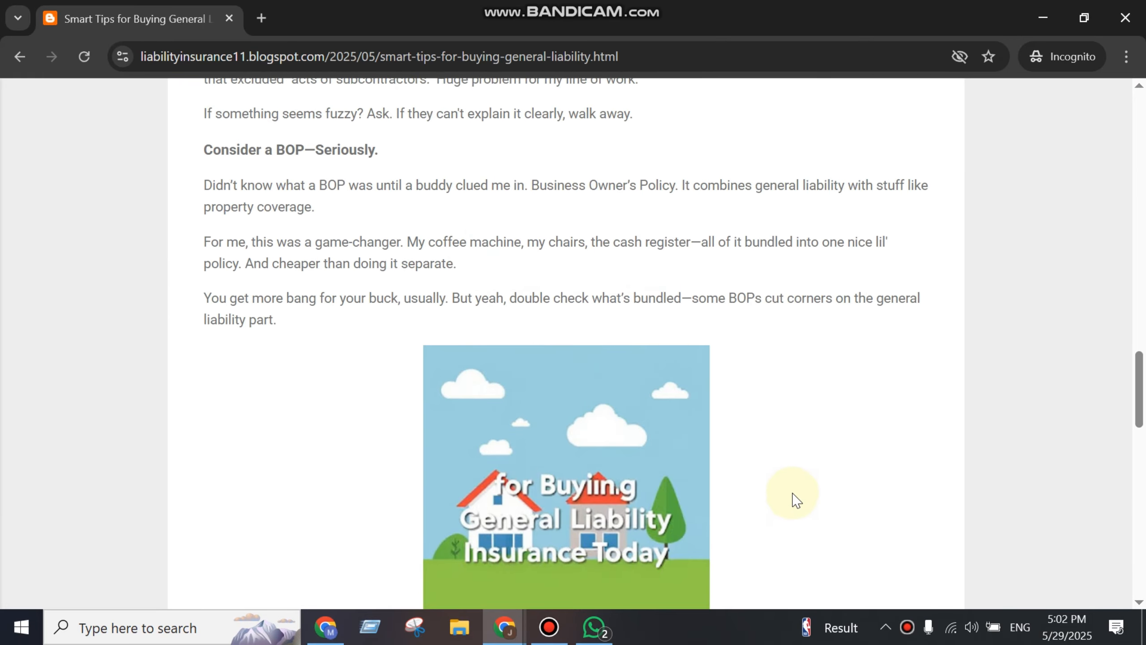
pyautogui.click(1134, 9)
pyautogui.scroll(15, 730, 552)
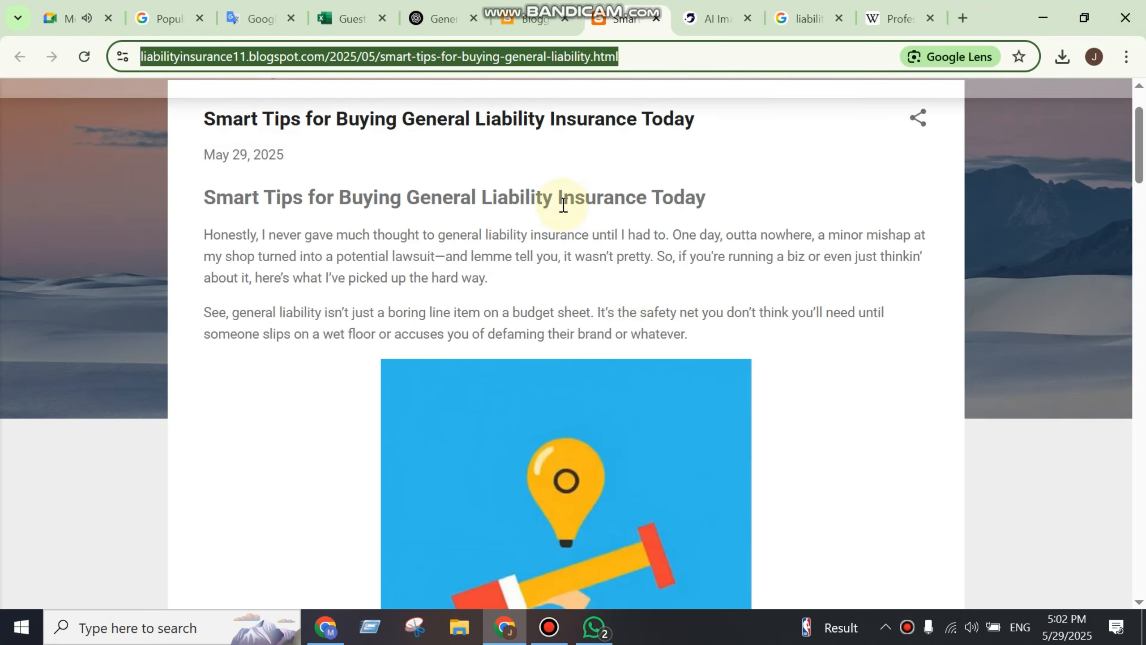
# - Close the live post tab and create a new blank Blogger post
pyautogui.middleClick(612, 21)
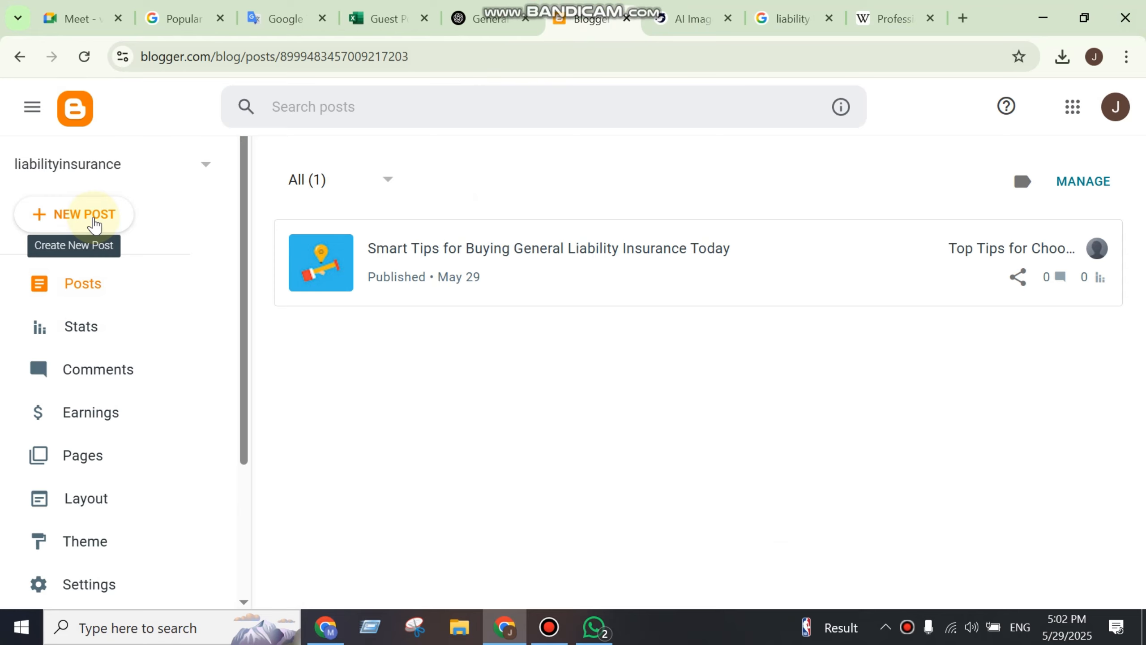
pyautogui.click(107, 212)
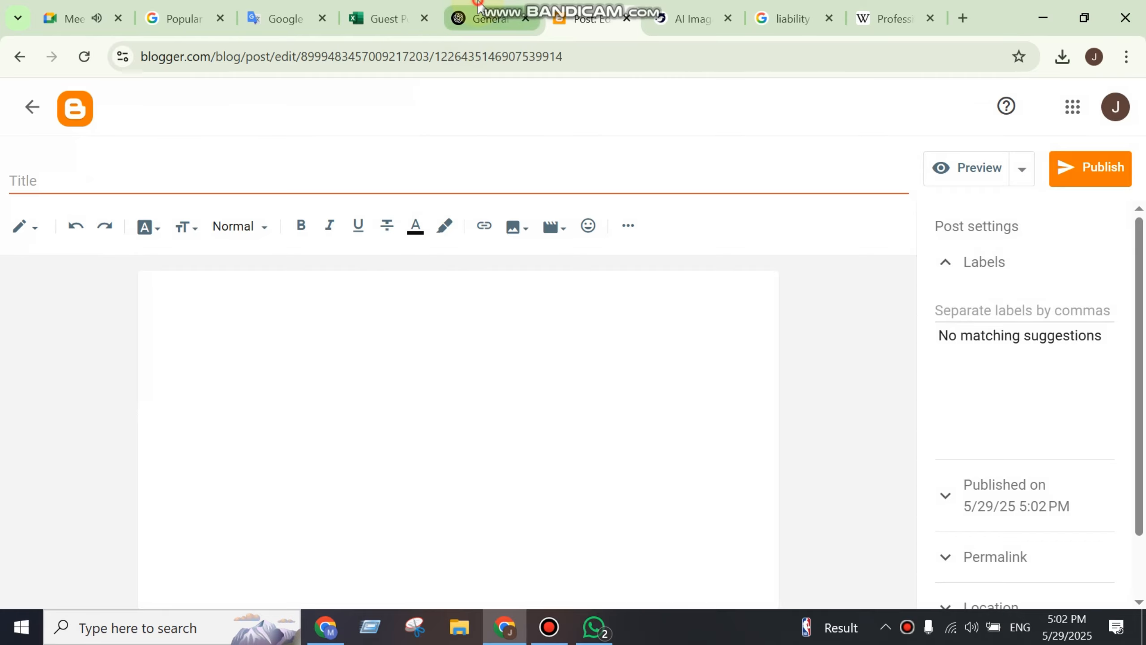
pyautogui.click(481, 17)
pyautogui.scroll(10, 860, 305)
pyautogui.scroll(10, 860, 305)
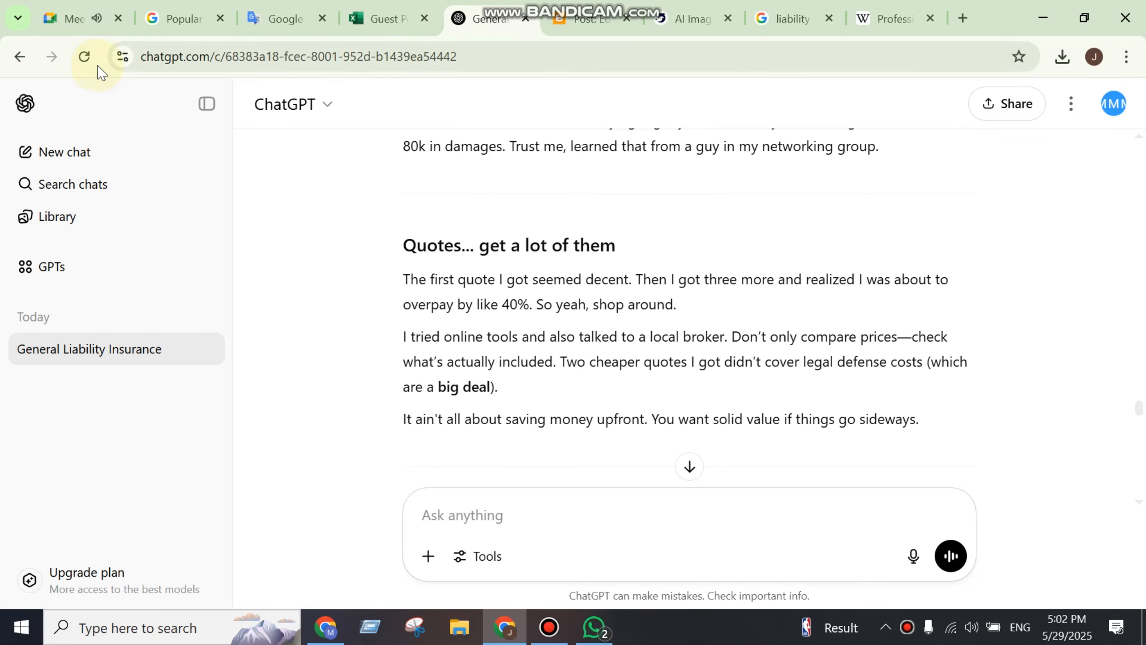
# - Select the title 'Avoid Mistakes with General Liability Insurance Tips' in Google Translate's title list
pyautogui.click(284, 18)
pyautogui.scroll(-3, 467, 435)
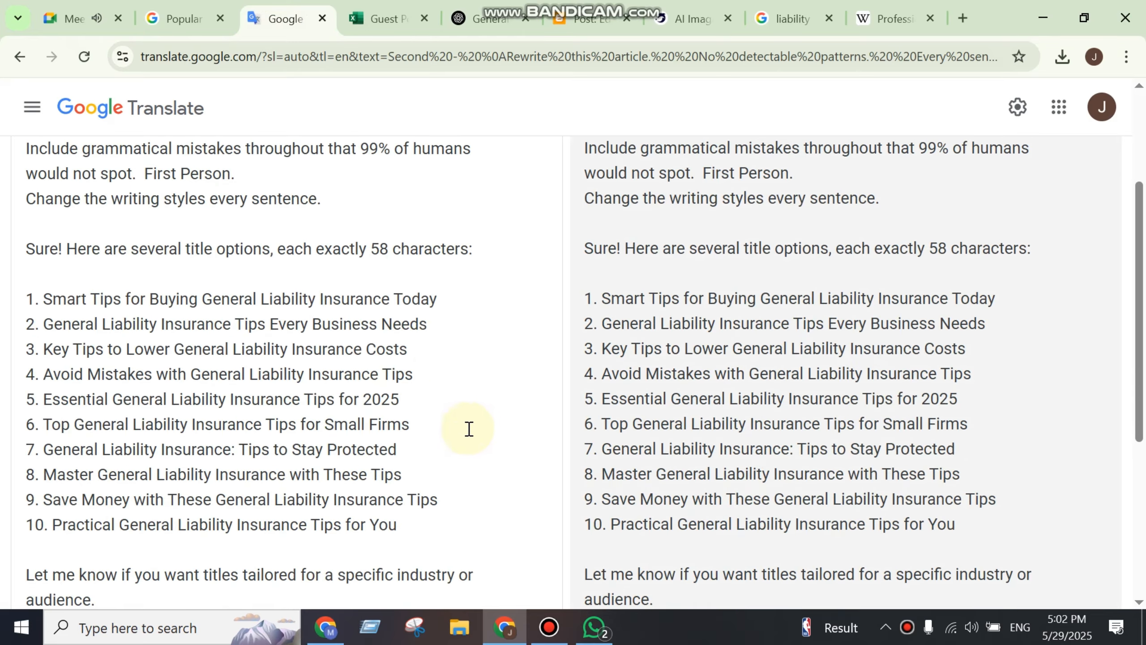
pyautogui.moveTo(447, 319); pyautogui.dragTo(2, 334)
pyautogui.click(421, 432)
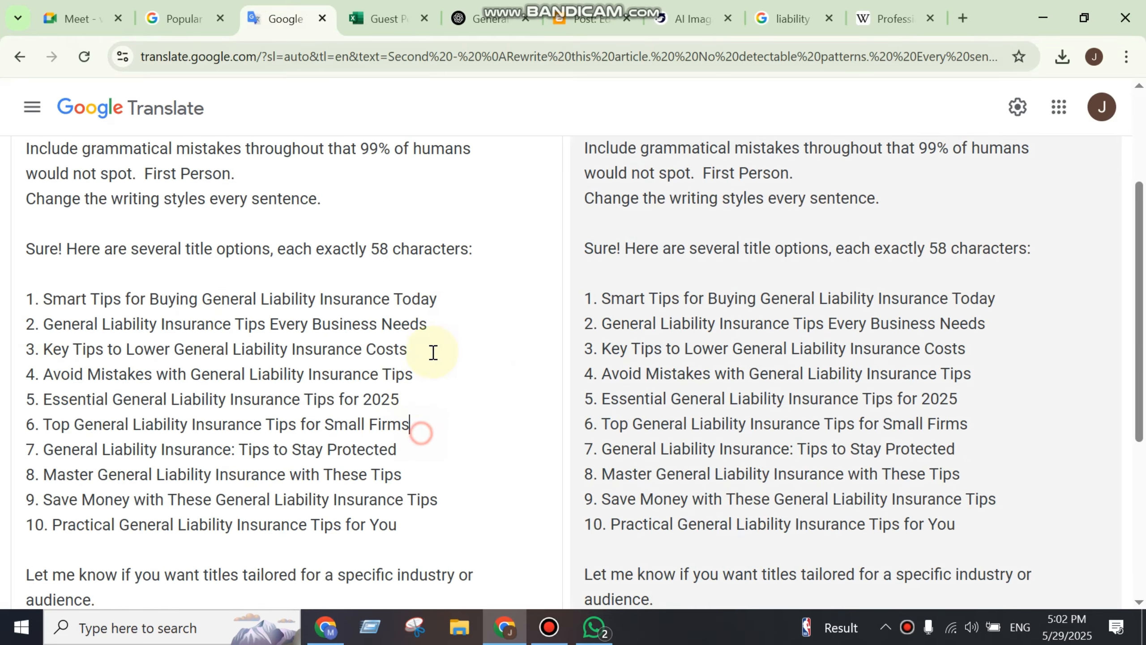
pyautogui.moveTo(454, 299); pyautogui.dragTo(5, 302)
pyautogui.click(387, 432)
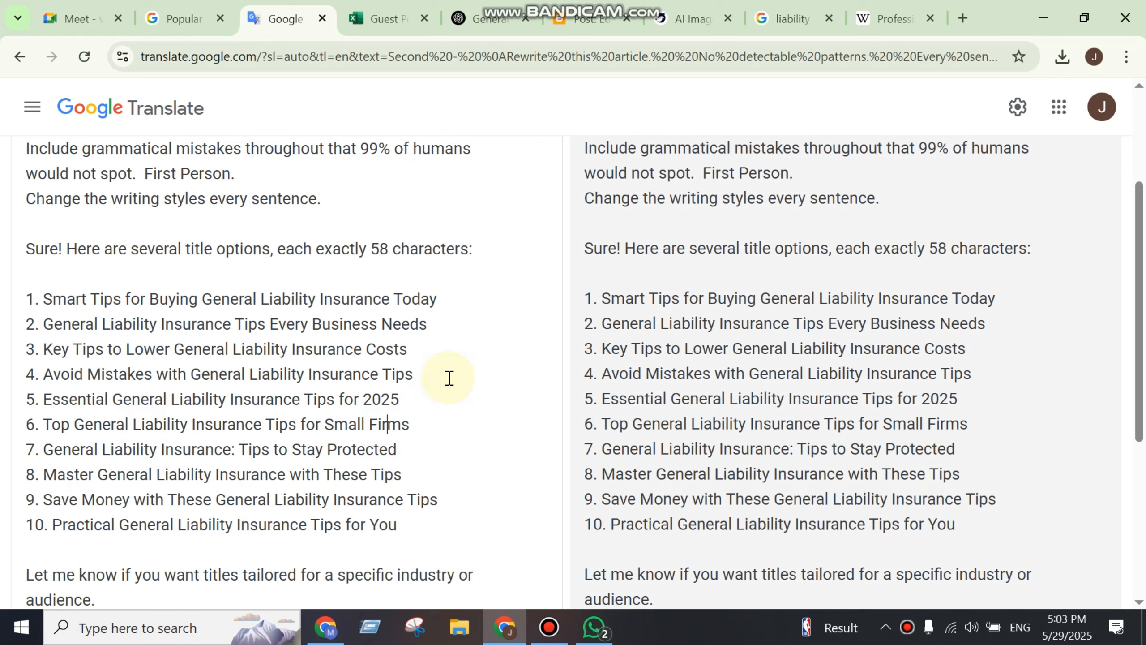
pyautogui.moveTo(449, 377); pyautogui.dragTo(39, 376)
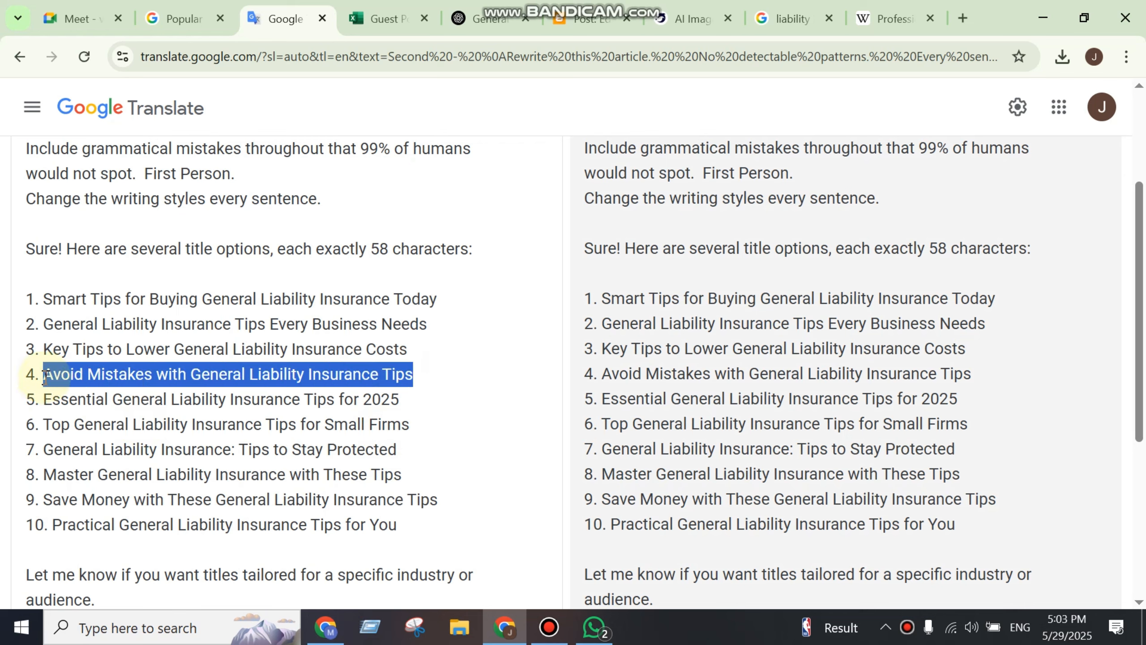
pyautogui.click(296, 458)
pyautogui.moveTo(416, 377); pyautogui.dragTo(52, 383)
pyautogui.hotkey('ctrl', 'c')
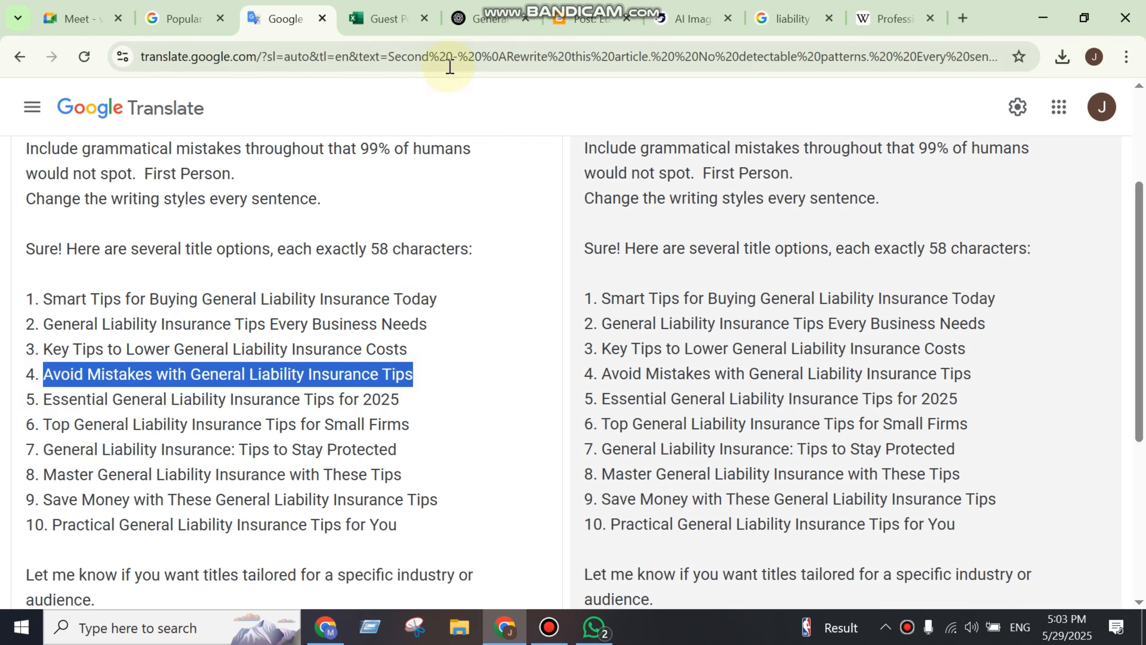
# - Send ChatGPT 'Write another article on - Avoid Mistakes with General Liability Insurance Tips'
pyautogui.click(472, 17)
pyautogui.write('Write another article on -')
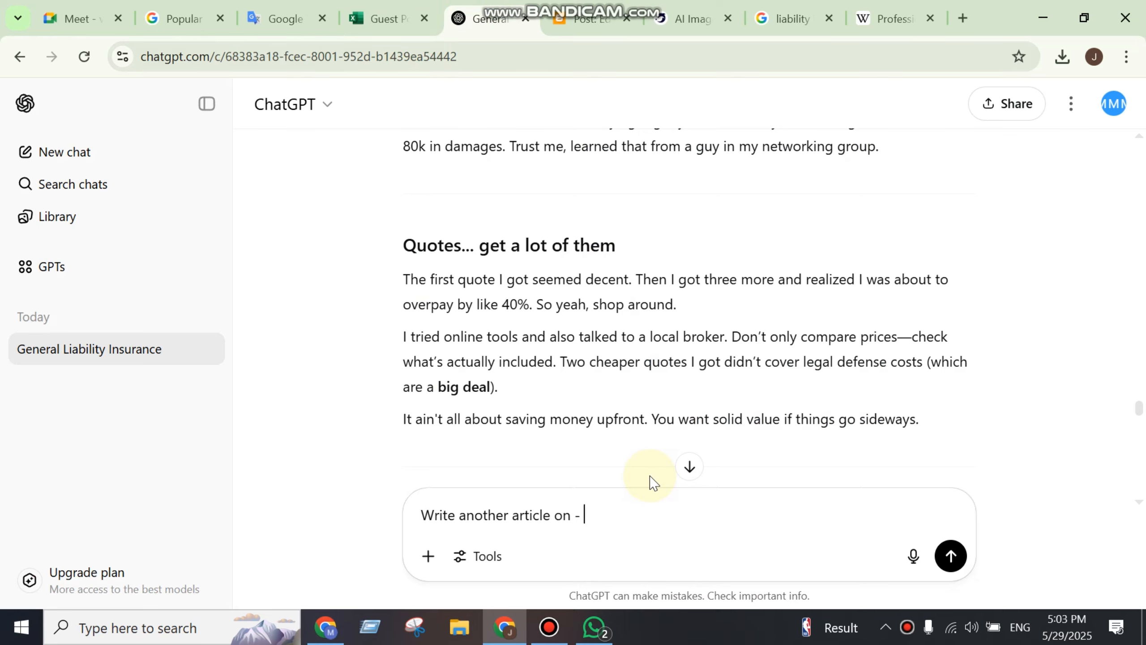
pyautogui.hotkey('ctrl', 'v')
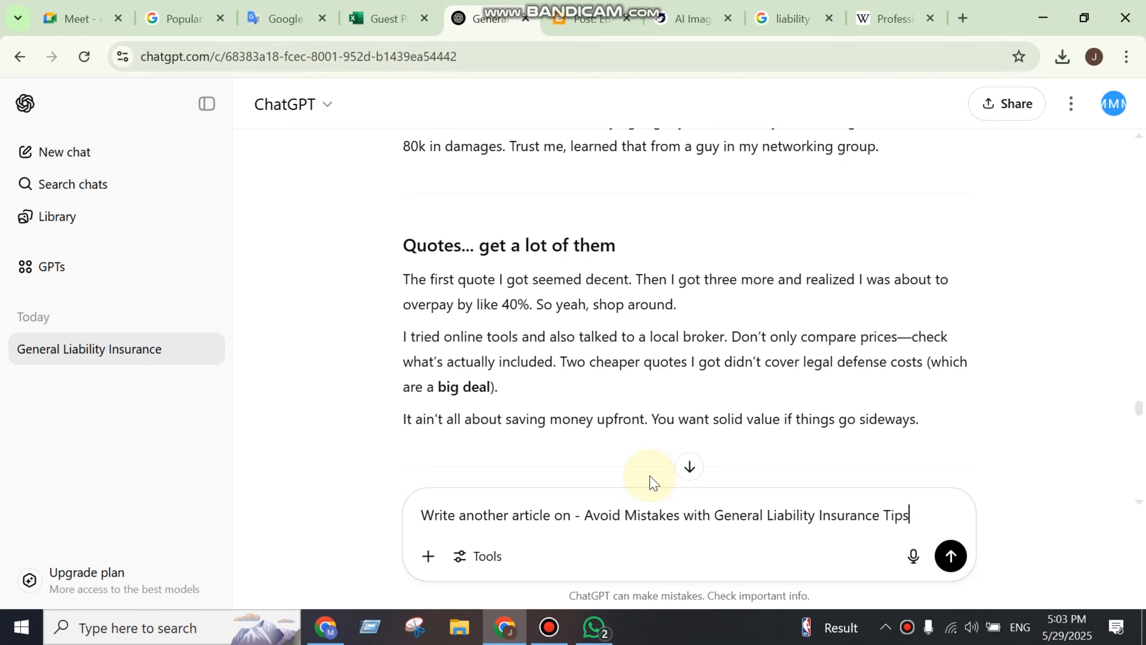
pyautogui.click(955, 559)
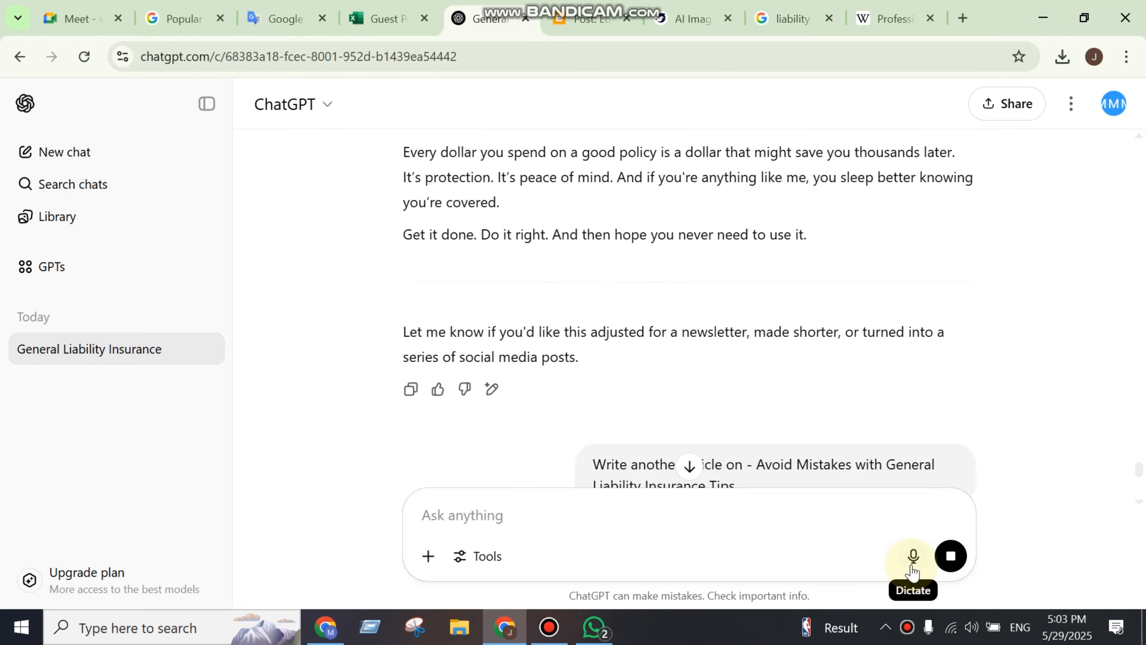
# - Close the Wikipedia tab and switch to the DeepAI image generator
pyautogui.click(587, 18)
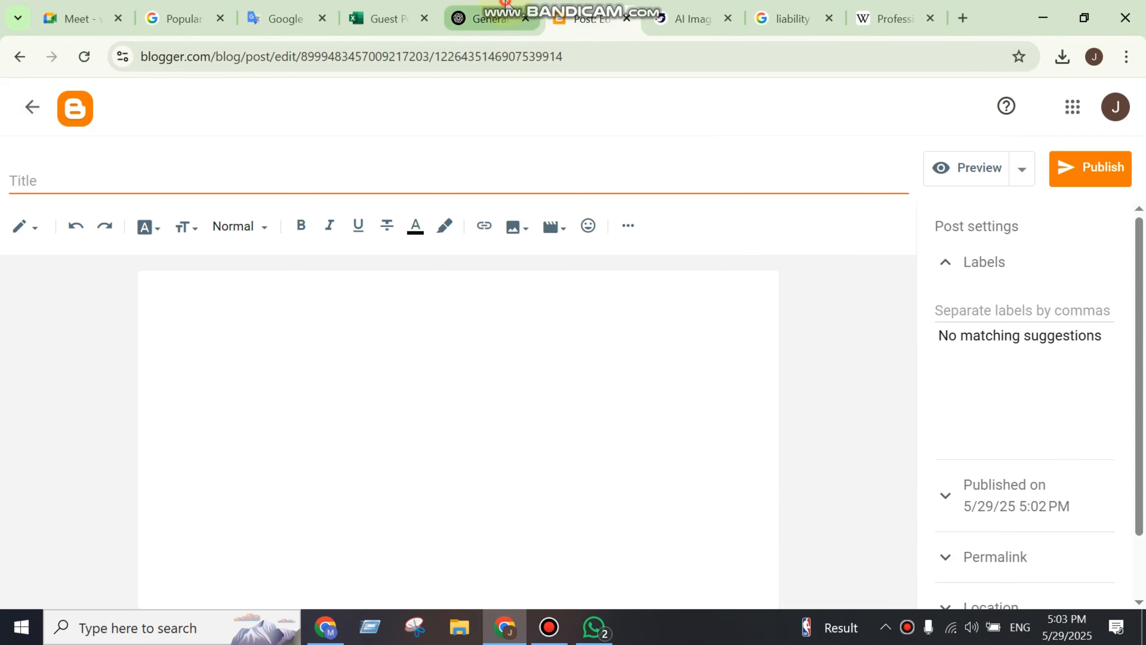
pyautogui.click(474, 18)
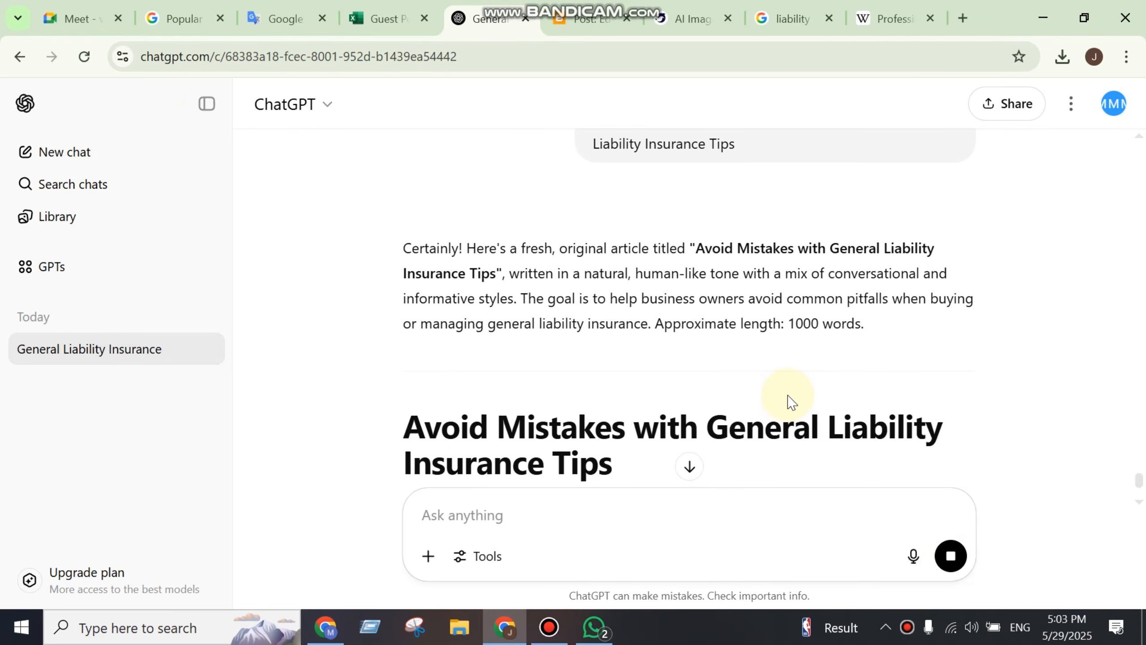
pyautogui.click(898, 6)
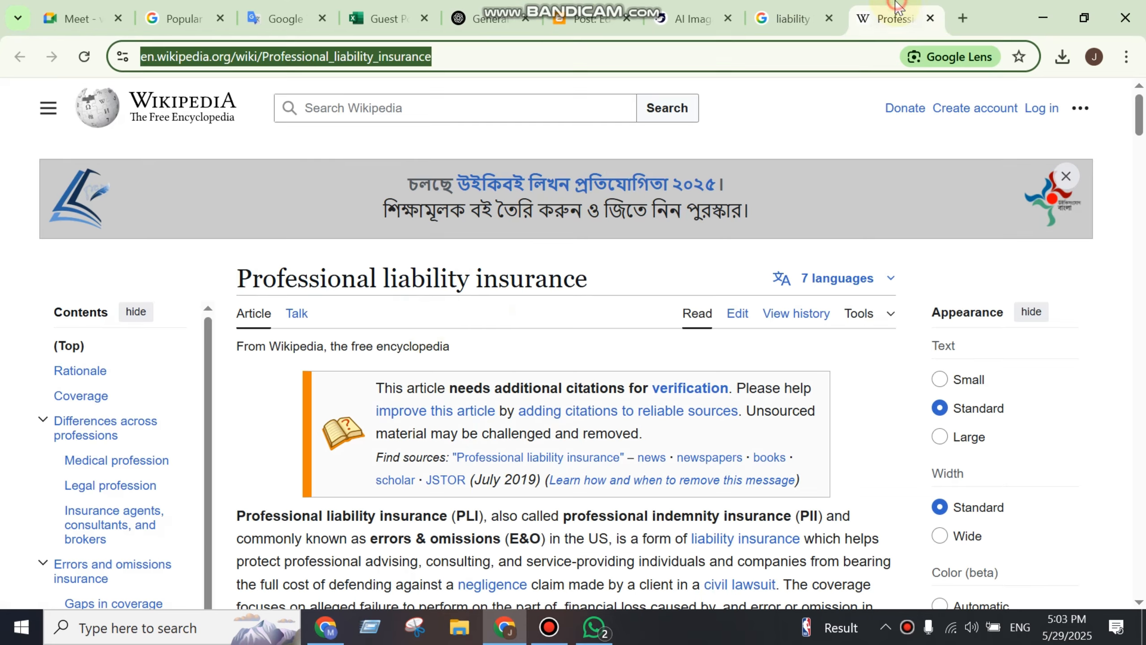
pyautogui.hotkey('ctrl', 'w')
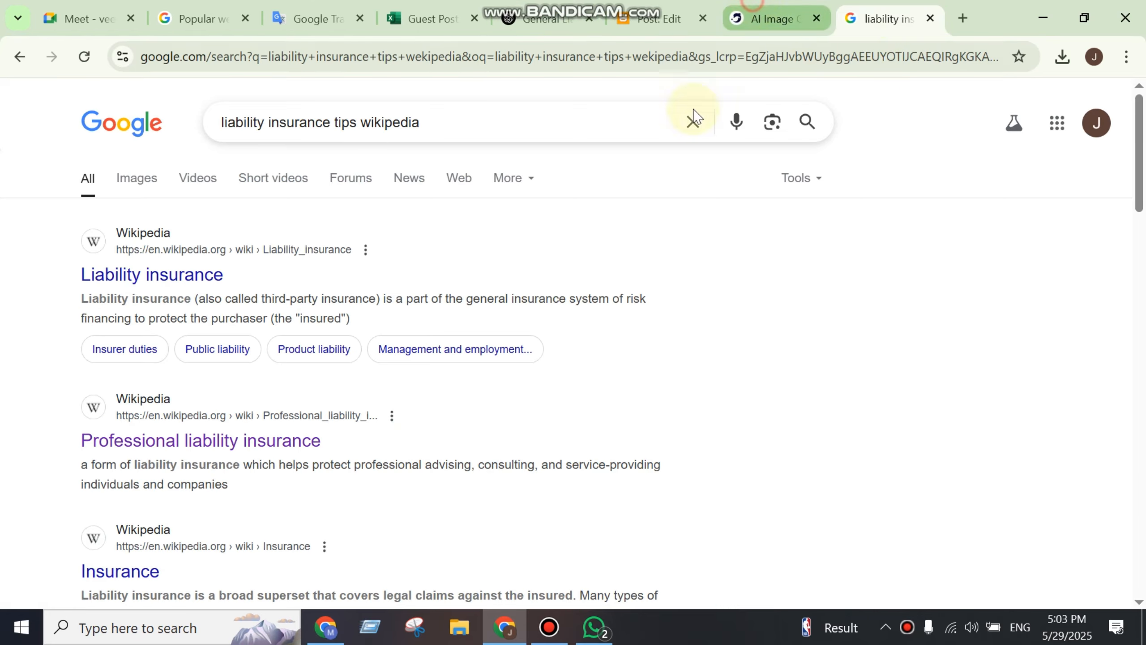
pyautogui.click(767, 18)
pyautogui.scroll(-4, 489, 399)
# - Replace the DeepAI prompt with the Avoid Mistakes title and generate an image
pyautogui.click(343, 345)
pyautogui.hotkey('ctrl', 'a')
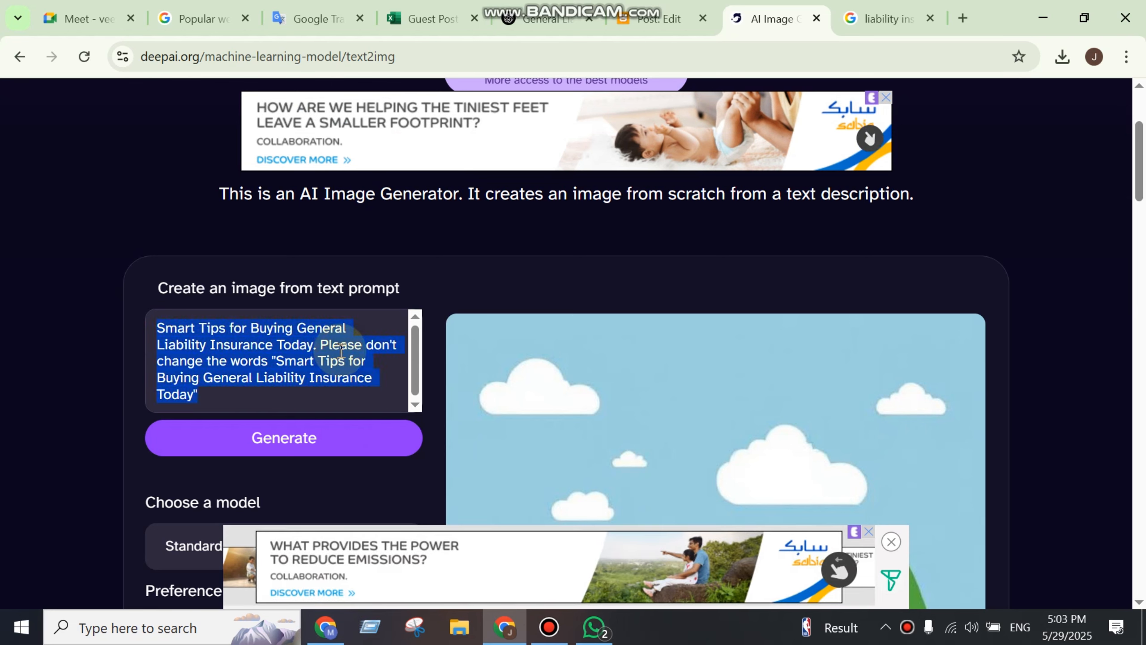
pyautogui.hotkey('ctrl', 'v')
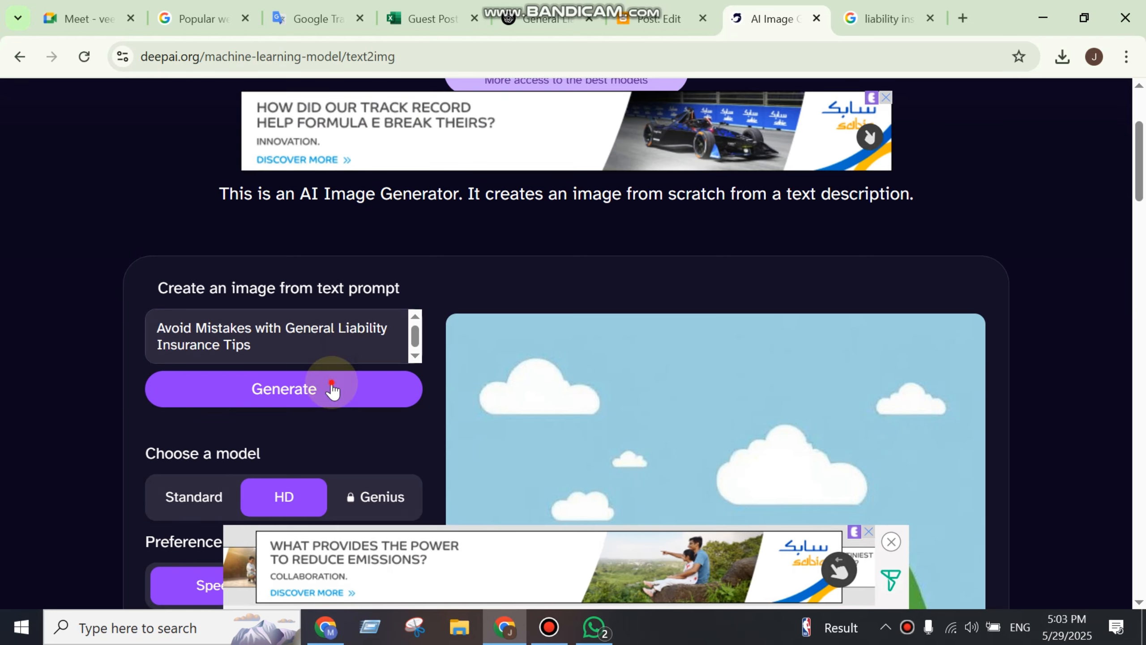
pyautogui.click(286, 389)
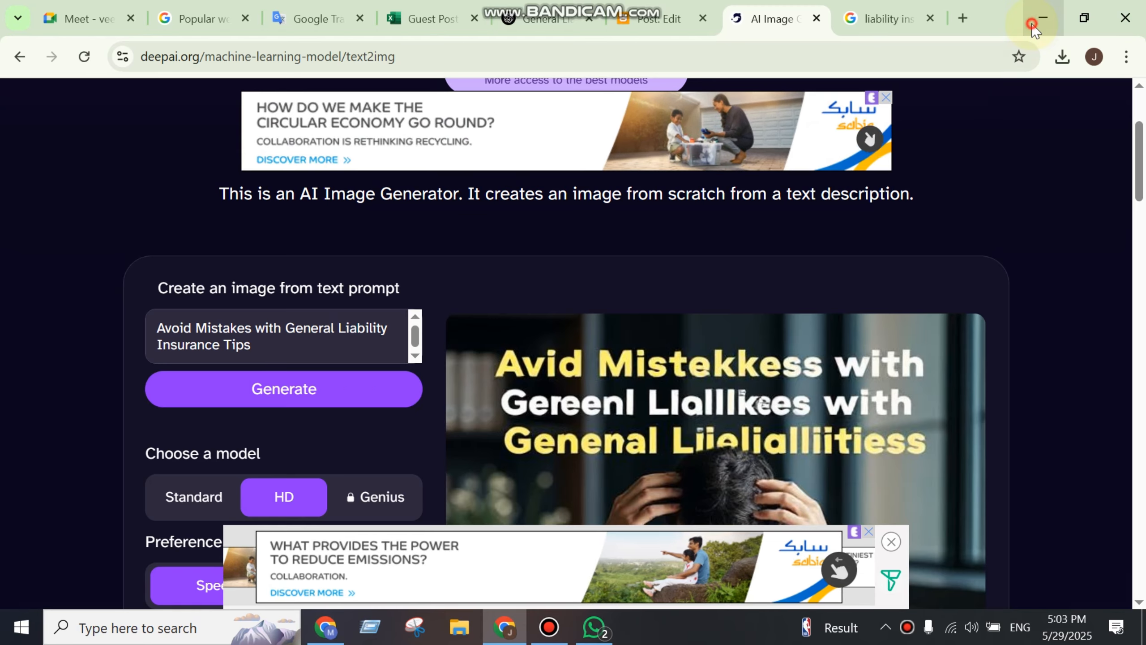
# - Permanently delete two old image files from the desktop via the Recycle Bin
pyautogui.click(1043, 18)
pyautogui.moveTo(341, 169); pyautogui.dragTo(36, 130)
pyautogui.click(356, 43)
pyautogui.moveTo(356, 43); pyautogui.dragTo(28, 128)
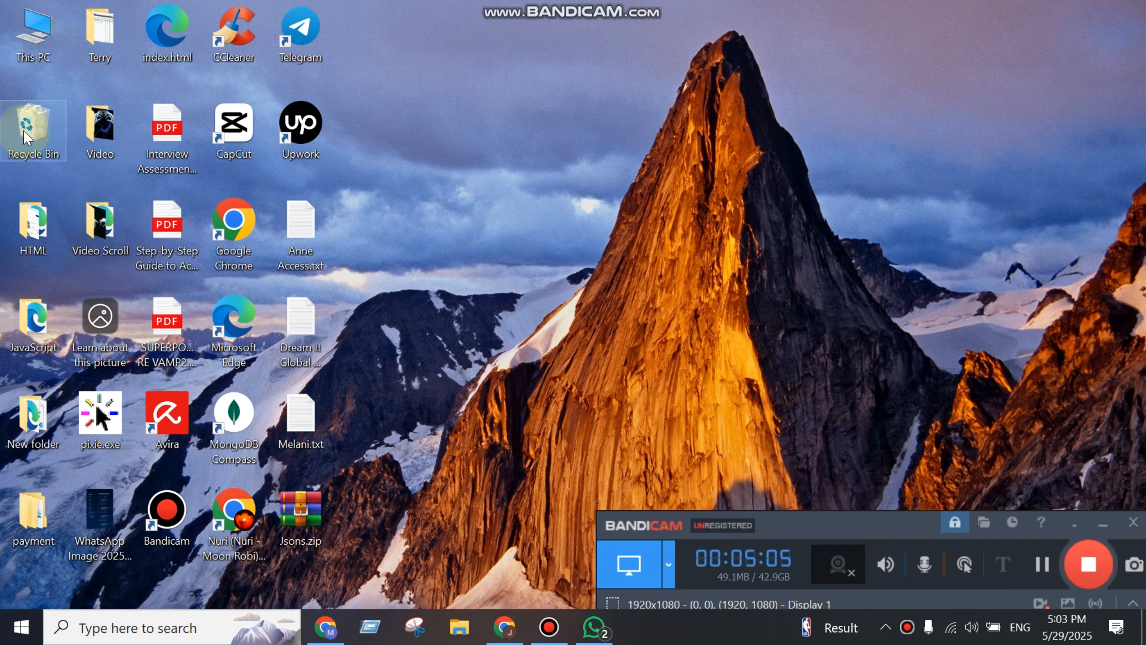
pyautogui.rightClick(20, 128)
pyautogui.click(83, 164)
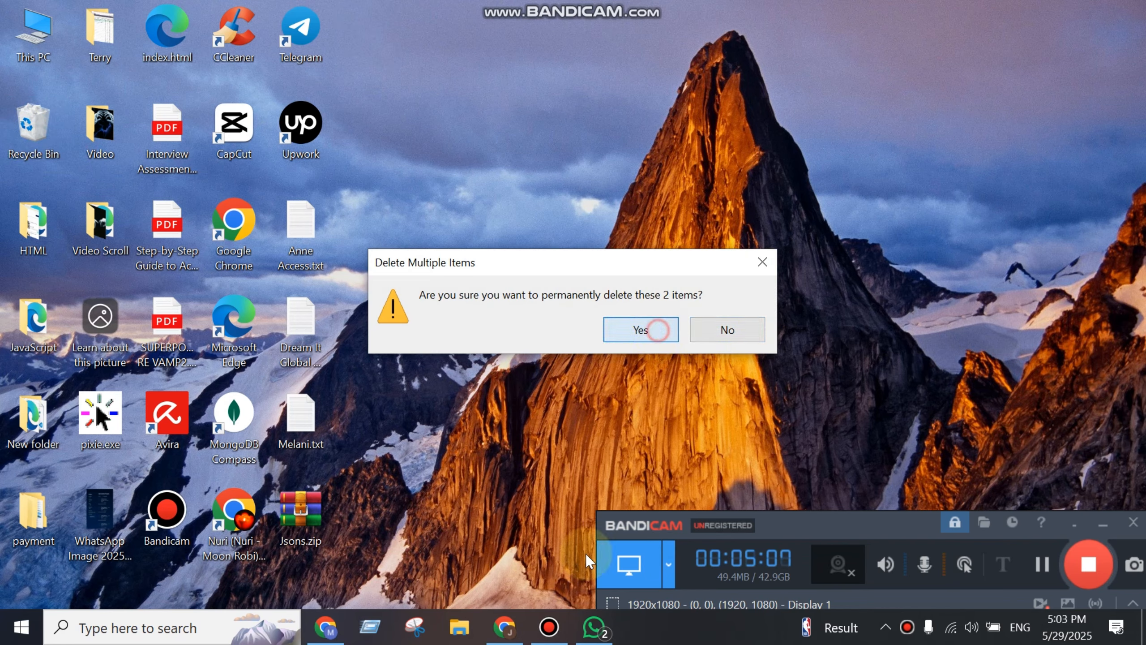
pyautogui.click(660, 327)
pyautogui.click(504, 627)
pyautogui.scroll(-4, 845, 392)
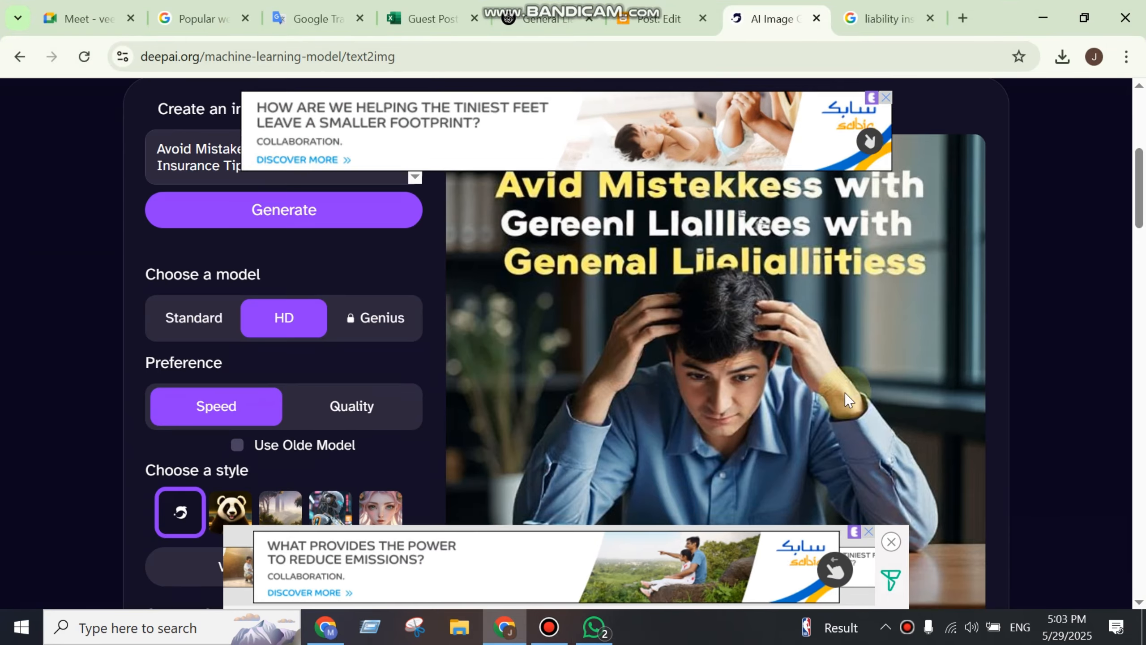
pyautogui.scroll(4, 380, 353)
# - Append '. No writing in image please' to the prompt and generate a new image
pyautogui.click(339, 346)
pyautogui.write('. ')
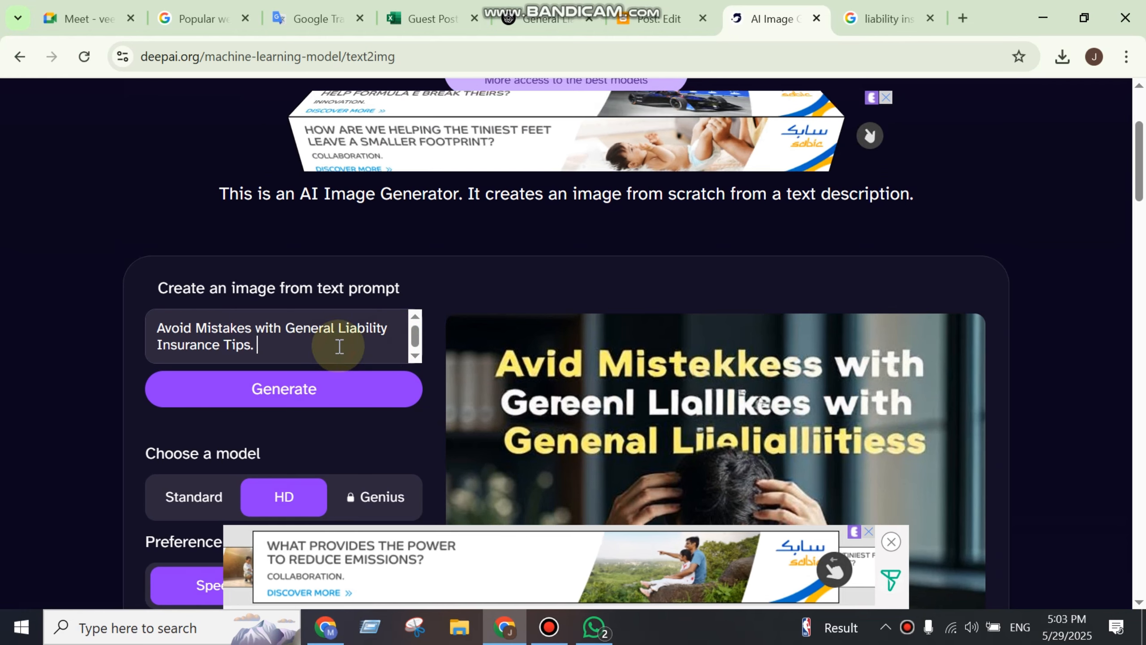
pyautogui.write('No writing ')
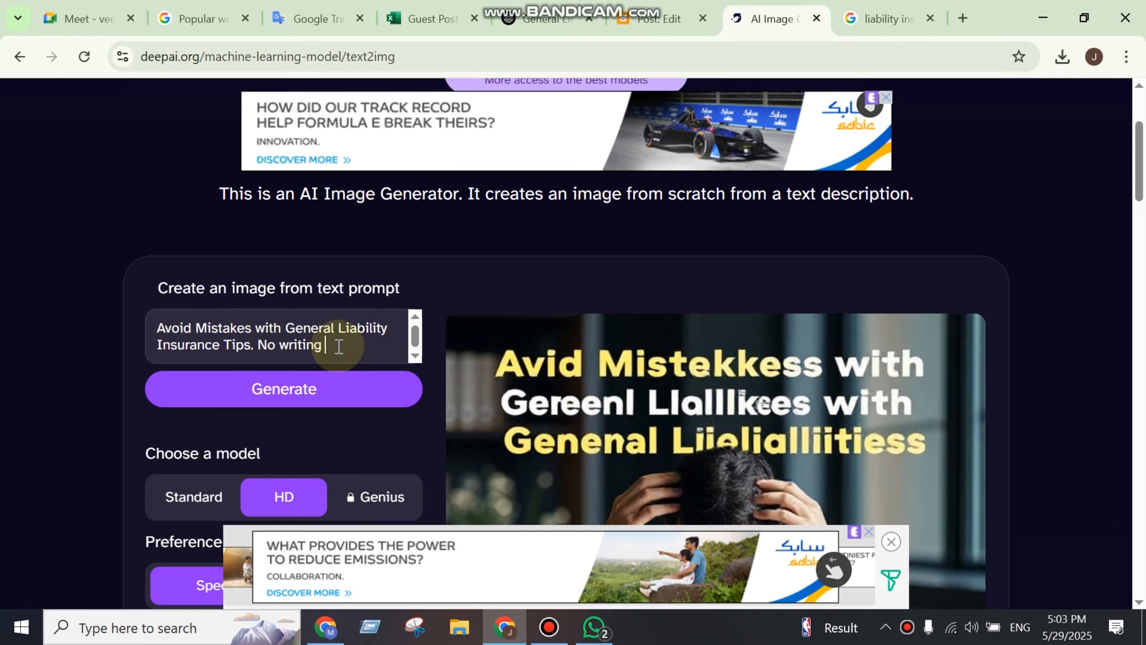
pyautogui.write('in image')
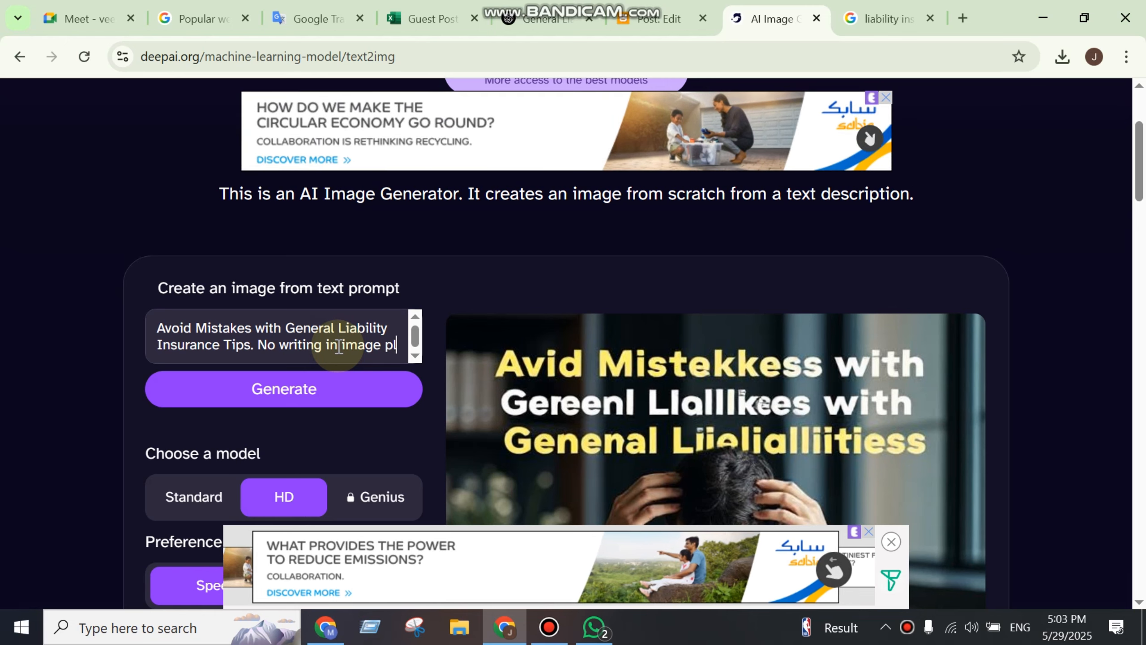
pyautogui.write(' please')
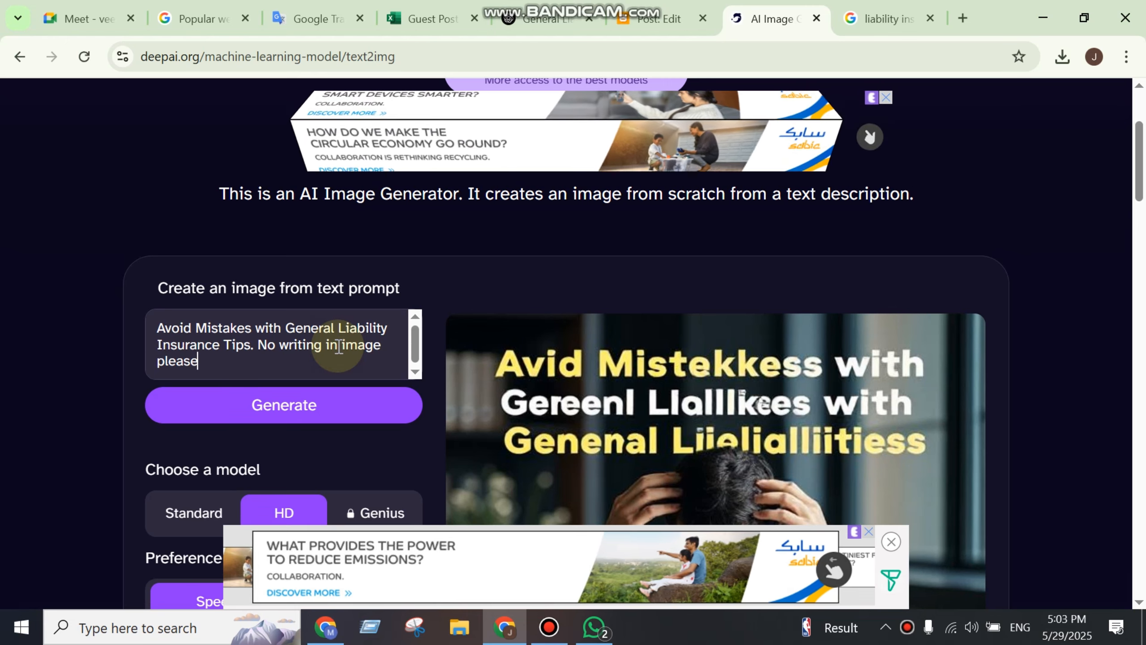
pyautogui.click(309, 408)
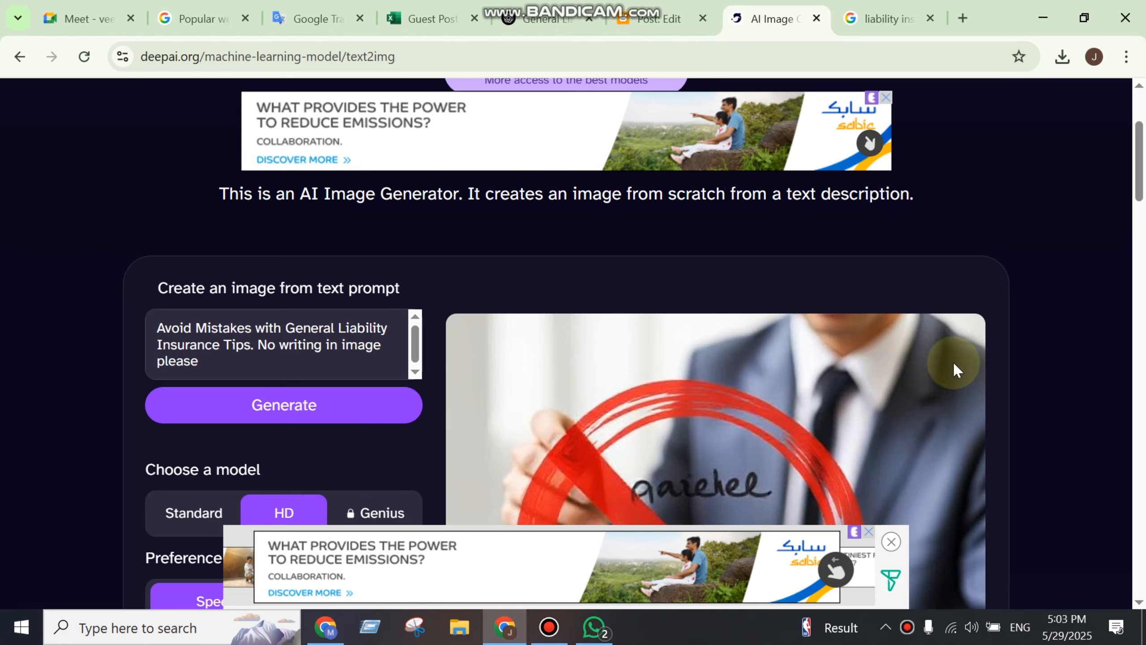
pyautogui.scroll(-4, 1096, 339)
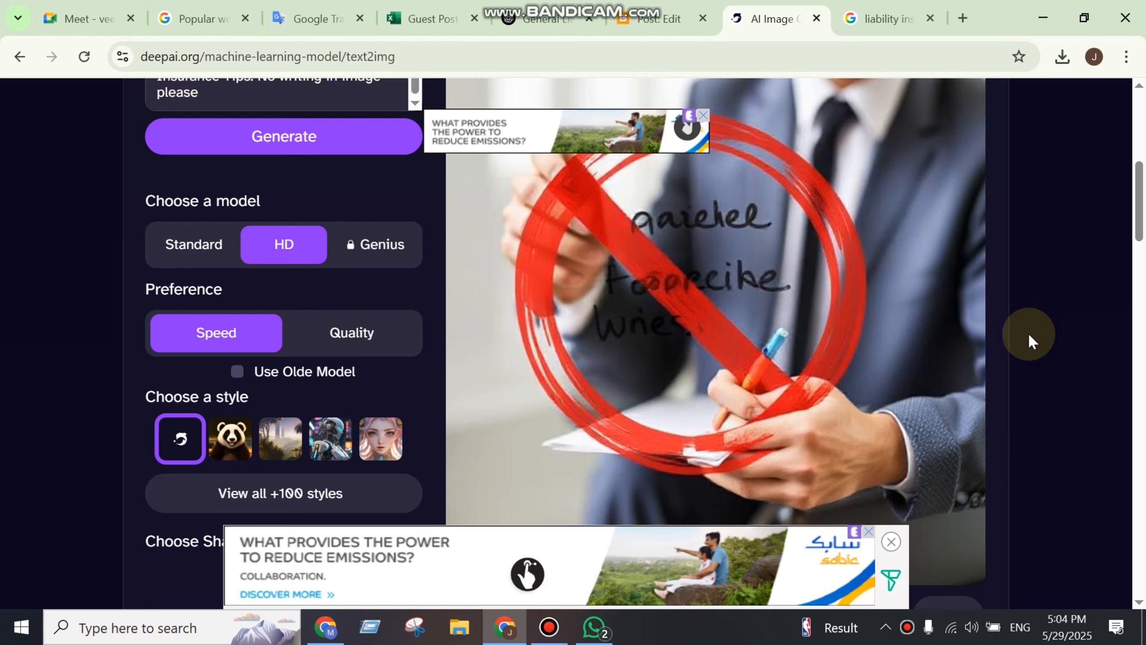
pyautogui.scroll(1, 1028, 331)
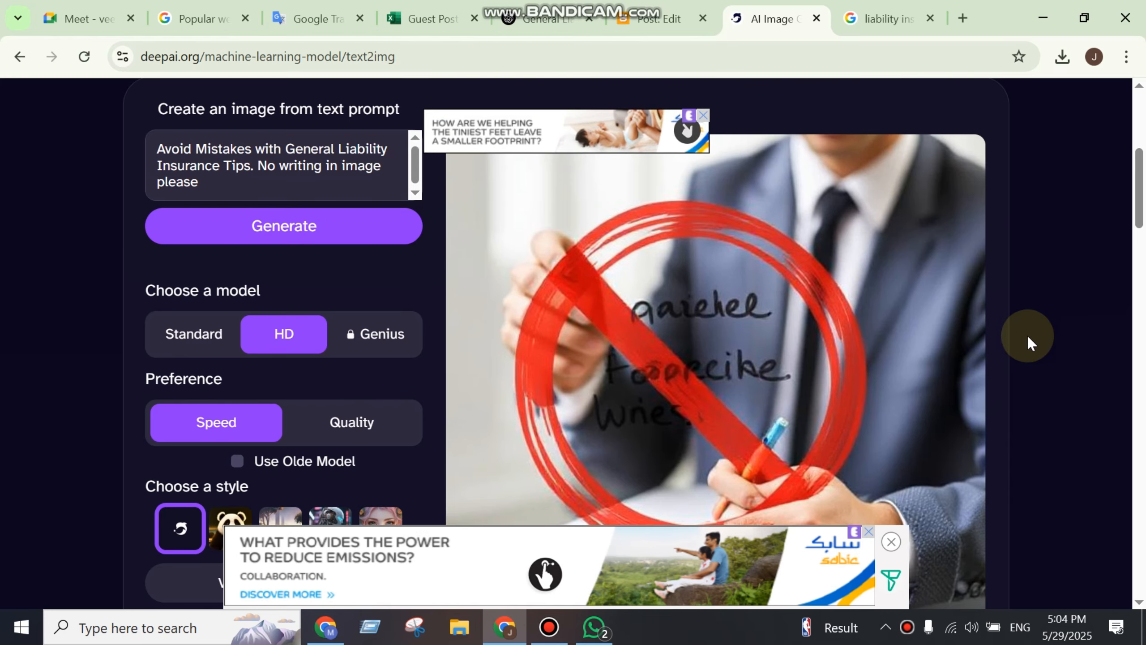
# - Regenerate the image twice from the same prompt and review the results
pyautogui.click(274, 225)
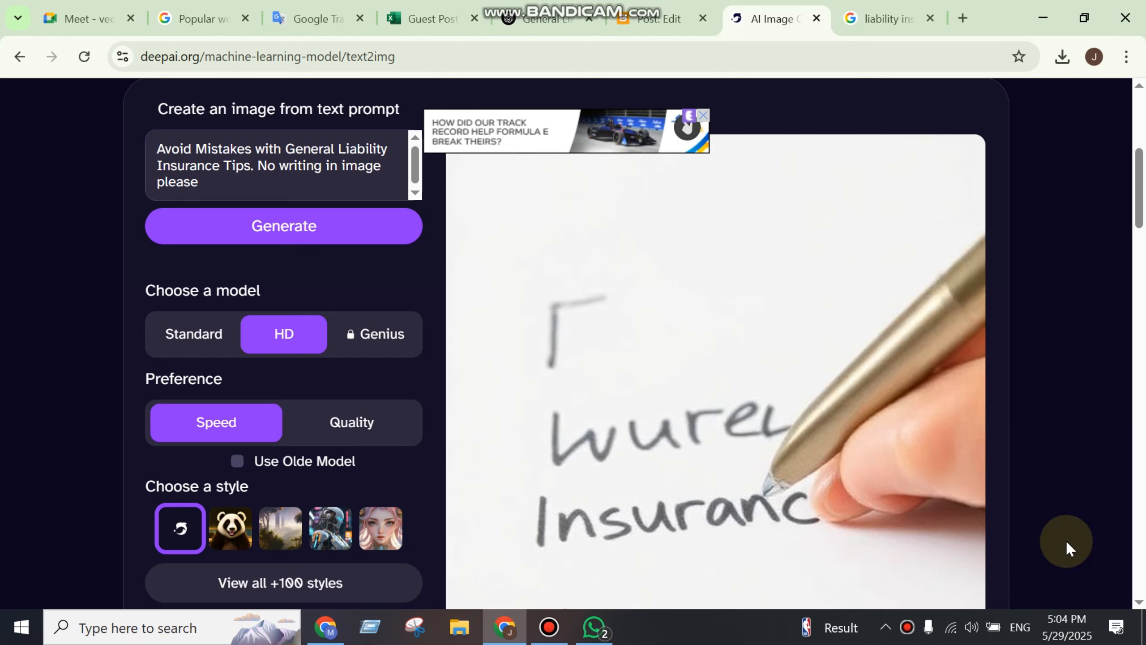
pyautogui.scroll(-5, 762, 469)
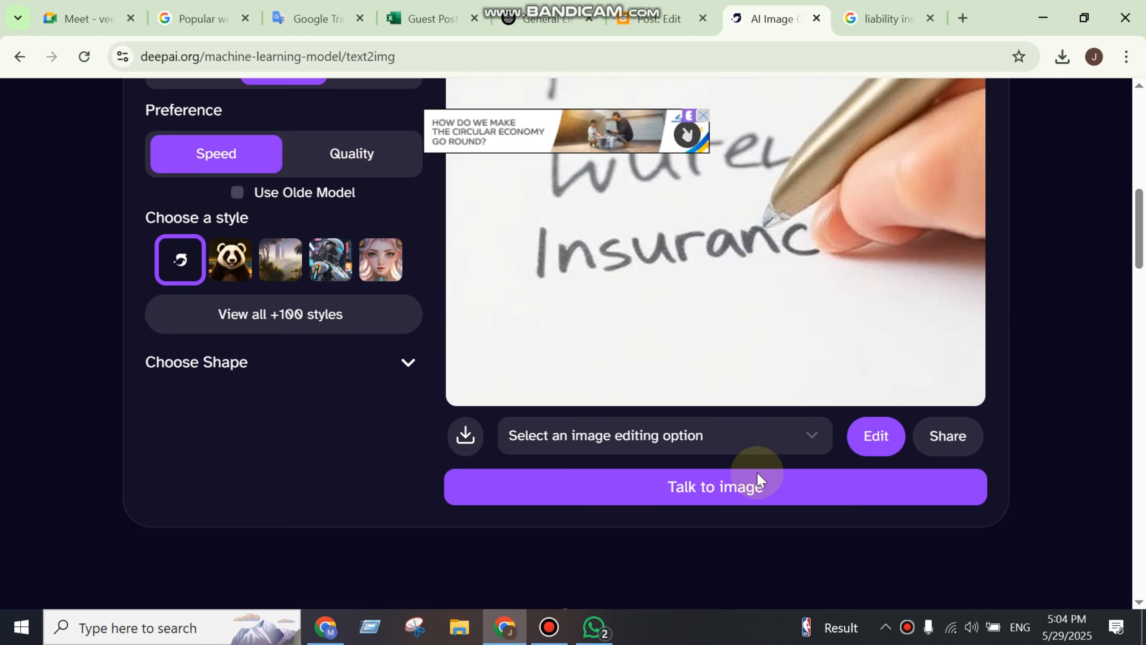
pyautogui.scroll(5, 757, 476)
pyautogui.click(259, 230)
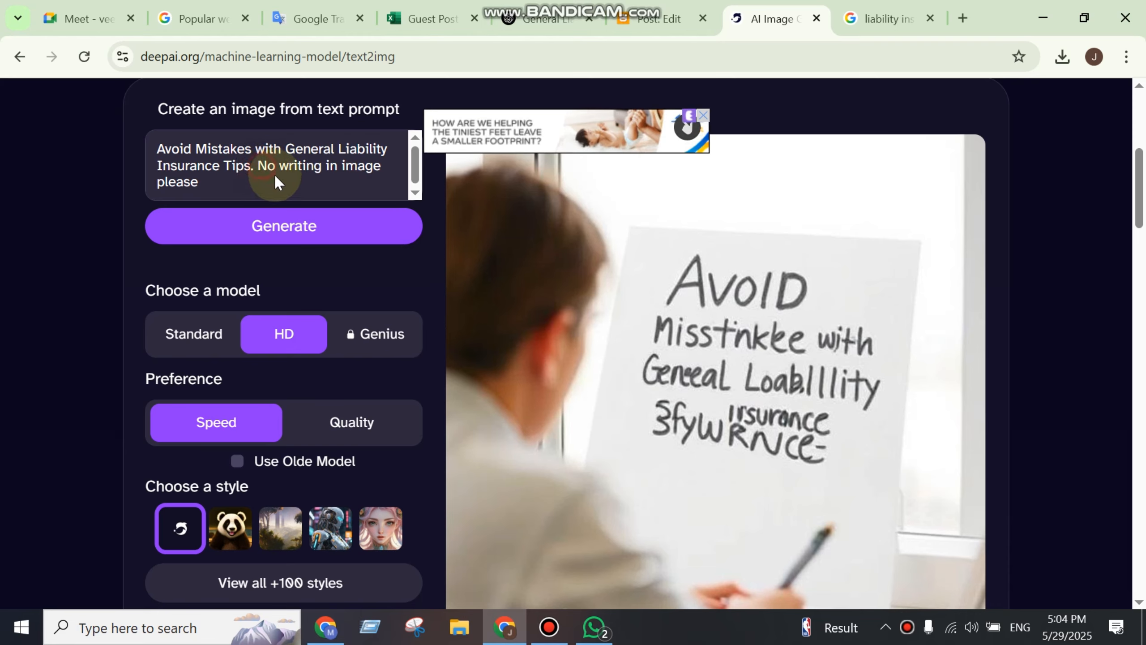
pyautogui.scroll(2, 353, 304)
pyautogui.scroll(5, 352, 304)
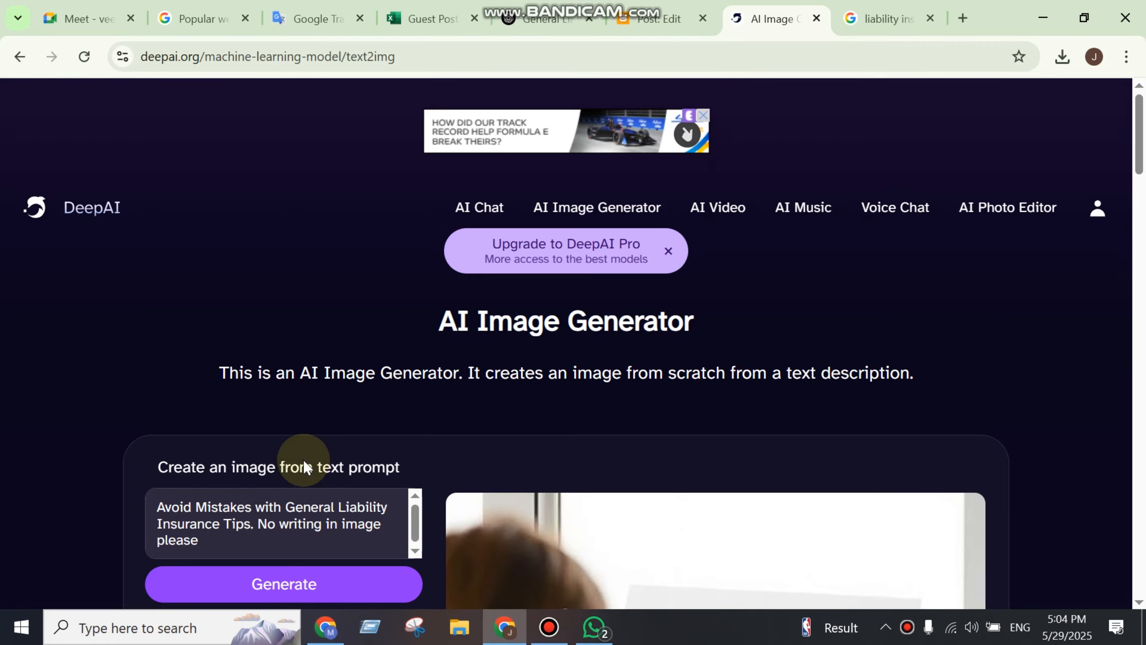
pyautogui.scroll(-7, 302, 466)
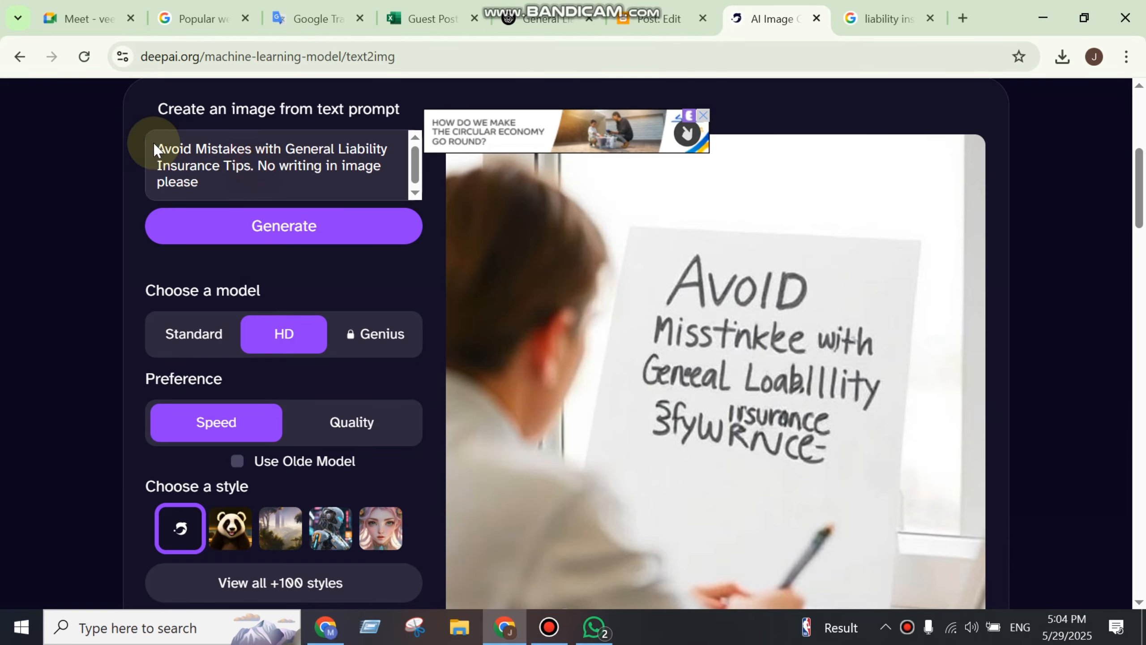
pyautogui.scroll(5, 490, 278)
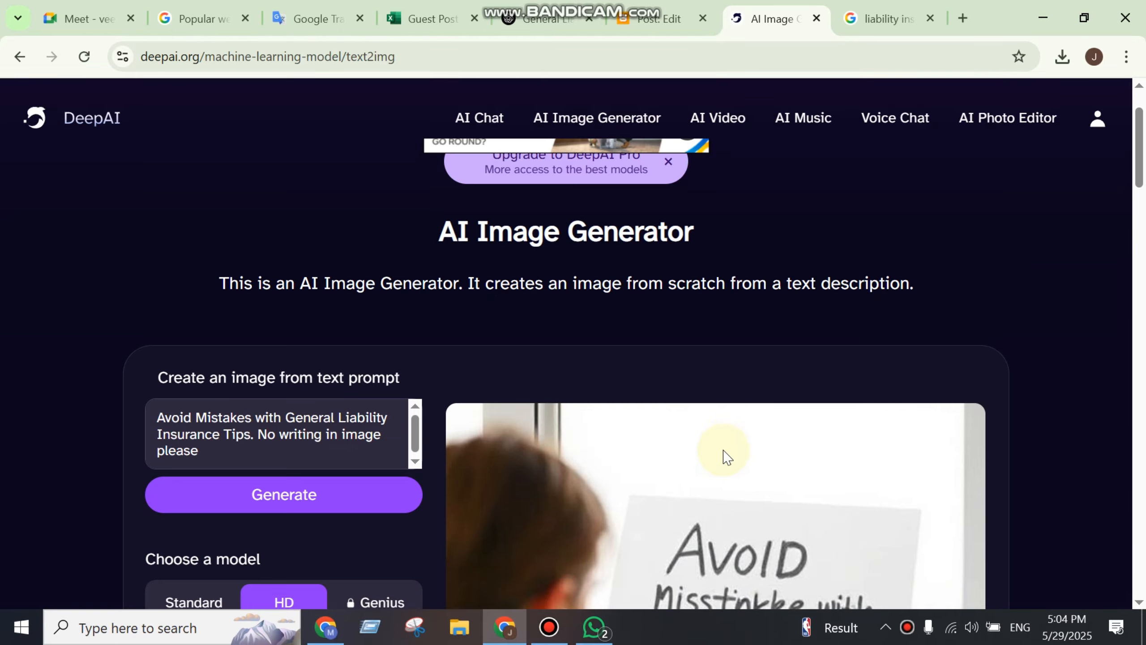
pyautogui.scroll(-5, 724, 458)
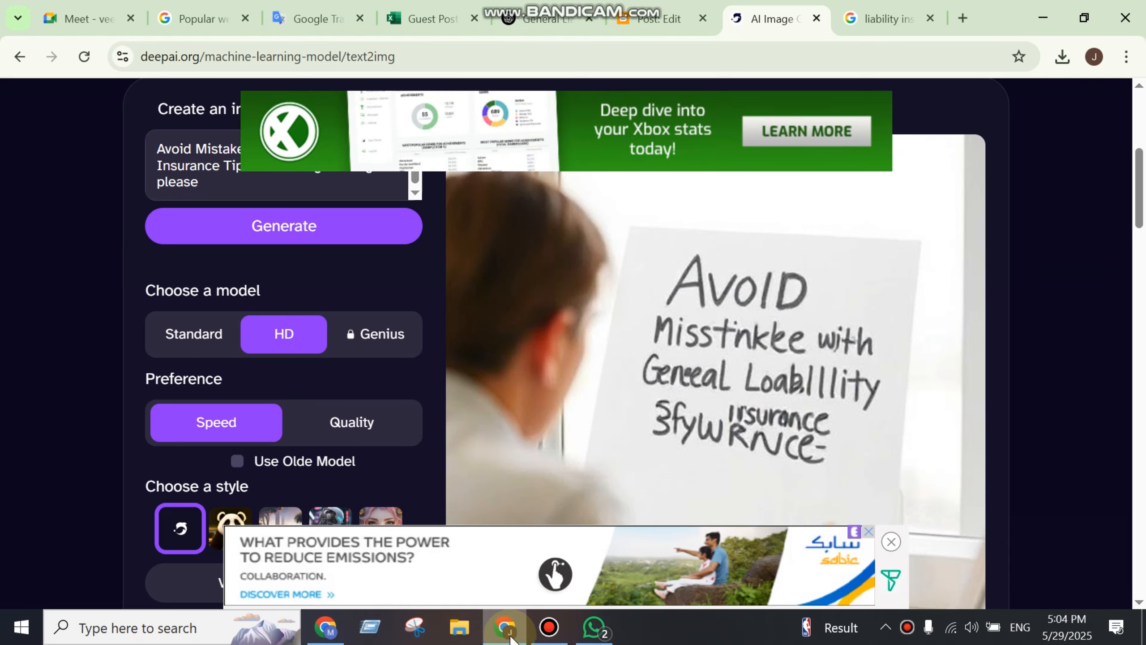
# - In Grok's insurance conversation, draft 'Make an image on this - Avoid Mistakes with General Liability Insurance Tips'
pyautogui.click(335, 638)
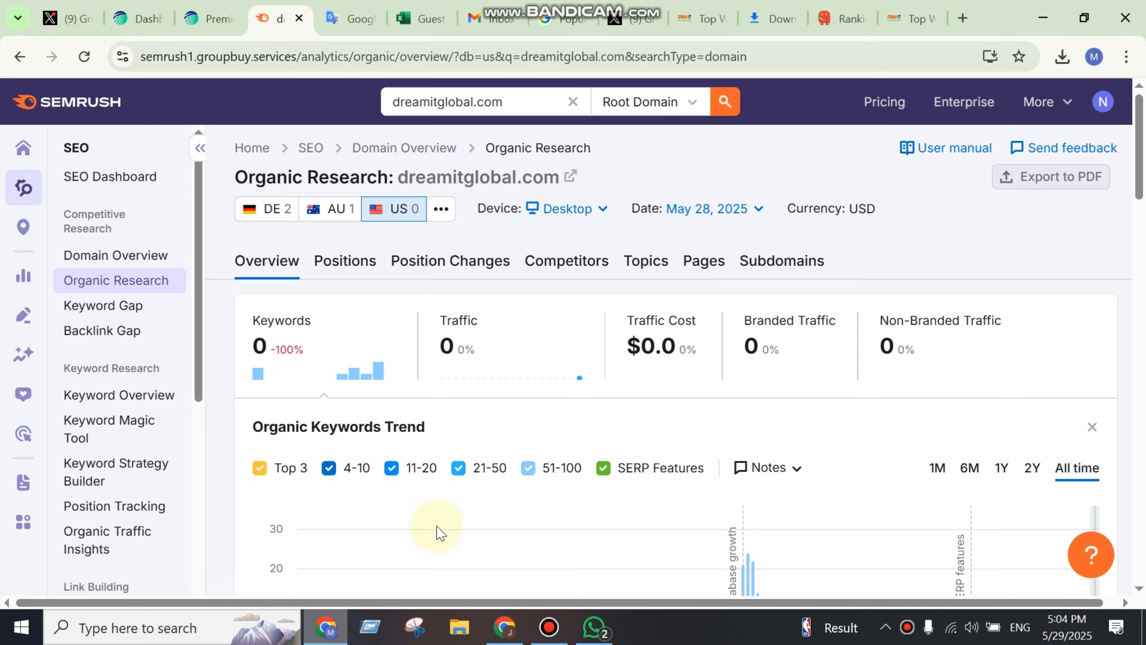
pyautogui.click(642, 6)
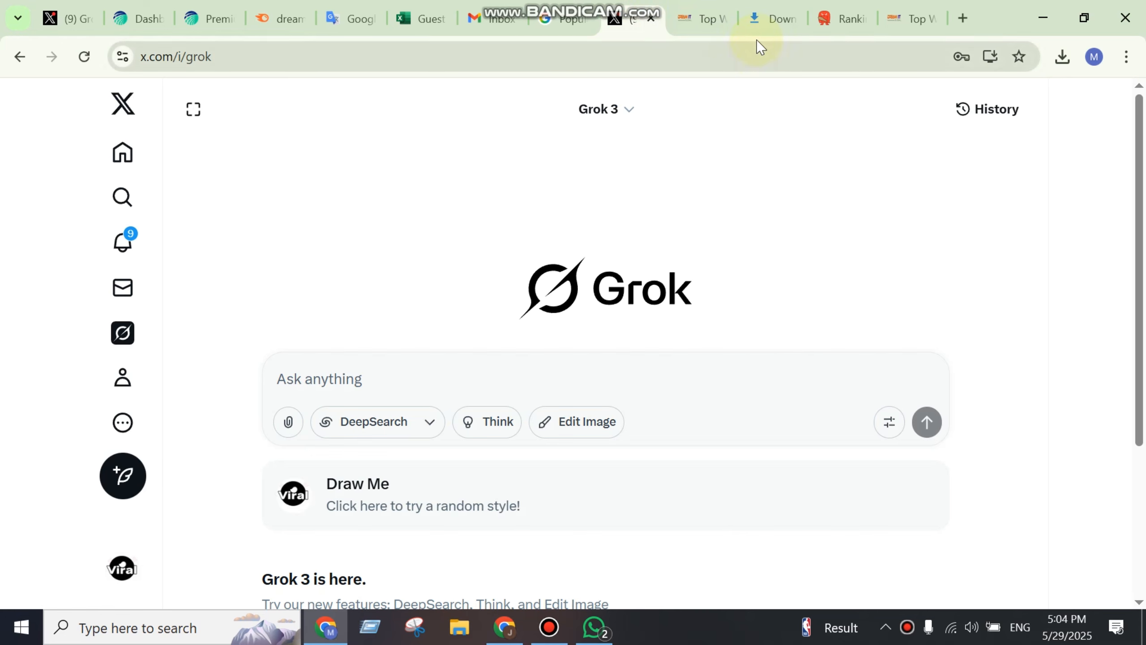
pyautogui.click(54, 23)
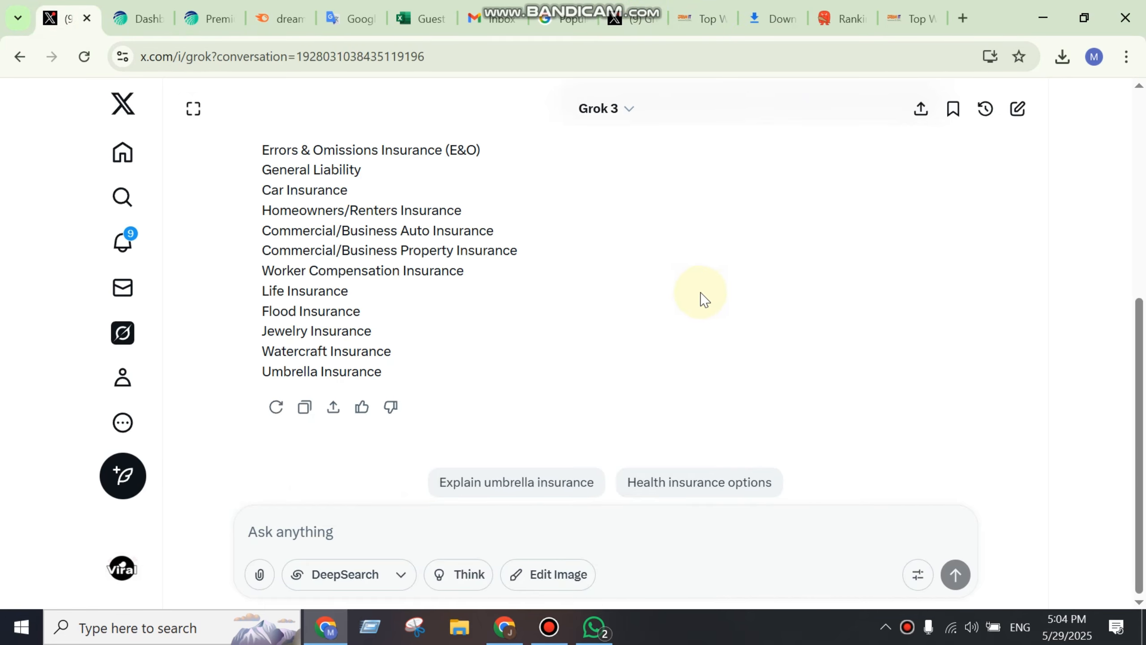
pyautogui.write('W')
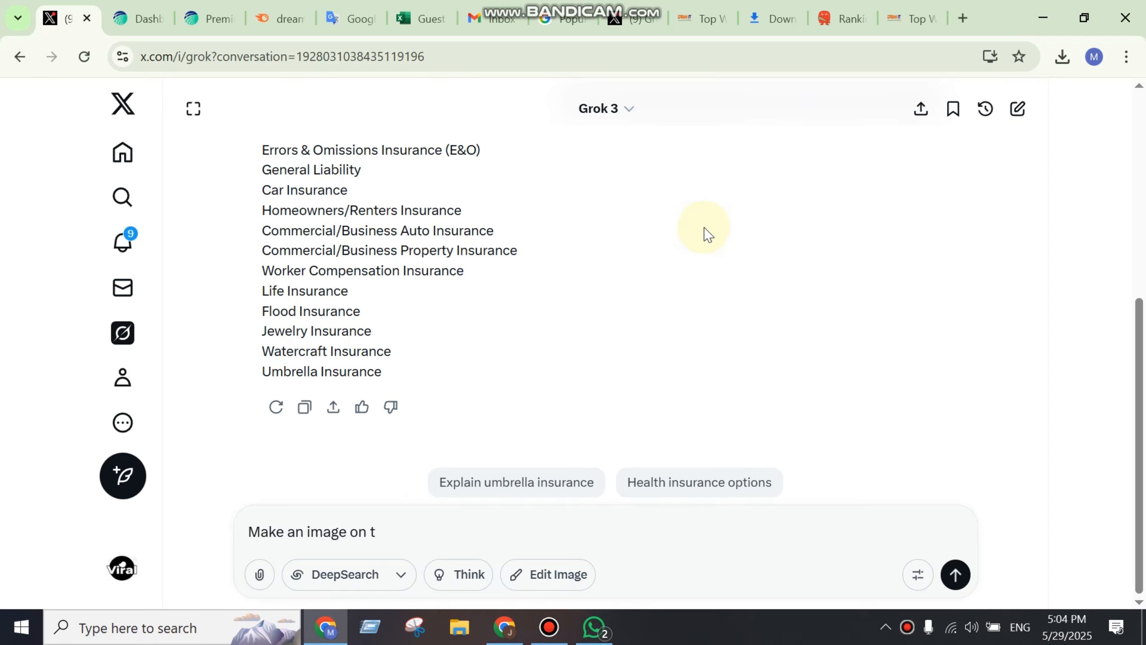
pyautogui.write('Avoid Mistakes with General Liability Insurance Tips')
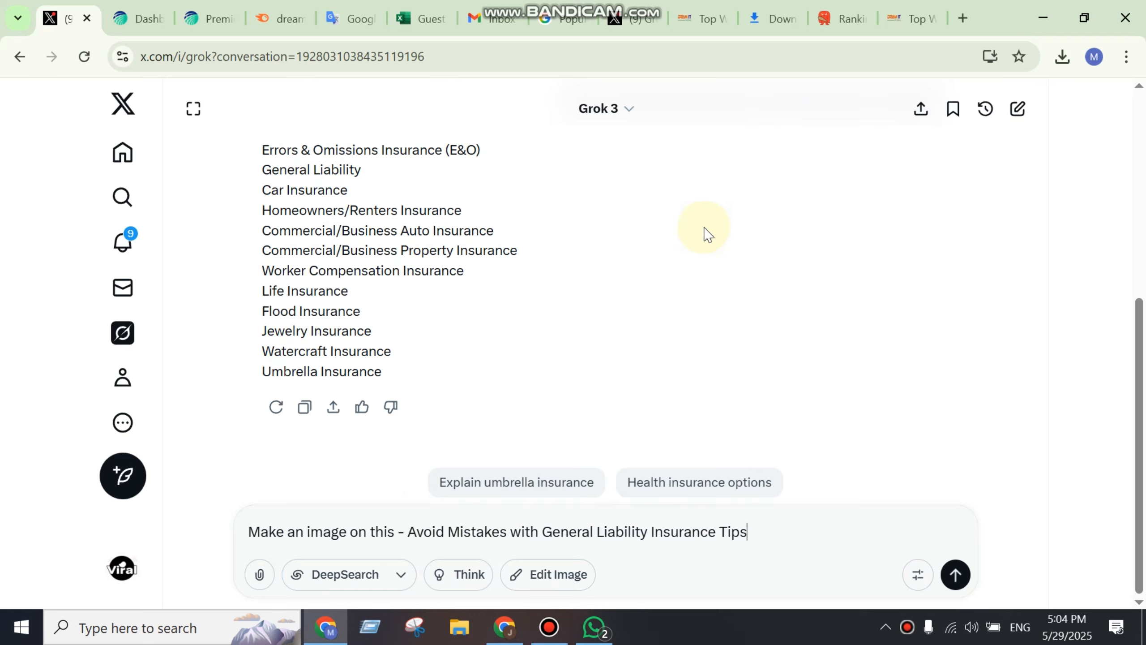
# - Send the image request and review both generated pictures, including the man reading a tips sheet
pyautogui.click(952, 574)
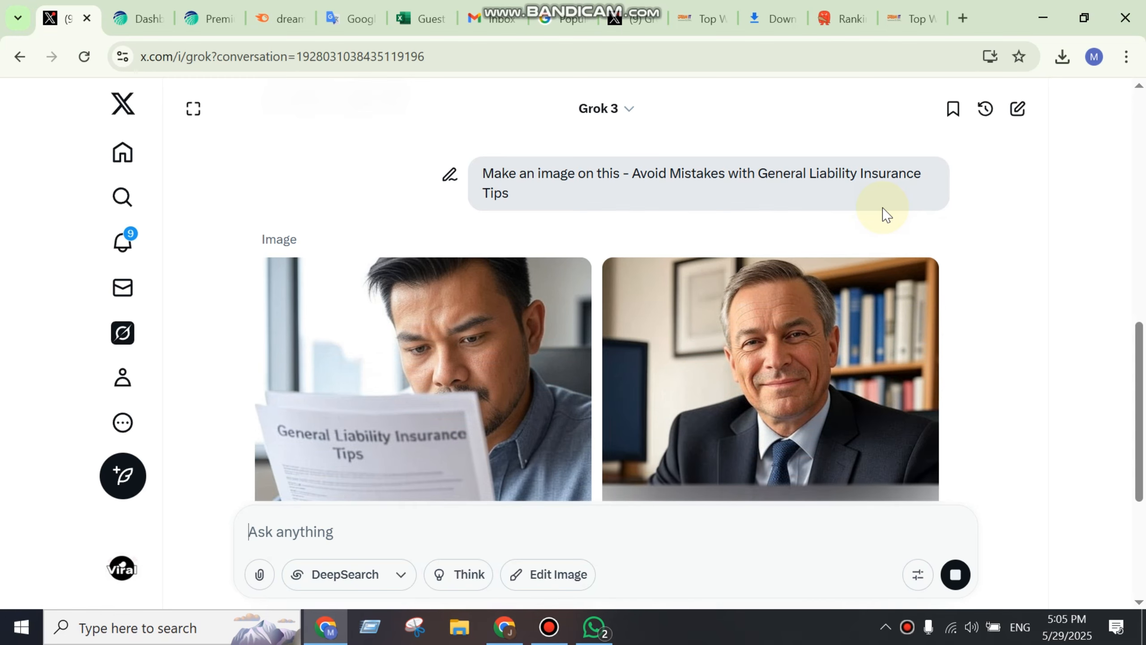
pyautogui.scroll(-5, 993, 461)
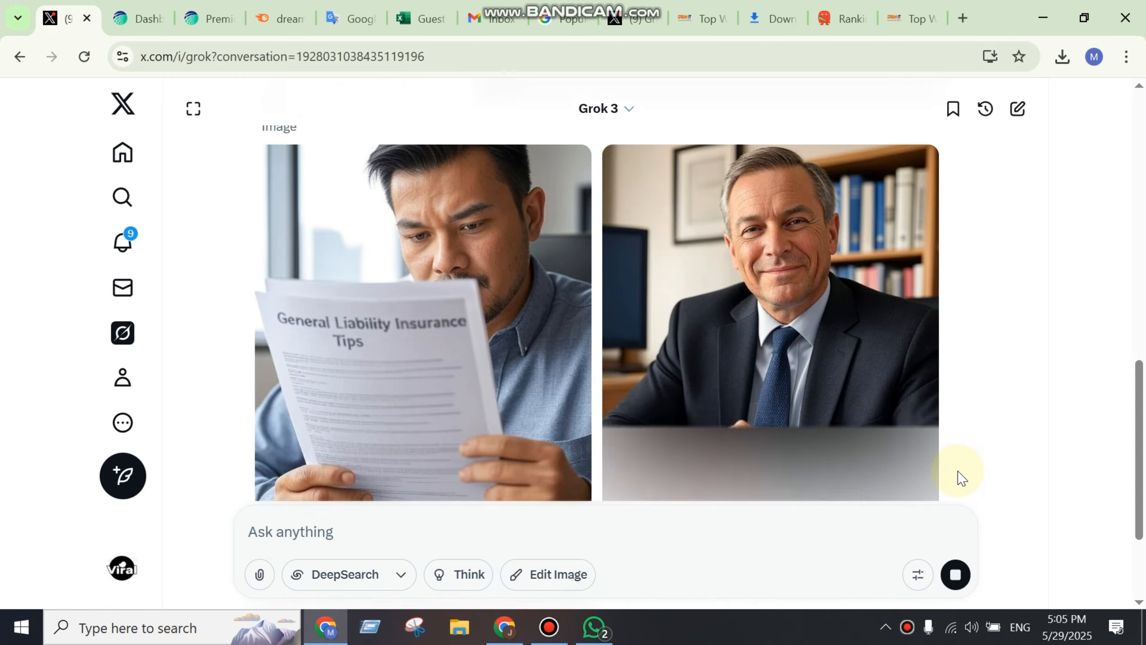
pyautogui.scroll(5, 905, 470)
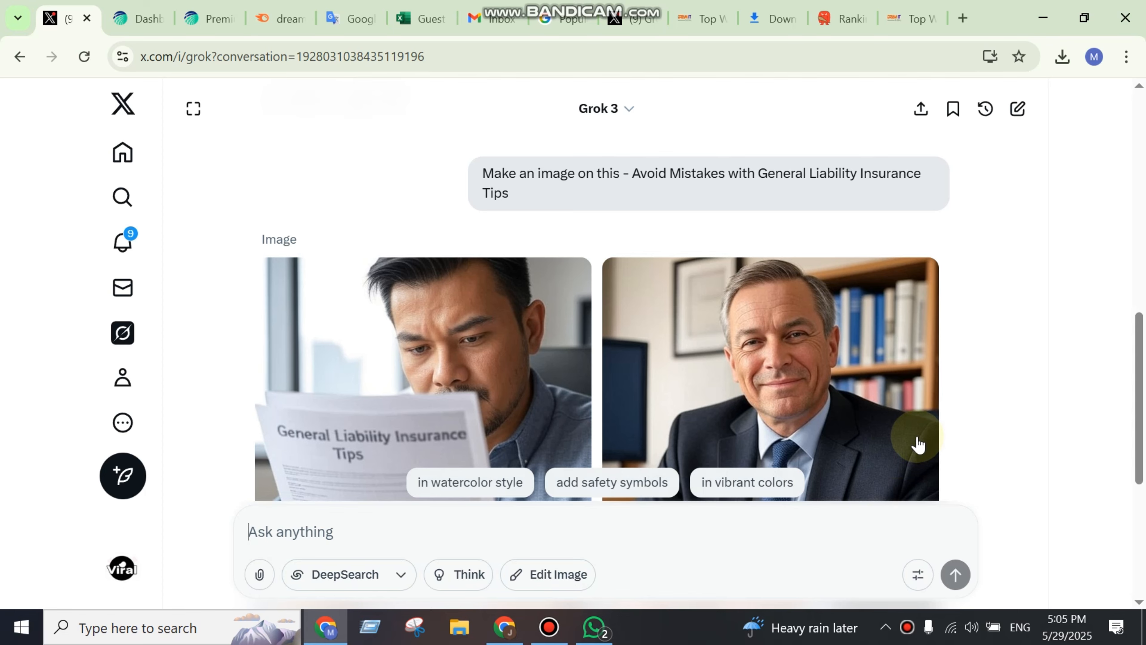
pyautogui.scroll(-5, 834, 530)
pyautogui.click(825, 526)
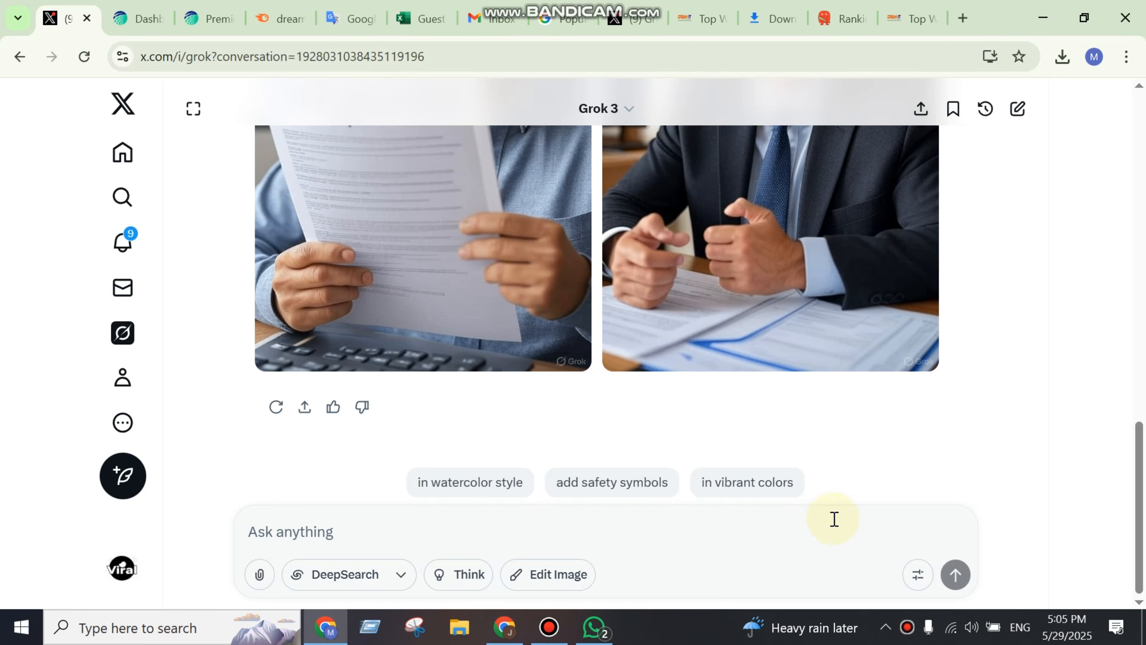
pyautogui.scroll(5, 812, 456)
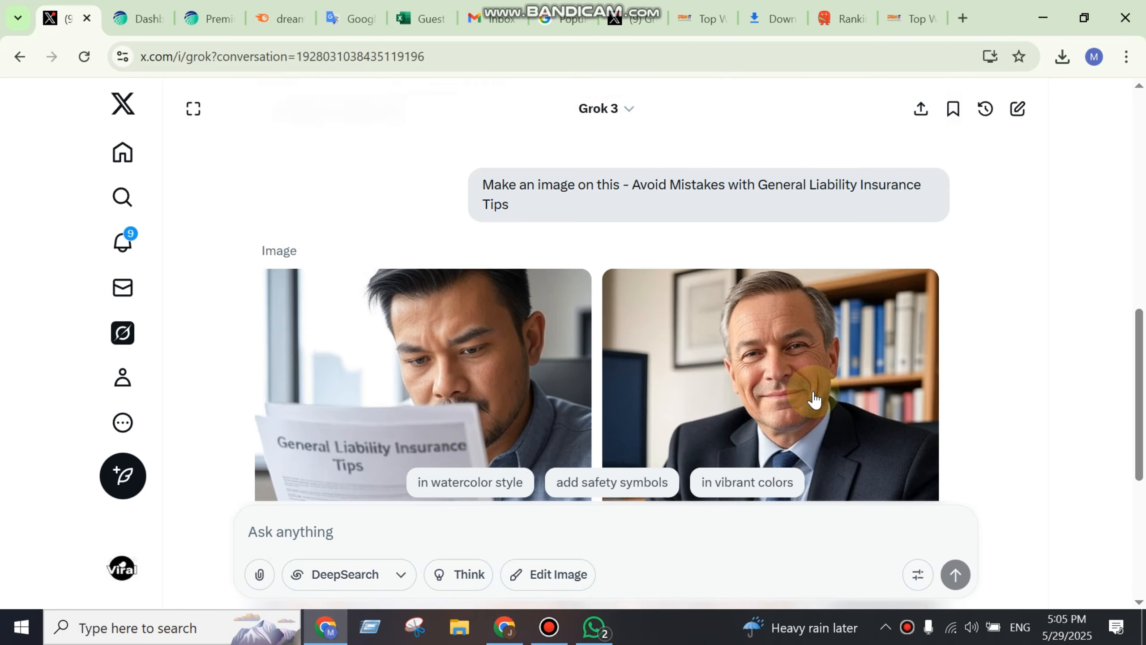
pyautogui.scroll(-5, 918, 379)
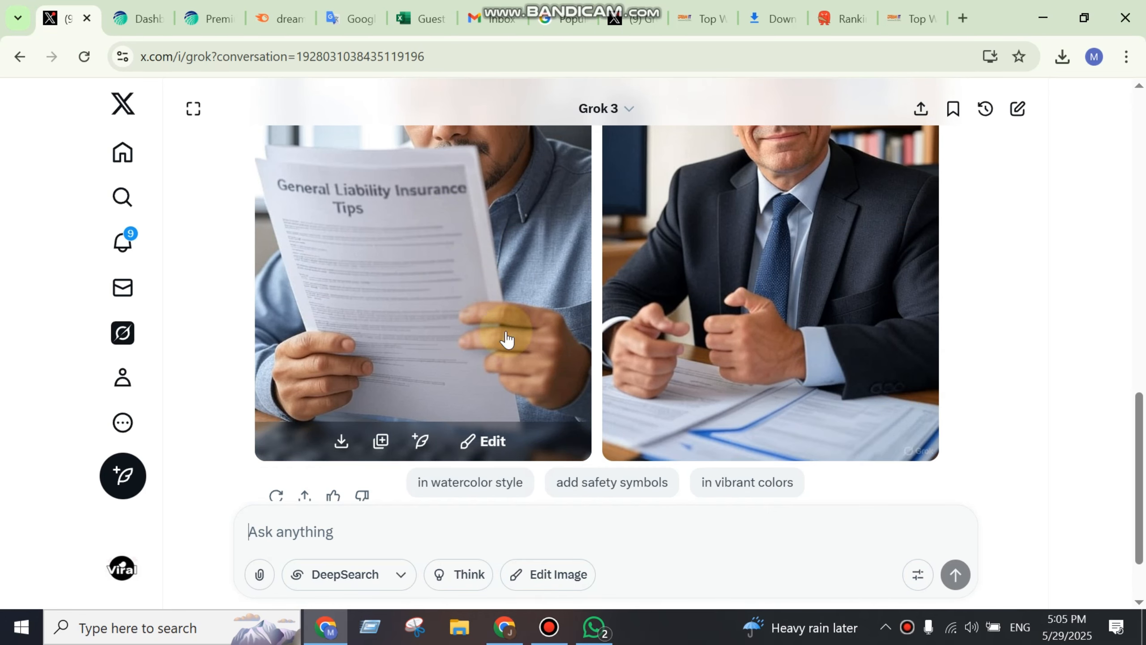
pyautogui.scroll(4, 654, 335)
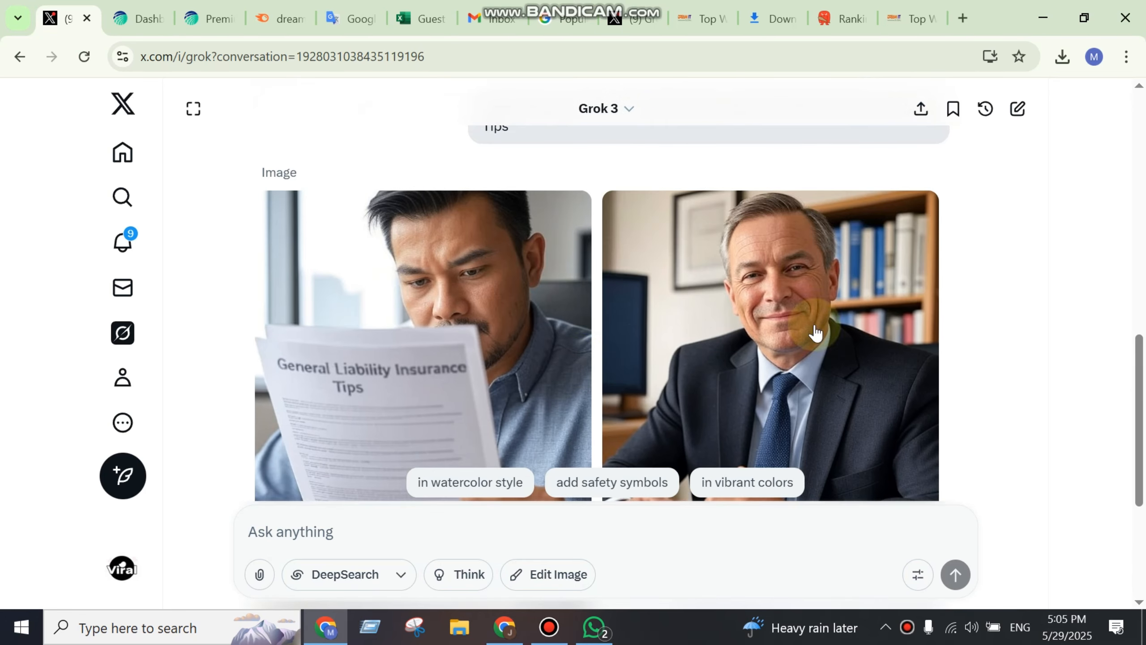
# - Download the man-reading-tips picture as image (1).jpg, then bring up the Google Meet call
pyautogui.click(485, 346)
pyautogui.rightClick(559, 308)
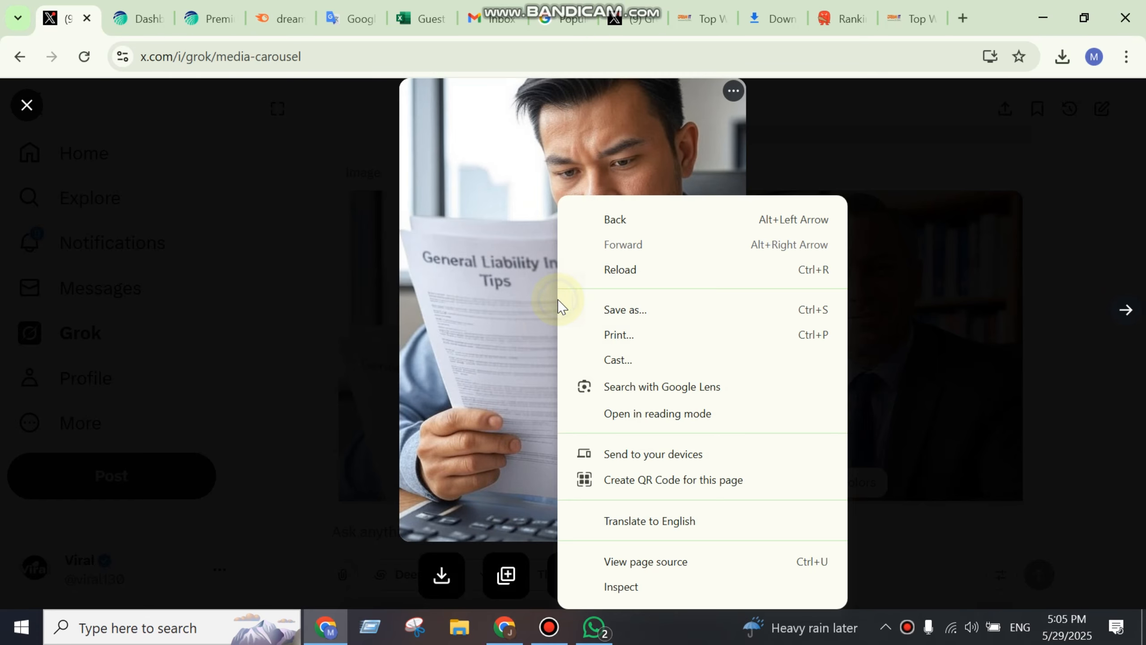
pyautogui.click(978, 462)
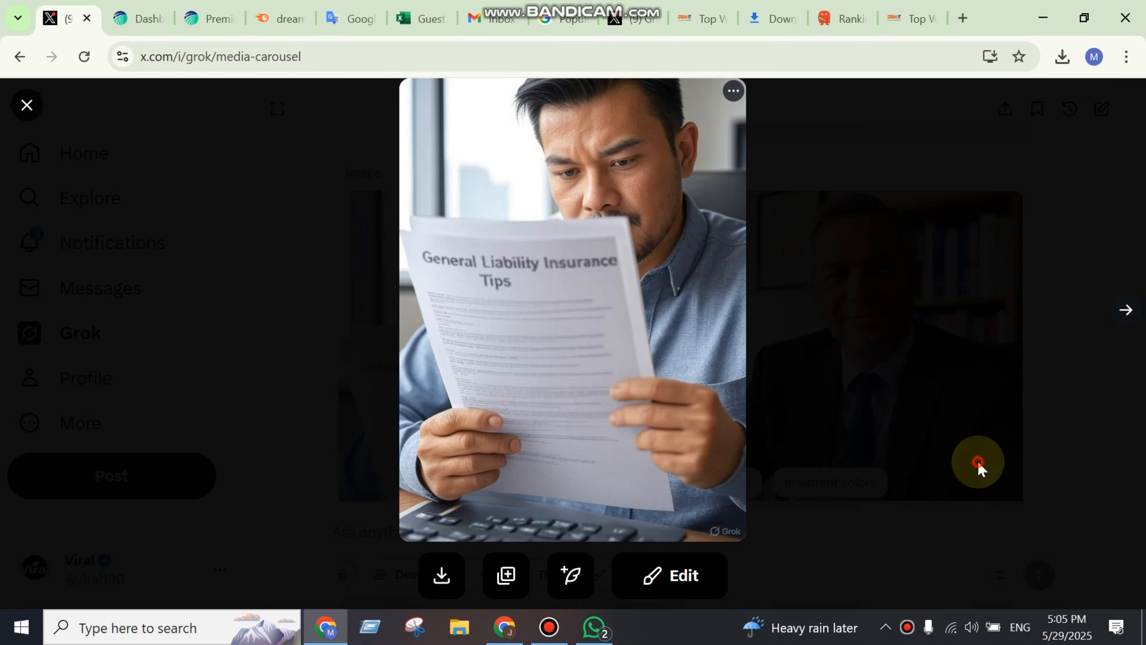
pyautogui.click(408, 279)
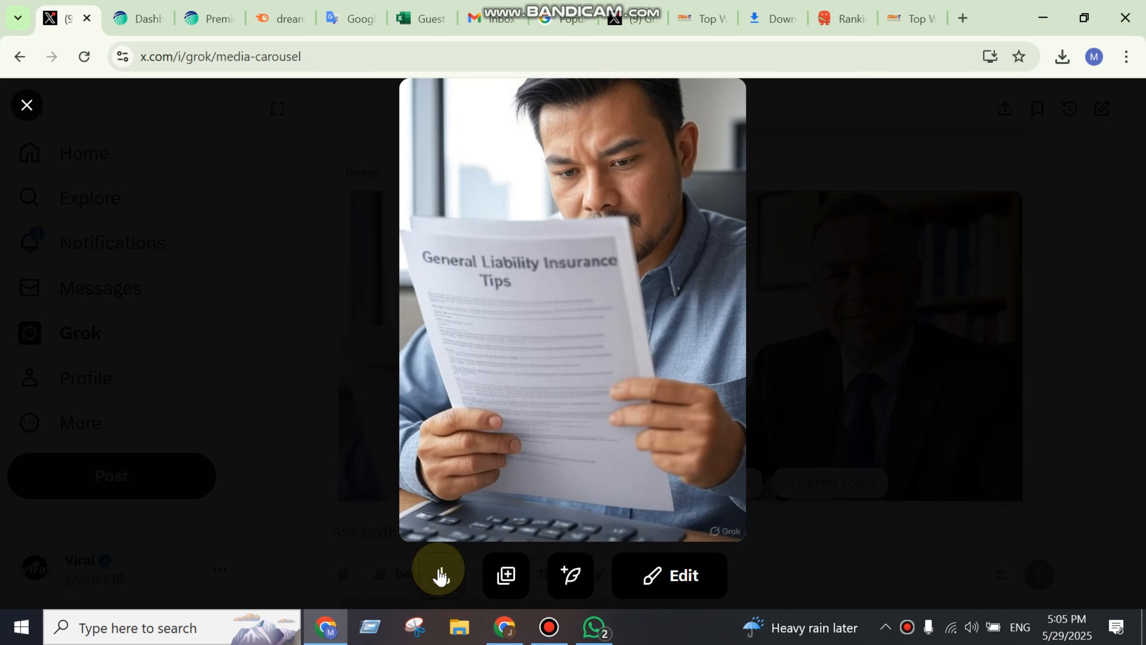
pyautogui.click(440, 576)
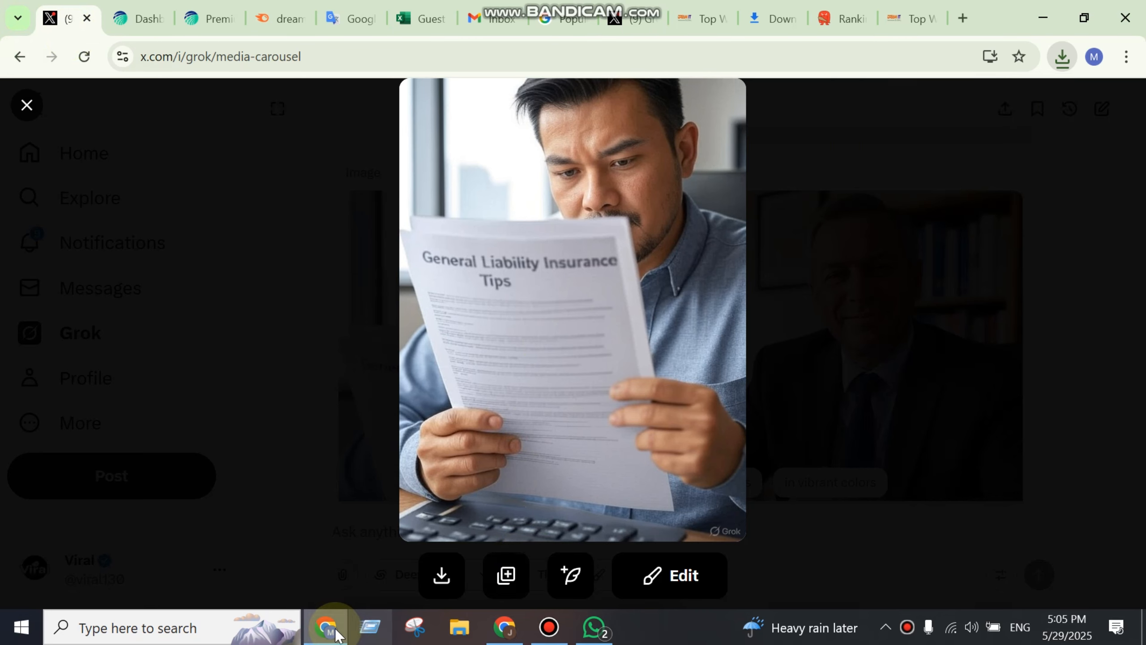
pyautogui.click(504, 627)
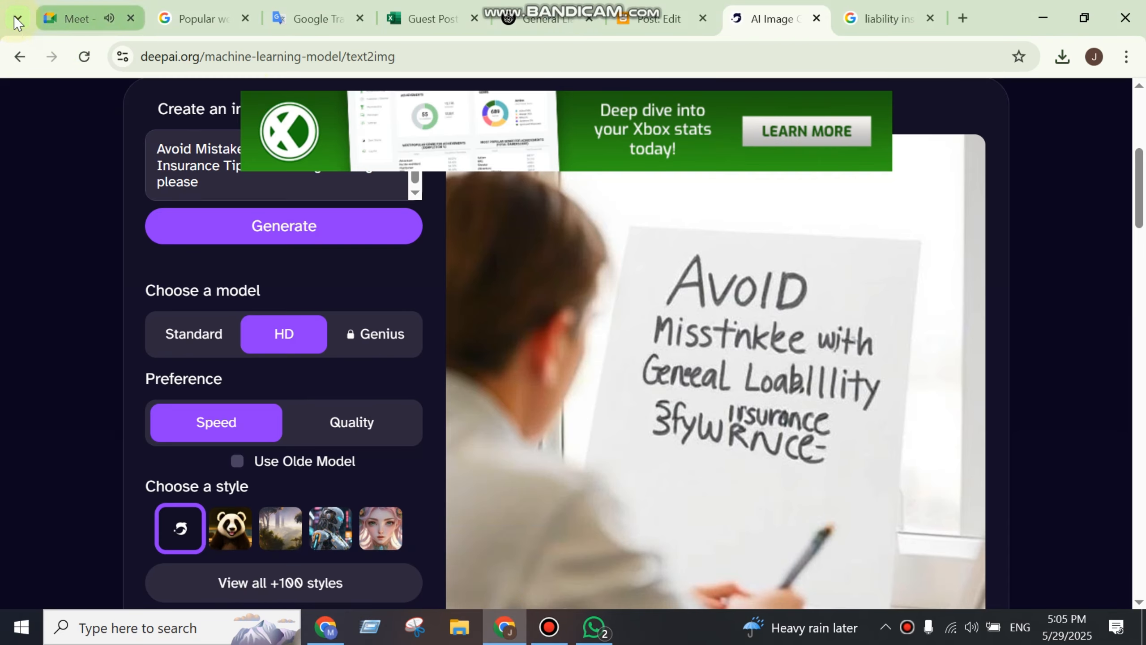
pyautogui.click(79, 18)
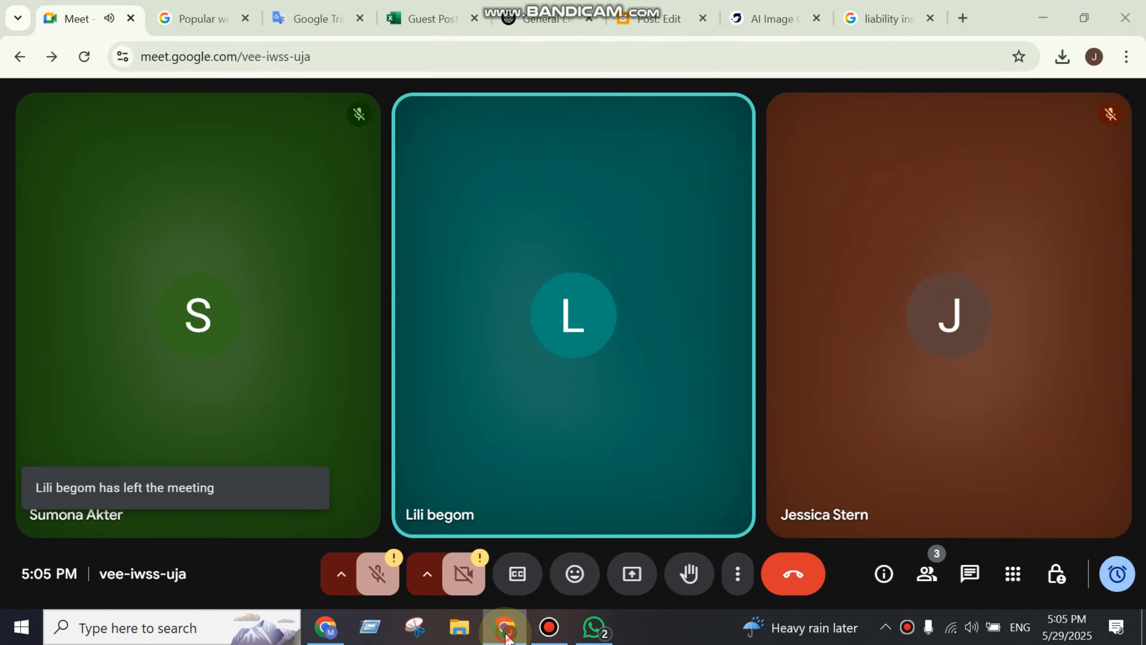
# - Back in the Grok window, paste the post title into a new tab's search bar
pyautogui.hotkey('alt', 'Tab')
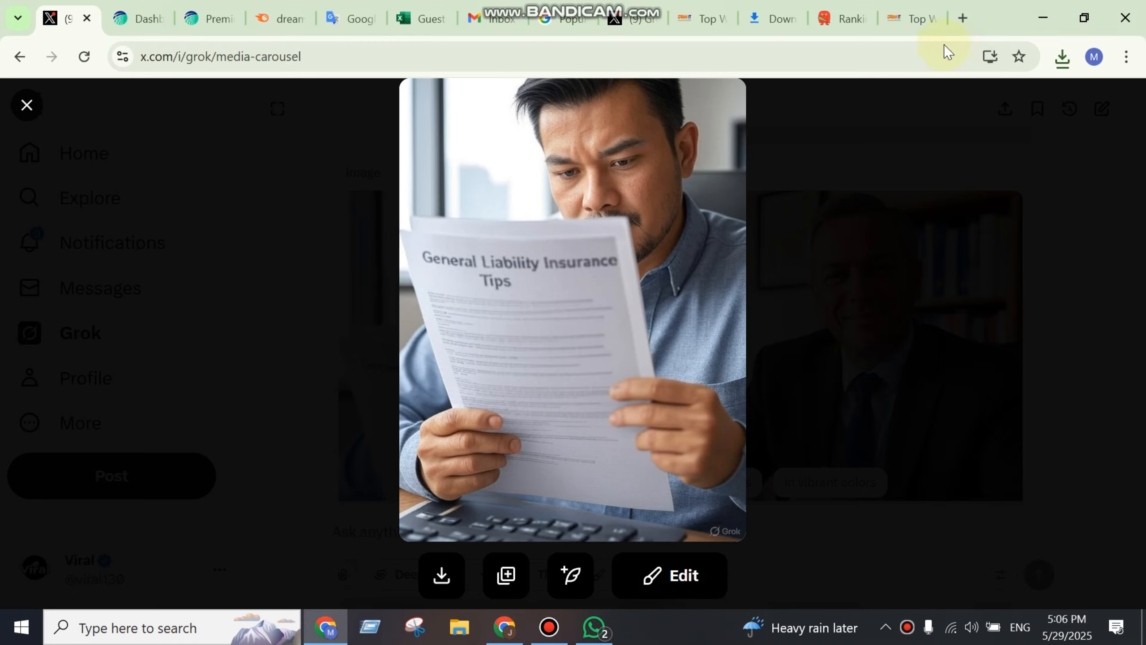
pyautogui.click(962, 18)
pyautogui.write('Avoid Mistakes with General Liability Insurance Tips')
# - Search Google for 'Avoid Mistakes with General Liability Insurance Tips' and view its image results
pyautogui.press('Return')
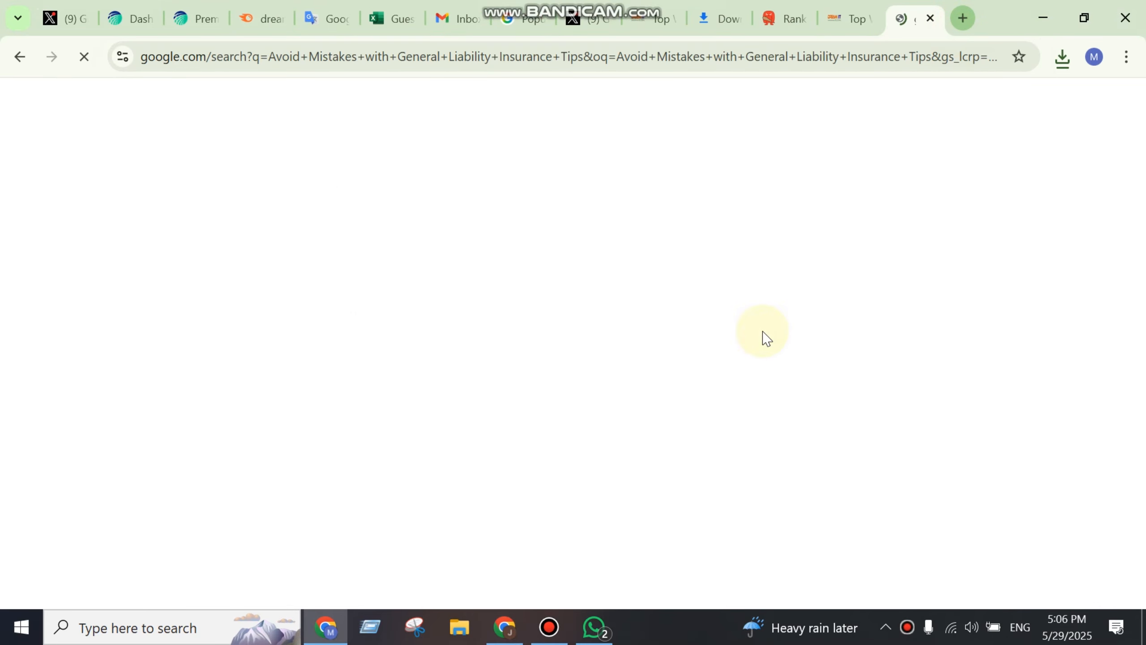
pyautogui.click(134, 178)
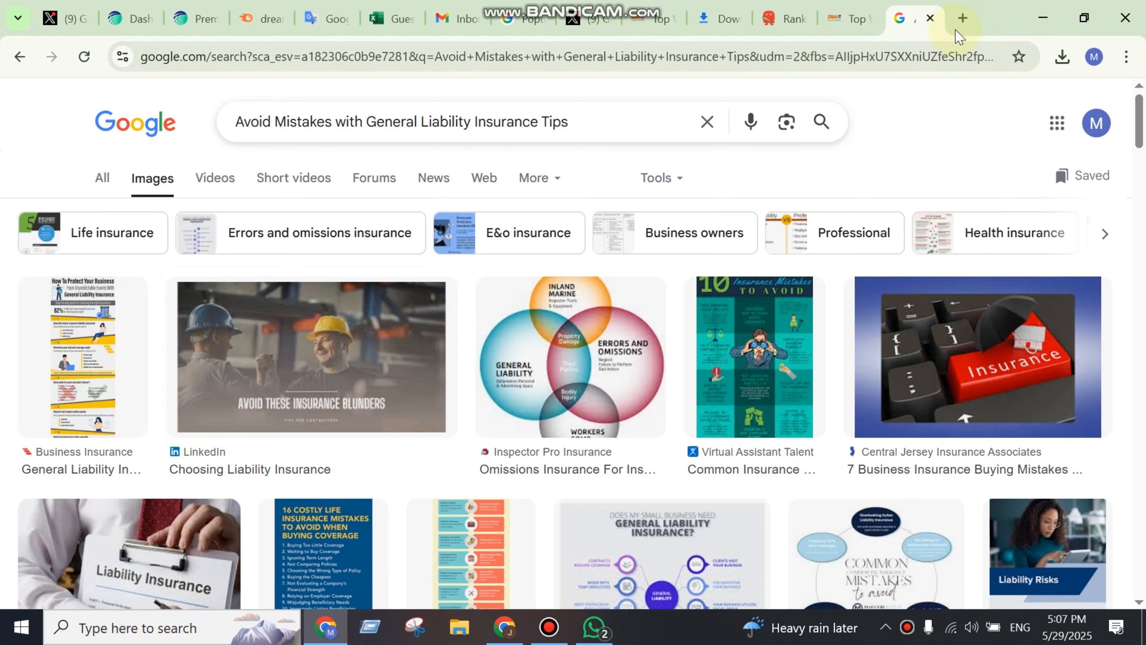
pyautogui.click(962, 18)
# - Search the web for 'Pixel' and go to the Pexels photo search
pyautogui.write('Pixel')
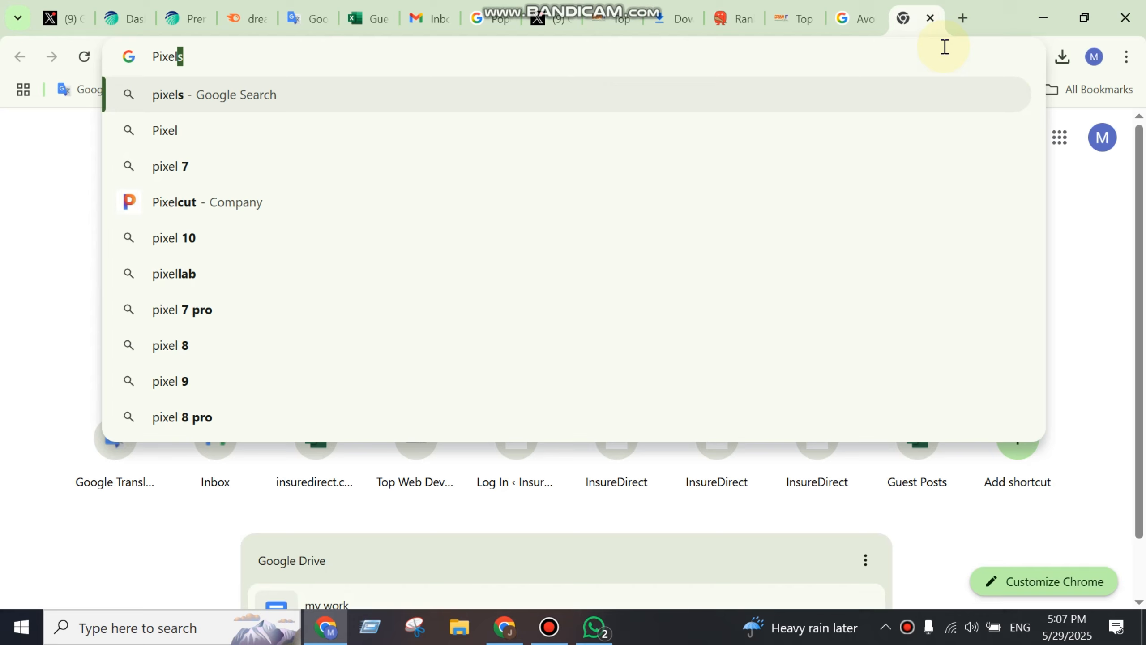
pyautogui.press('Return')
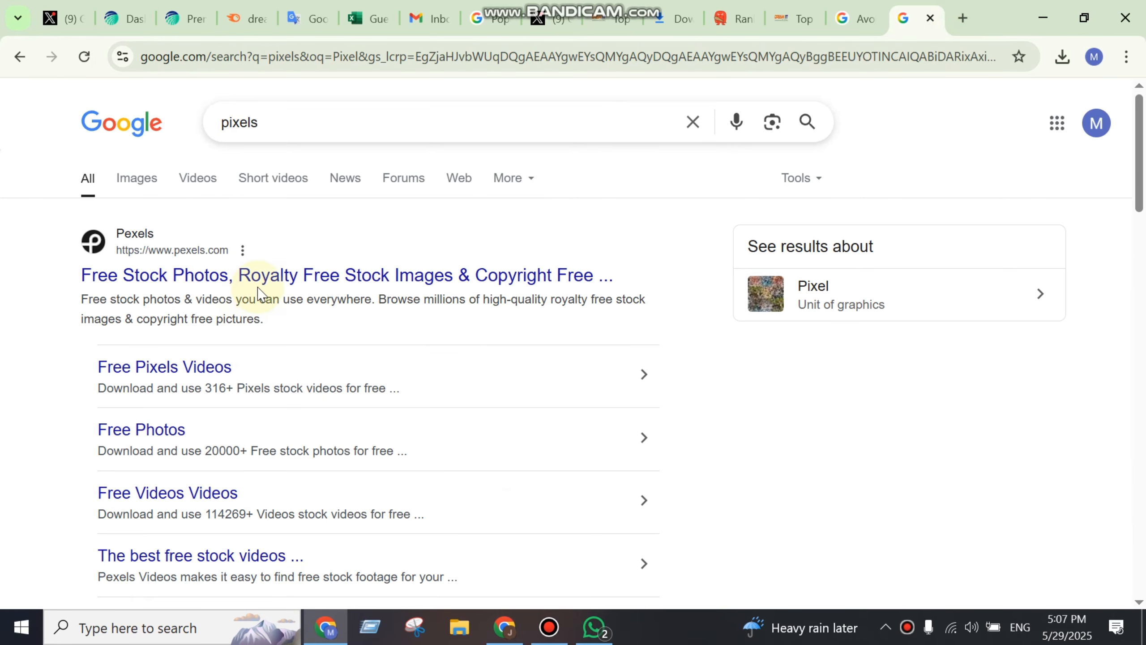
pyautogui.click(273, 296)
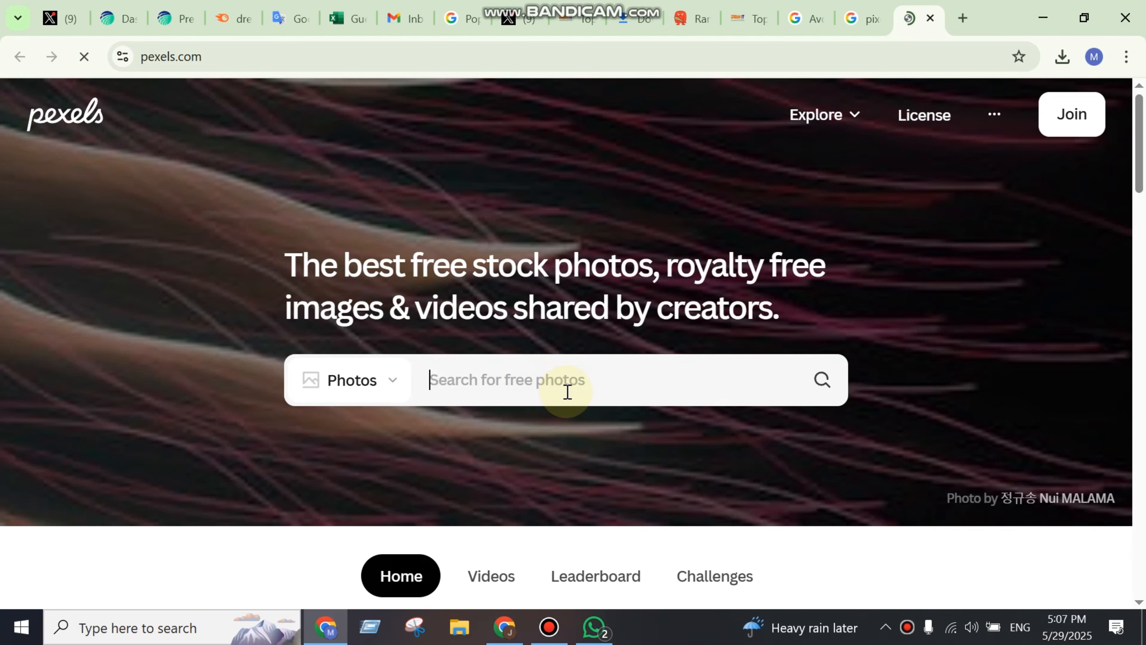
pyautogui.click(568, 391)
# - Search Pexels for 'Insurance', fixing the typo, browse the photos, then switch to the Meet window
pyautogui.write('Insuracne')
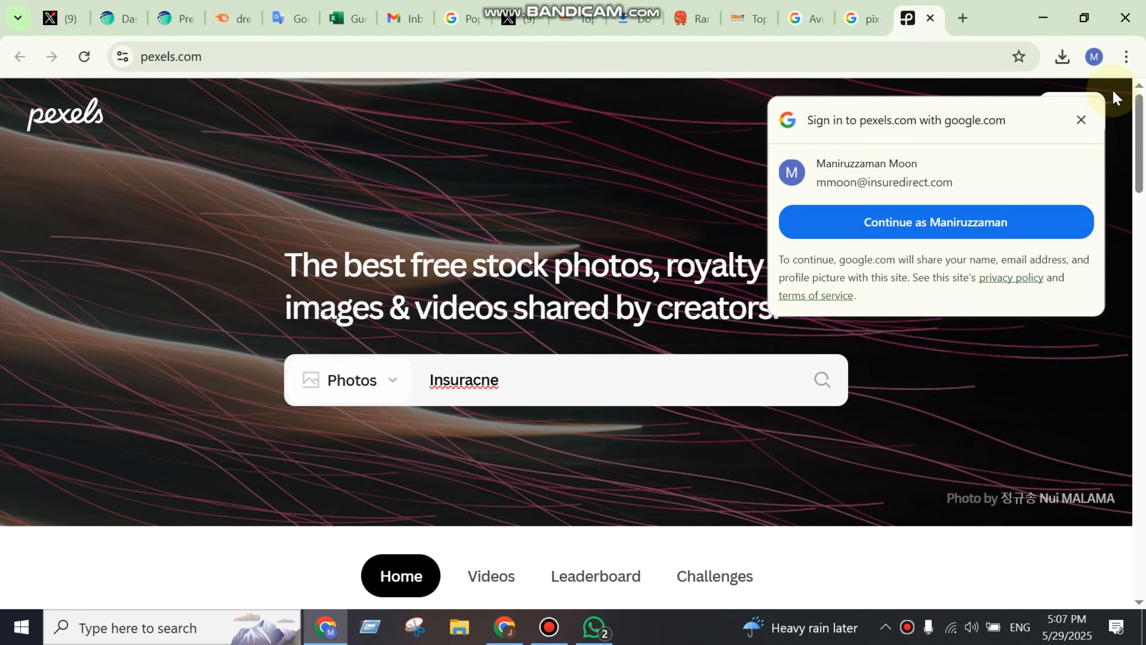
pyautogui.click(1081, 120)
pyautogui.rightClick(477, 391)
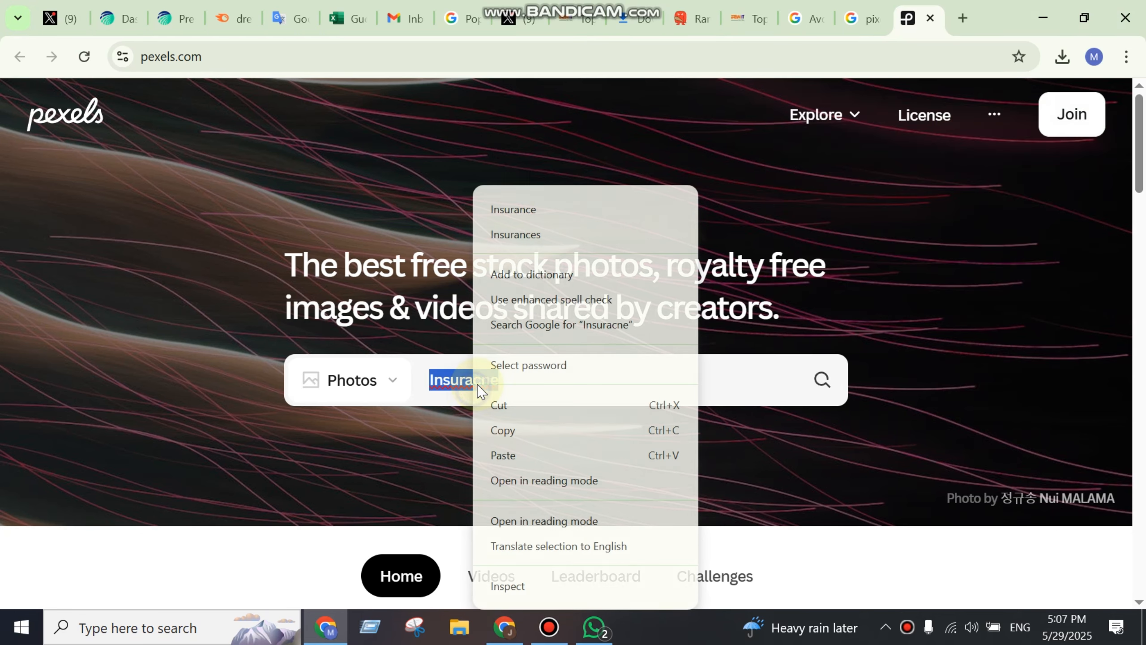
pyautogui.click(531, 245)
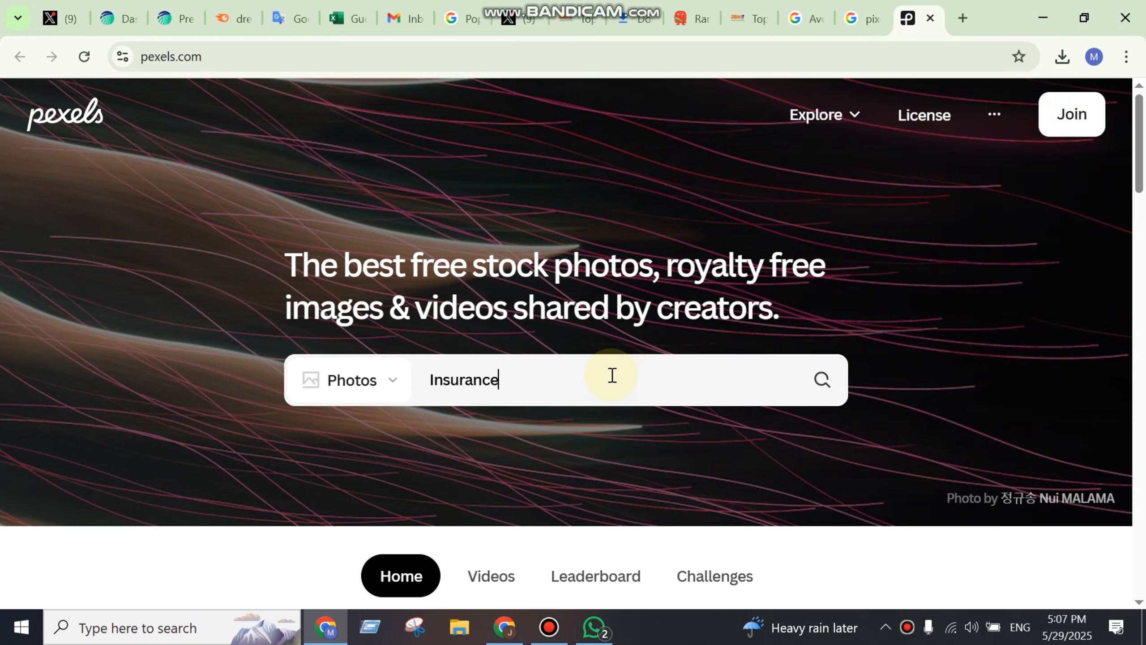
pyautogui.press('Return')
pyautogui.scroll(-5, 646, 418)
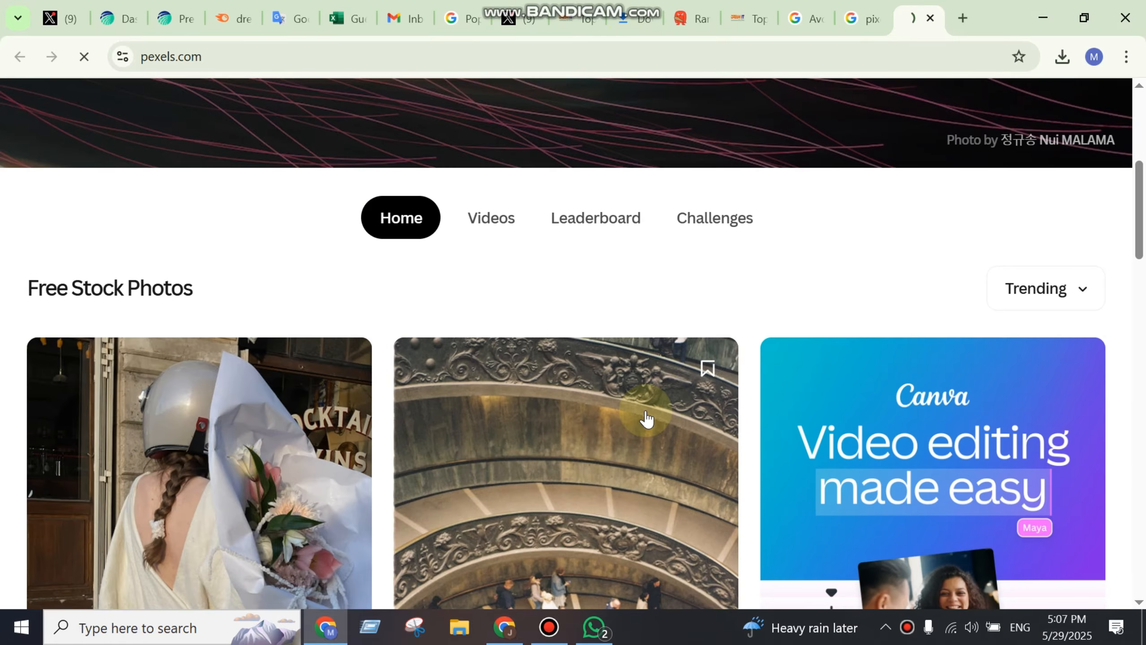
pyautogui.scroll(-3, 806, 412)
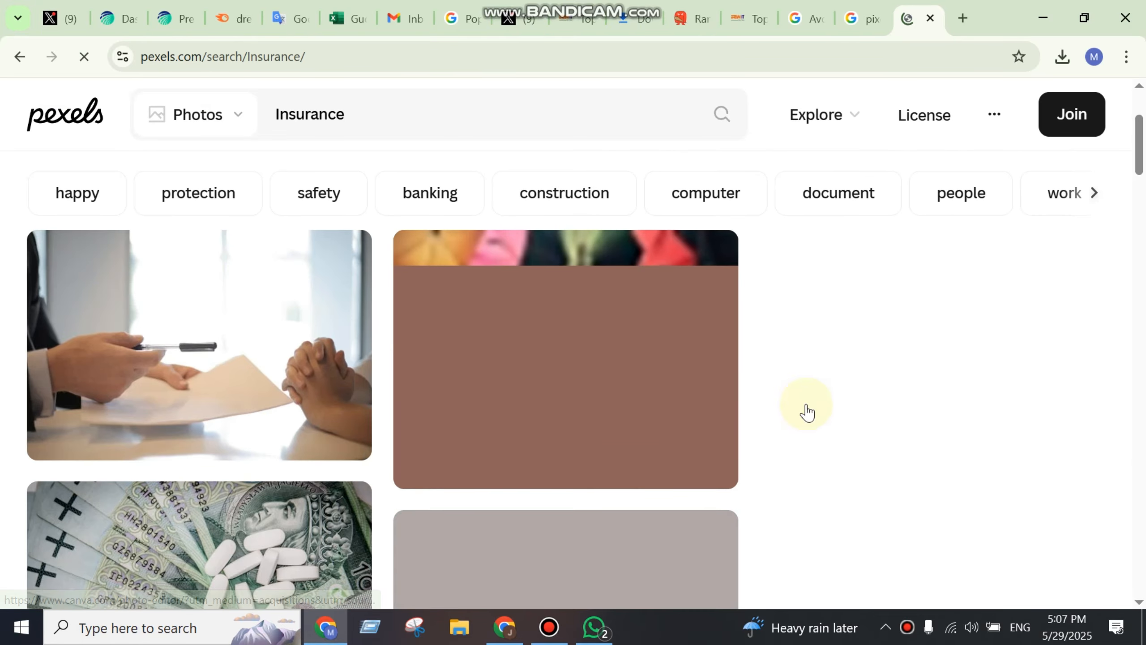
pyautogui.moveTo(316, 371)
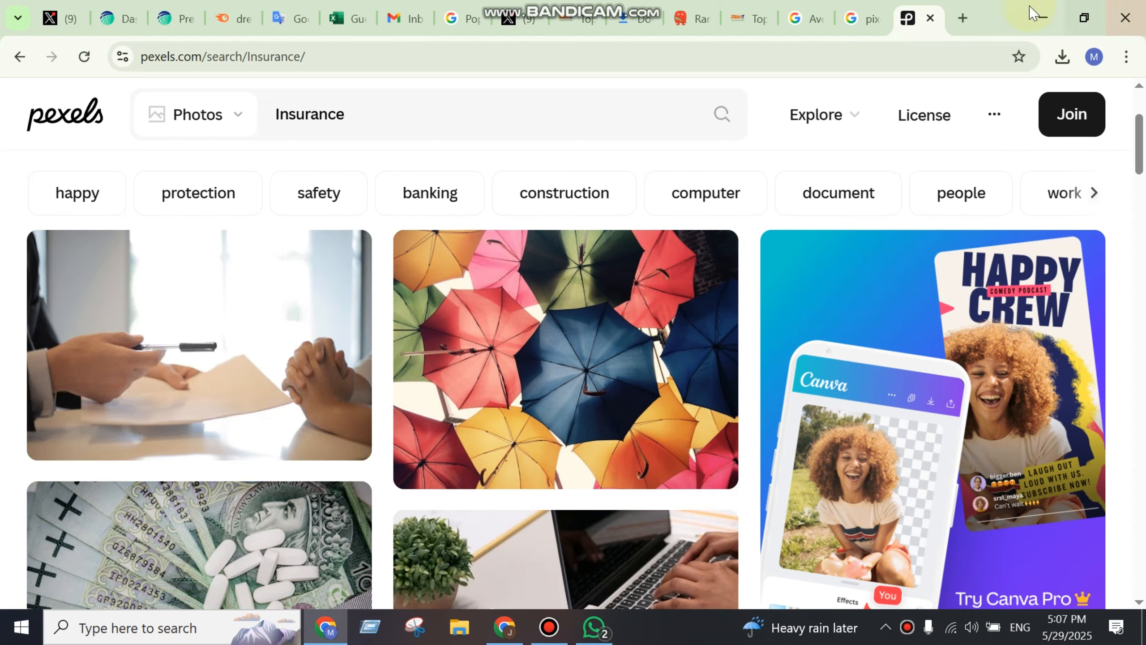
pyautogui.click(517, 640)
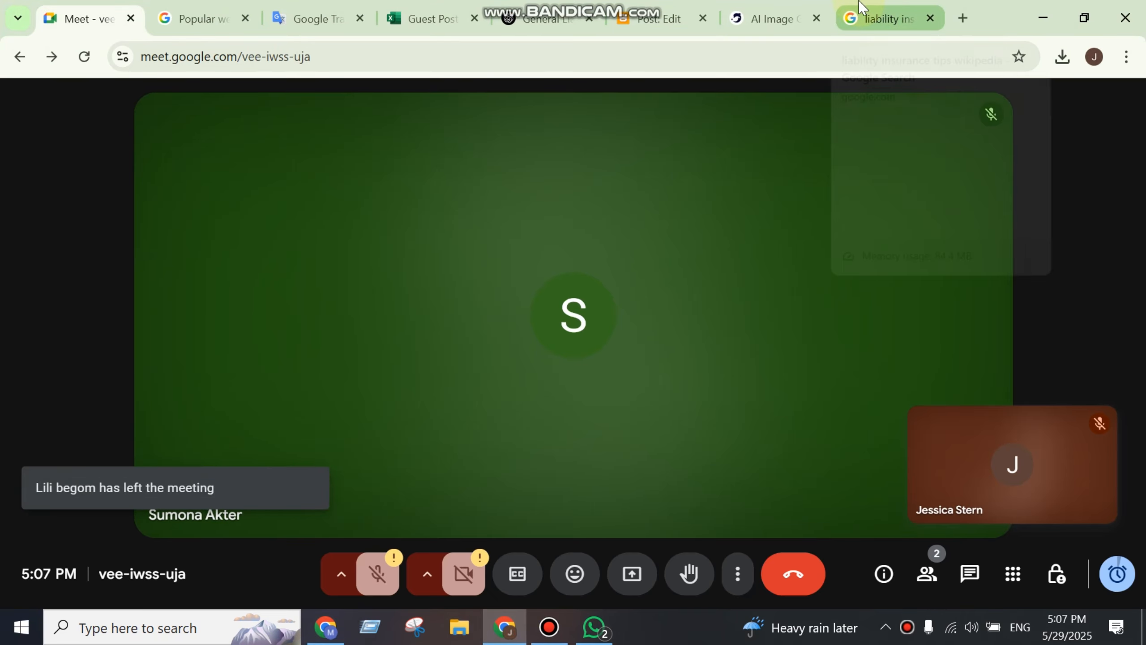
# - Check the search results, AI image generator, Blogger editor and Guest Post spreadsheet tabs
pyautogui.click(860, 3)
pyautogui.click(767, 16)
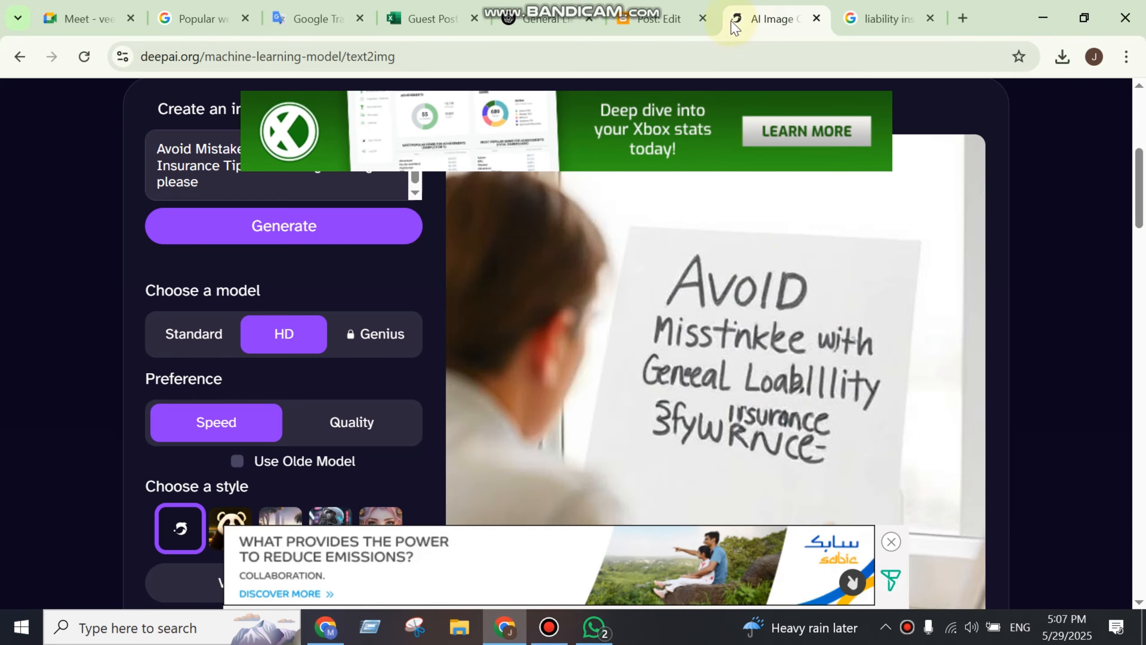
pyautogui.click(656, 20)
pyautogui.click(492, 355)
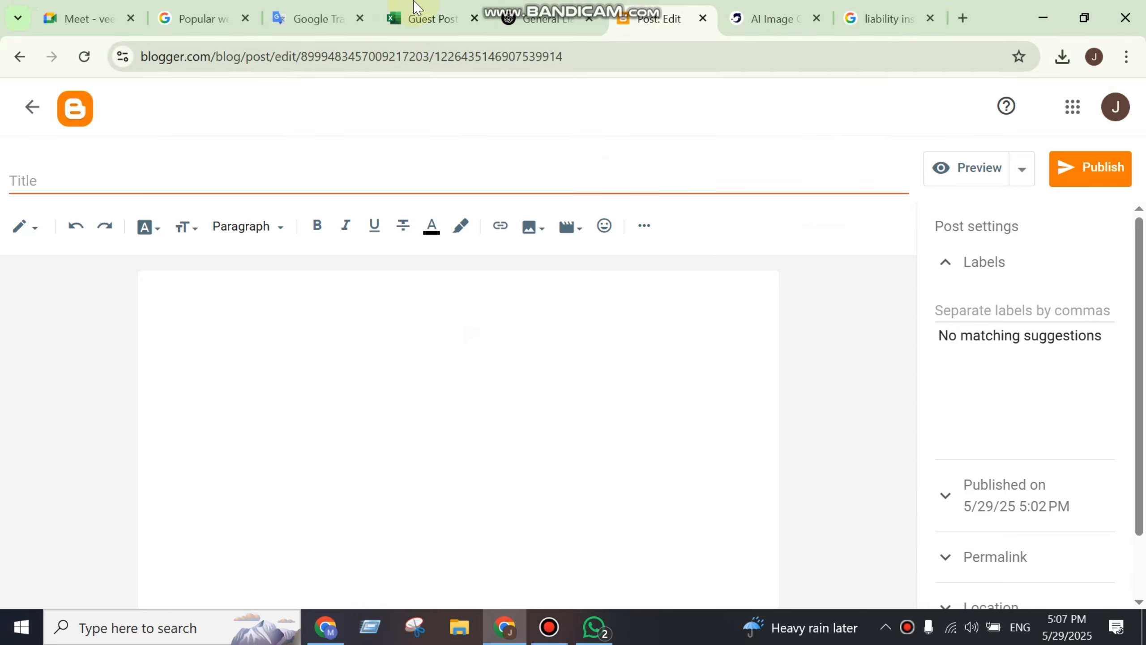
pyautogui.click(422, 16)
# - Scroll the ChatGPT article to 'Wrapping It All Up', then bring up the Google Translate rewrite prompt
pyautogui.click(543, 18)
pyautogui.scroll(-20, 799, 384)
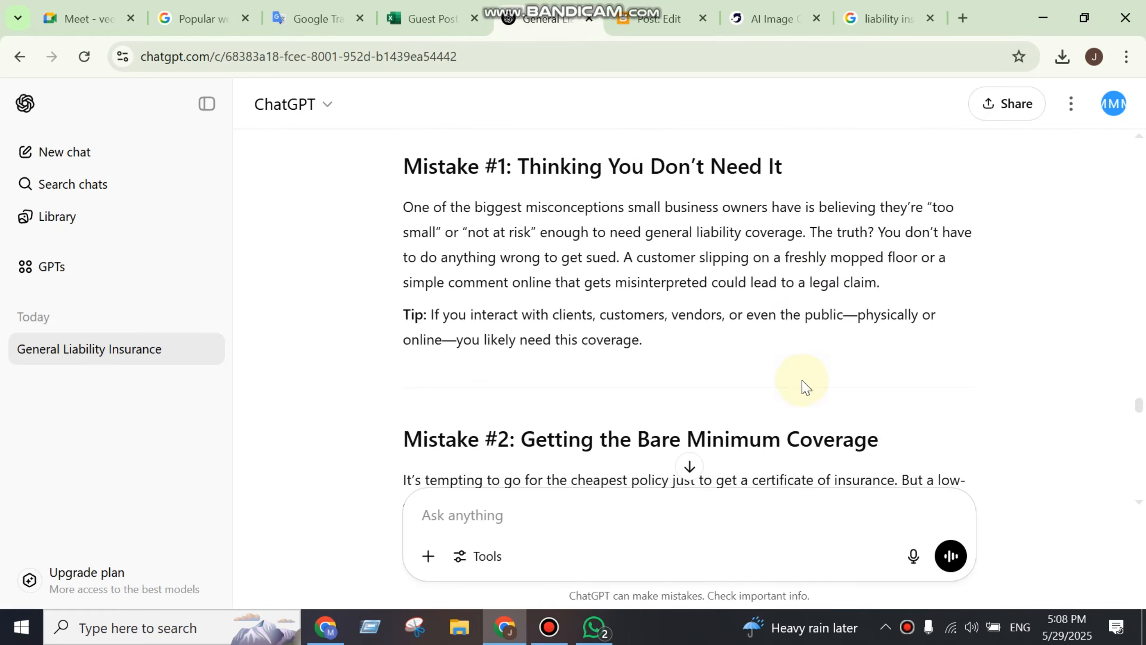
pyautogui.scroll(-15, 808, 404)
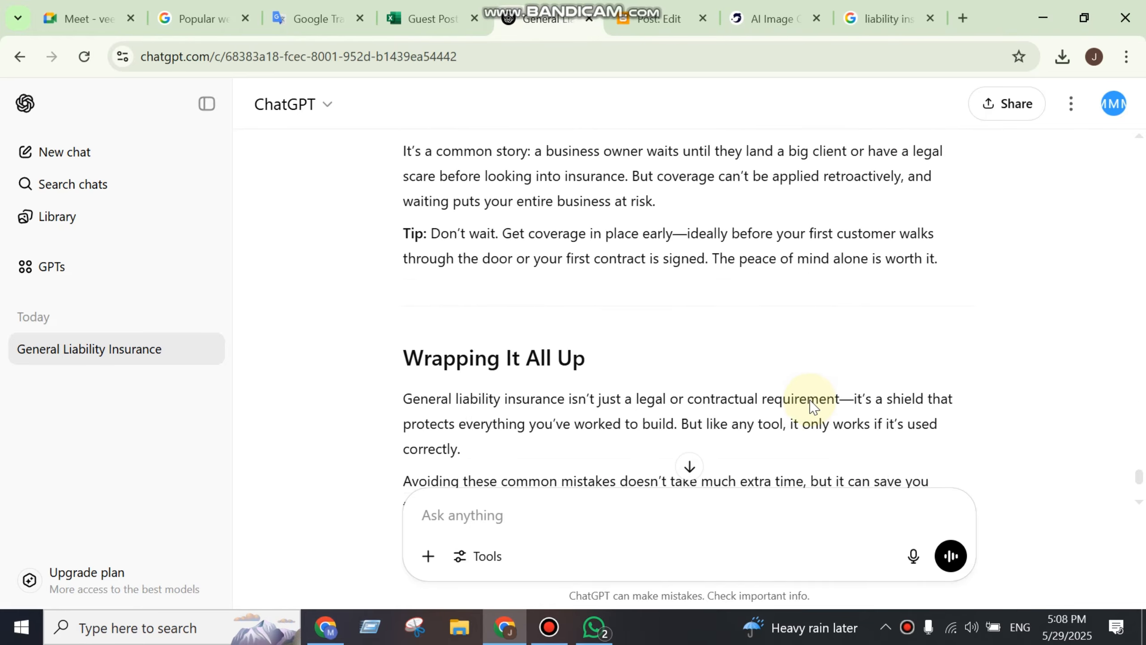
pyautogui.scroll(4, 780, 371)
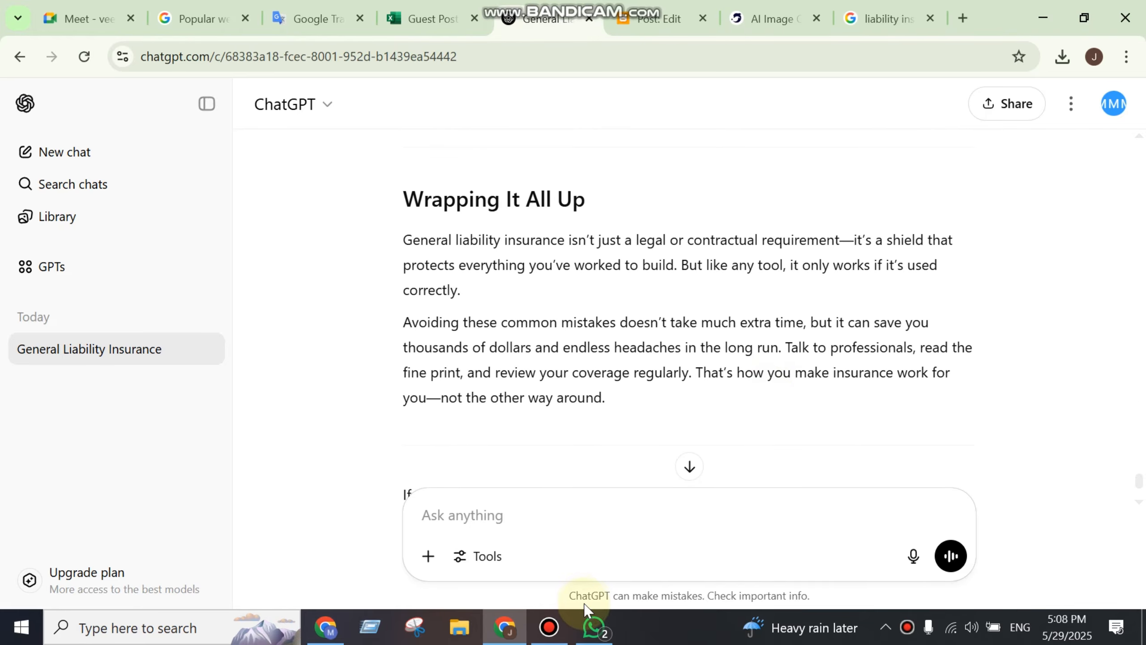
pyautogui.click(318, 18)
pyautogui.scroll(-5, 476, 447)
pyautogui.scroll(5, 474, 429)
# - Copy the rewrite prompt from 'Second -' to 'every sentence.' and return to ChatGPT
pyautogui.scroll(5, 474, 429)
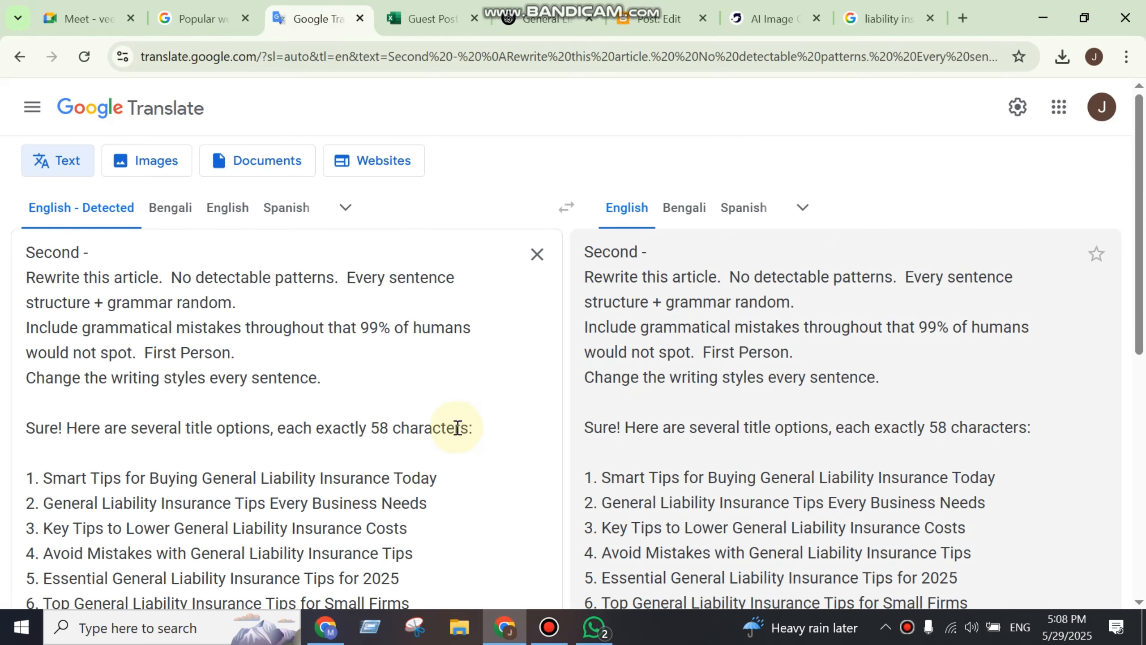
pyautogui.moveTo(372, 376); pyautogui.dragTo(2, 250)
pyautogui.hotkey('ctrl', 'c')
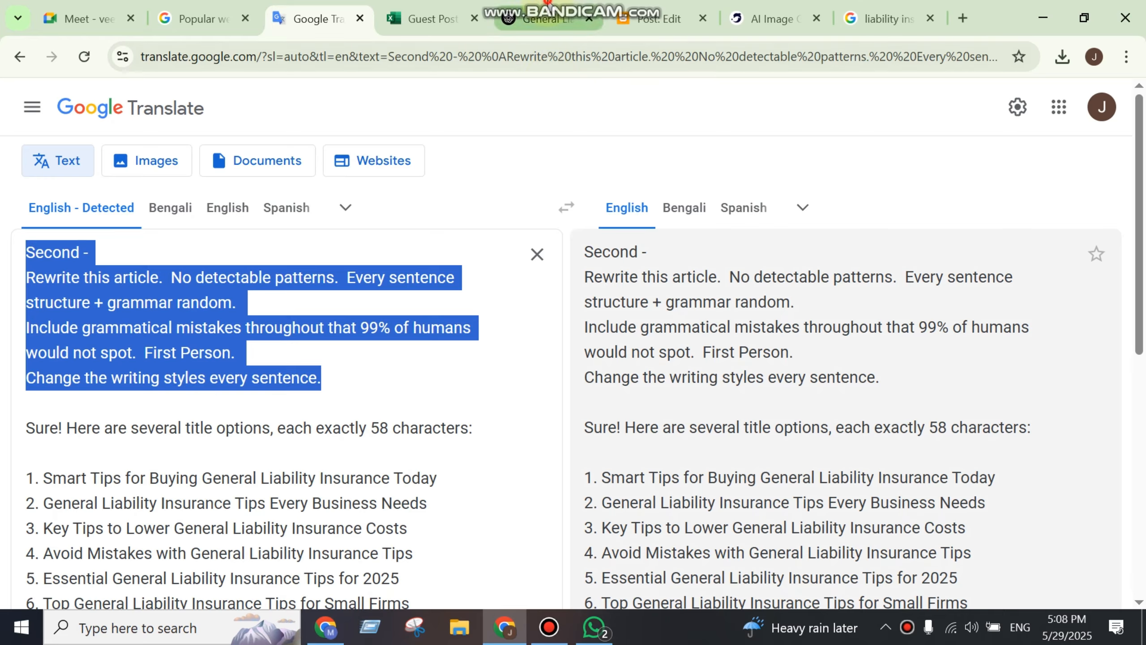
pyautogui.click(547, 19)
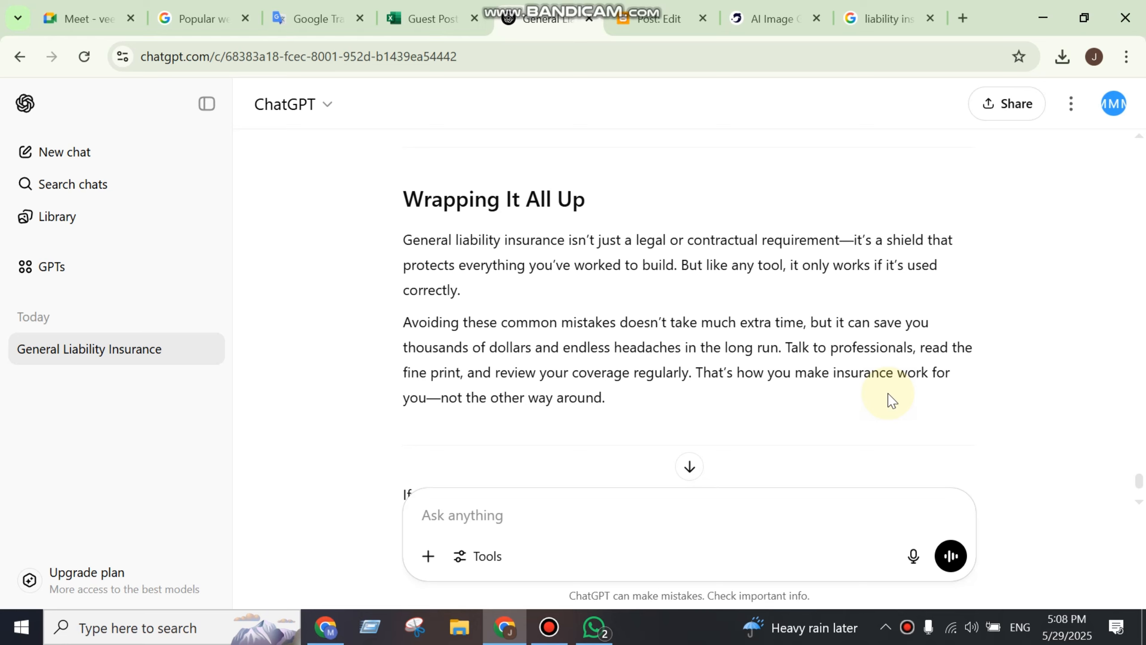
# - Paste and send the first-person rewrite prompt to ChatGPT
pyautogui.click(576, 524)
pyautogui.hotkey('ctrl', 'v')
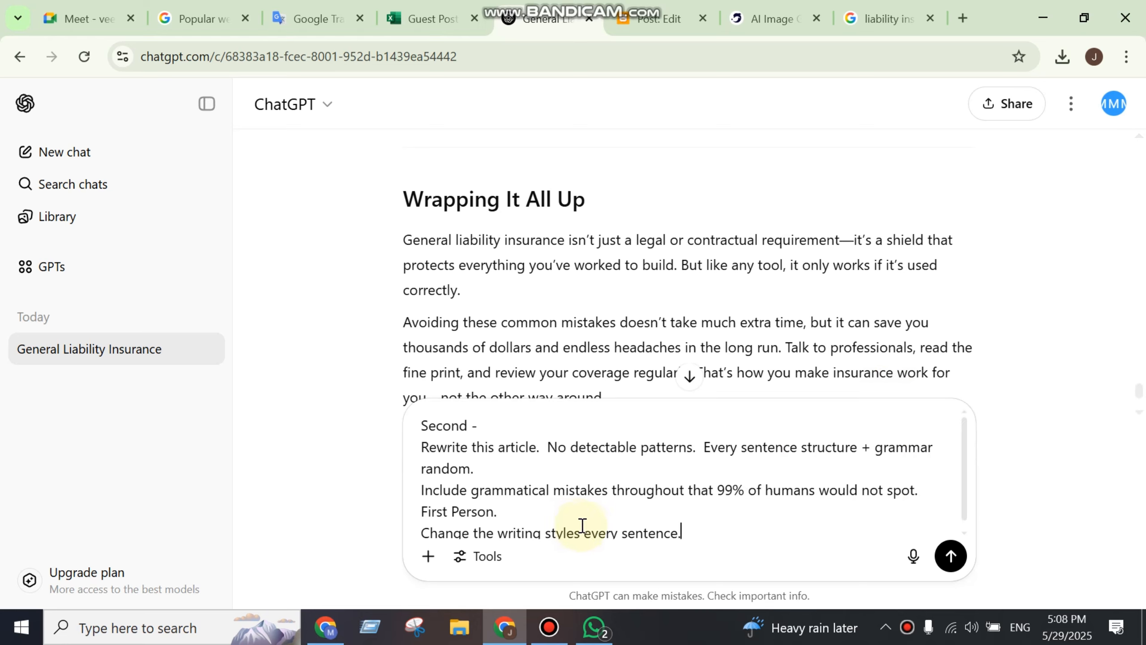
pyautogui.click(950, 554)
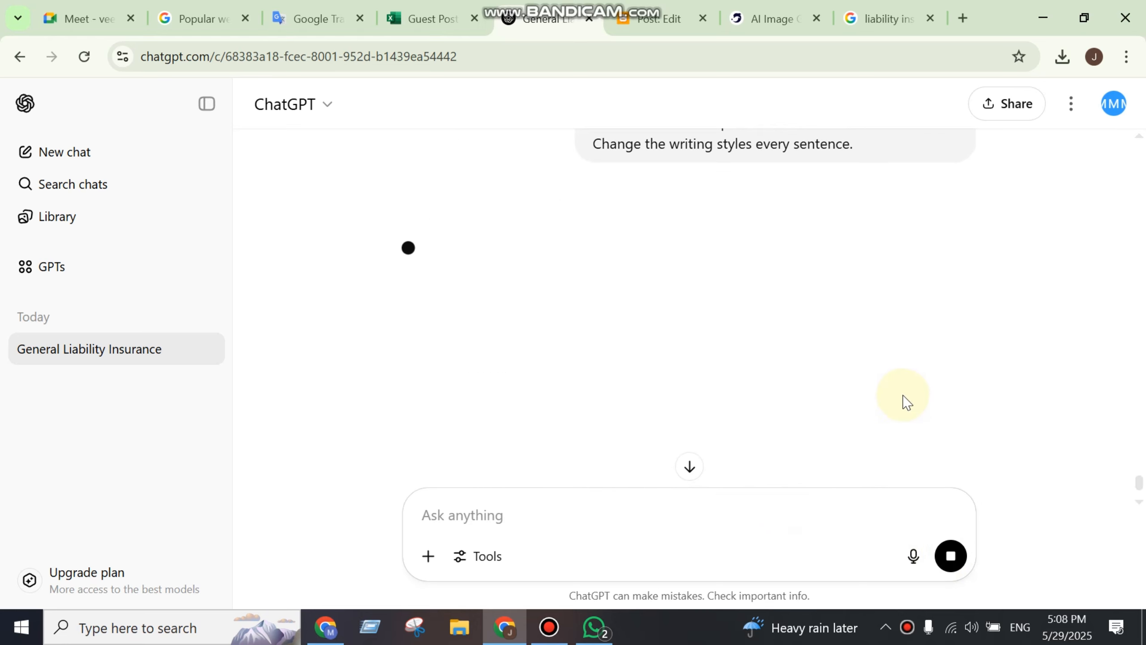
pyautogui.click(771, 18)
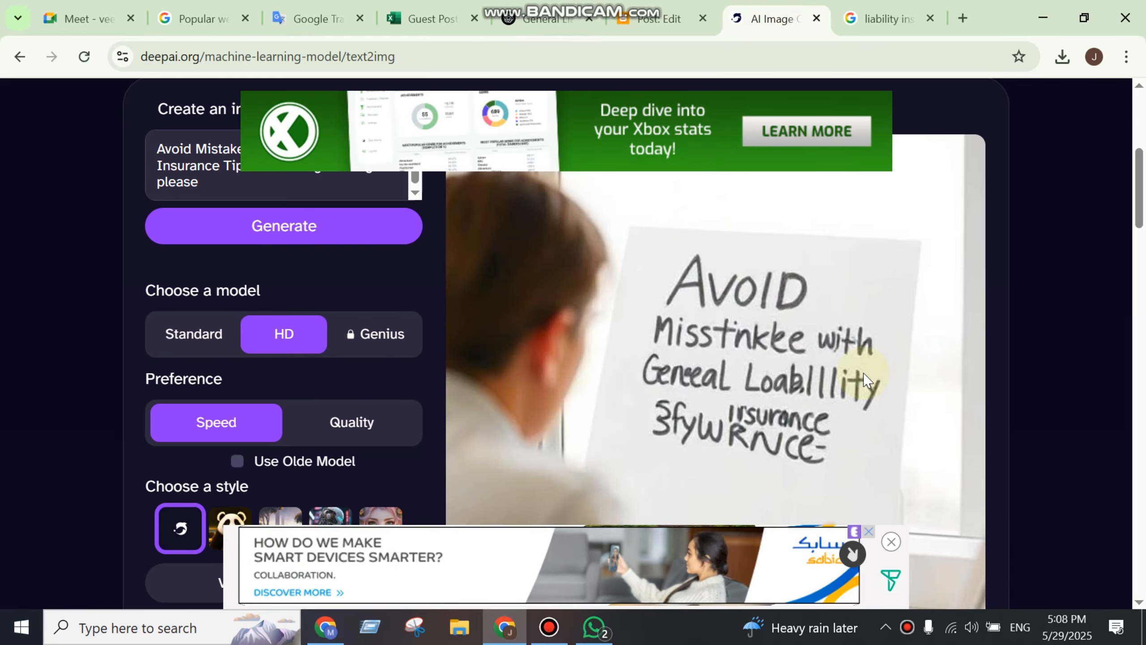
pyautogui.click(646, 18)
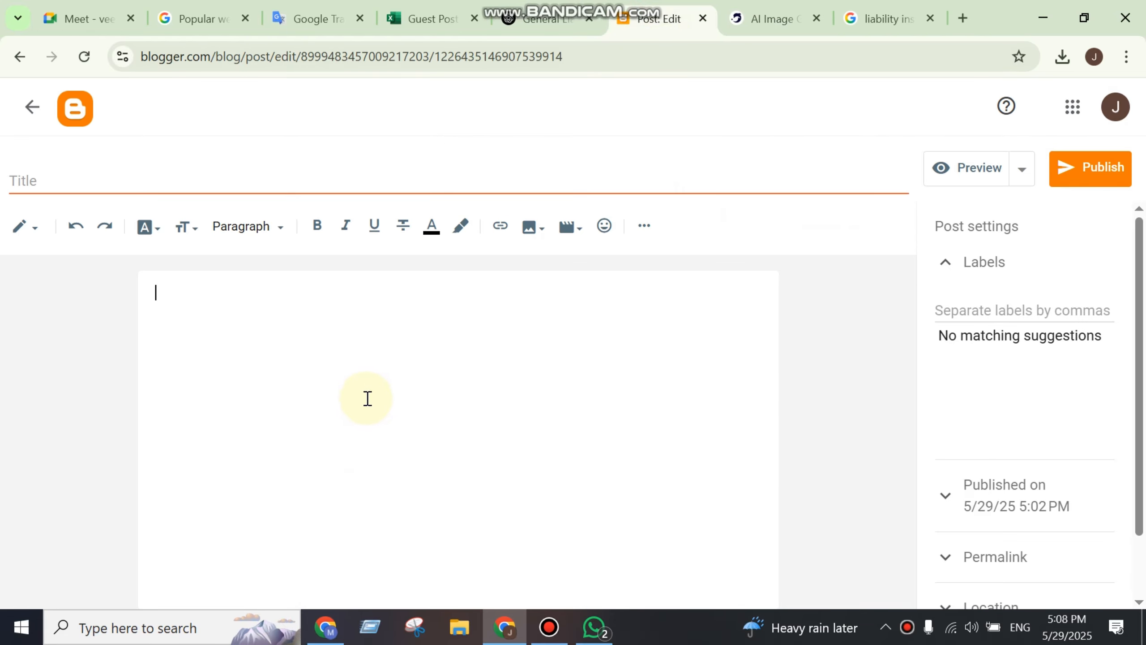
# - Copy the rewrite's 'Avoid Mistakes with General Liability Insurance Tips' heading and return to the Blogger editor
pyautogui.click(555, 21)
pyautogui.scroll(4, 781, 452)
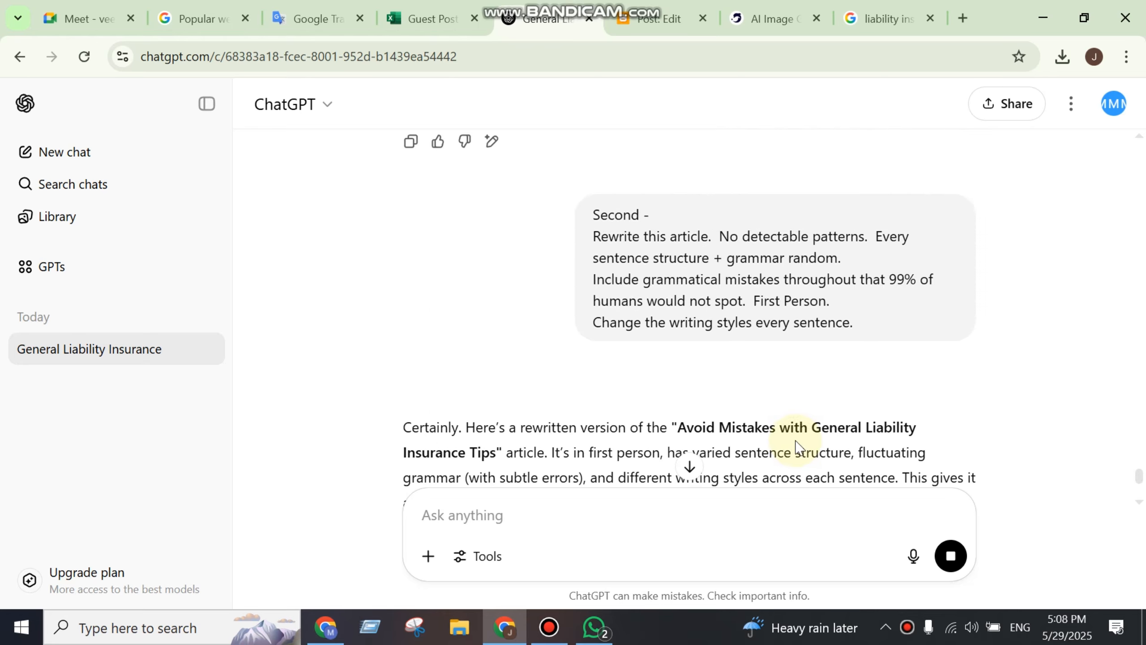
pyautogui.scroll(-5, 796, 447)
pyautogui.moveTo(652, 383); pyautogui.dragTo(387, 343)
pyautogui.hotkey('ctrl', 'c')
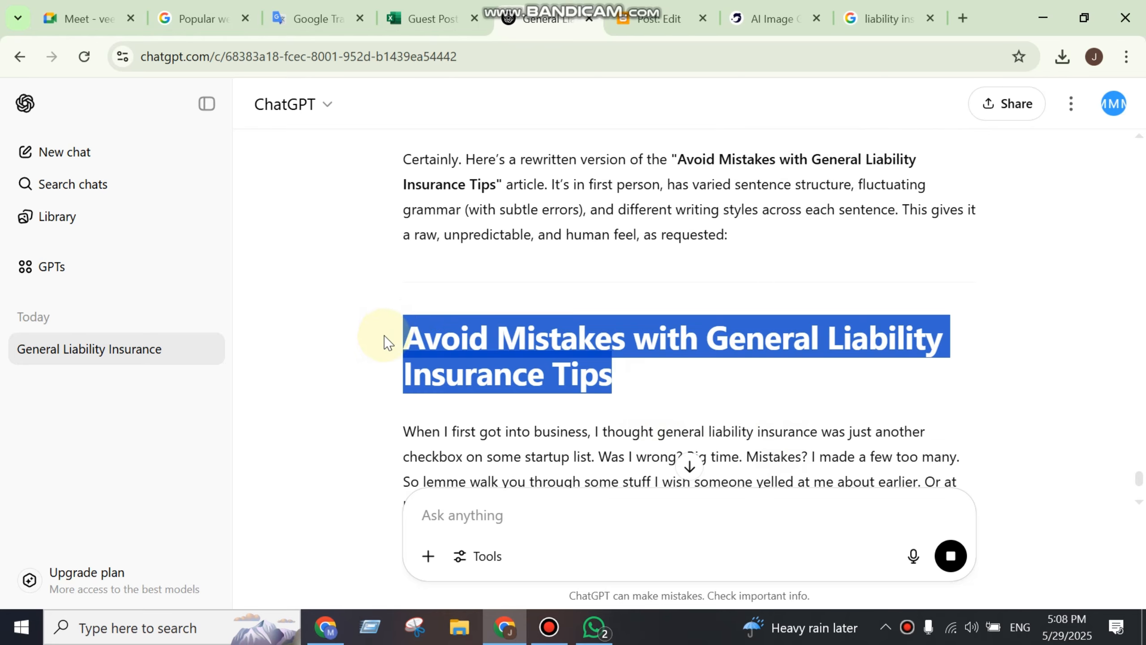
pyautogui.click(645, 19)
# - Title the post 'Avoid Mistakes with General Liability Insurance Tips'
pyautogui.click(167, 180)
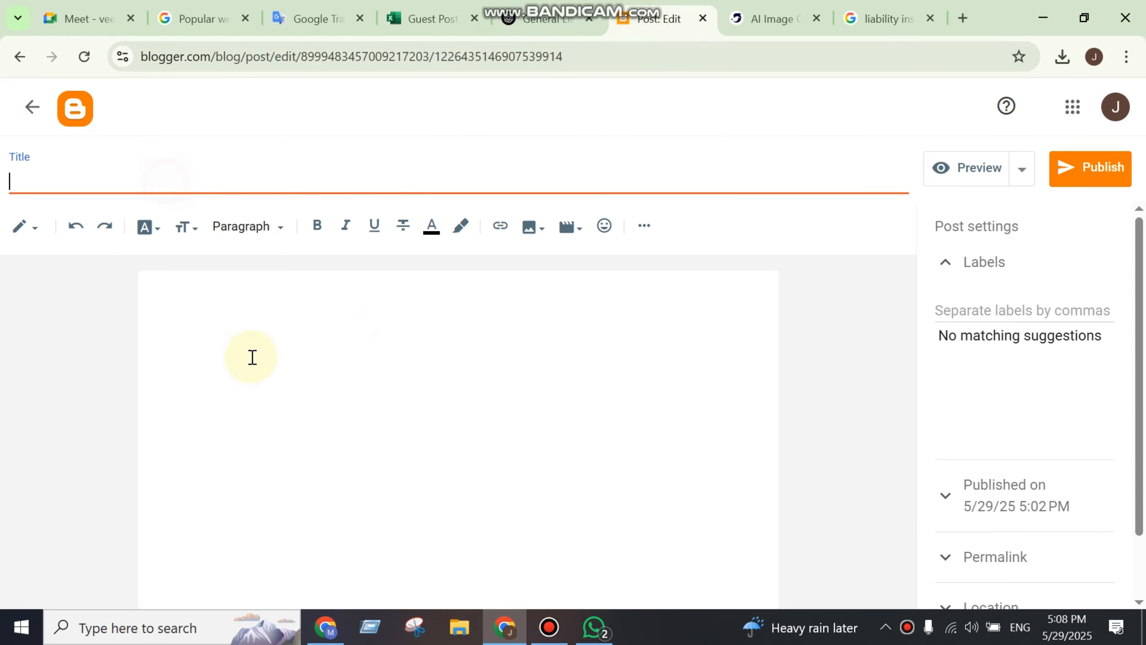
pyautogui.hotkey('ctrl', 'v')
pyautogui.click(356, 291)
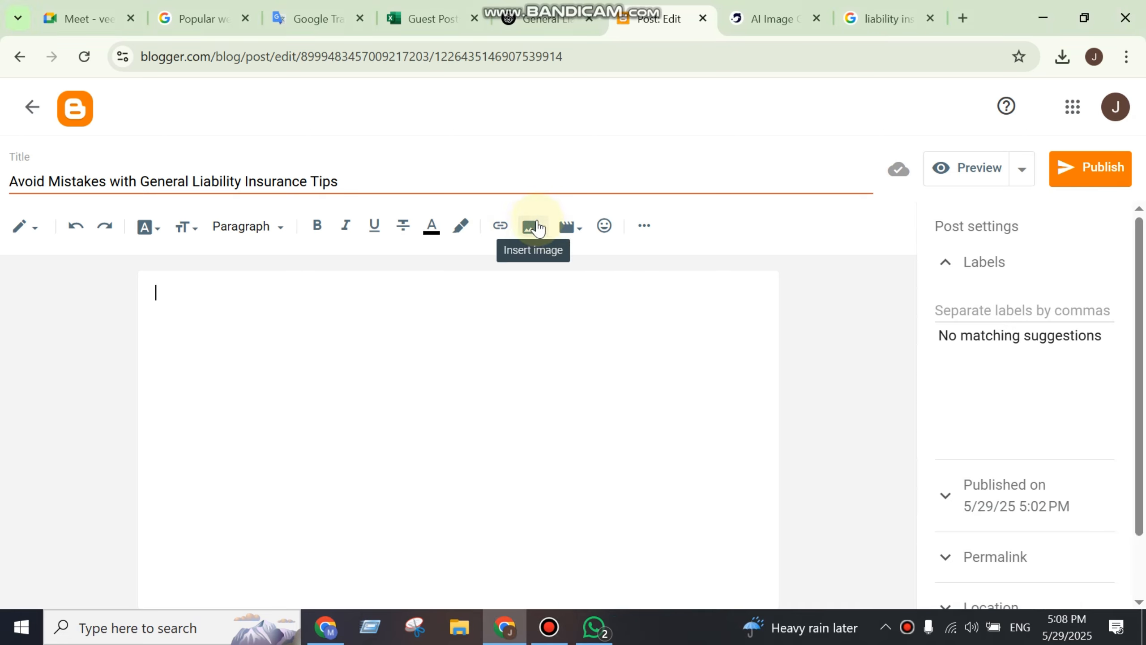
# - Upload image (1).jpg from Downloads into the post body
pyautogui.click(537, 228)
pyautogui.click(634, 270)
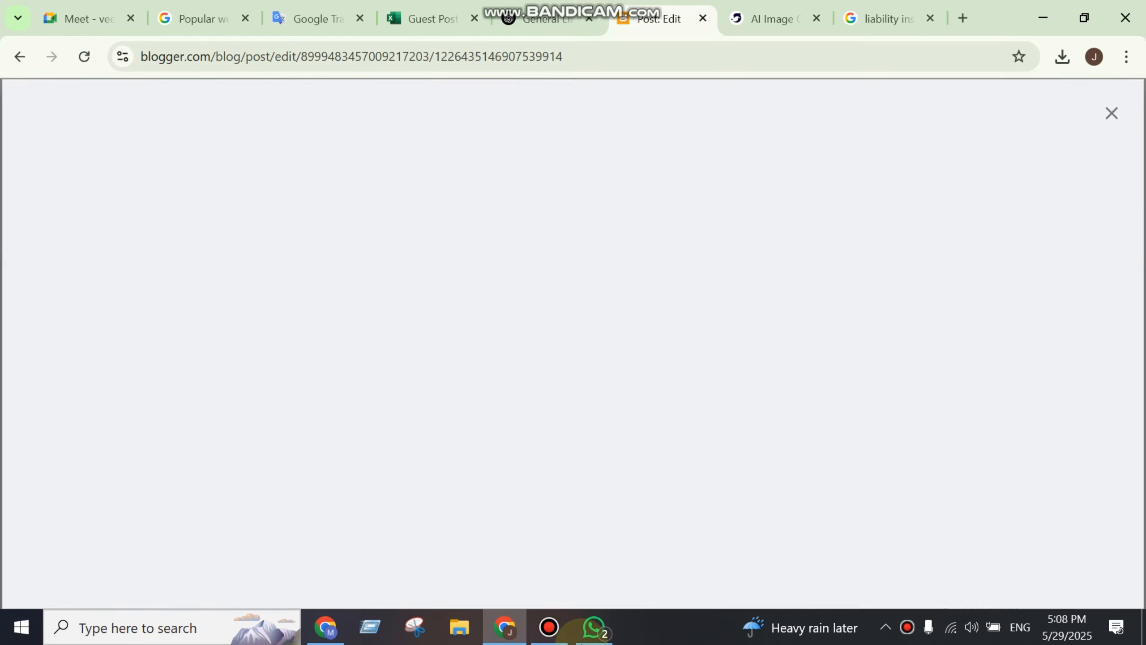
pyautogui.click(575, 447)
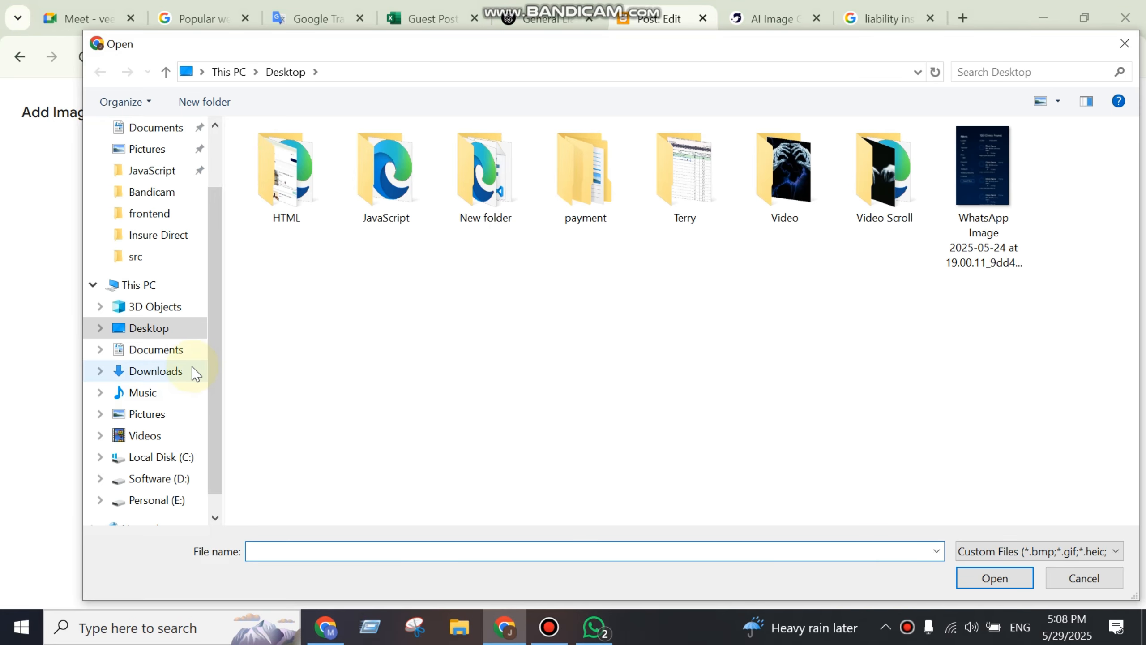
pyautogui.scroll(1, 149, 271)
pyautogui.click(158, 150)
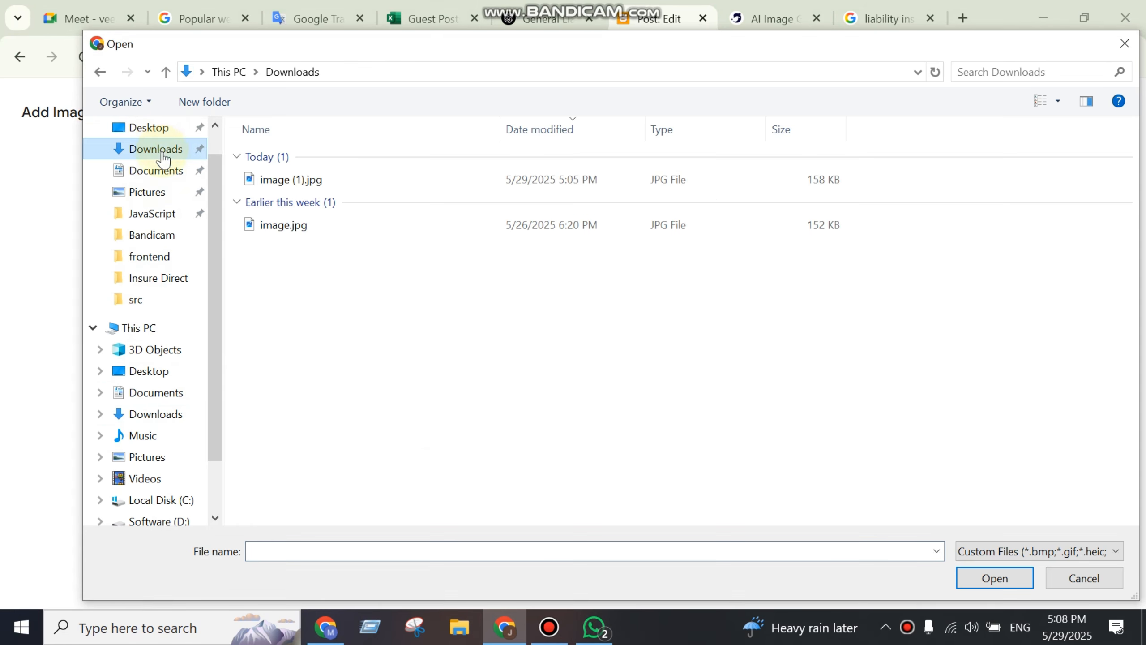
pyautogui.click(303, 179)
pyautogui.rightClick(305, 183)
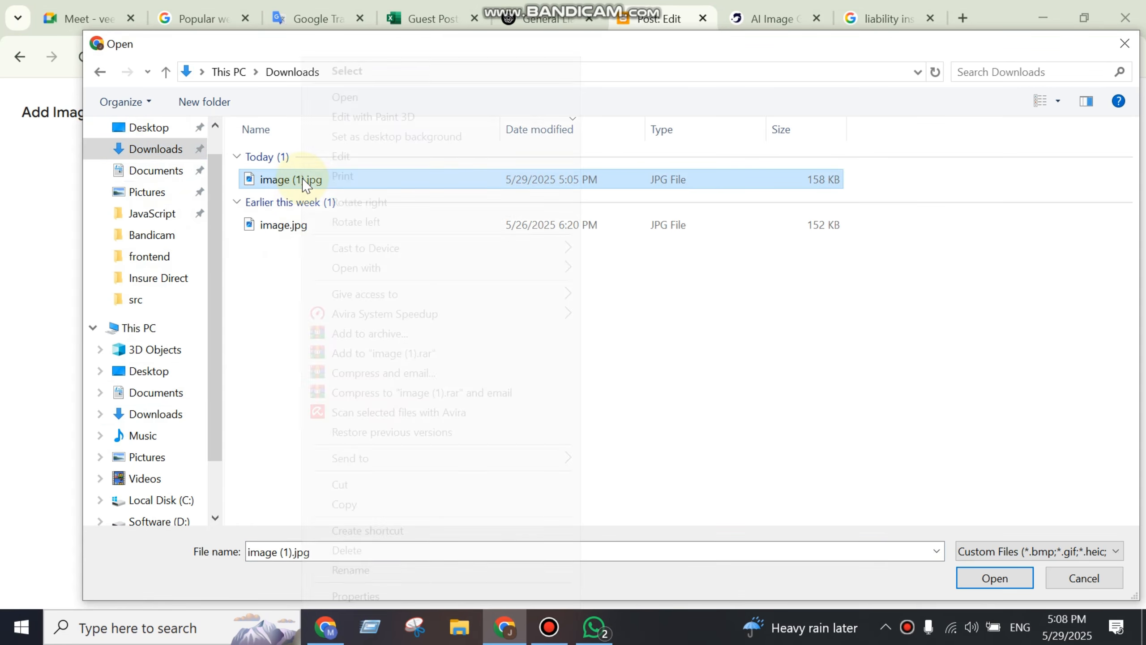
pyautogui.click(345, 98)
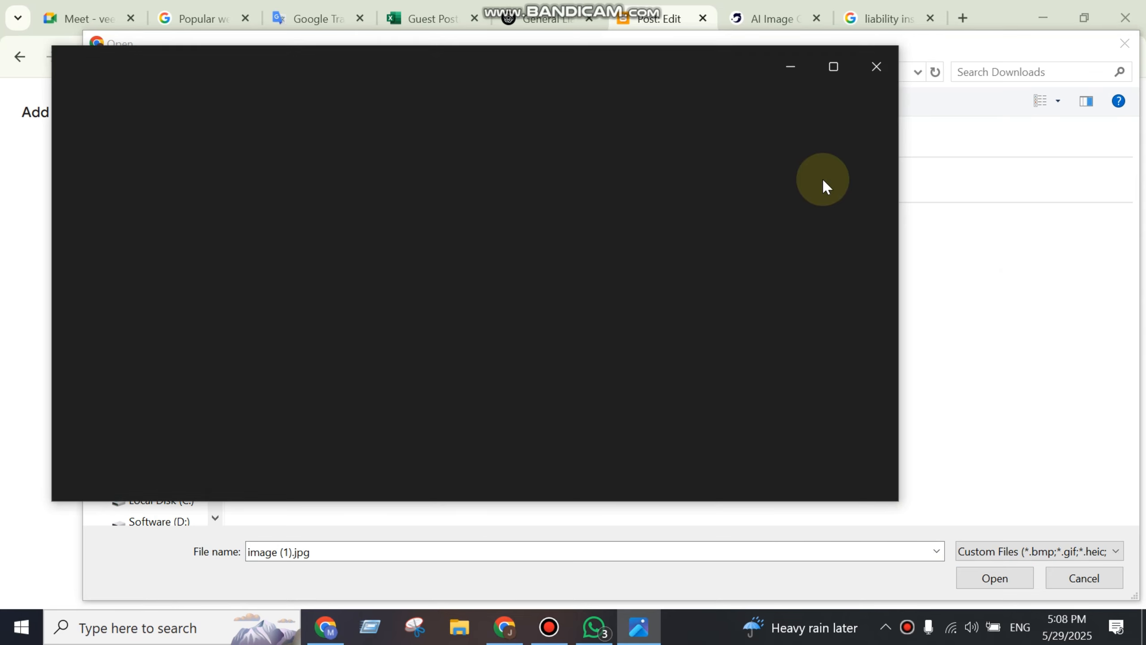
pyautogui.click(876, 66)
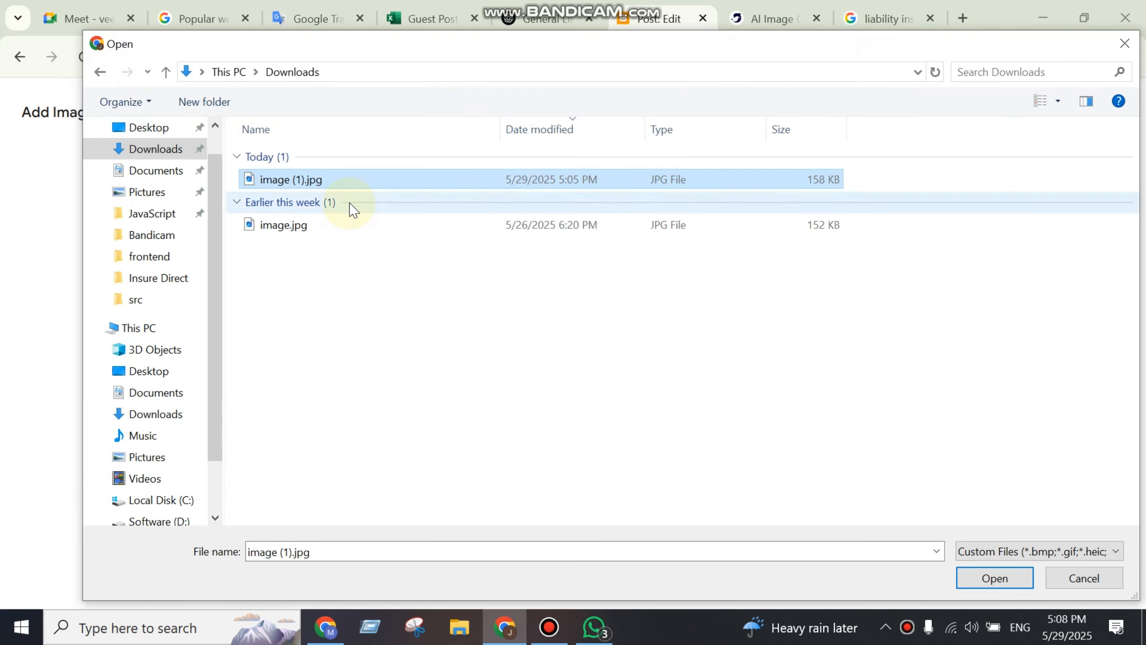
pyautogui.click(987, 579)
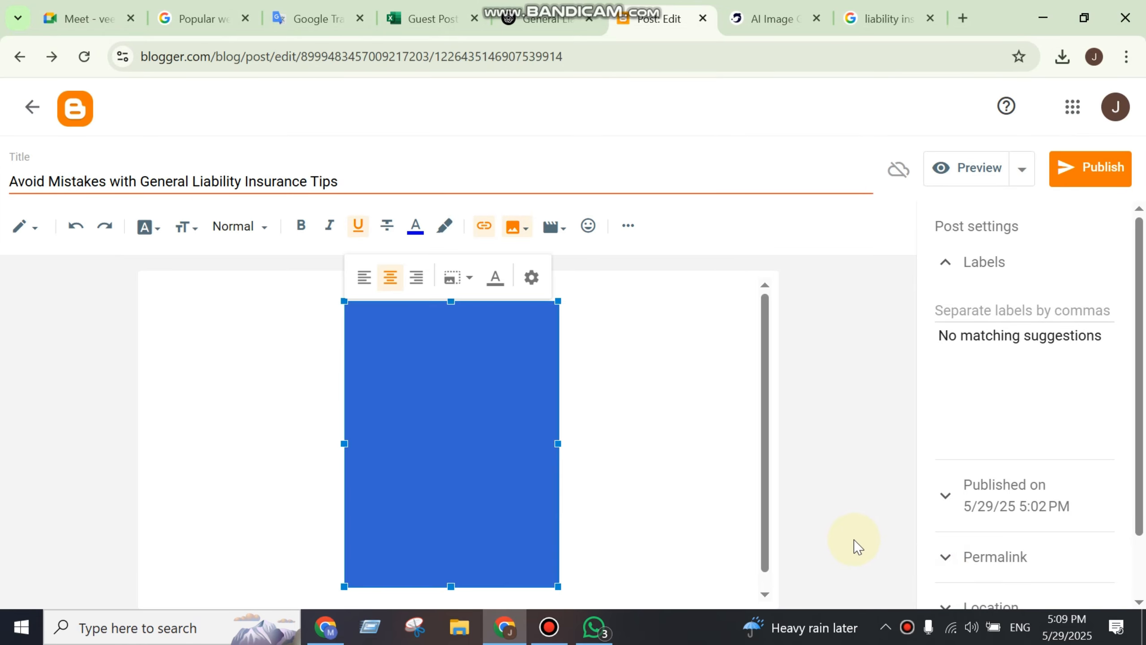
pyautogui.scroll(-1, 731, 487)
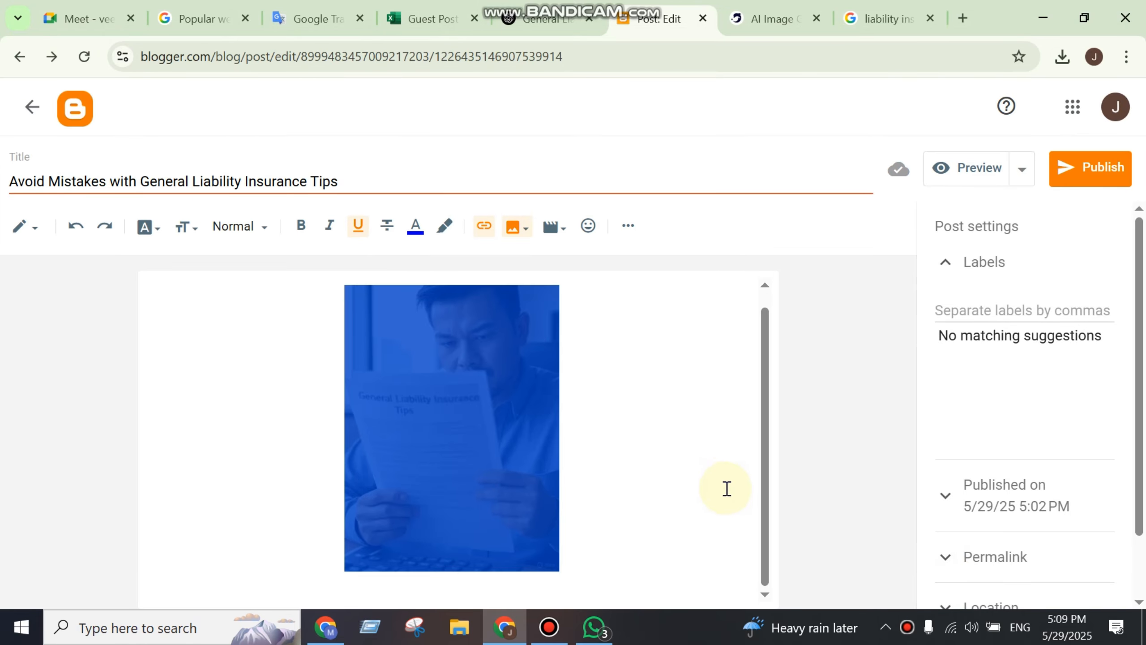
pyautogui.click(646, 461)
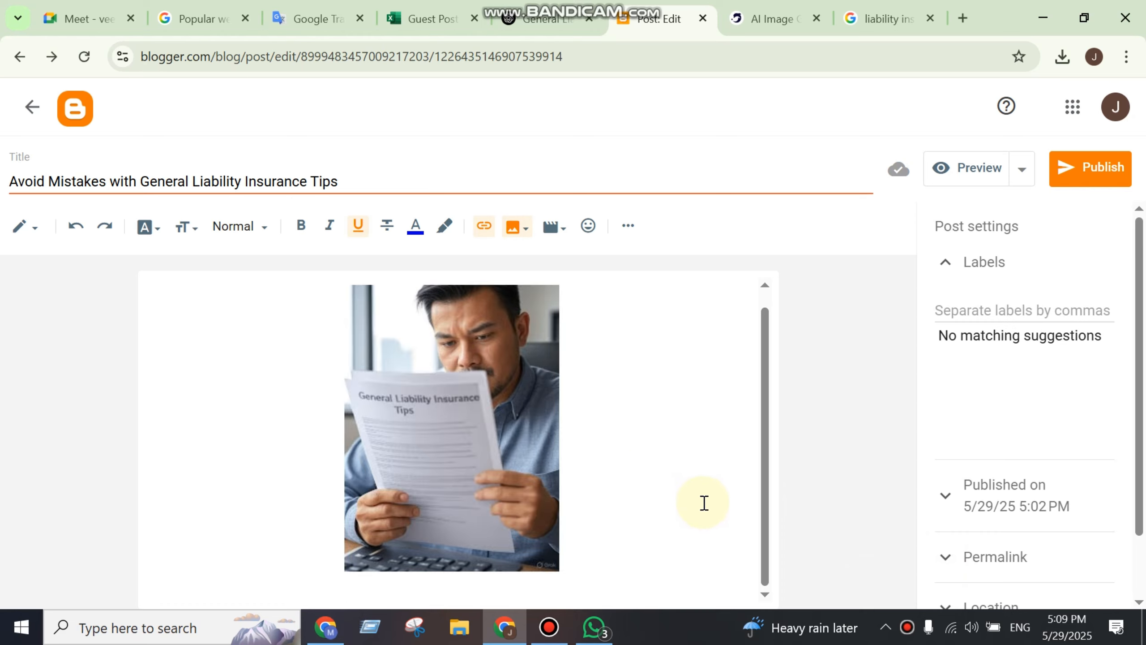
pyautogui.click(481, 464)
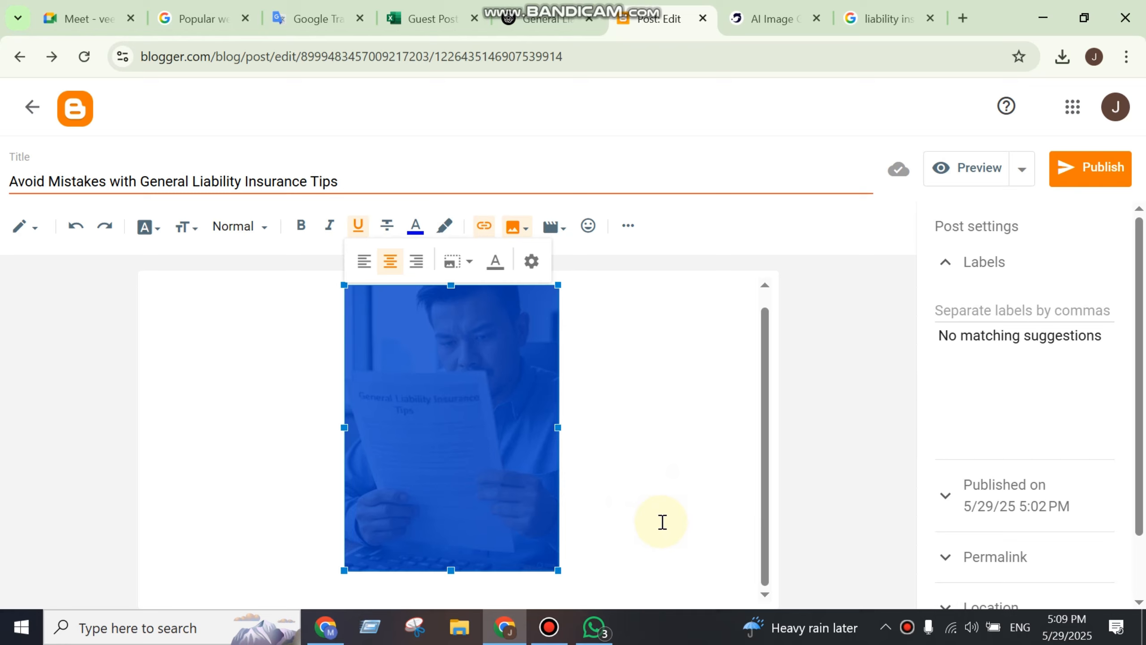
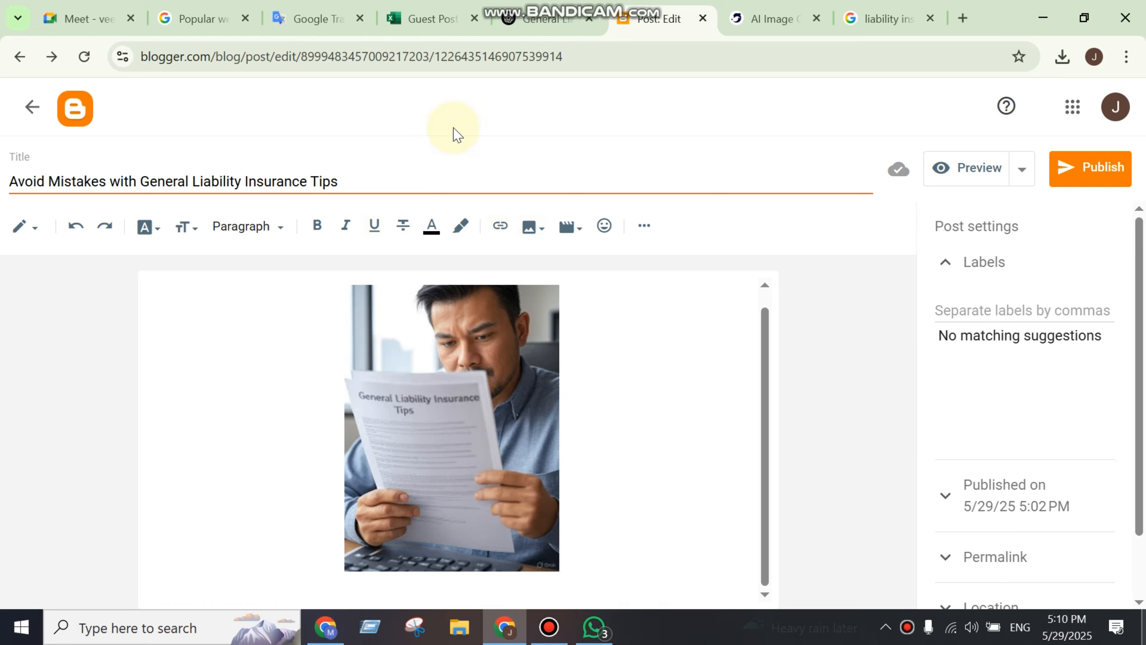
# - Switch to the ChatGPT conversation holding the drafted General Liability Insurance article
pyautogui.click(541, 18)
pyautogui.scroll(-20, 696, 473)
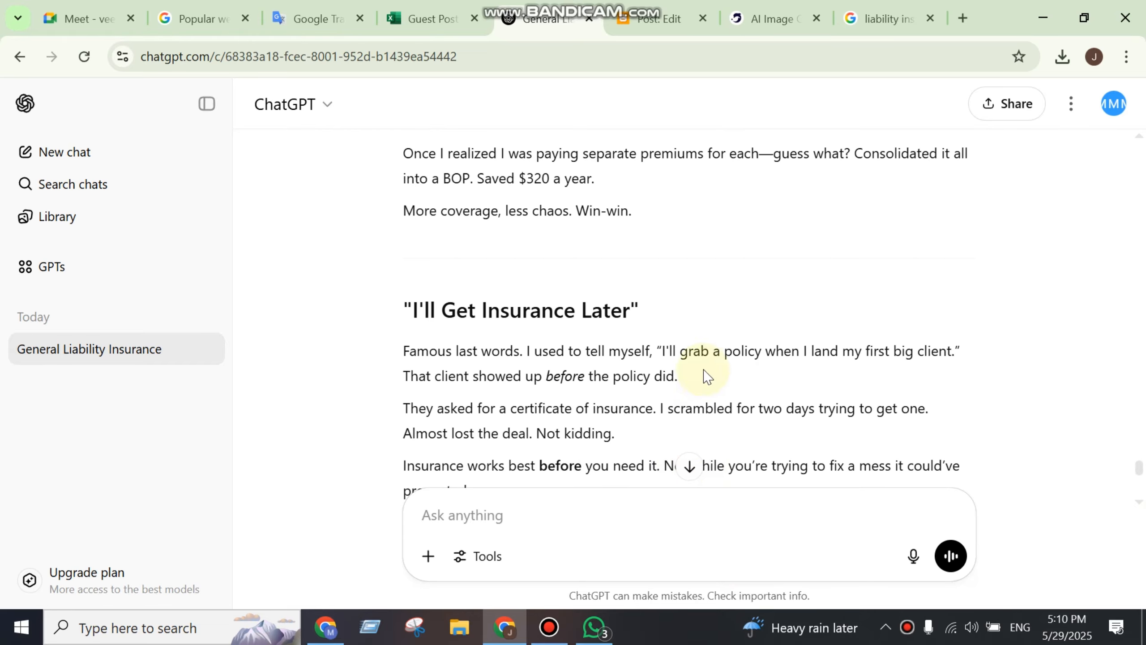
# - Copy the full rewritten General Liability Insurance article from ChatGPT and return to the Blogger editor
pyautogui.scroll(-15, 703, 374)
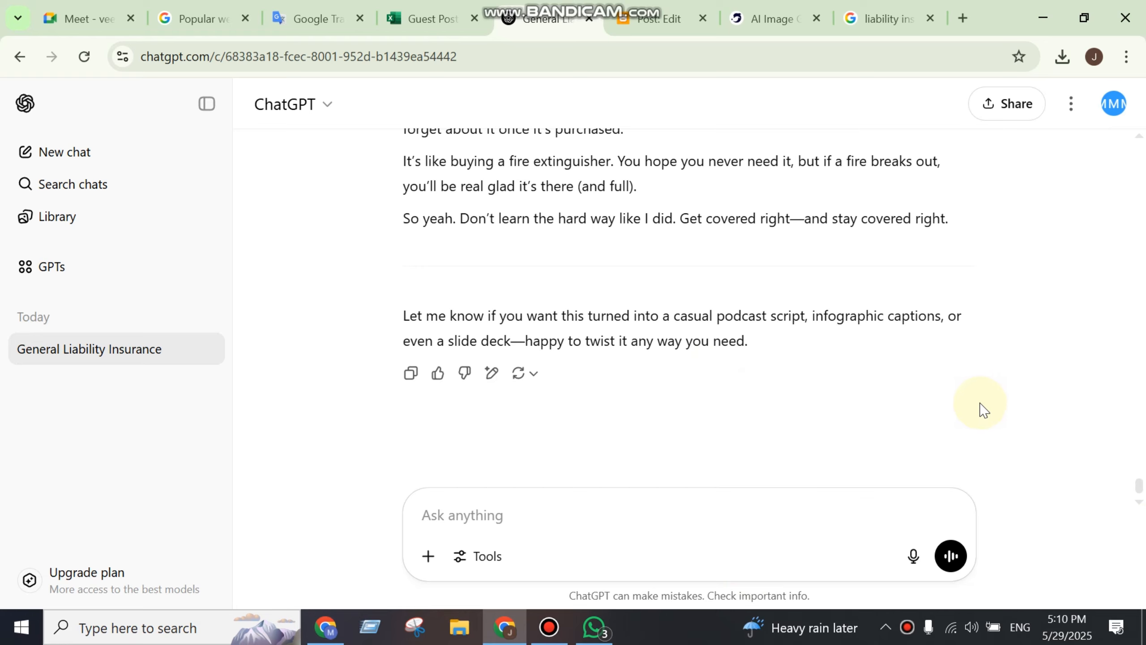
pyautogui.click(411, 373)
pyautogui.click(659, 18)
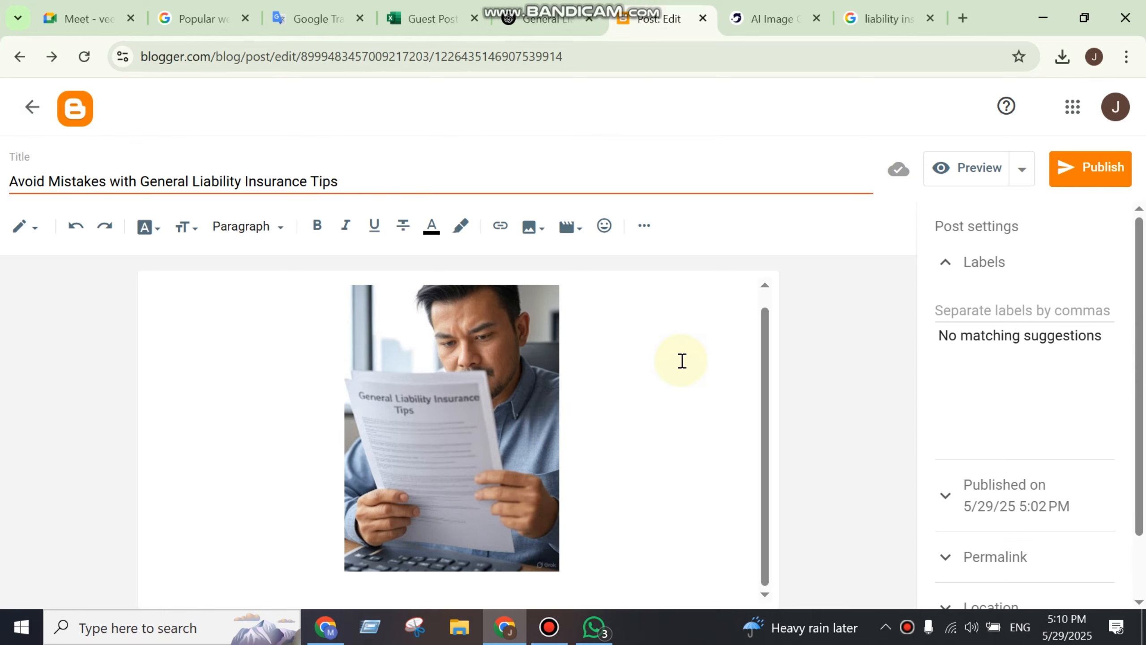
# - Paste the ChatGPT article over the placeholder text and delete its closing 'Let me know' paragraph
pyautogui.write('dfdfdf')
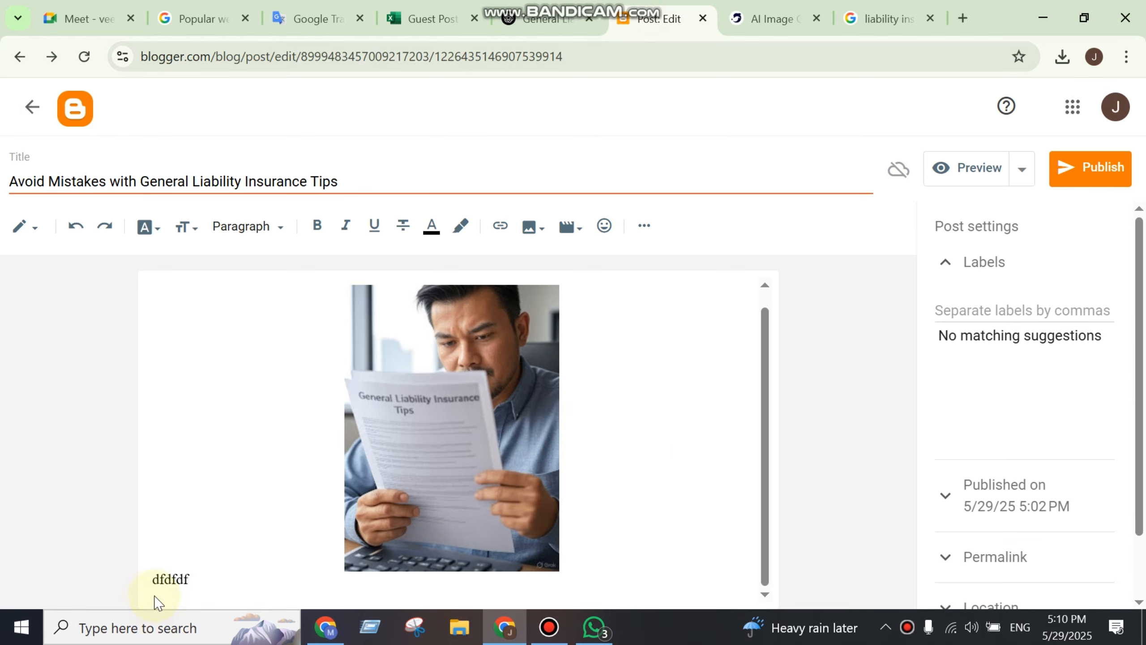
pyautogui.doubleClick(170, 572)
pyautogui.hotkey('ctrl', 'v')
pyautogui.scroll(-1, 614, 508)
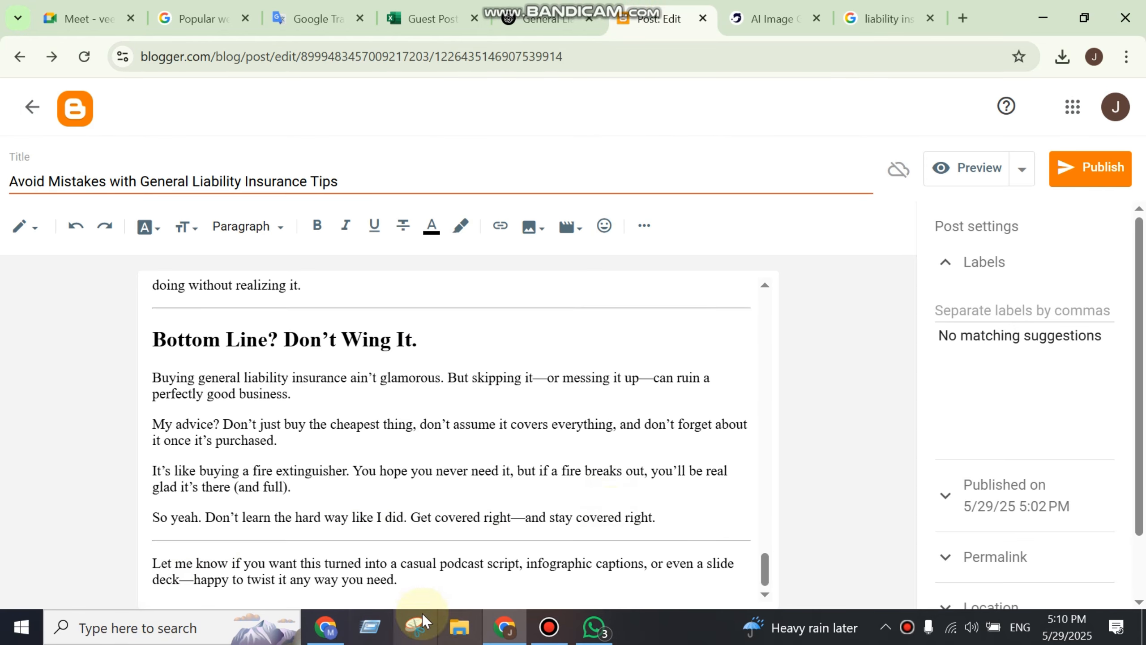
pyautogui.moveTo(422, 579); pyautogui.dragTo(130, 533)
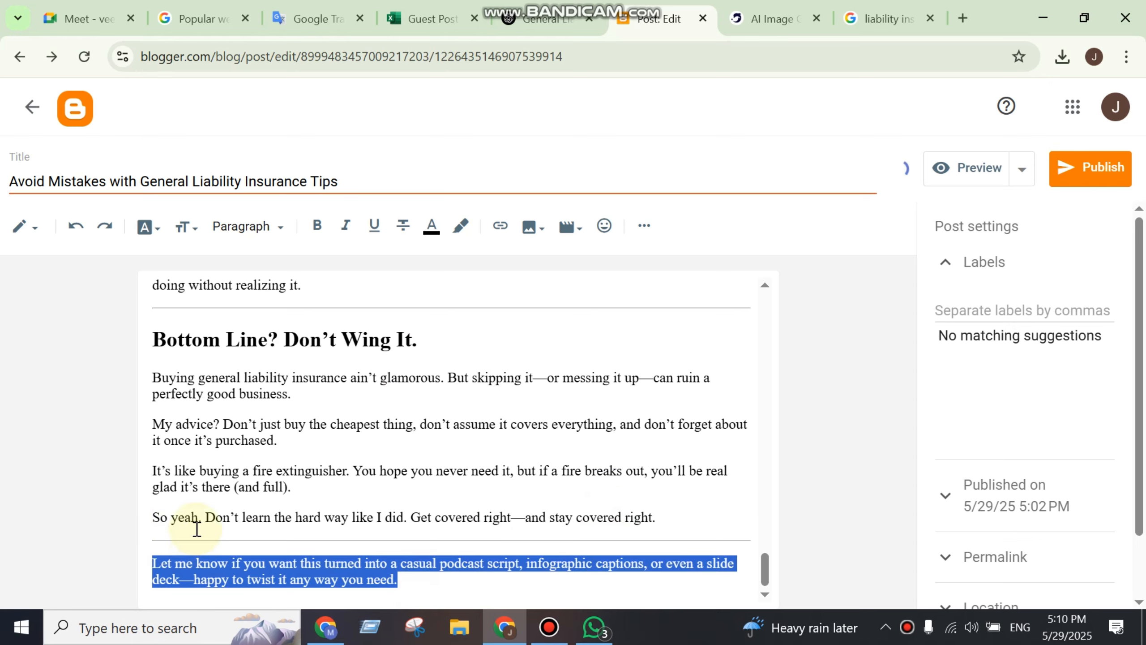
pyautogui.press('BackSpace')
# - Enlarge the image at the top of the post
pyautogui.scroll(10, 581, 430)
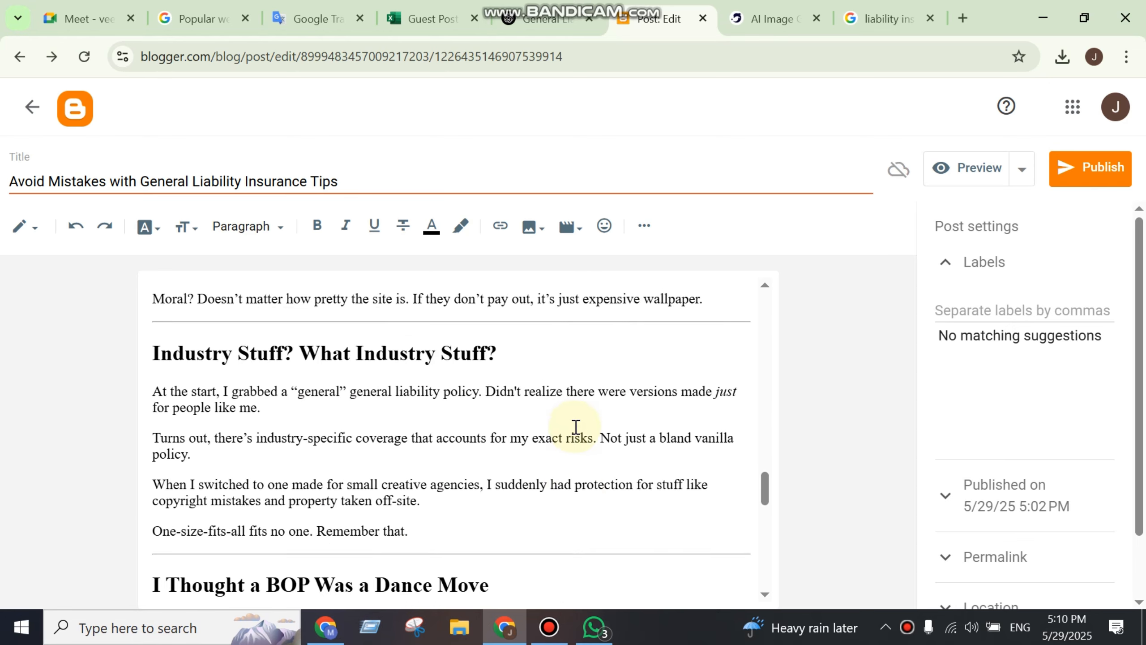
pyautogui.scroll(5, 576, 470)
pyautogui.scroll(-3, 573, 464)
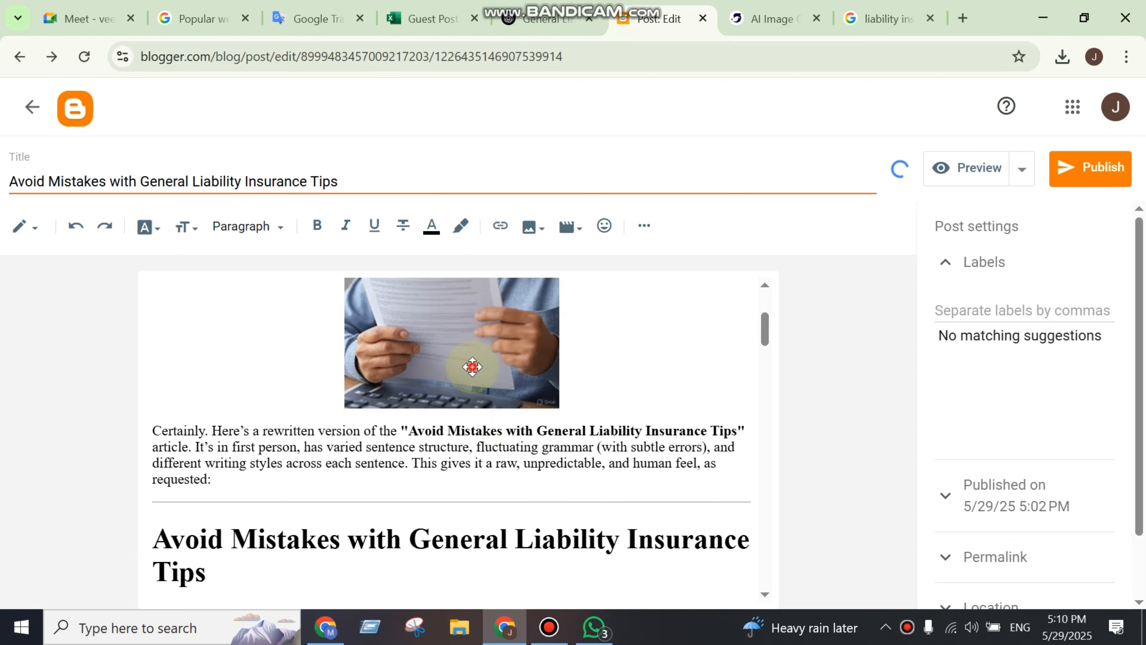
pyautogui.click(470, 366)
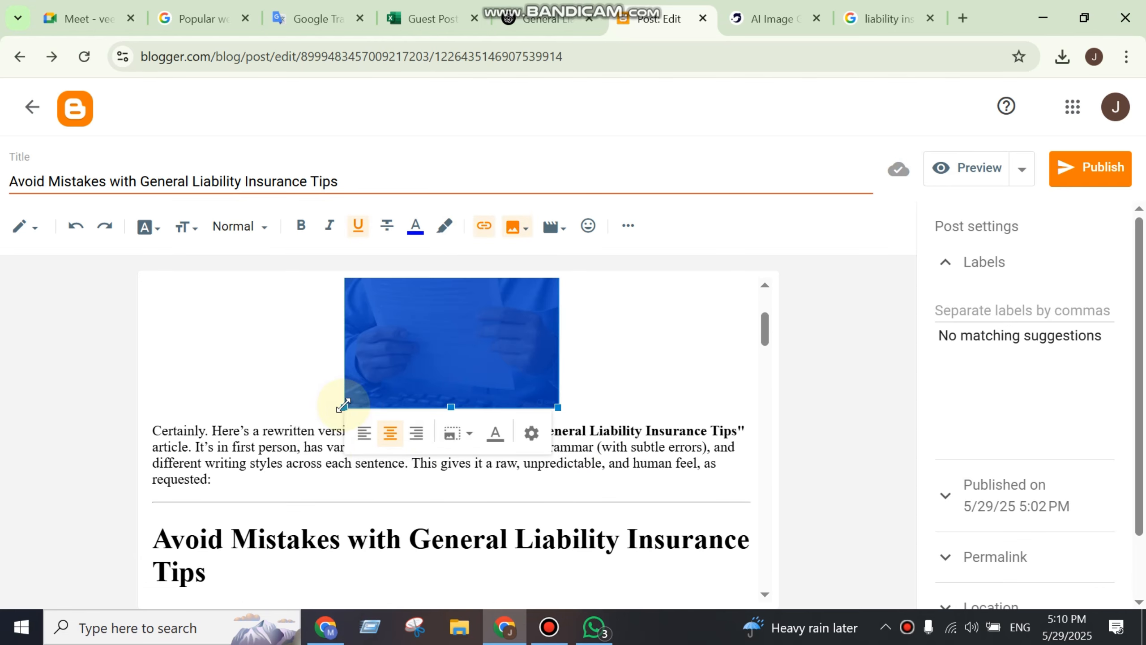
pyautogui.moveTo(342, 407); pyautogui.dragTo(266, 441)
pyautogui.scroll(-6, 719, 555)
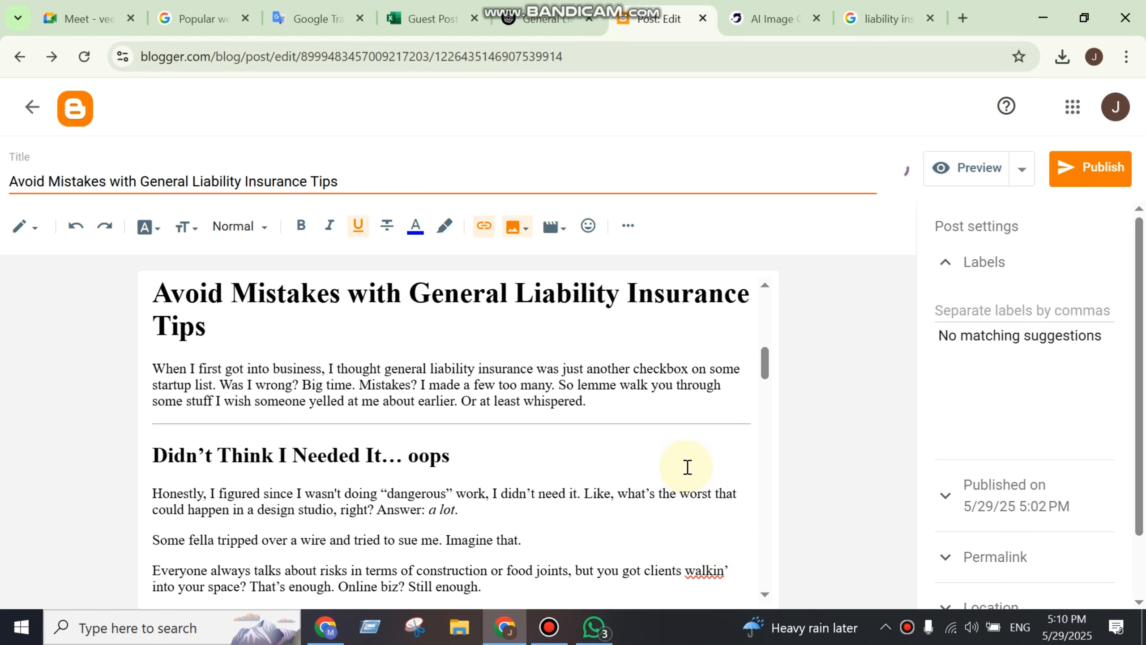
pyautogui.scroll(-7, 686, 466)
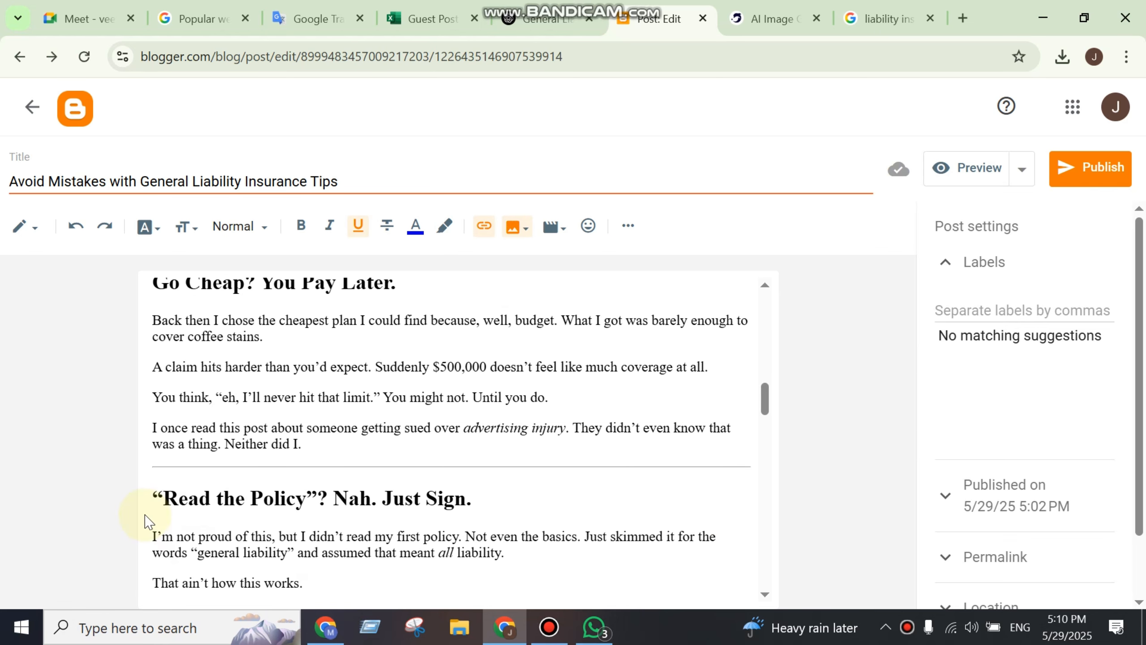
pyautogui.press('BackSpace')
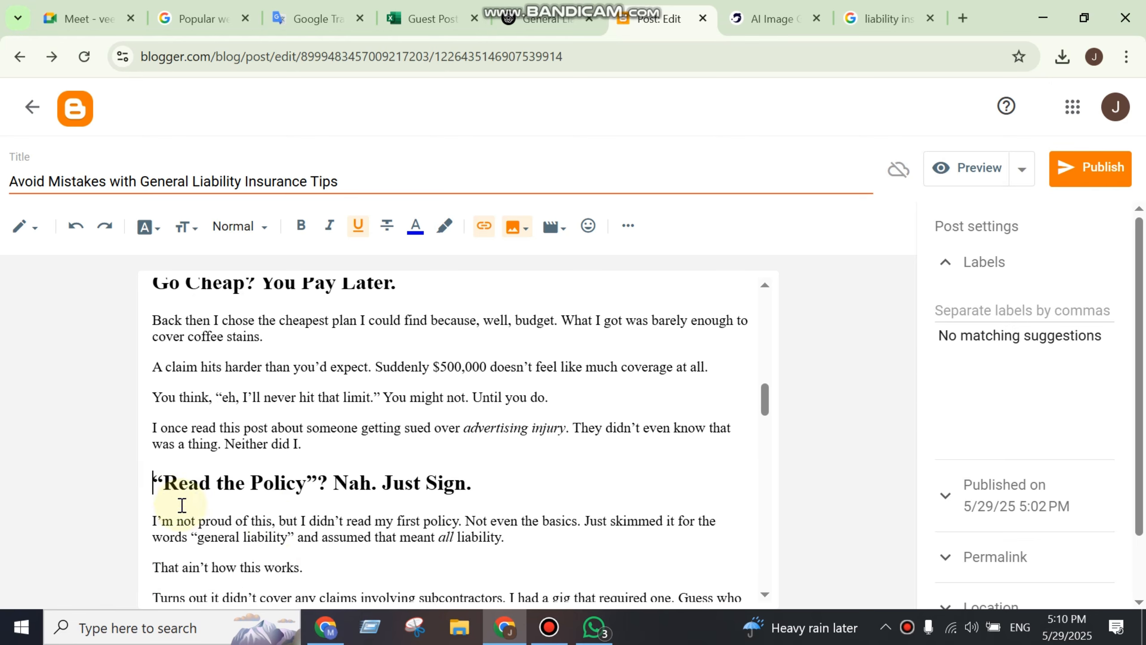
pyautogui.press('Return')
pyautogui.scroll(-8, 370, 532)
pyautogui.scroll(8, 441, 533)
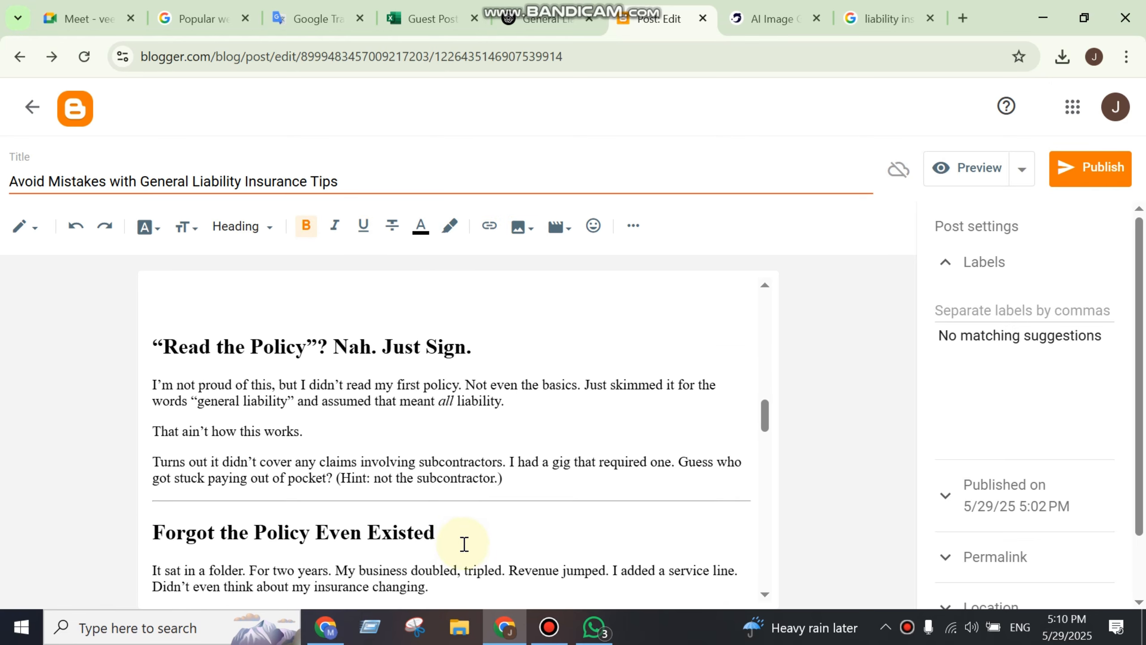
pyautogui.press('BackSpace')
pyautogui.scroll(-10, 540, 482)
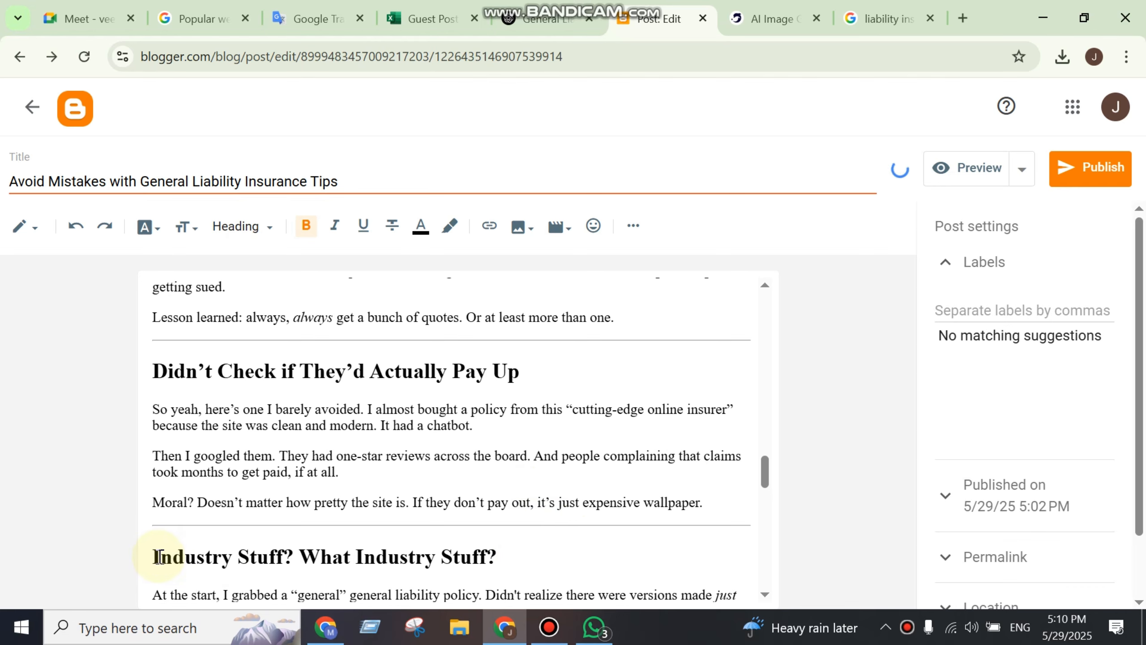
pyautogui.press('BackSpace')
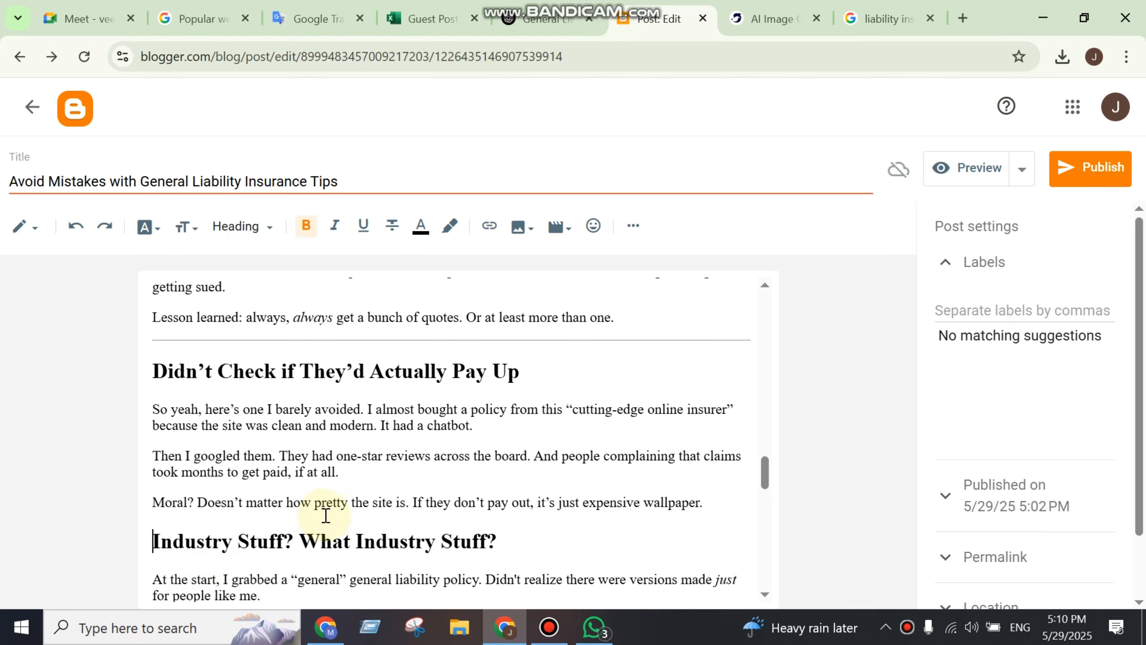
pyautogui.scroll(-5, 437, 509)
pyautogui.scroll(-5, 437, 509)
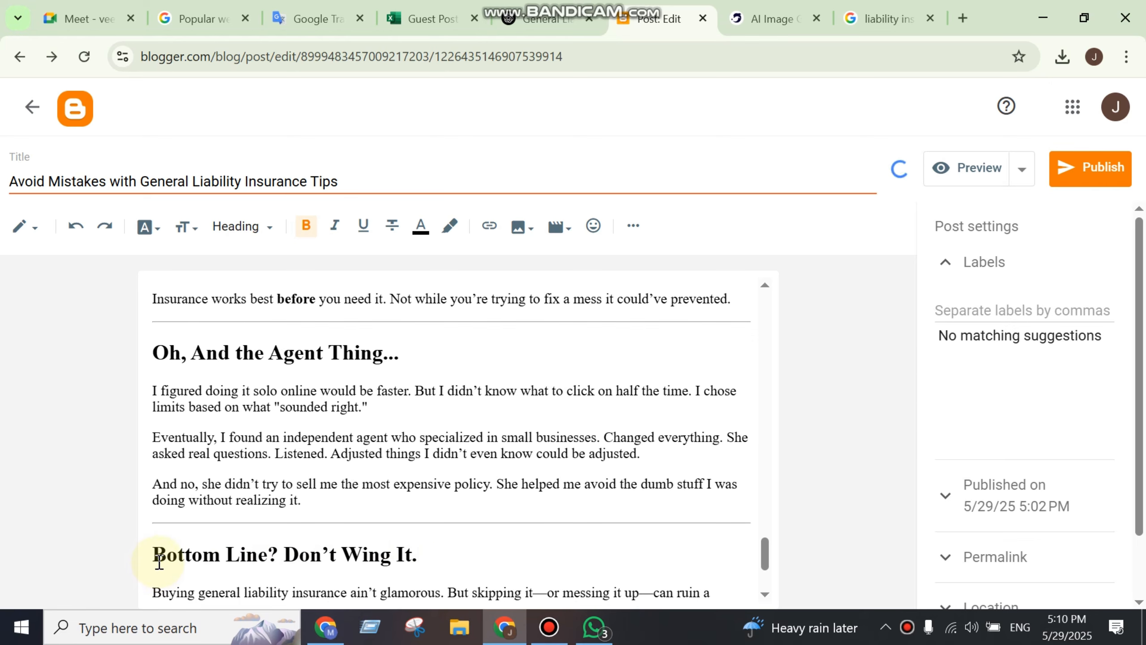
pyautogui.press('BackSpace')
pyautogui.scroll(-3, 486, 476)
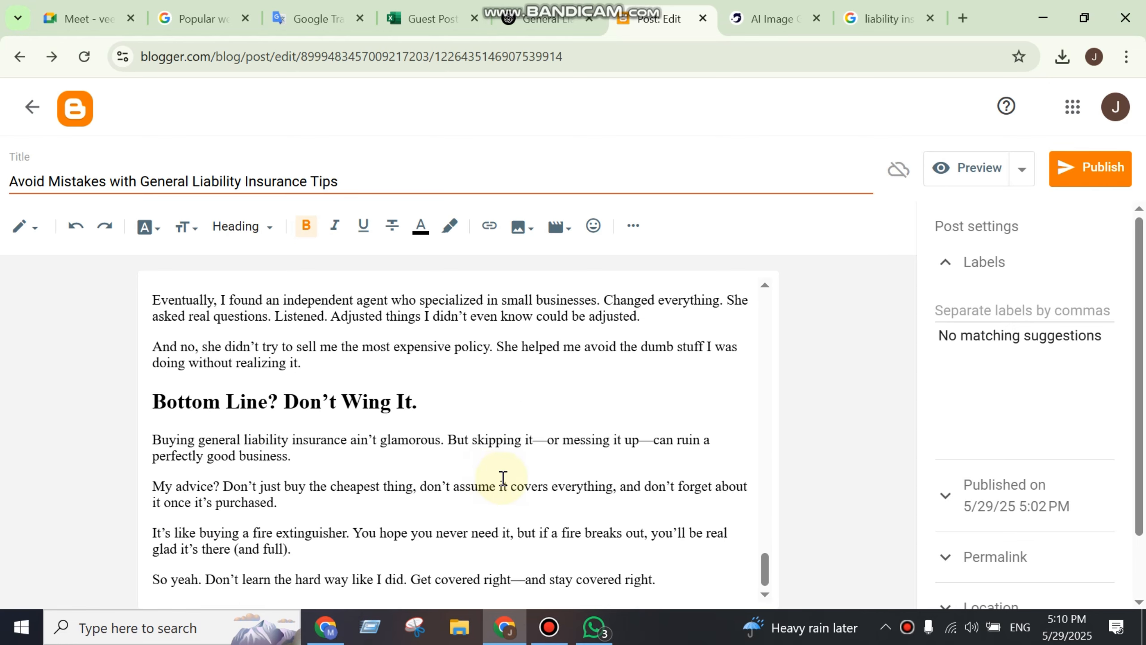
pyautogui.scroll(8, 499, 477)
pyautogui.scroll(10, 498, 476)
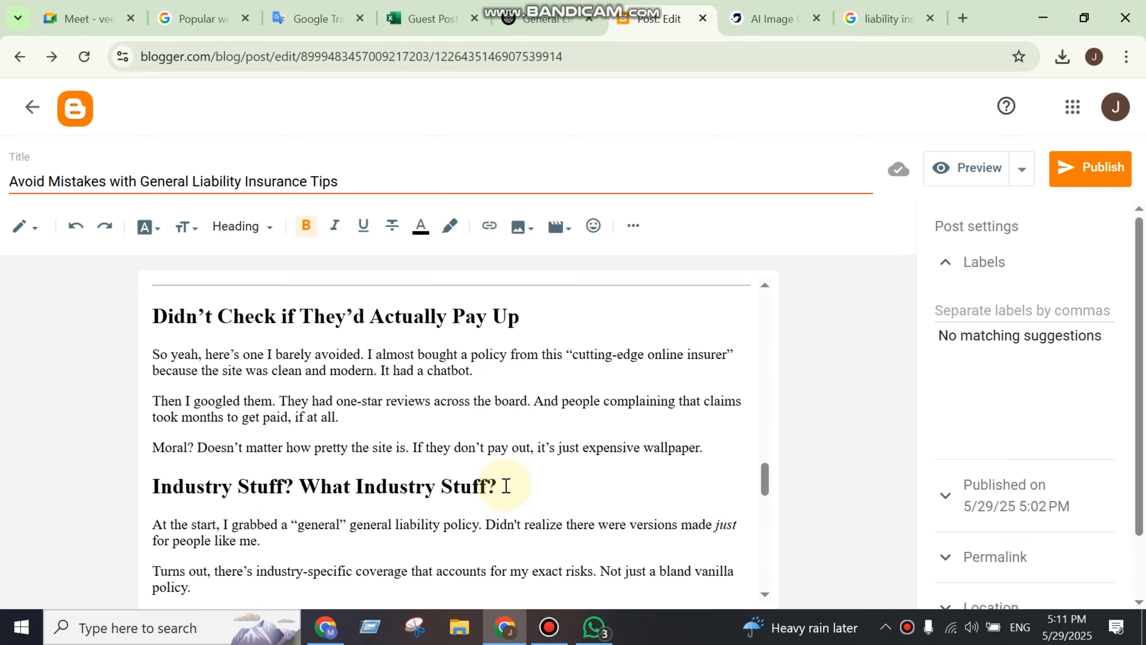
pyautogui.scroll(-4, 502, 483)
pyautogui.scroll(-10, 502, 486)
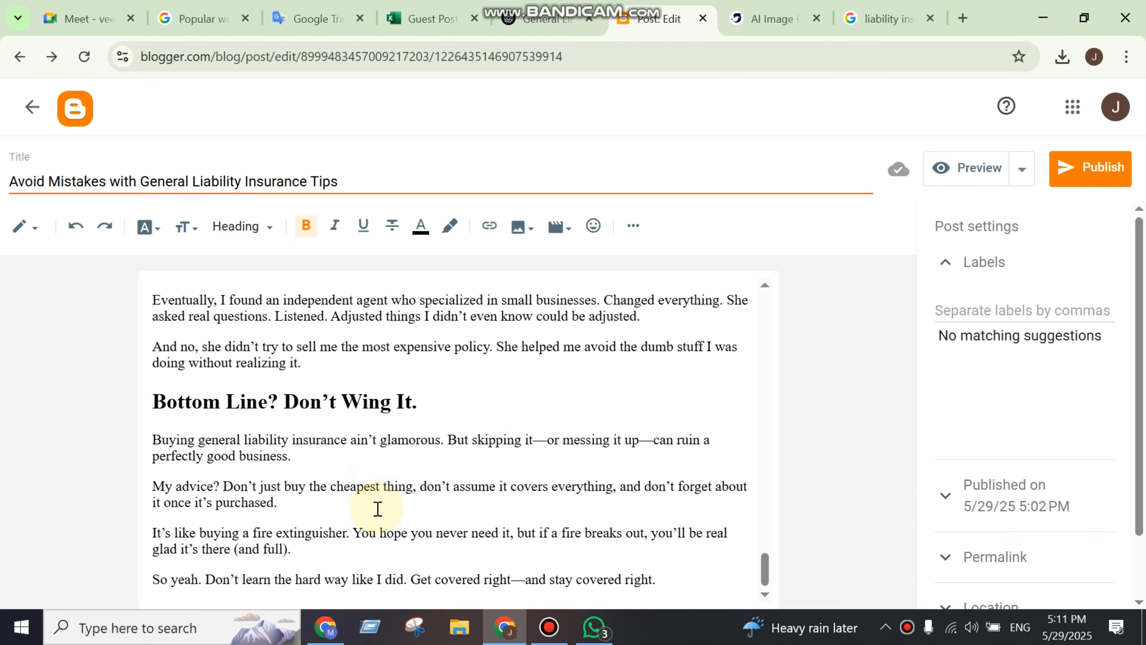
pyautogui.scroll(8, 265, 491)
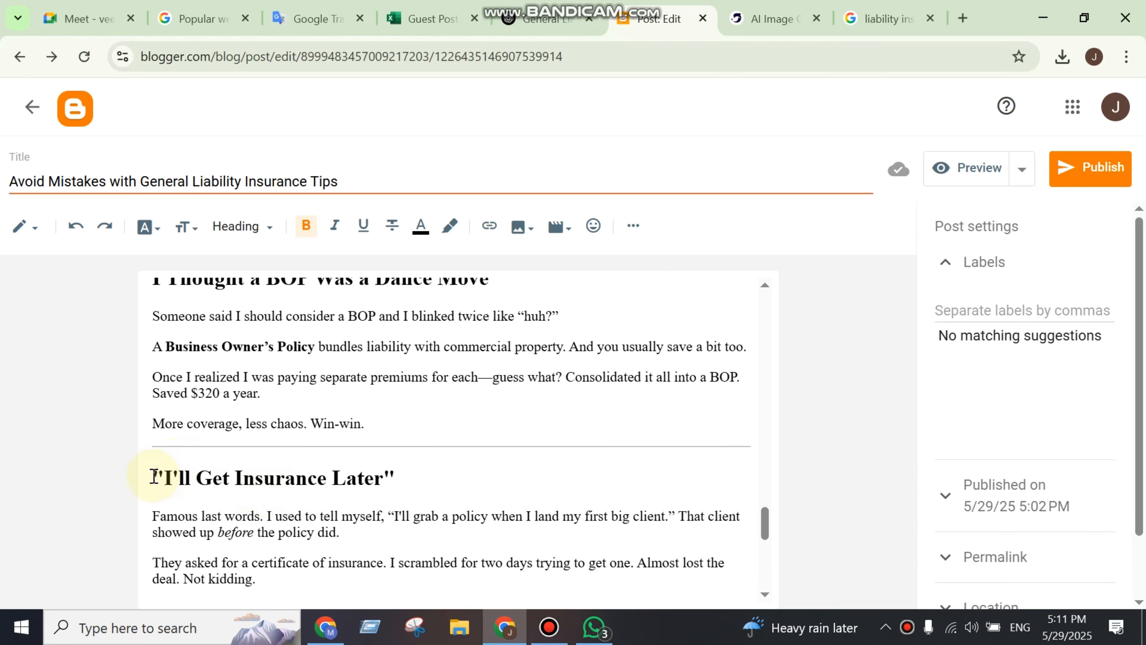
pyautogui.press('BackSpace')
pyautogui.scroll(2, 297, 488)
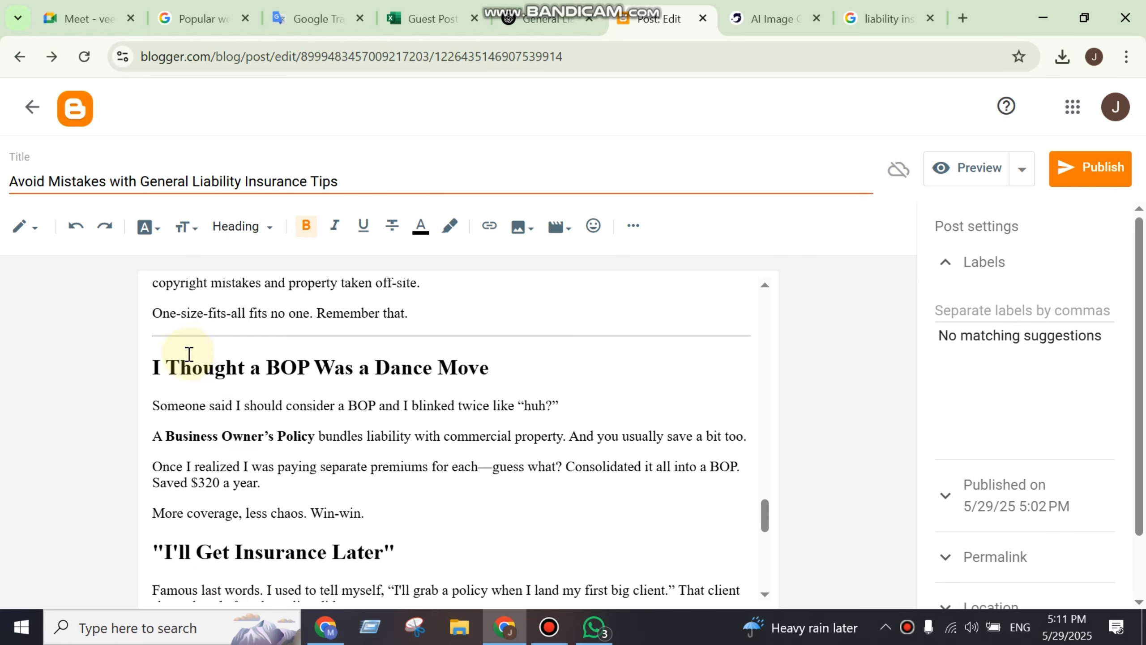
pyautogui.scroll(10, 165, 377)
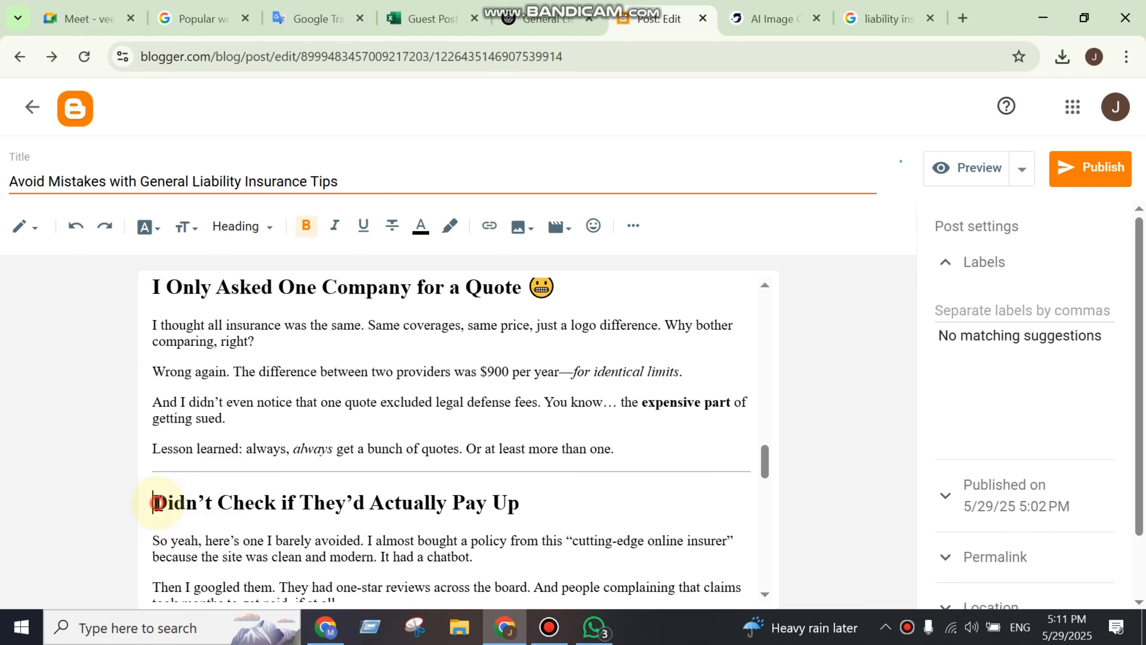
pyautogui.scroll(4, 181, 451)
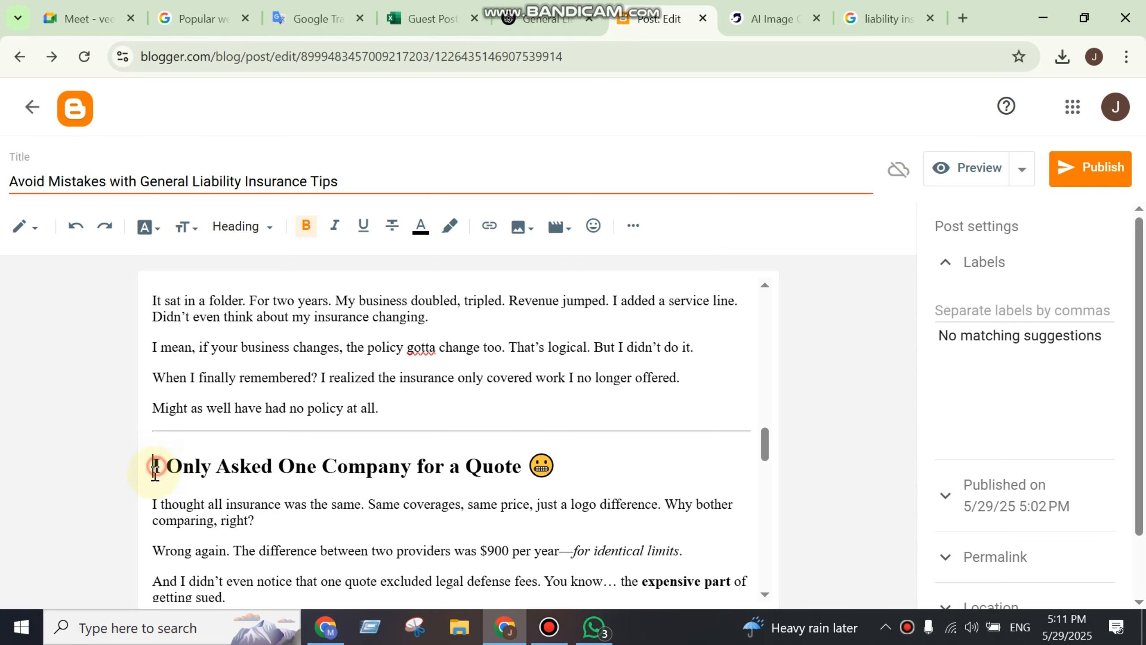
pyautogui.scroll(6, 218, 486)
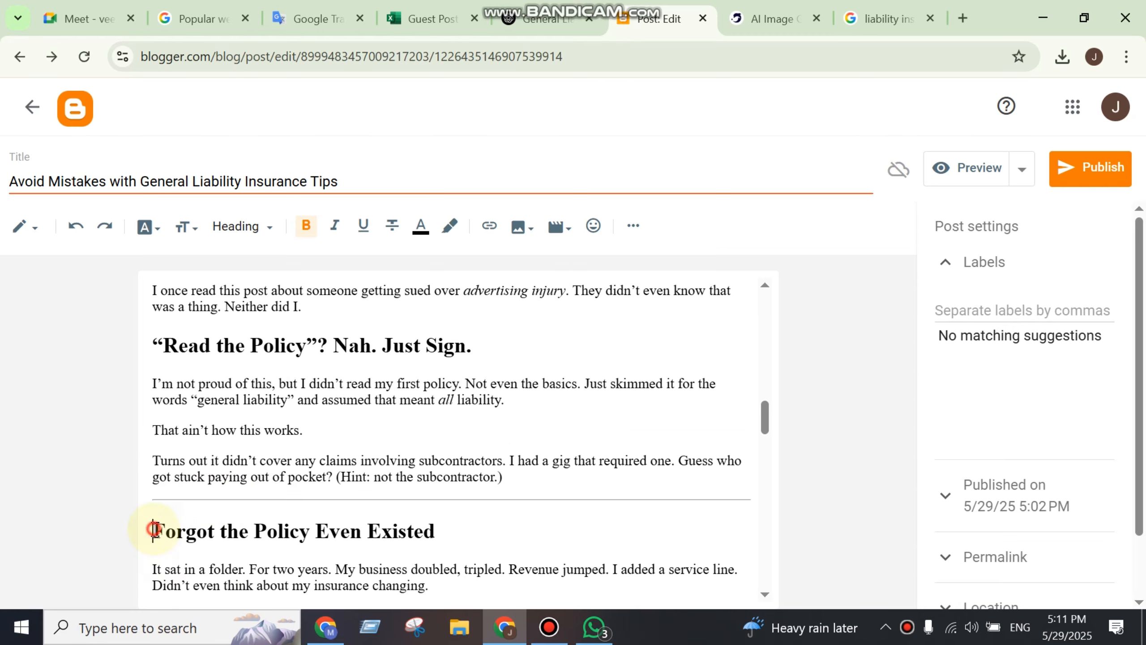
pyautogui.scroll(7, 215, 545)
pyautogui.scroll(-4, 215, 545)
pyautogui.scroll(1, 225, 545)
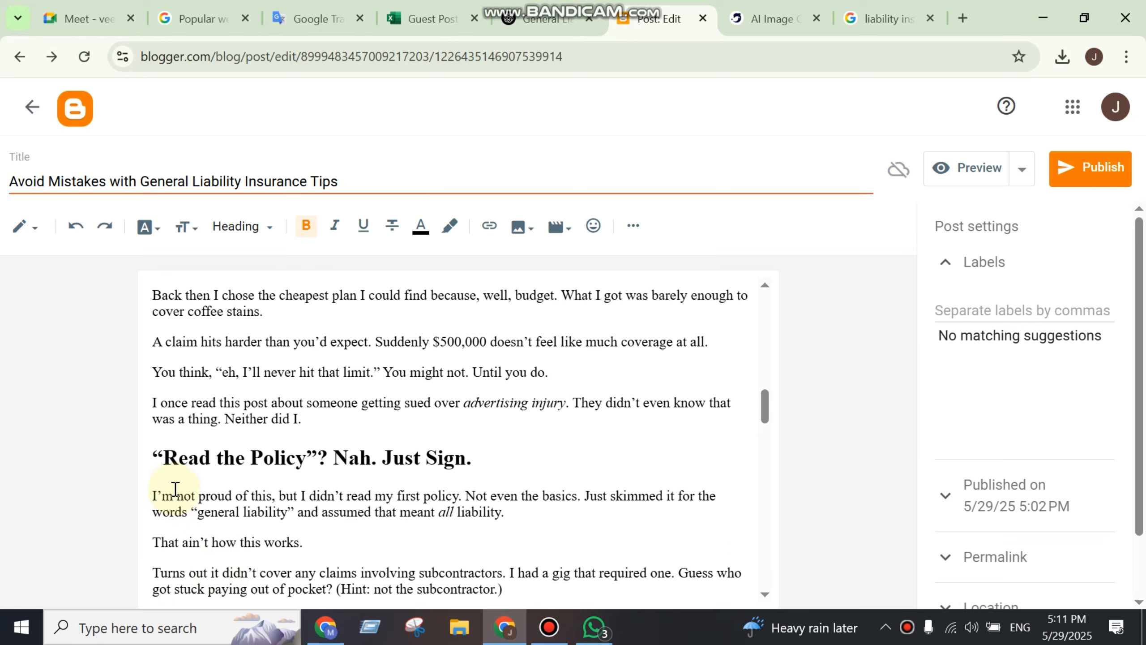
pyautogui.scroll(3, 175, 489)
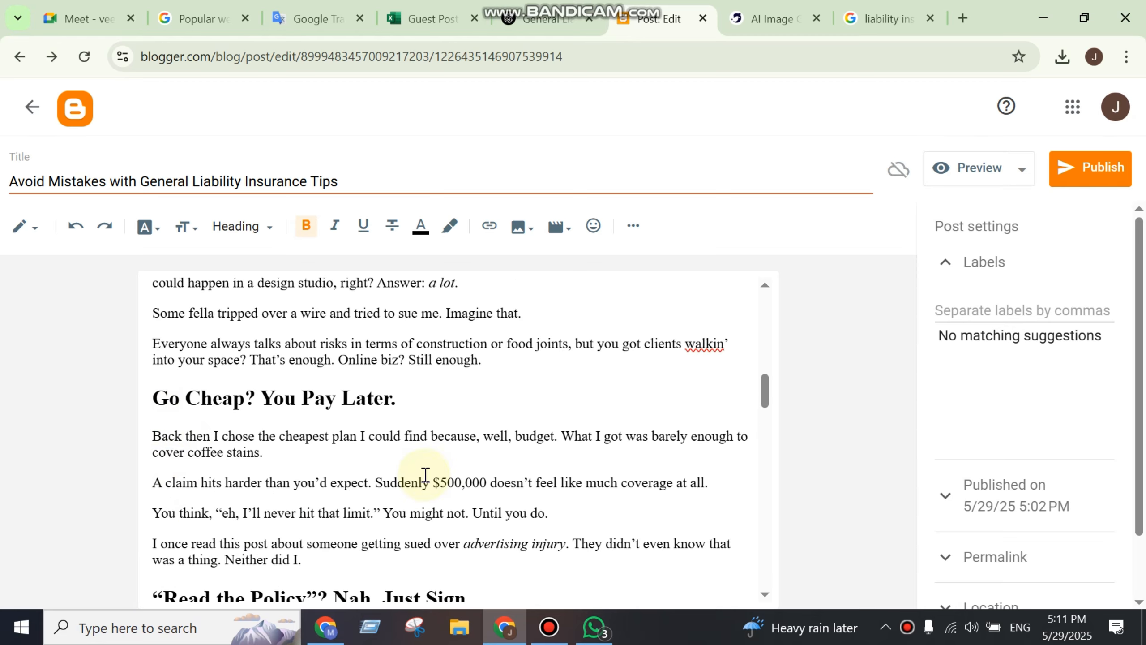
pyautogui.scroll(10, 424, 477)
pyautogui.scroll(-4, 444, 501)
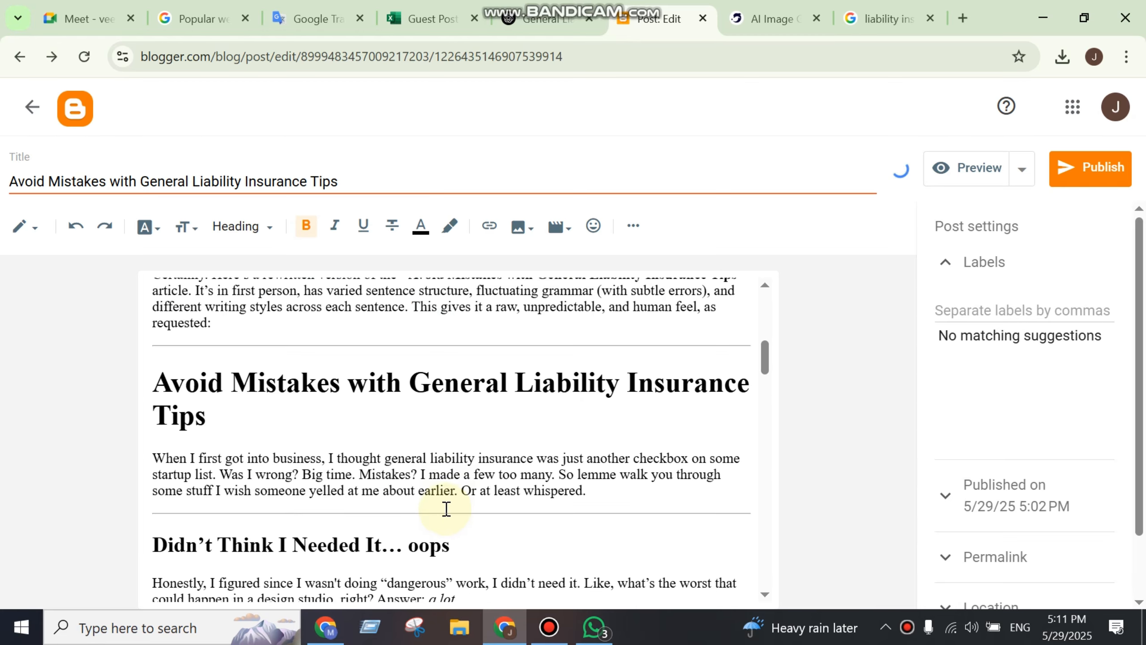
pyautogui.scroll(3, 446, 506)
pyautogui.scroll(-6, 307, 556)
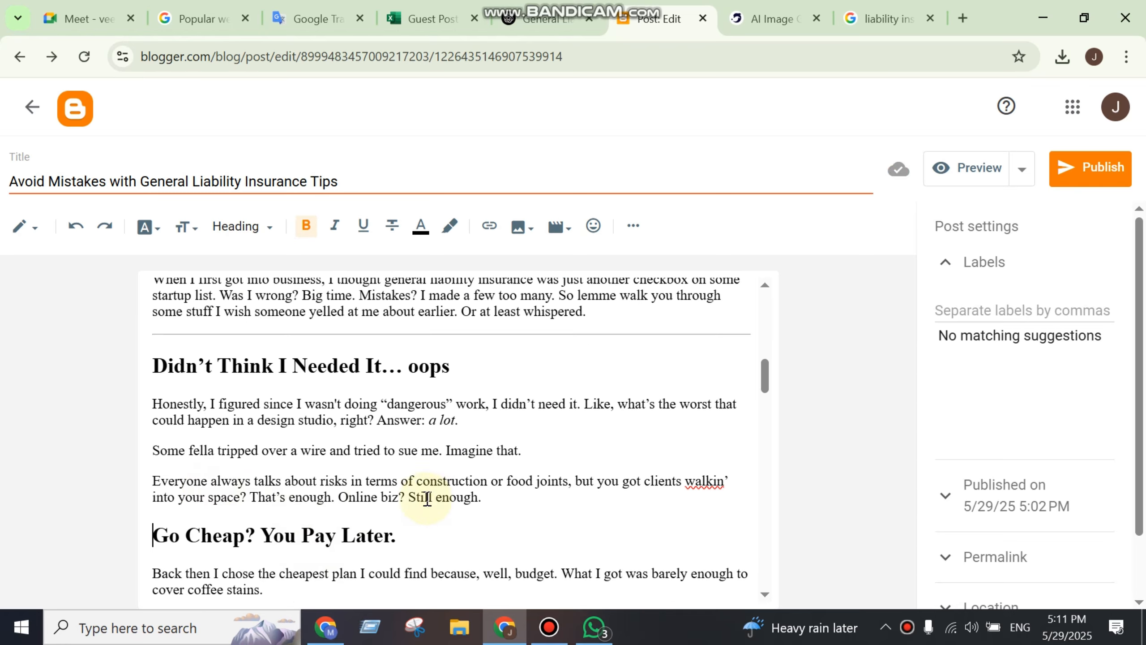
pyautogui.scroll(-5, 433, 506)
pyautogui.scroll(15, 435, 506)
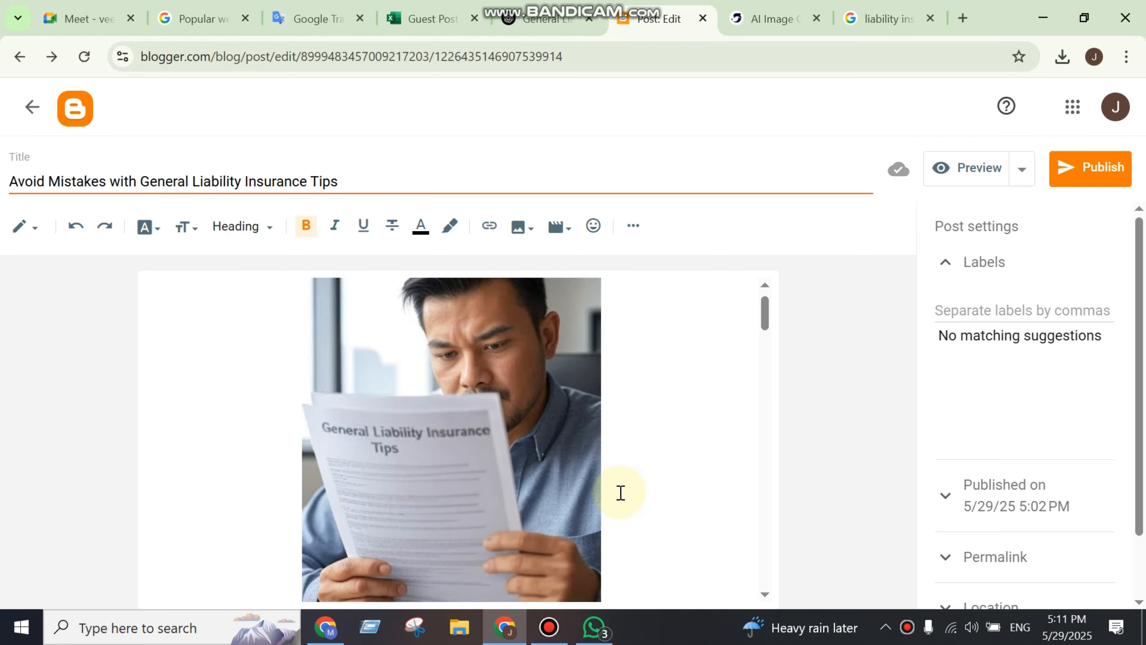
pyautogui.scroll(-3, 619, 492)
pyautogui.scroll(-15, 610, 496)
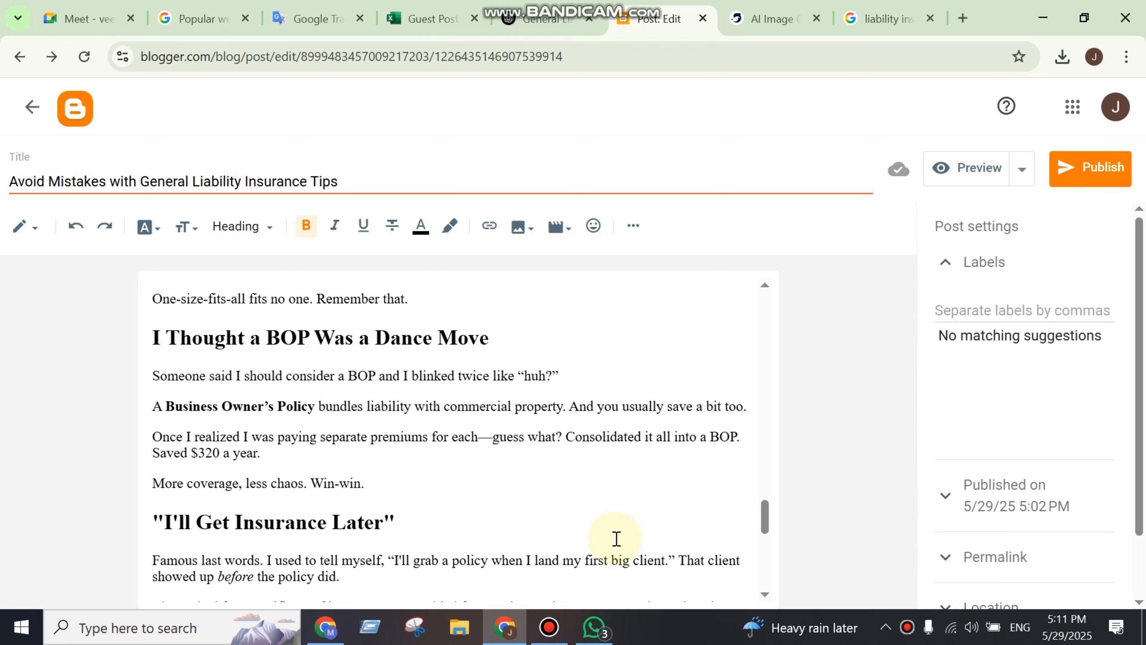
pyautogui.scroll(-5, 610, 537)
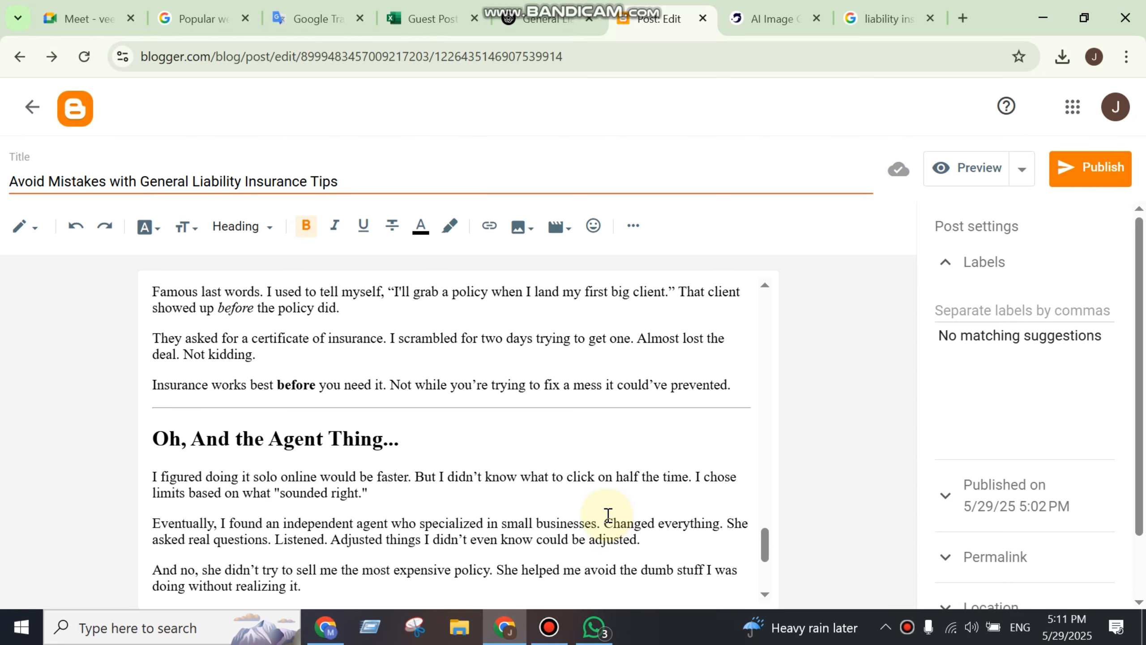
pyautogui.scroll(-5, 608, 515)
# - Remove 'wikipedia' from the Google query and search again for 'liability insurance tips'
pyautogui.click(868, 17)
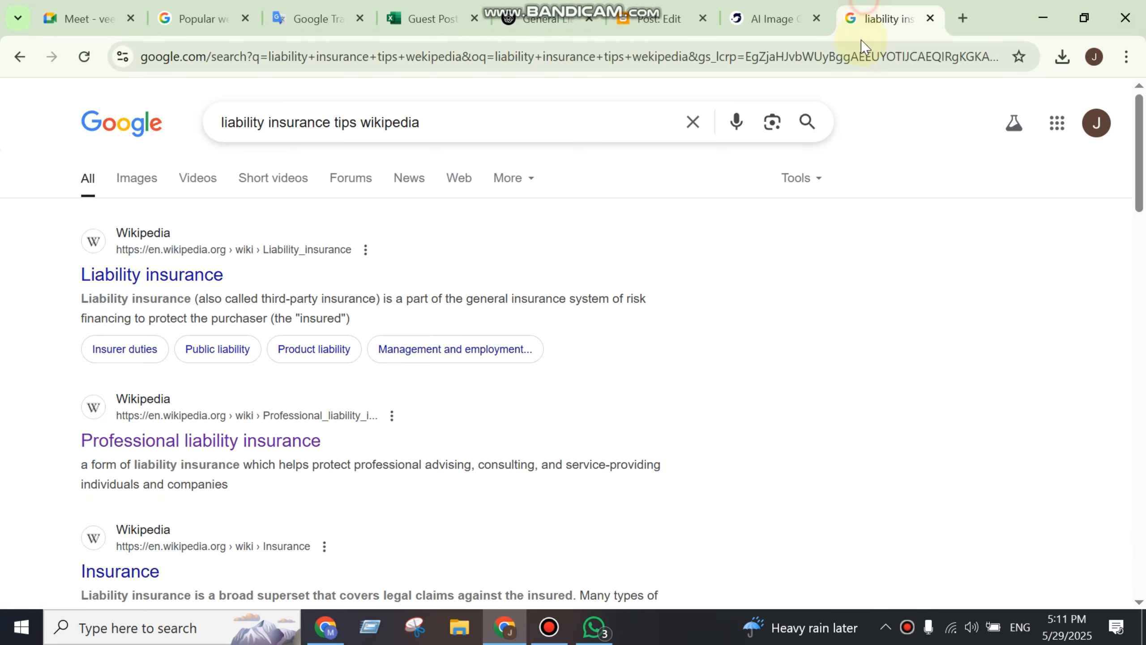
pyautogui.doubleClick(381, 122)
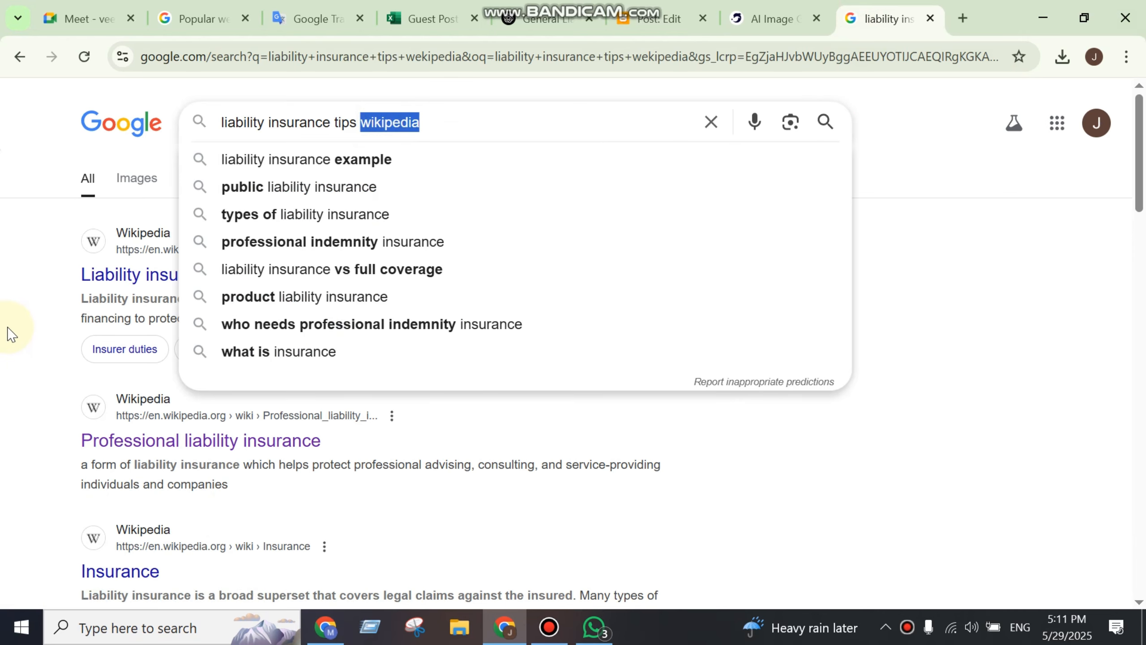
pyautogui.click(10, 334)
pyautogui.scroll(-5, 282, 456)
pyautogui.scroll(5, 282, 455)
pyautogui.click(392, 119)
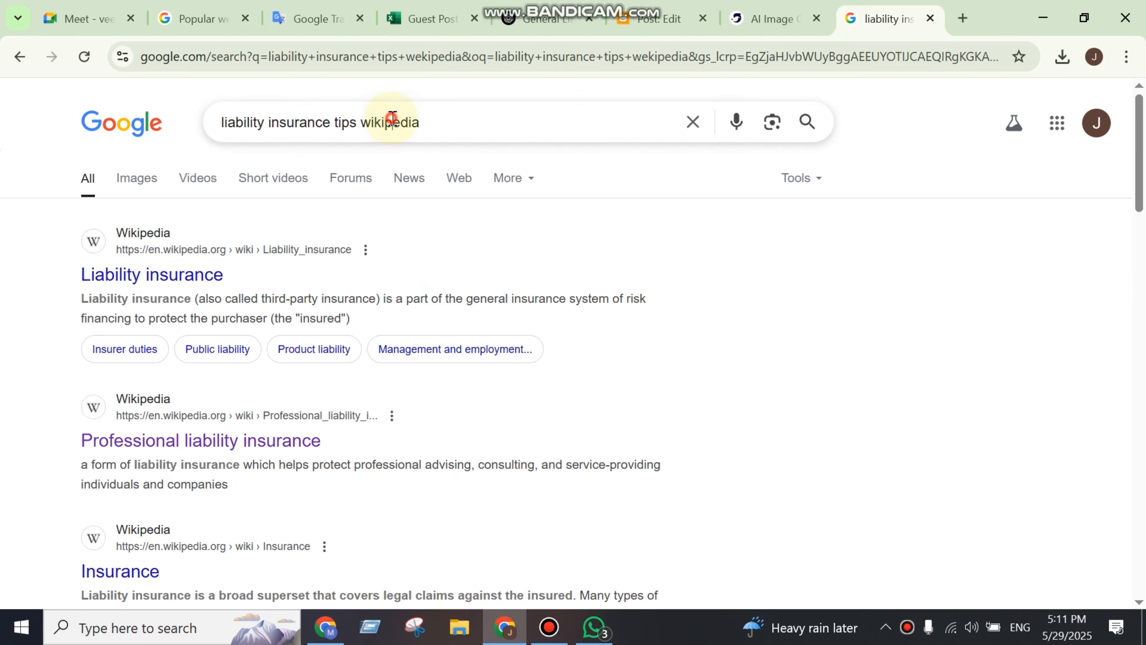
pyautogui.doubleClick(391, 119)
pyautogui.press('BackSpace')
pyautogui.press('Return')
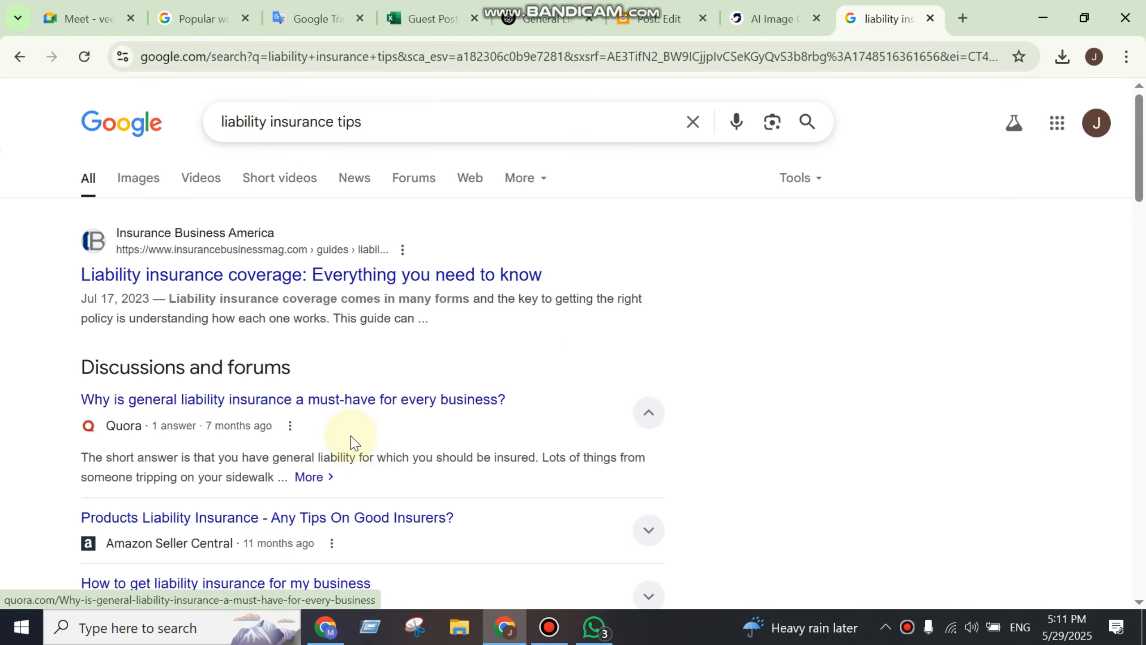
# - Open the Quora question on why general liability insurance is a must-have and expand its top answer
pyautogui.middleClick(417, 415)
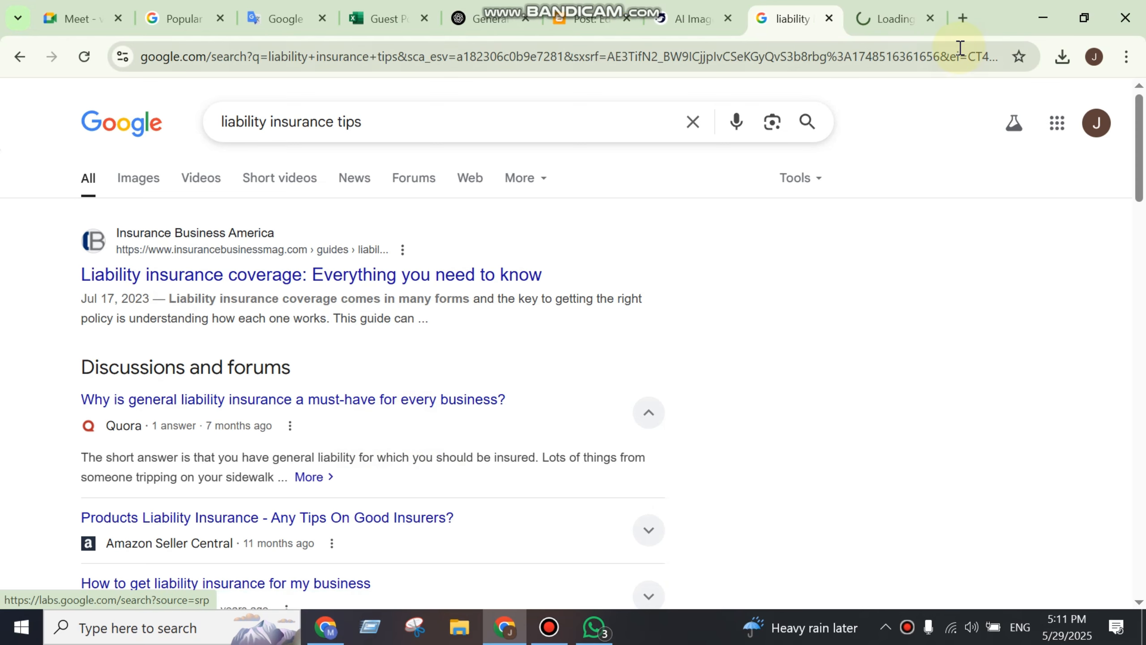
pyautogui.click(903, 7)
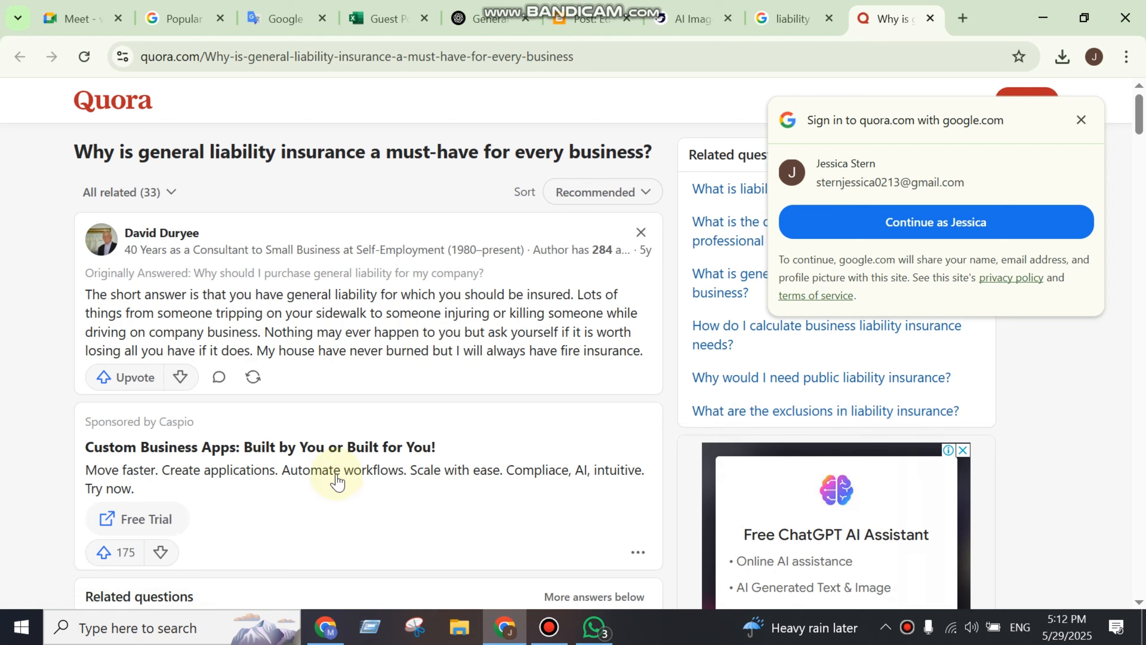
pyautogui.scroll(-5, 433, 420)
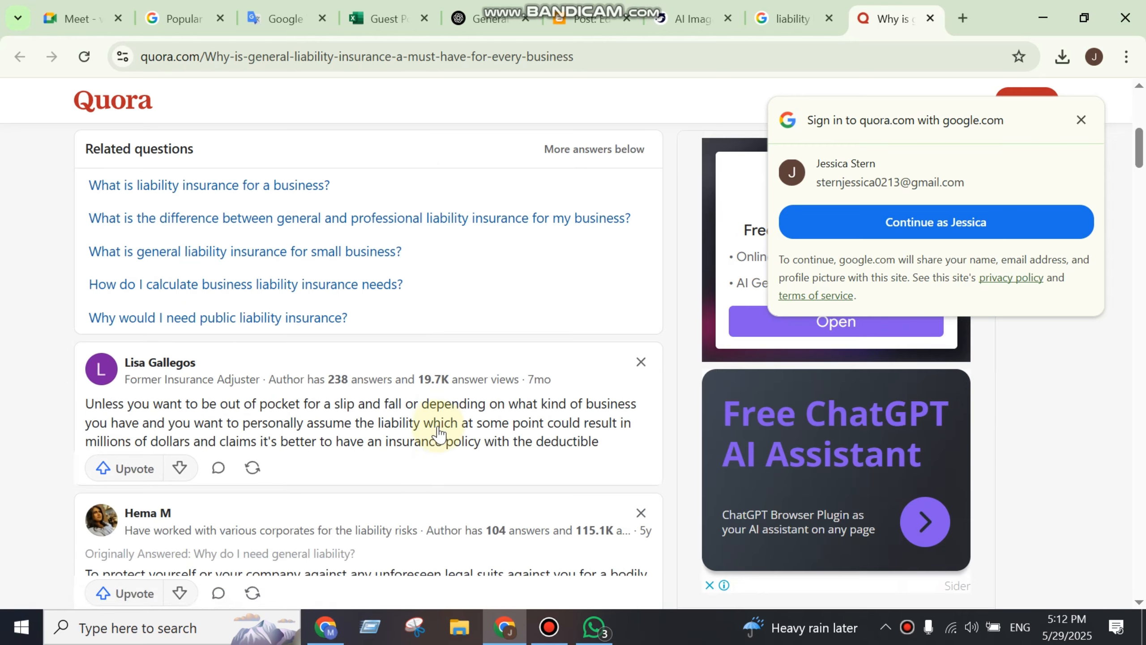
pyautogui.scroll(5, 424, 429)
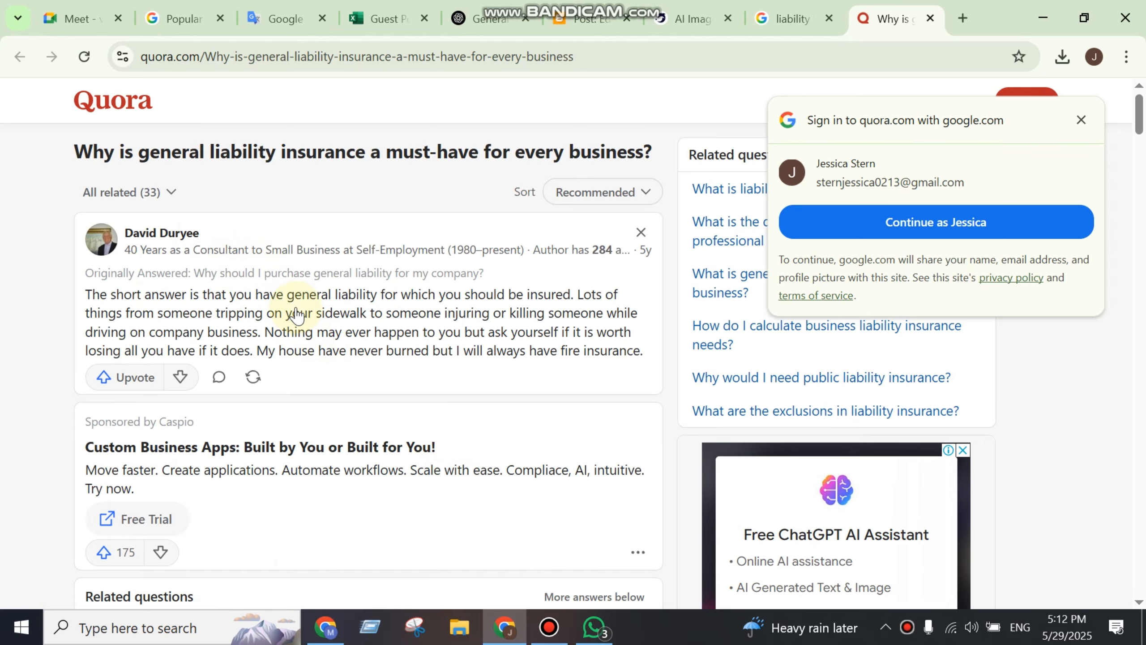
pyautogui.click(296, 314)
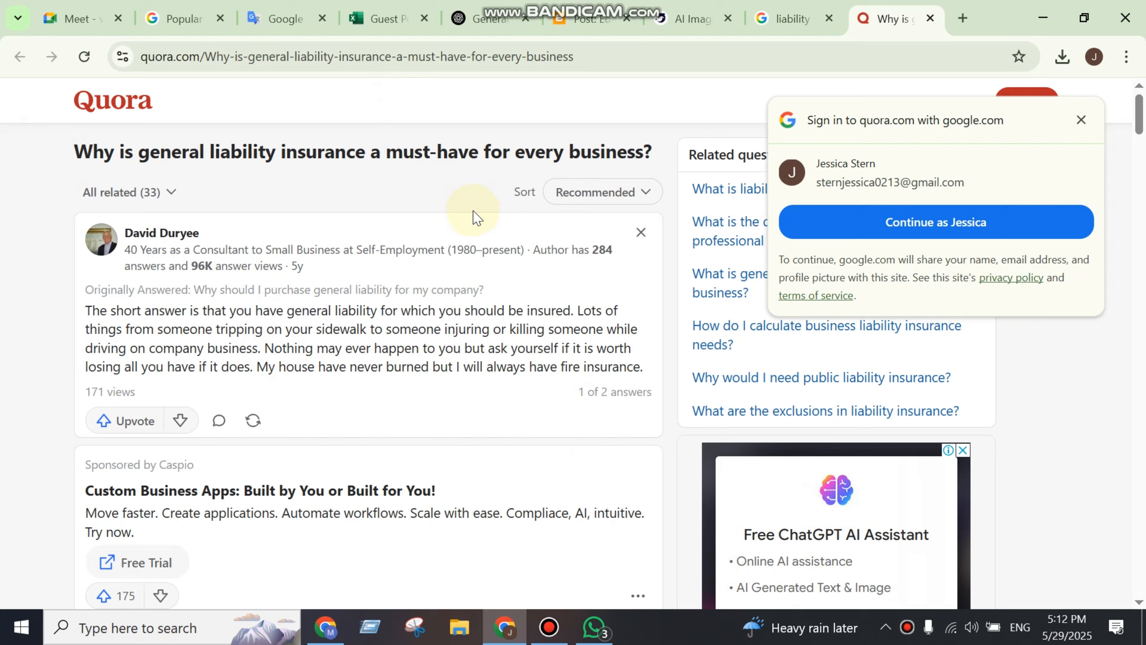
# - Select the Quora page address and the 'liability insurance' title words, then return to the Blogger draft
pyautogui.click(474, 56)
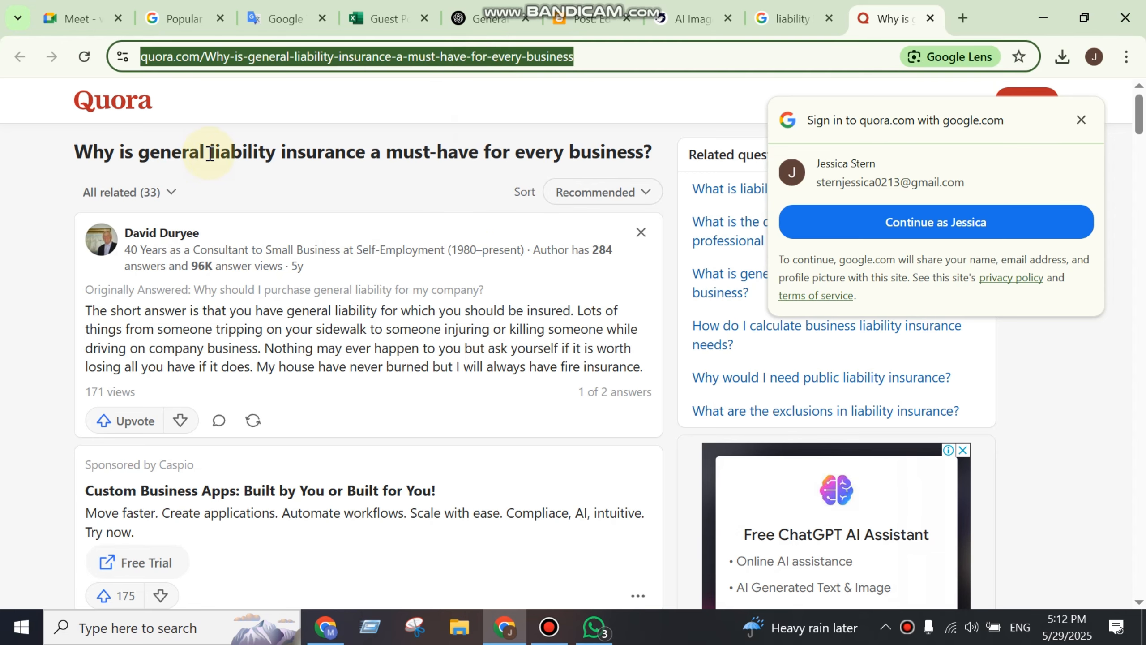
pyautogui.moveTo(211, 152); pyautogui.dragTo(365, 154)
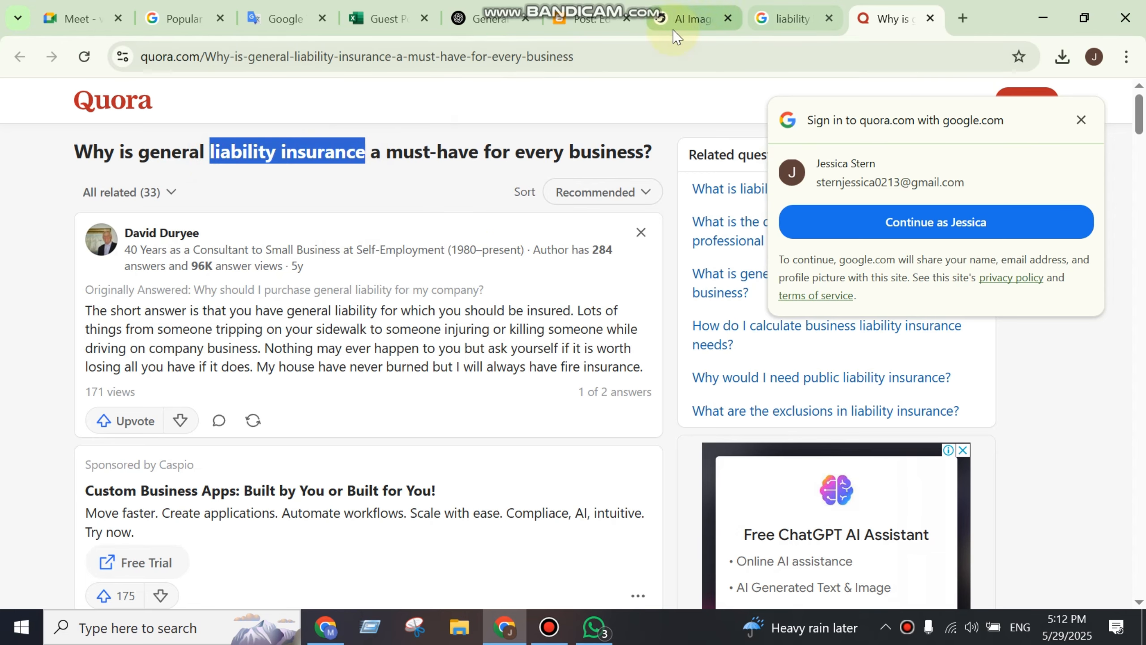
pyautogui.click(691, 19)
pyautogui.click(587, 19)
# - Search the post for 'liability insurance' and step through each of its mentions
pyautogui.hotkey('ctrl', 'f')
pyautogui.write('liability insurance')
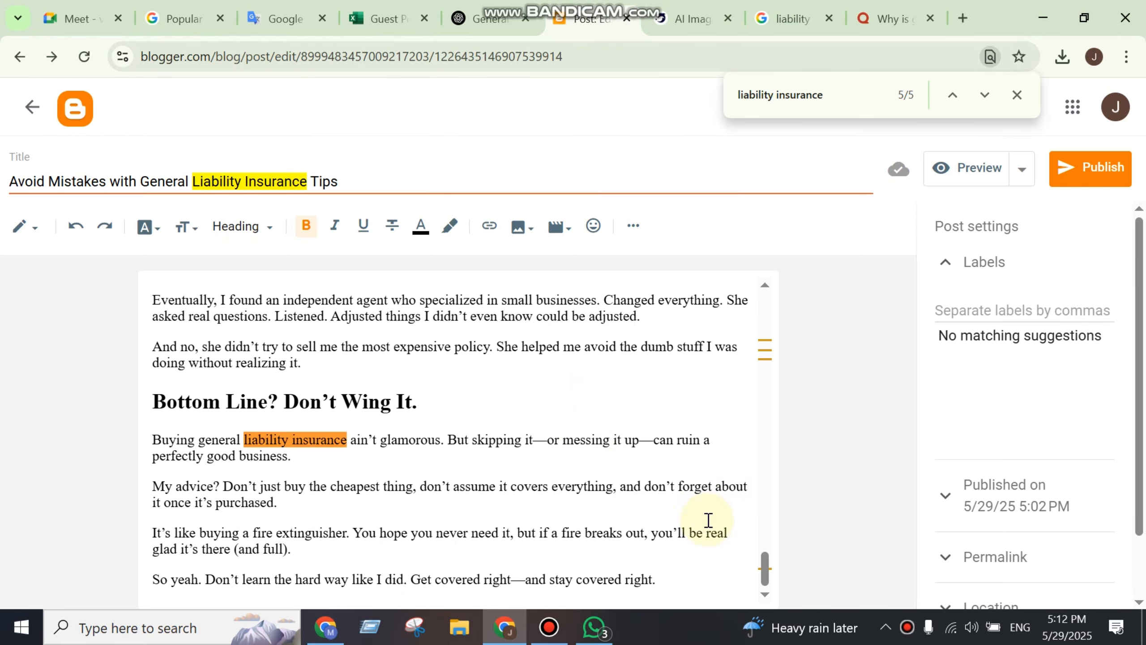
pyautogui.moveTo(547, 439); pyautogui.dragTo(555, 440)
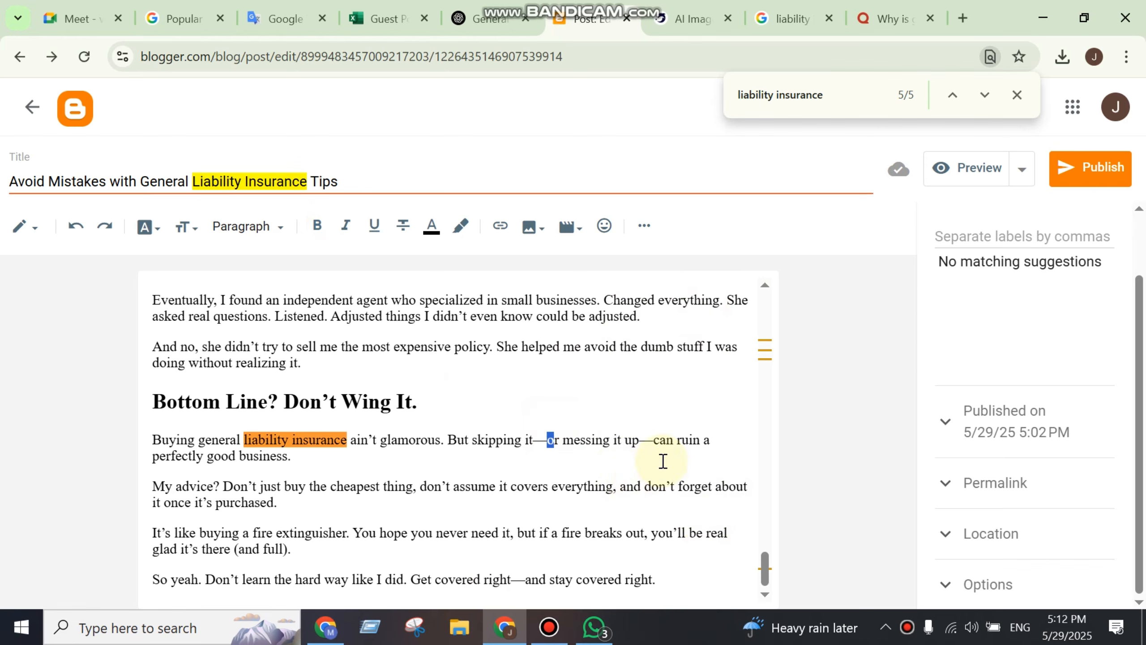
pyautogui.scroll(15, 626, 473)
pyautogui.click(985, 95)
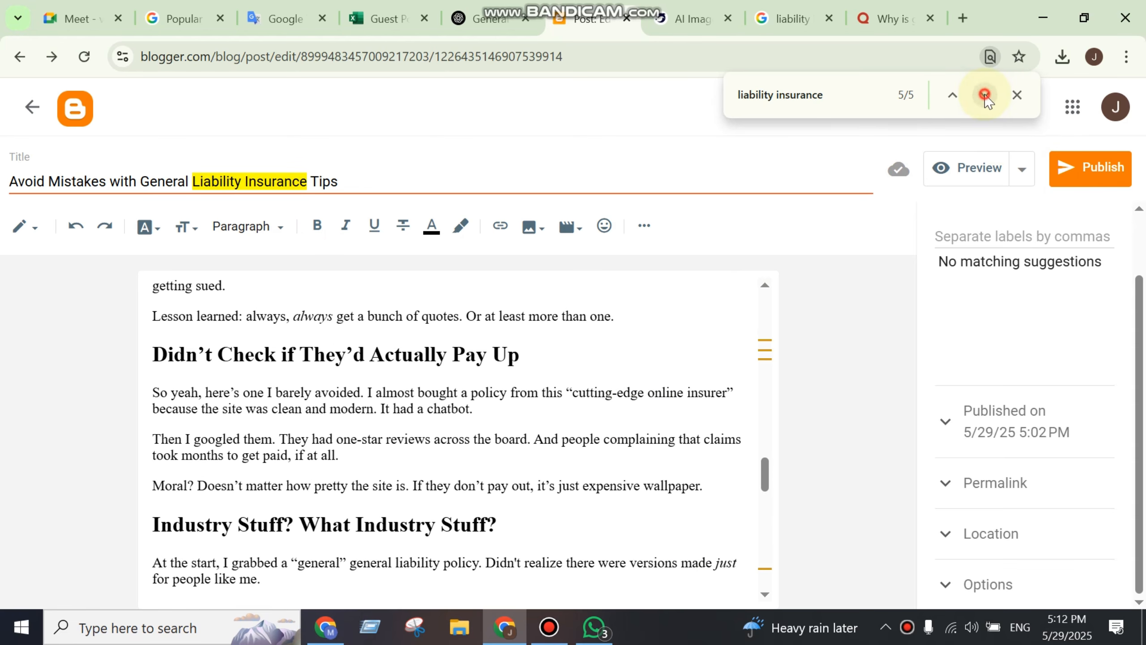
pyautogui.click(985, 95)
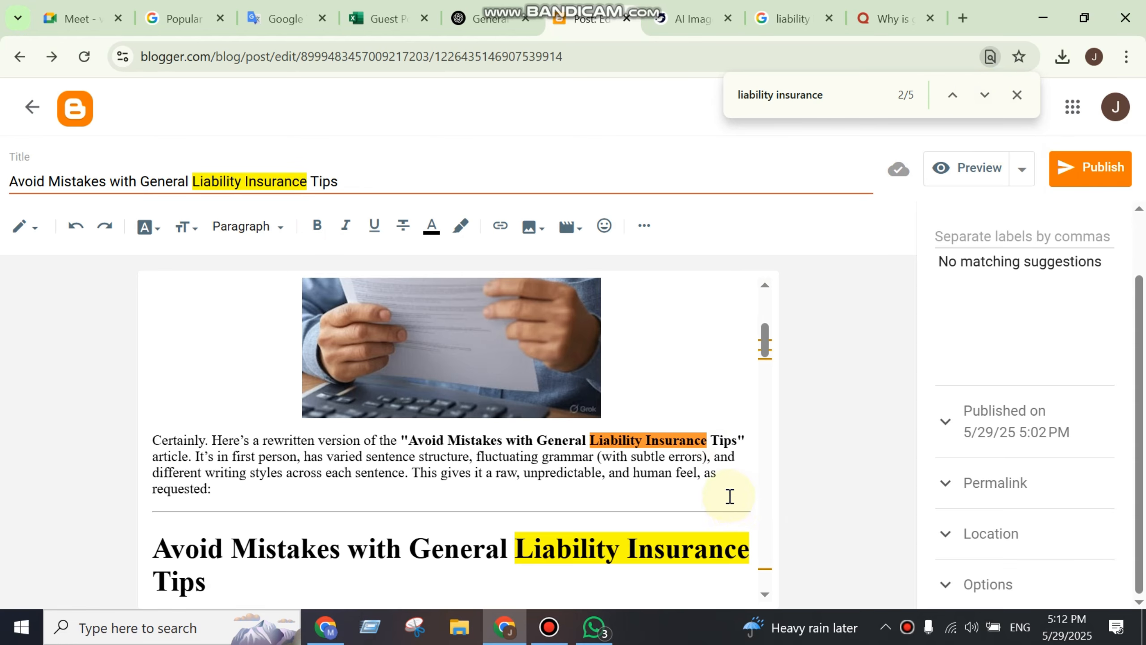
pyautogui.scroll(-5, 730, 496)
pyautogui.scroll(2, 729, 496)
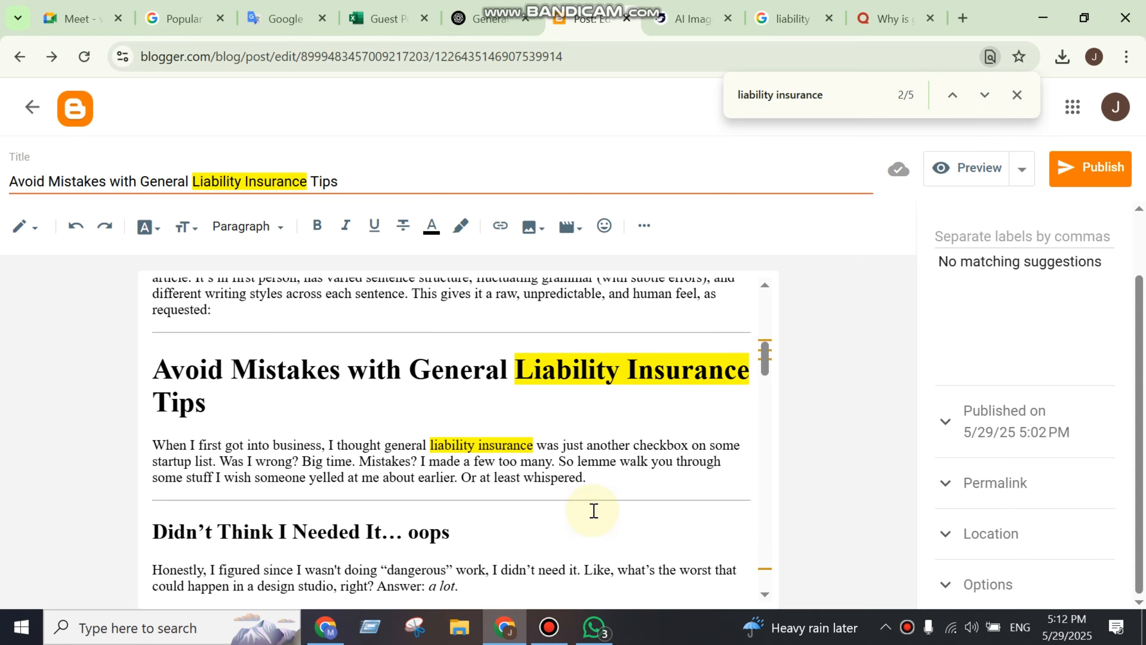
pyautogui.scroll(-10, 596, 511)
pyautogui.scroll(1, 605, 524)
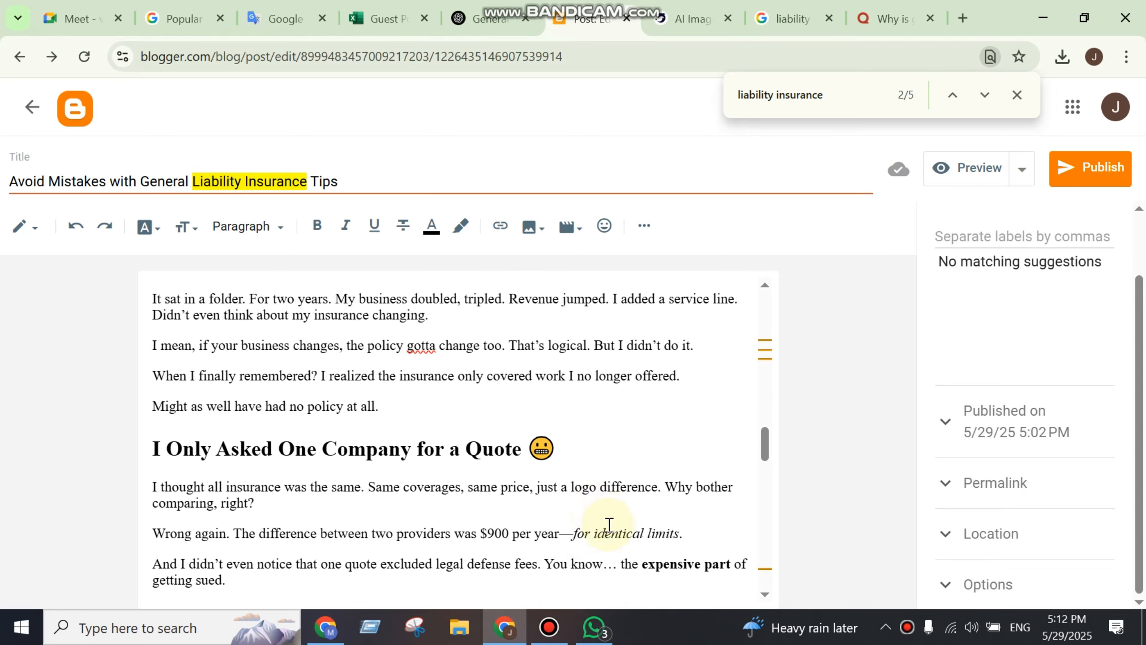
pyautogui.scroll(-8, 602, 537)
pyautogui.scroll(-4, 601, 536)
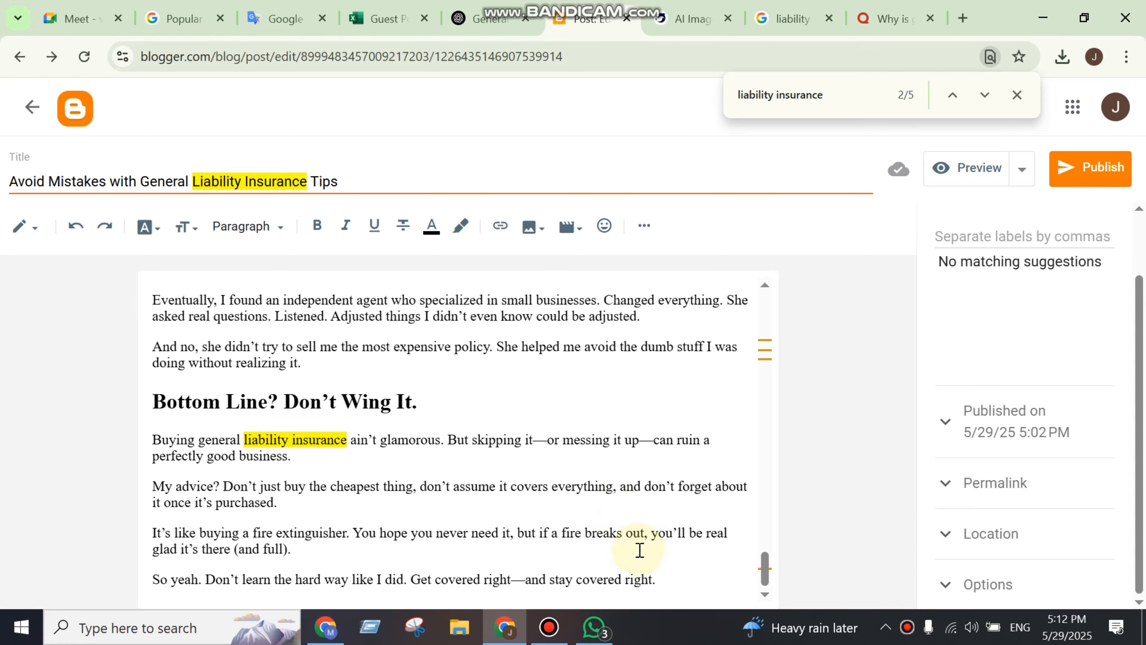
pyautogui.scroll(6, 686, 470)
pyautogui.scroll(-6, 688, 492)
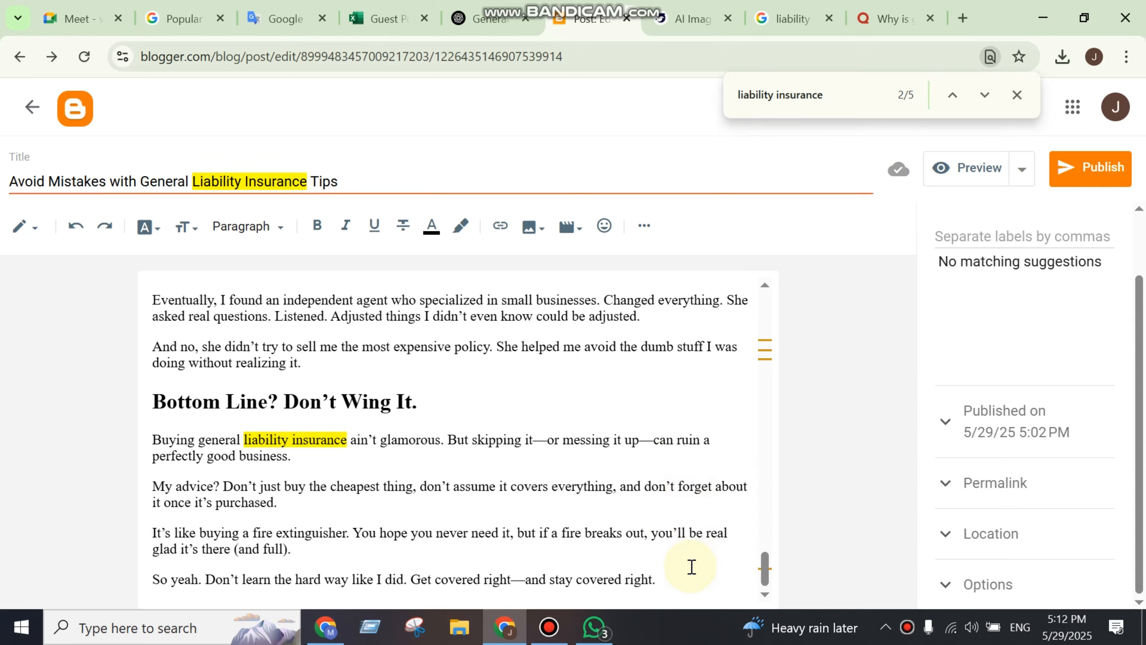
pyautogui.scroll(10, 673, 506)
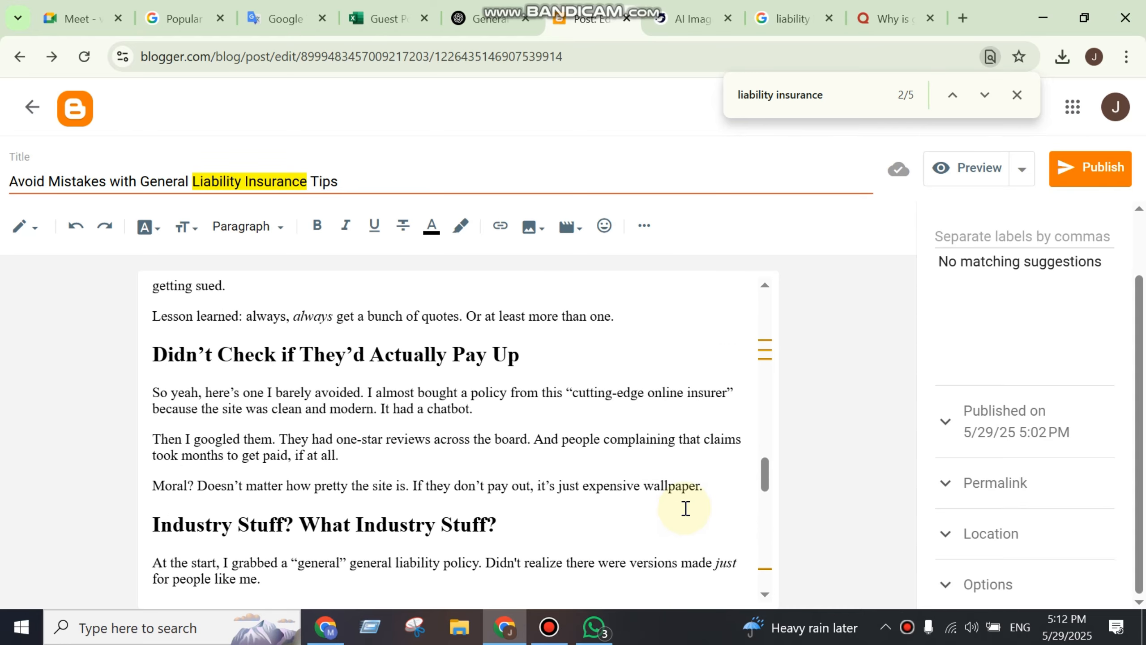
pyautogui.scroll(-10, 686, 508)
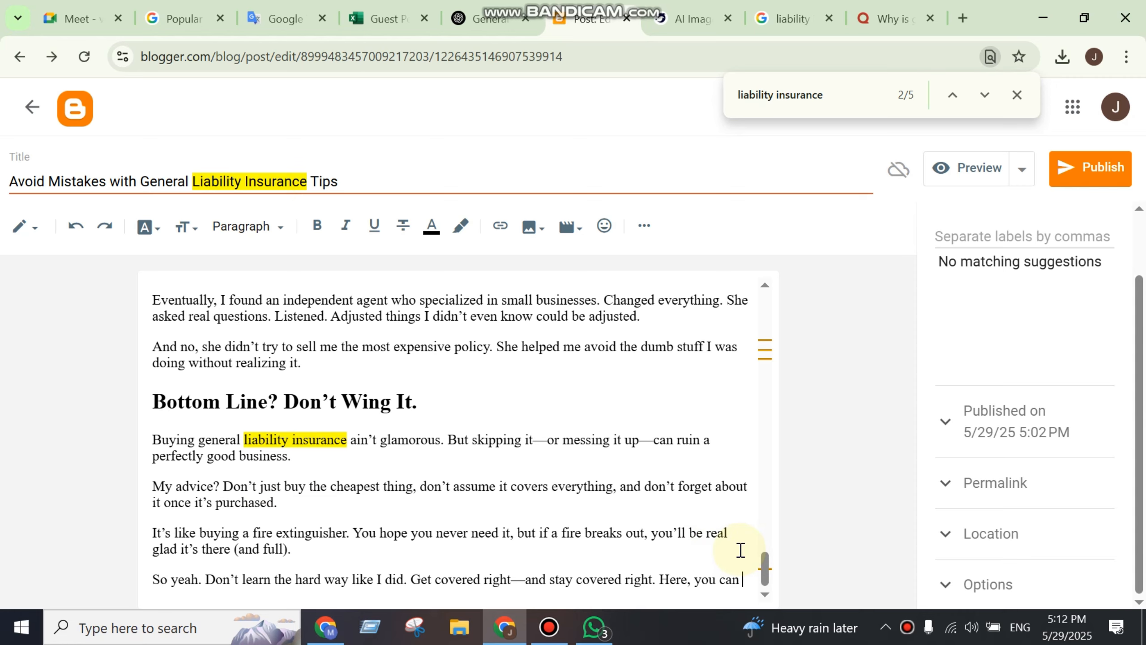
# - Add 'also' to the closing sentence and copy the full Quora question title
pyautogui.write('also know about "')
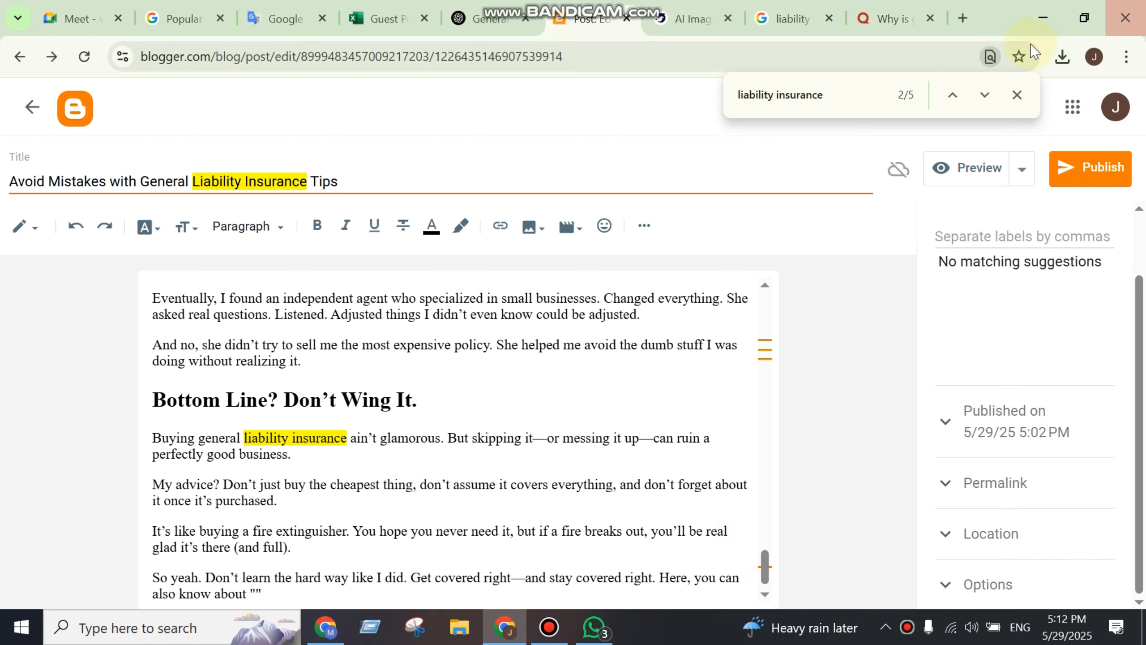
pyautogui.click(887, 18)
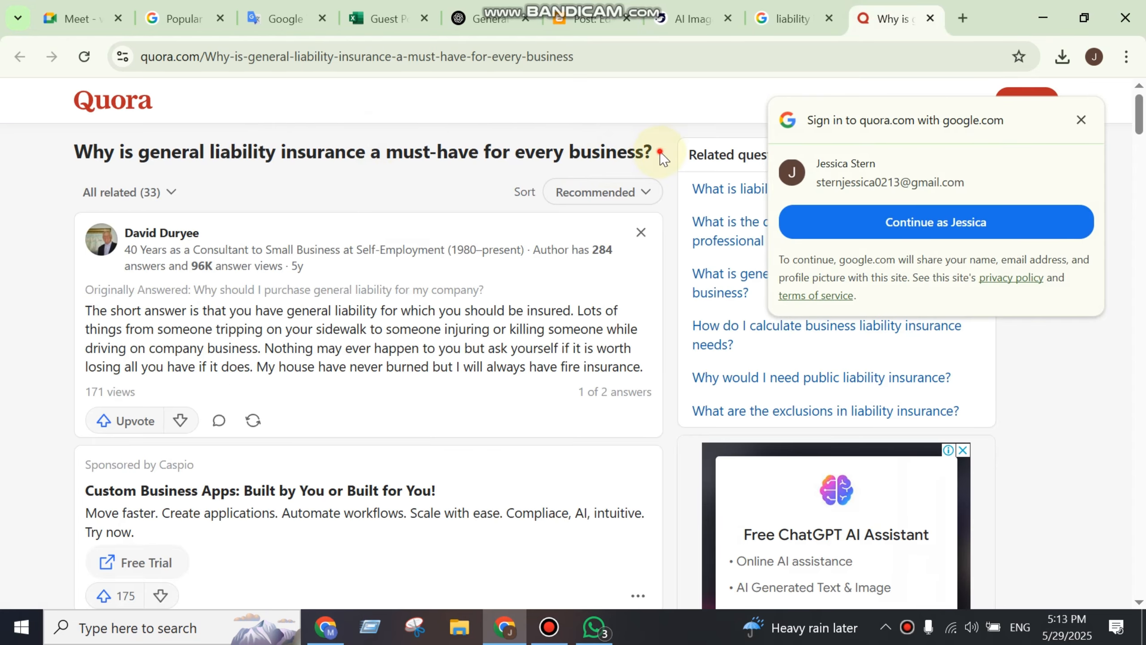
pyautogui.moveTo(652, 154); pyautogui.dragTo(4, 153)
pyautogui.hotkey('ctrl', 'c')
pyautogui.click(790, 18)
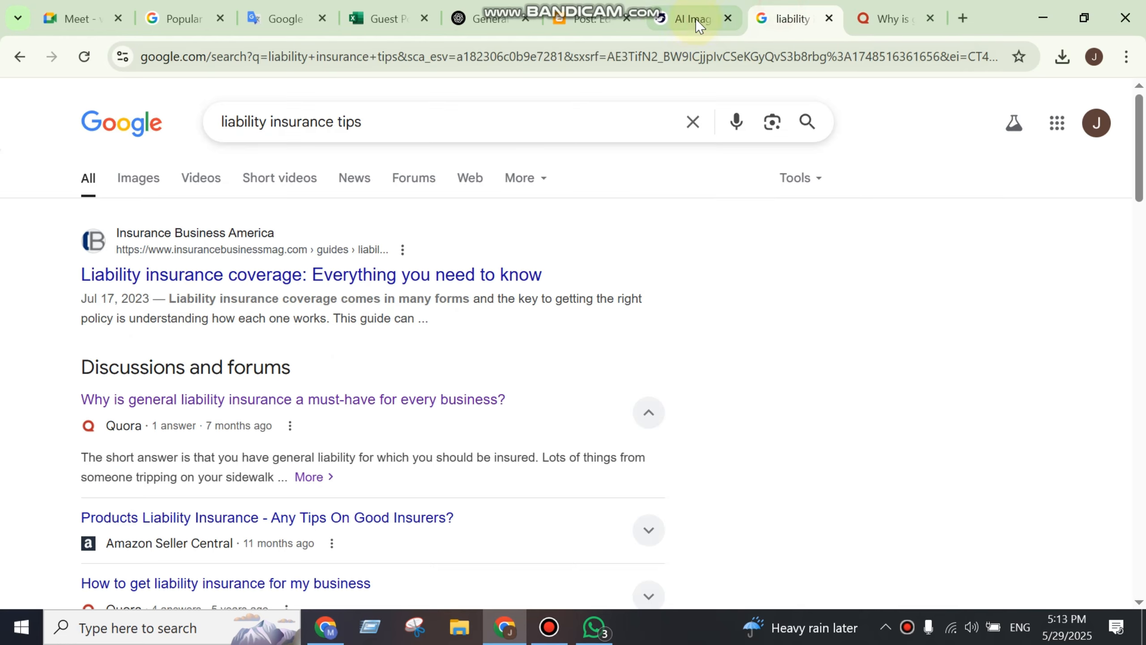
pyautogui.click(693, 18)
pyautogui.click(587, 17)
# - Paste the question after 'also know about', lowercase its initial 'W', and select the phrase
pyautogui.scroll(-1, 723, 465)
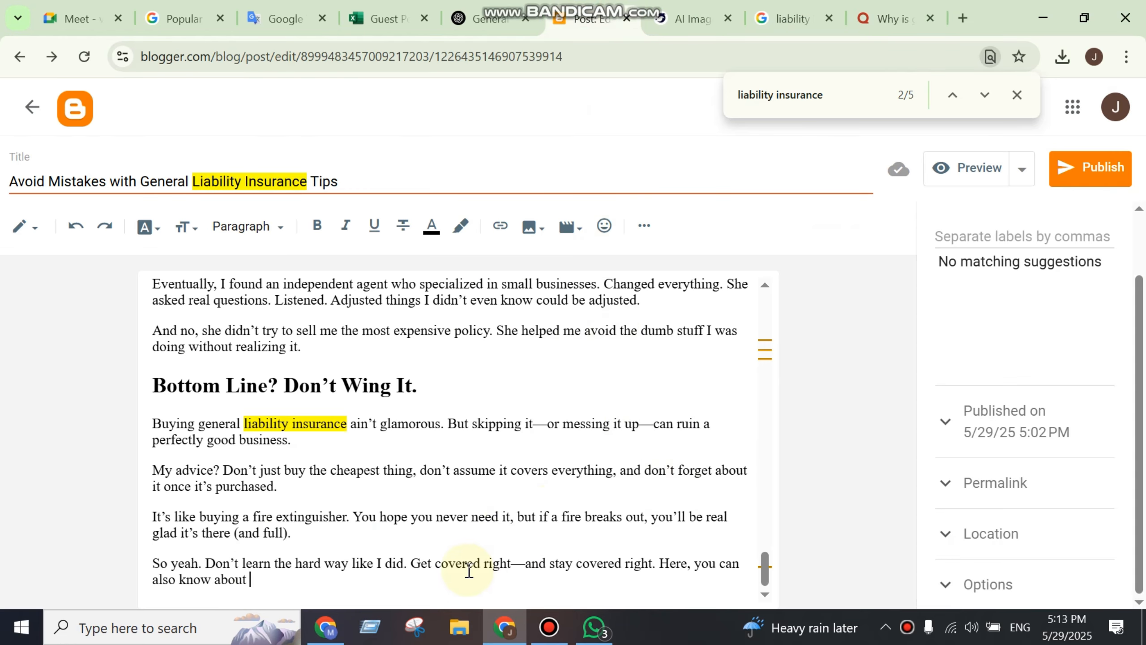
pyautogui.hotkey('ctrl', 'v')
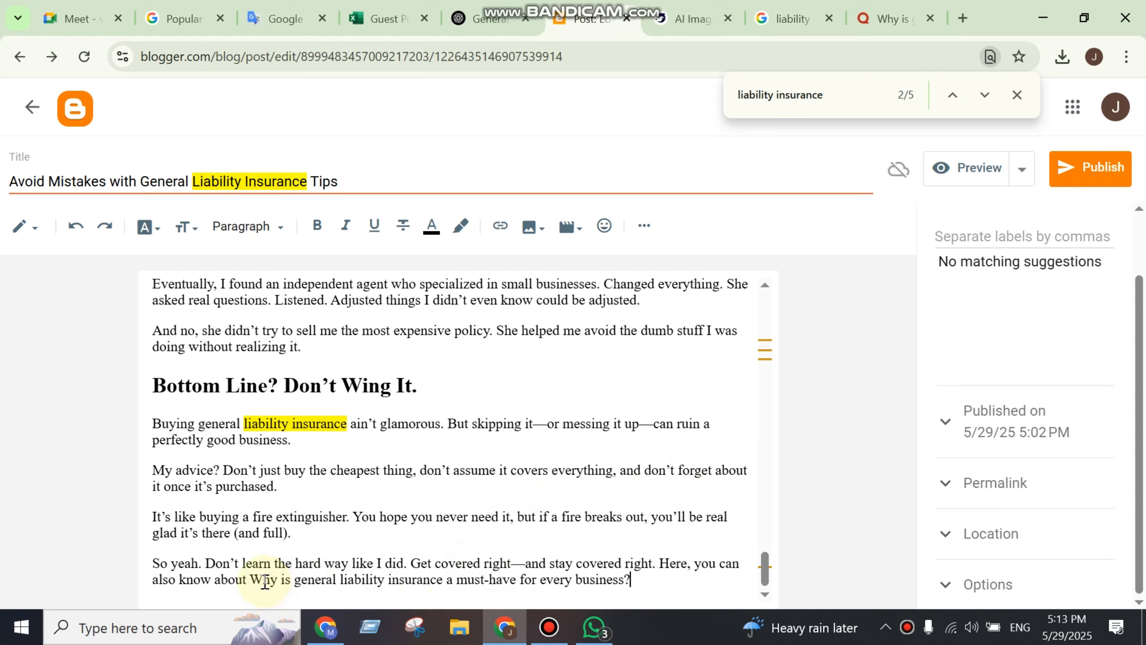
pyautogui.moveTo(263, 580); pyautogui.dragTo(249, 580)
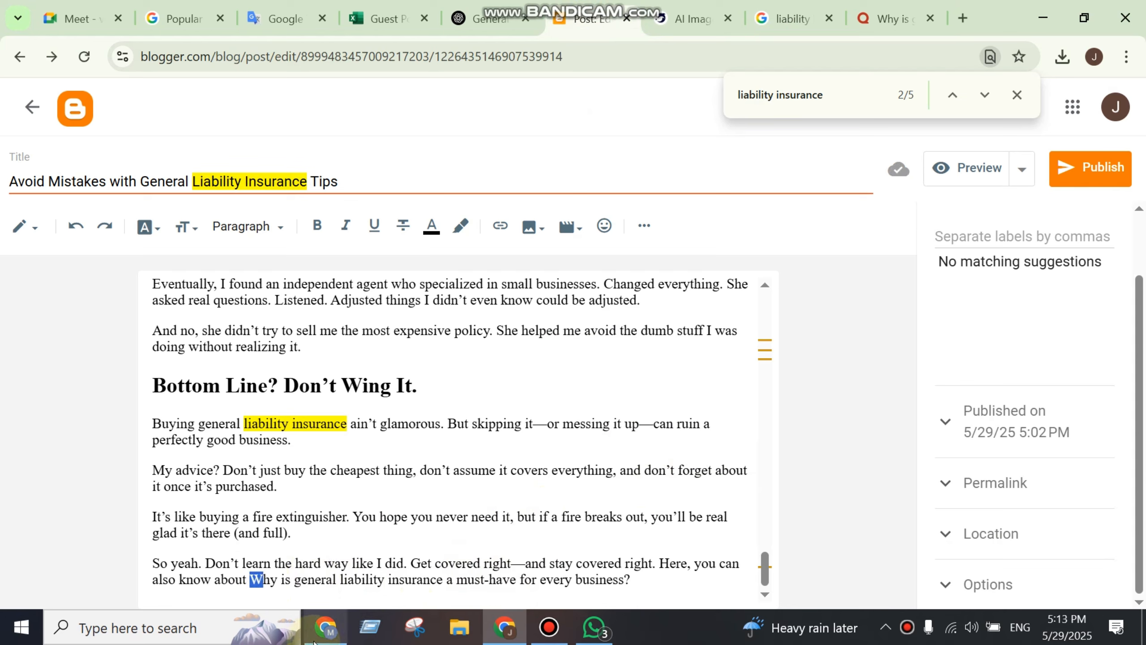
pyautogui.write('w')
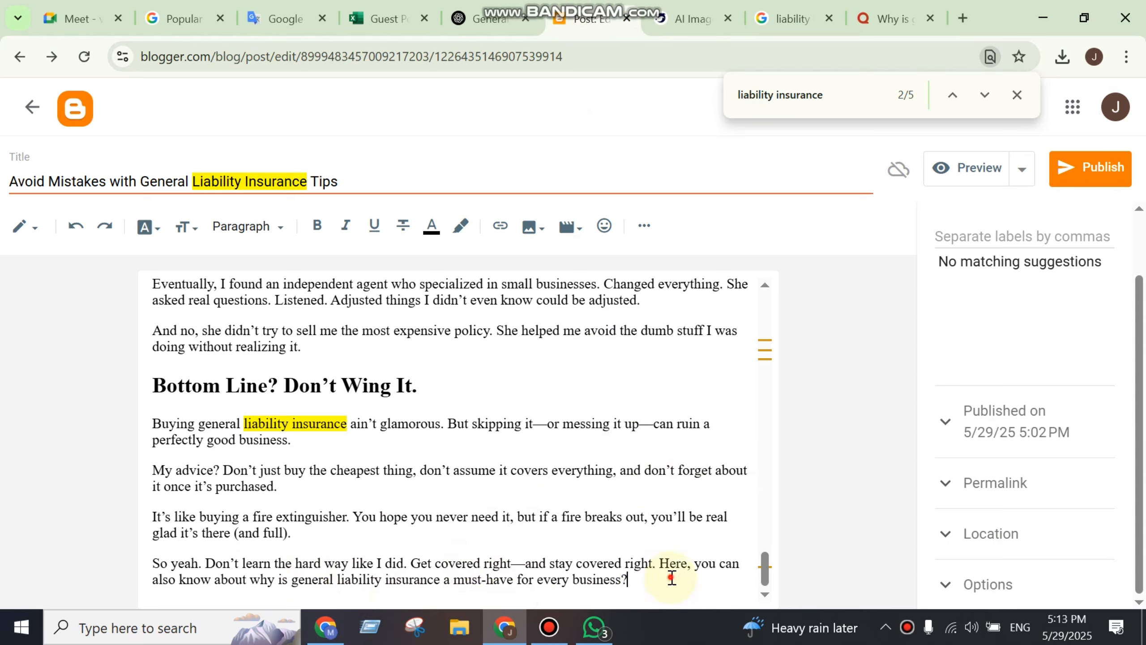
pyautogui.moveTo(623, 579); pyautogui.dragTo(249, 580)
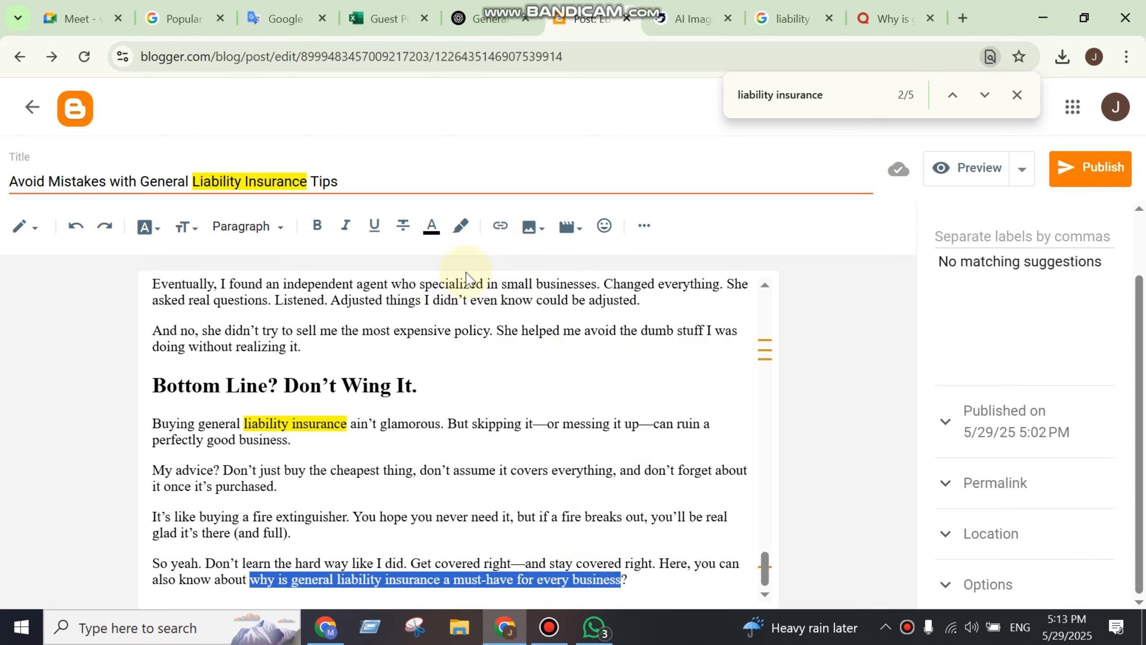
# - Link the closing question phrase to the Quora question page's address
pyautogui.click(501, 225)
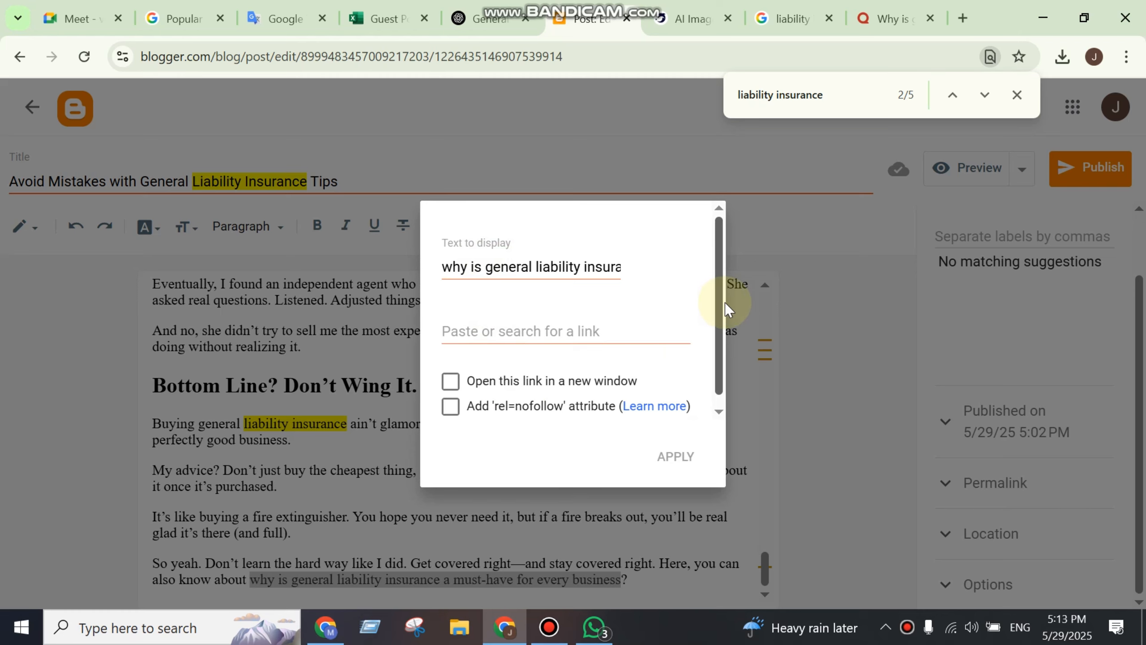
pyautogui.click(892, 18)
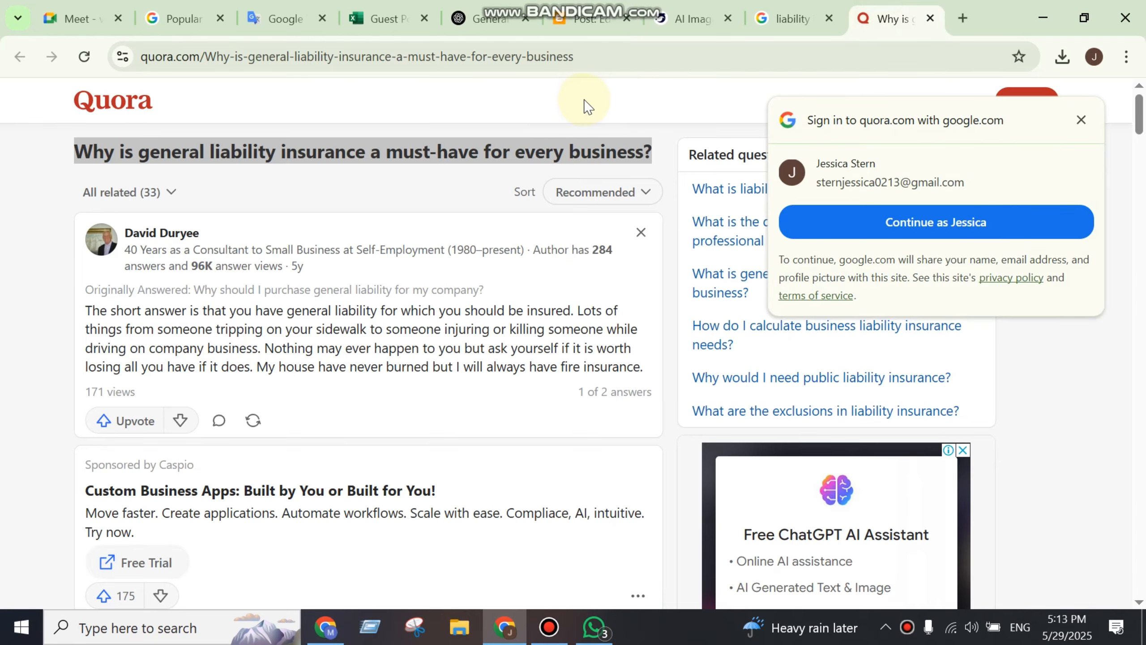
pyautogui.click(570, 55)
pyautogui.hotkey('ctrl', 'c')
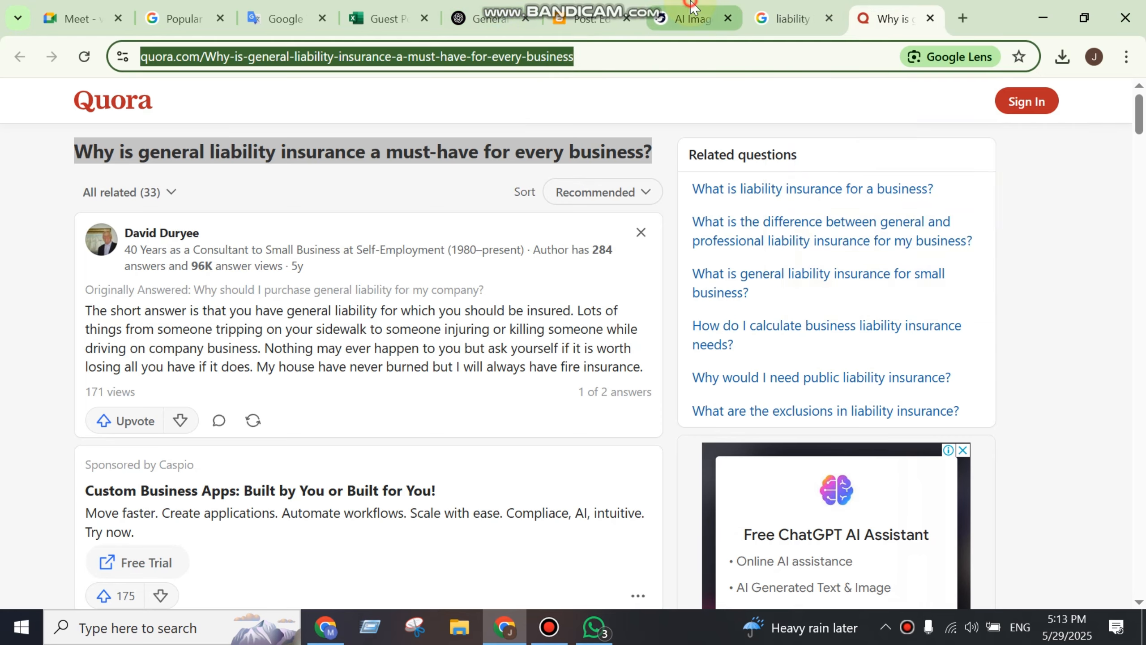
pyautogui.click(586, 18)
pyautogui.click(543, 333)
pyautogui.hotkey('ctrl', 'v')
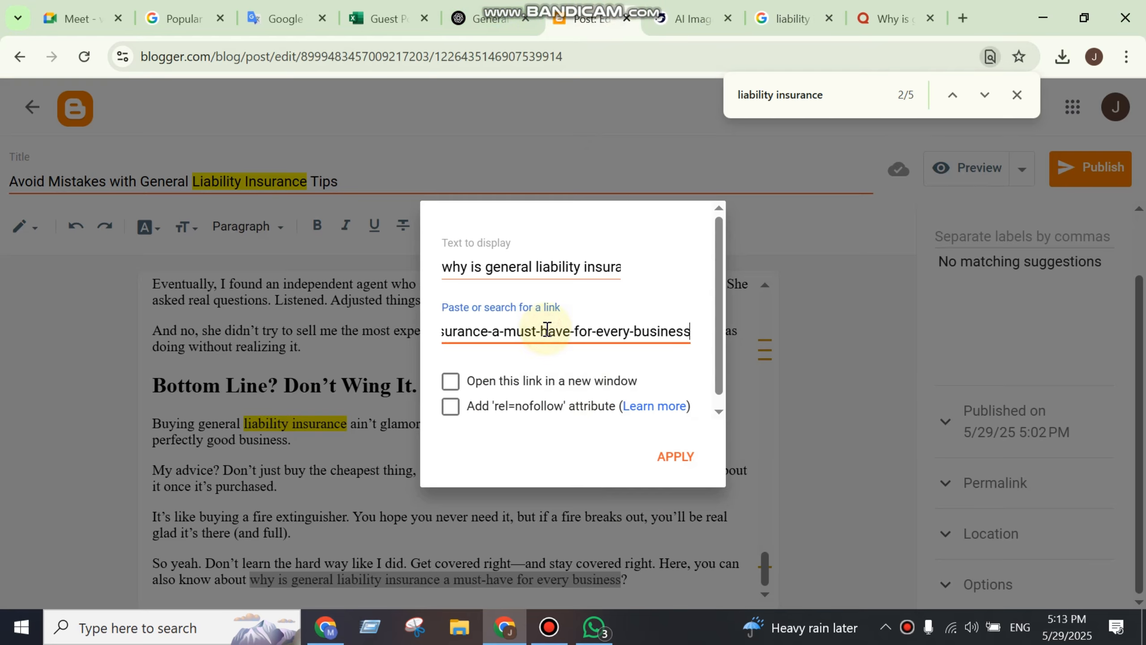
pyautogui.click(679, 460)
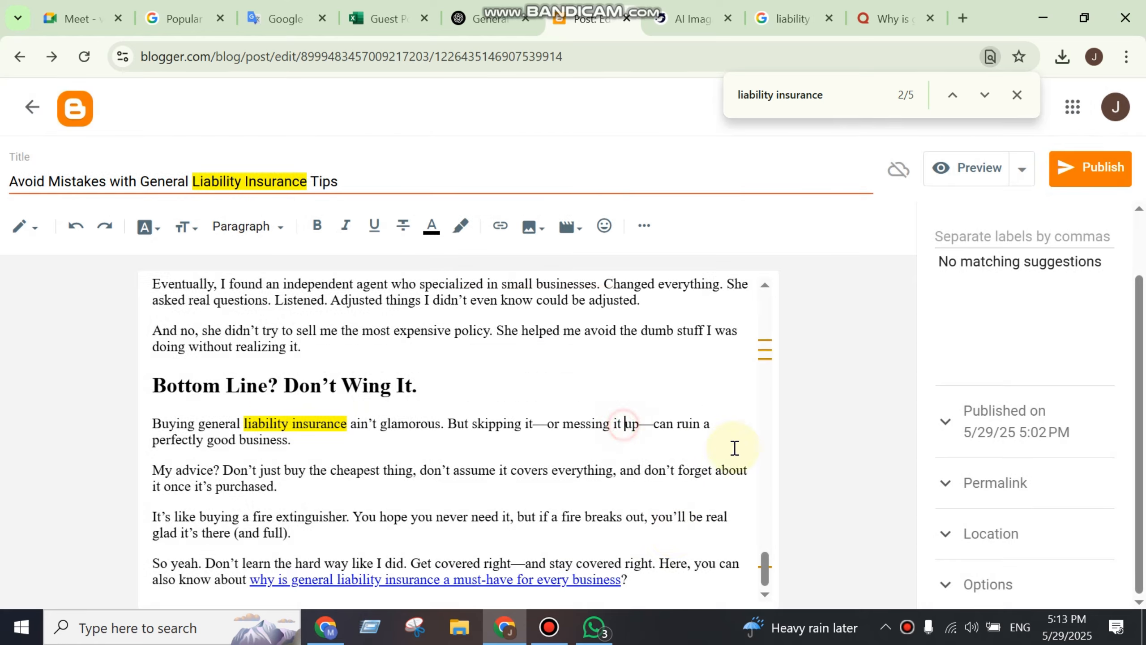
pyautogui.scroll(20, 727, 479)
pyautogui.scroll(1, 728, 488)
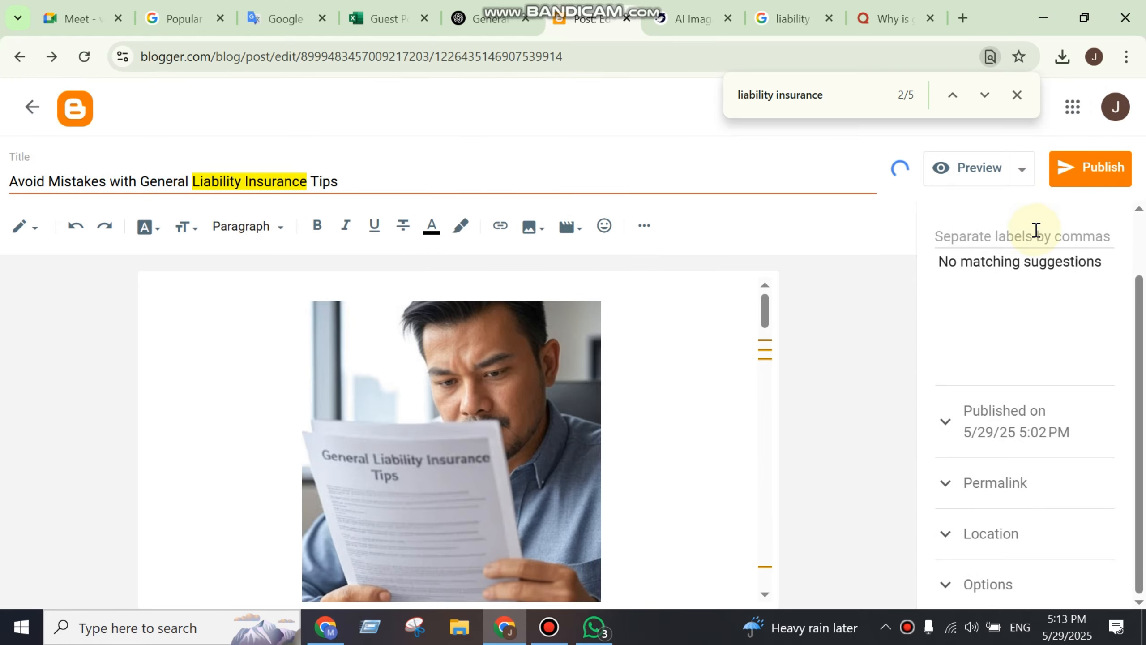
# - Publish the 'Avoid Mistakes' post and view the Smart Tips post live on the blog
pyautogui.click(1100, 189)
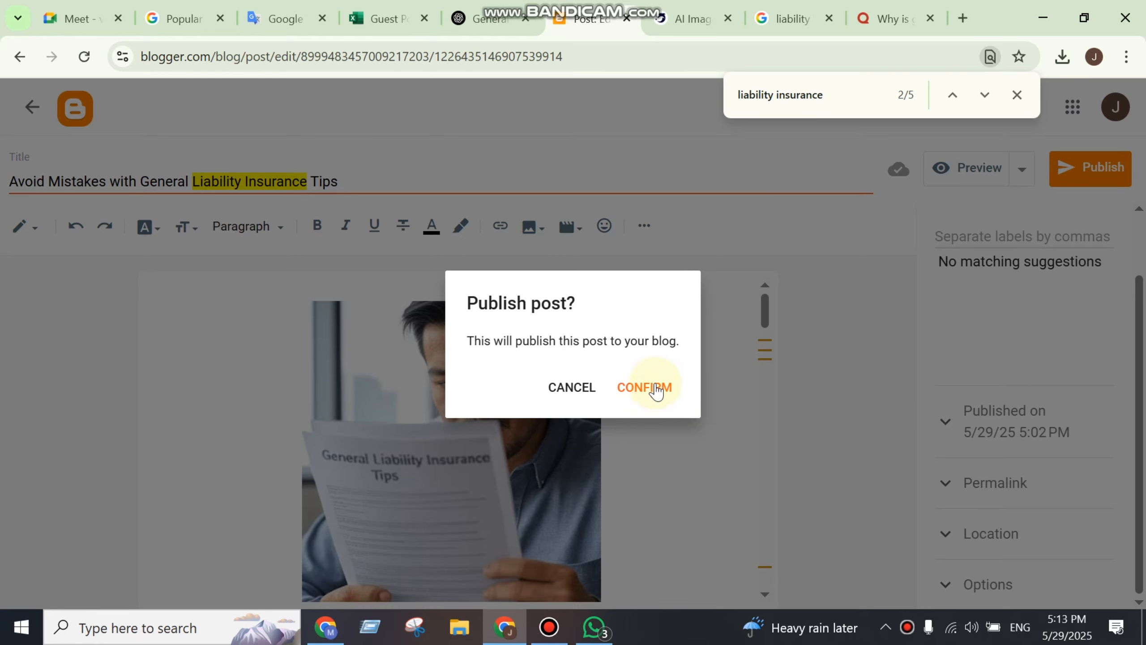
pyautogui.click(637, 397)
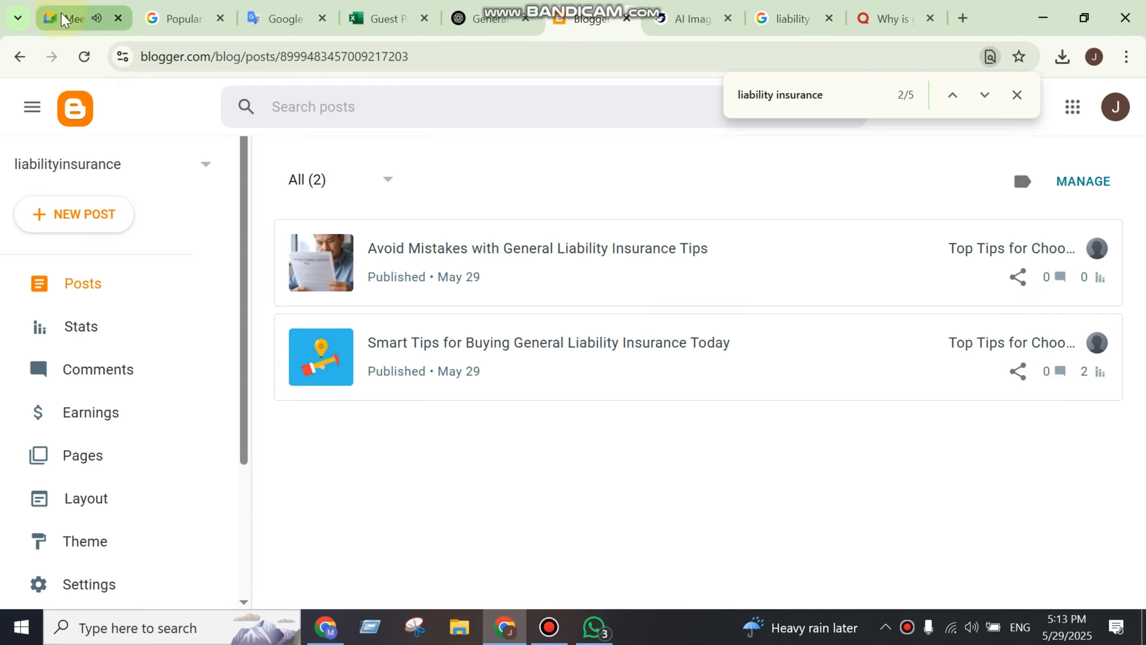
pyautogui.click(108, 32)
pyautogui.click(807, 18)
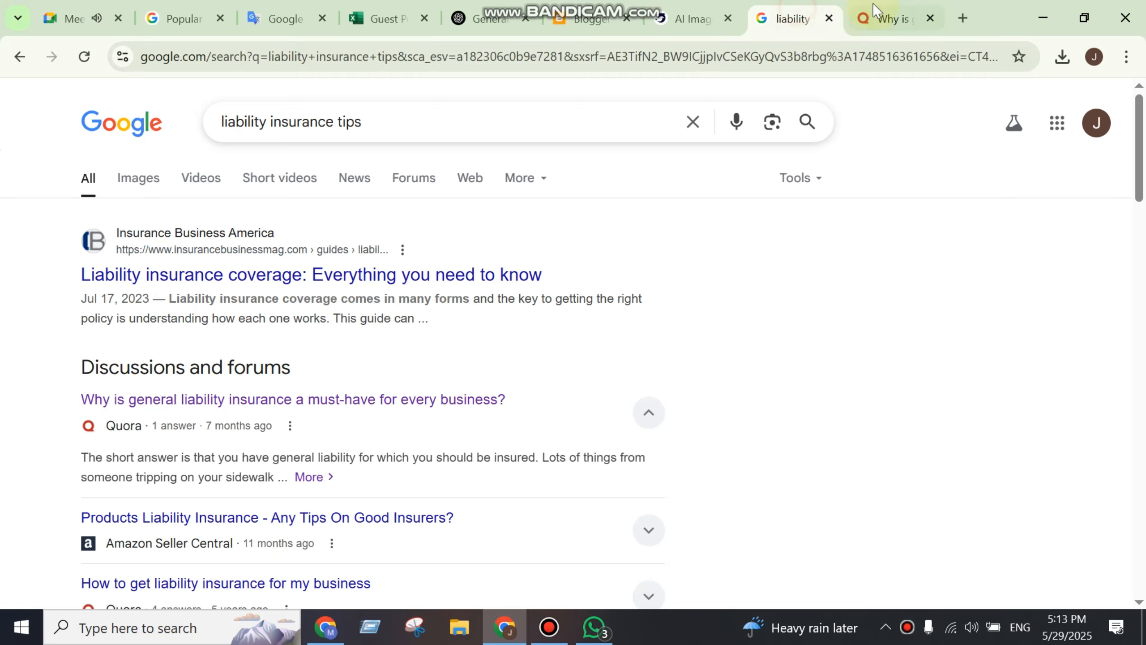
pyautogui.click(890, 17)
pyautogui.click(693, 18)
pyautogui.click(582, 18)
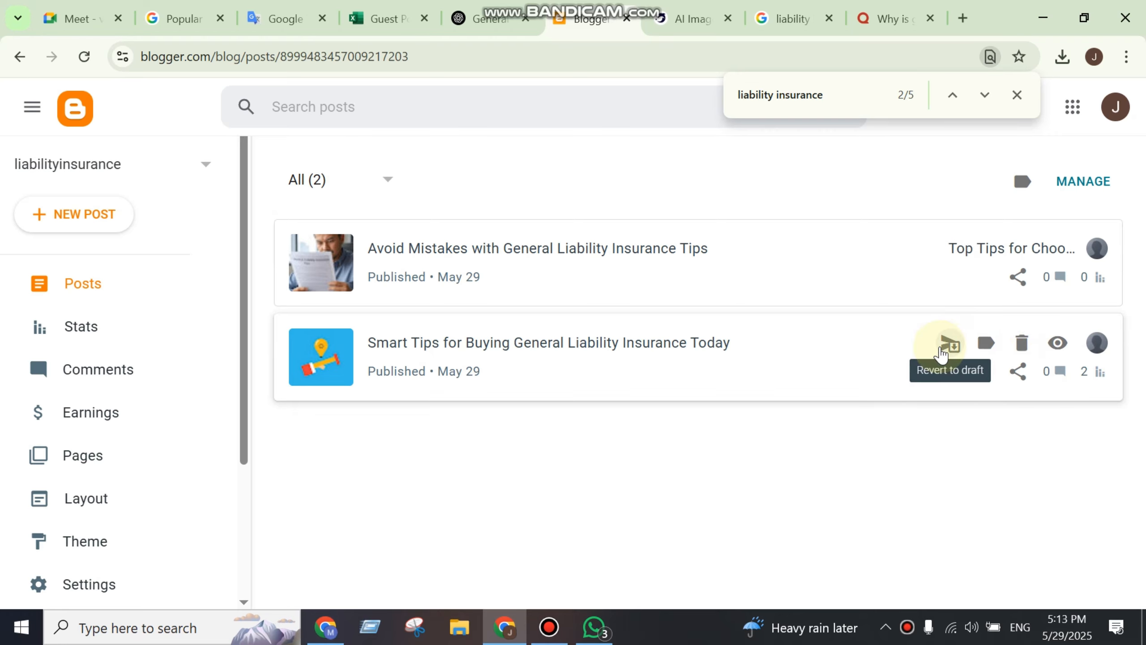
pyautogui.click(1057, 344)
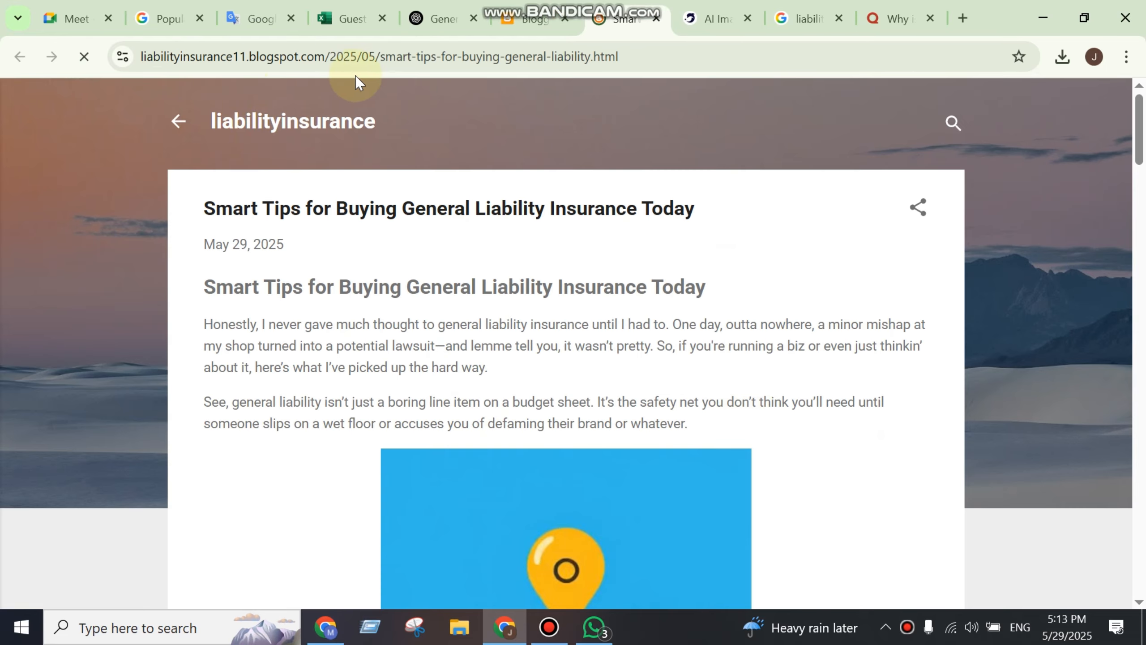
# - Load the liabilityinsurance blog home page, check both posts are listed, and copy its address
pyautogui.moveTo(339, 66); pyautogui.dragTo(1133, 131)
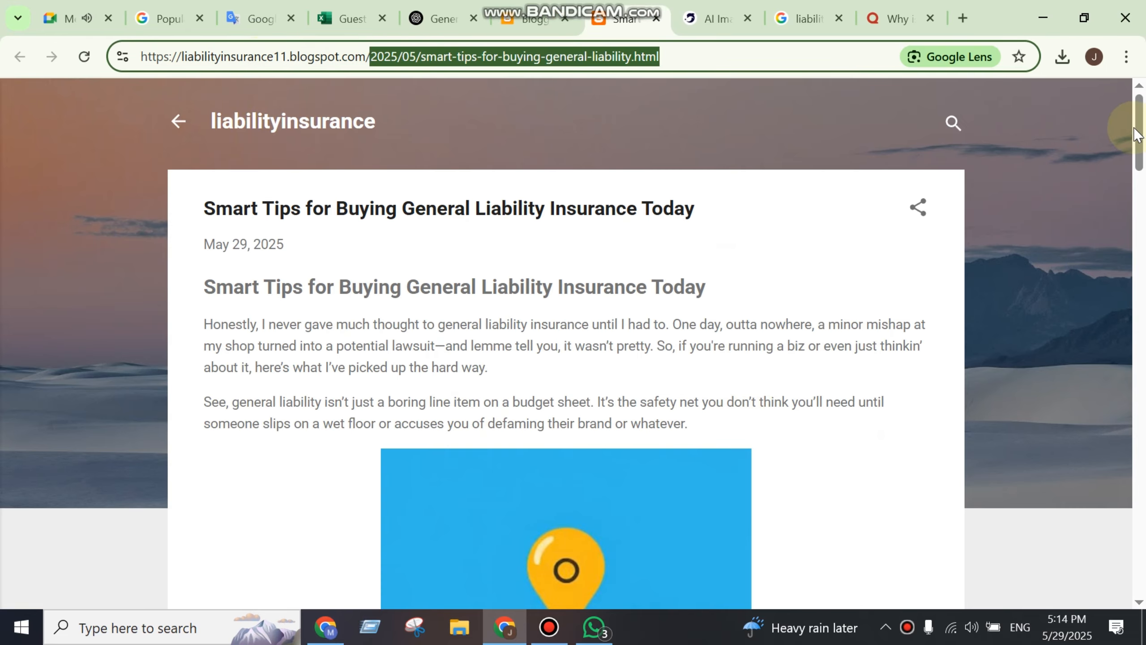
pyautogui.press('BackSpace')
pyautogui.press('Return')
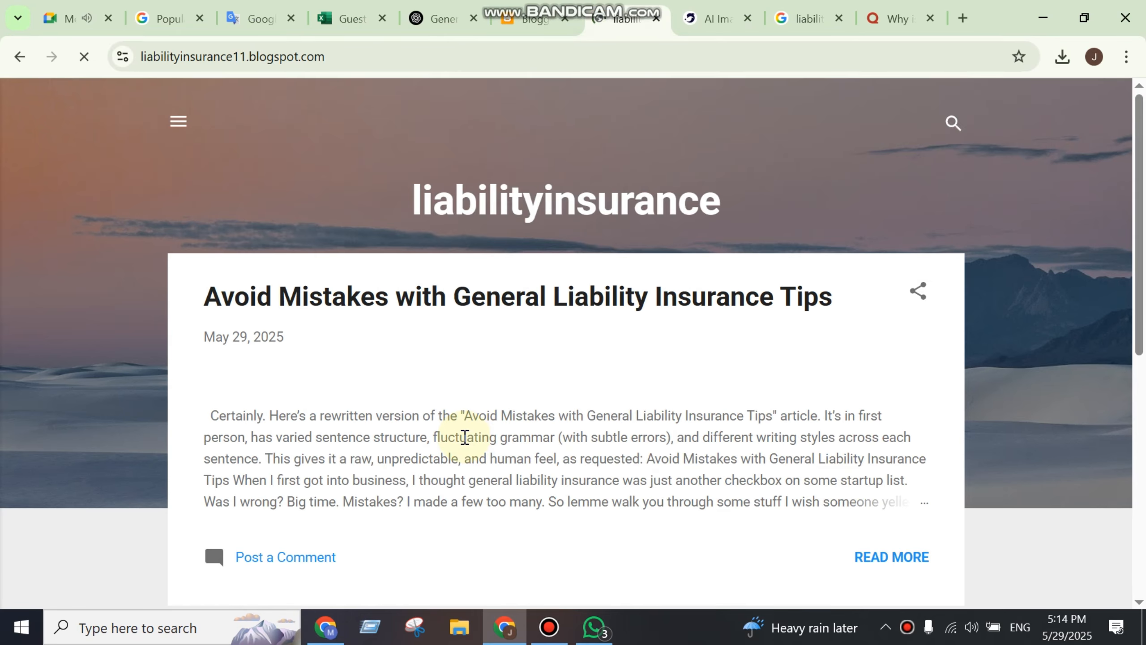
pyautogui.scroll(-10, 576, 489)
pyautogui.scroll(-6, 614, 447)
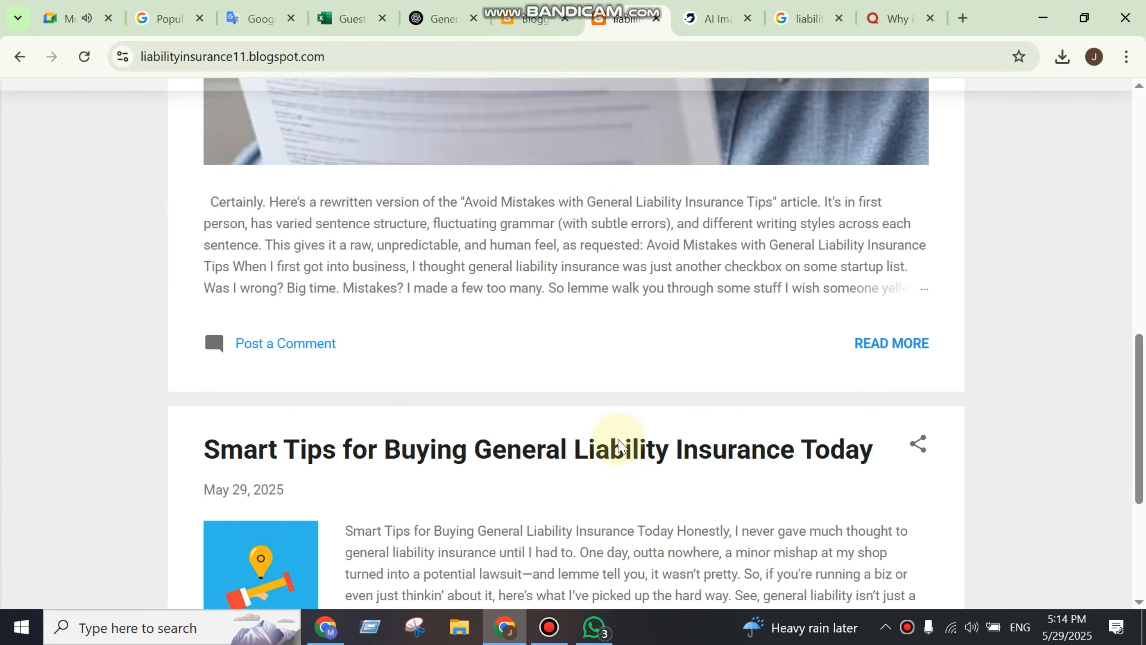
pyautogui.scroll(15, 772, 425)
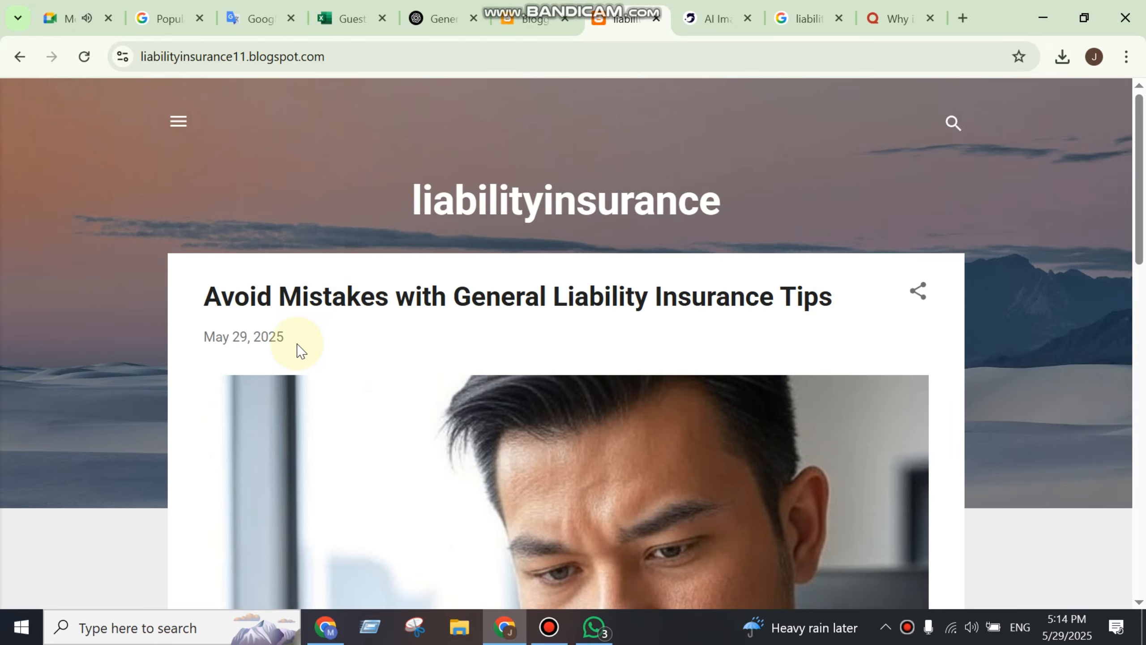
pyautogui.scroll(-10, 450, 402)
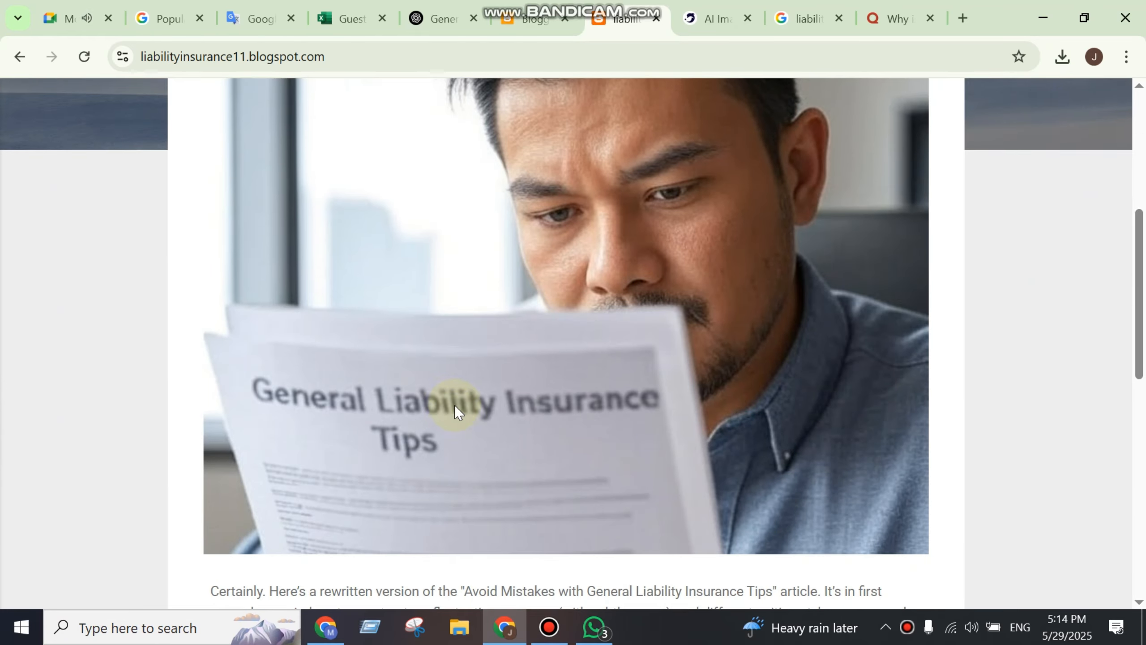
pyautogui.scroll(10, 469, 501)
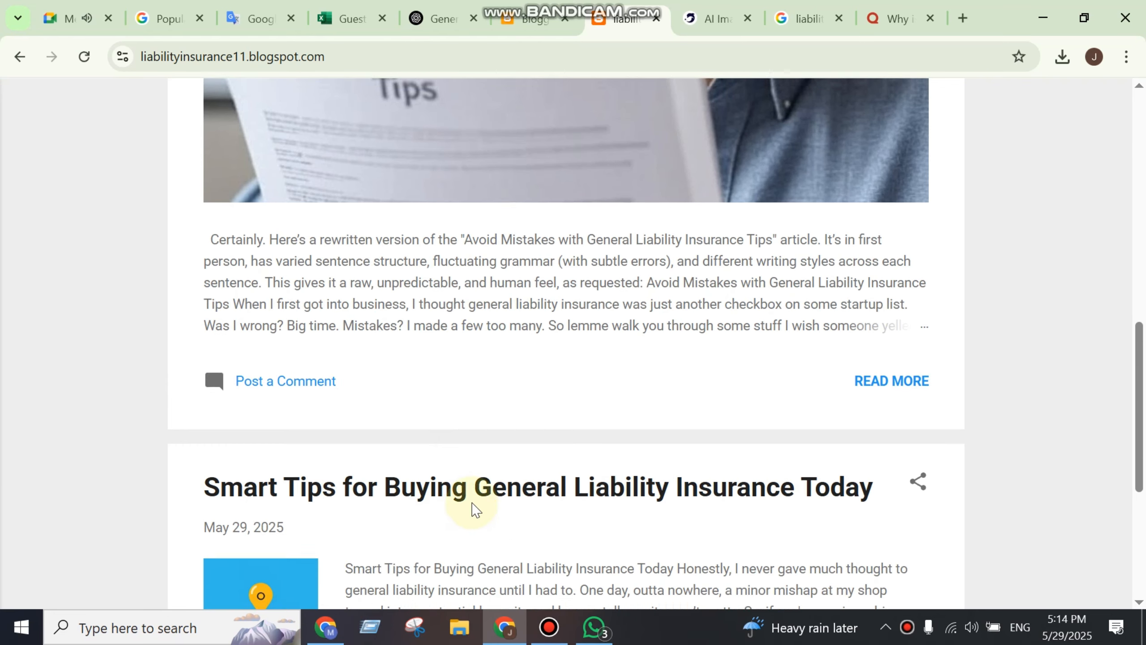
pyautogui.click(345, 56)
pyautogui.hotkey('ctrl', 'c')
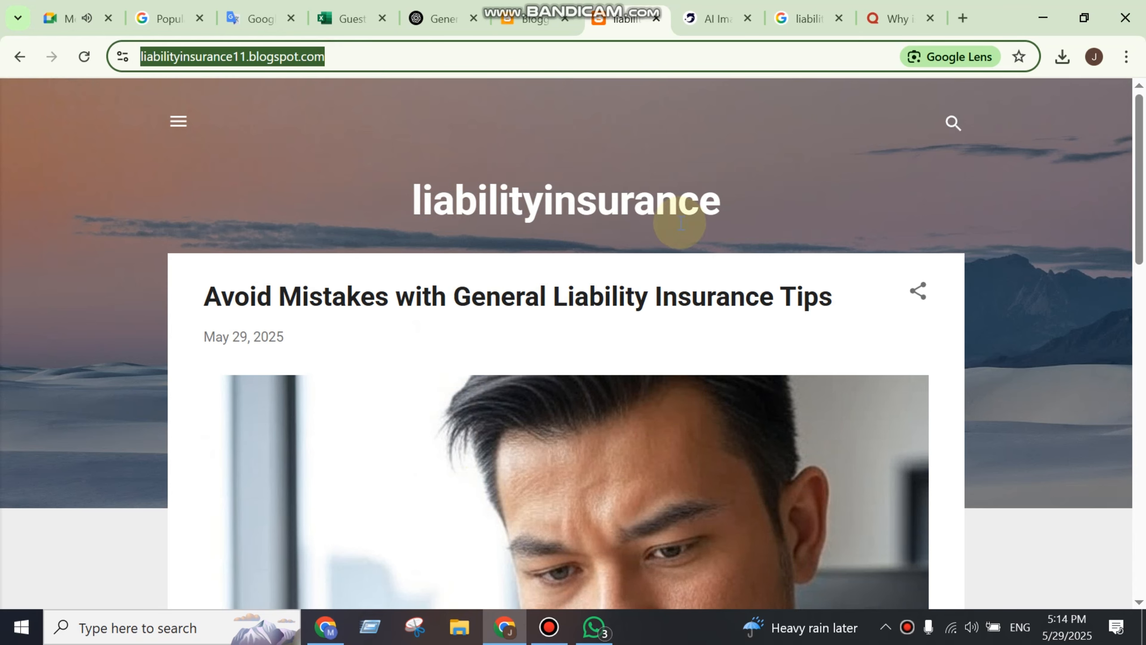
pyautogui.click(345, 18)
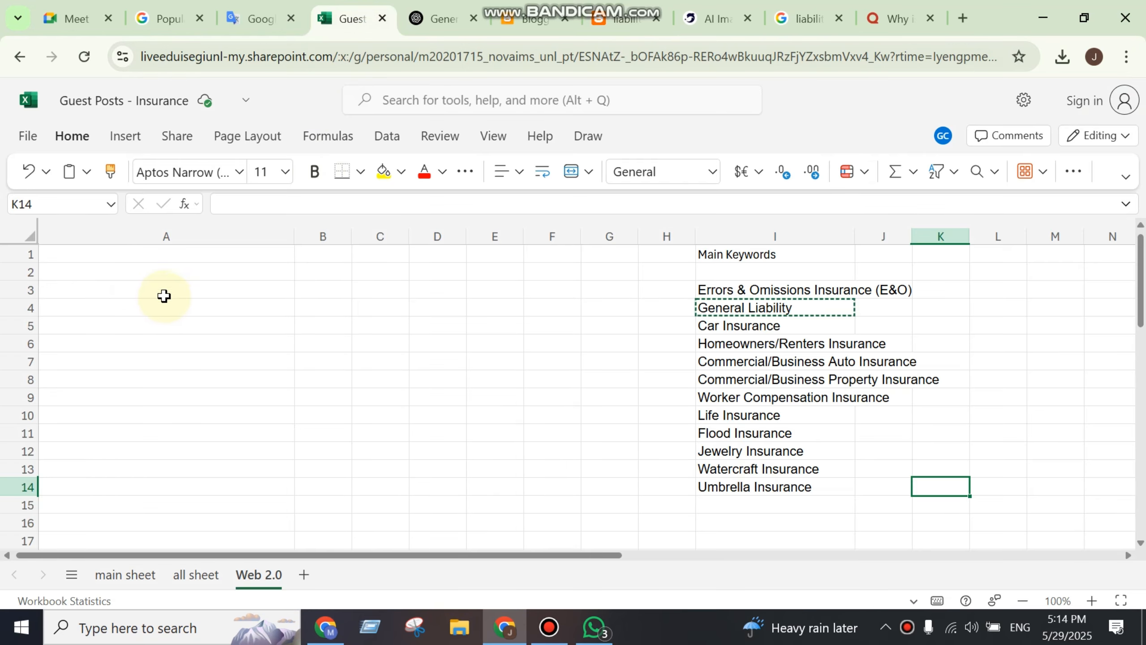
pyautogui.click(151, 275)
pyautogui.hotkey('ctrl', 'v')
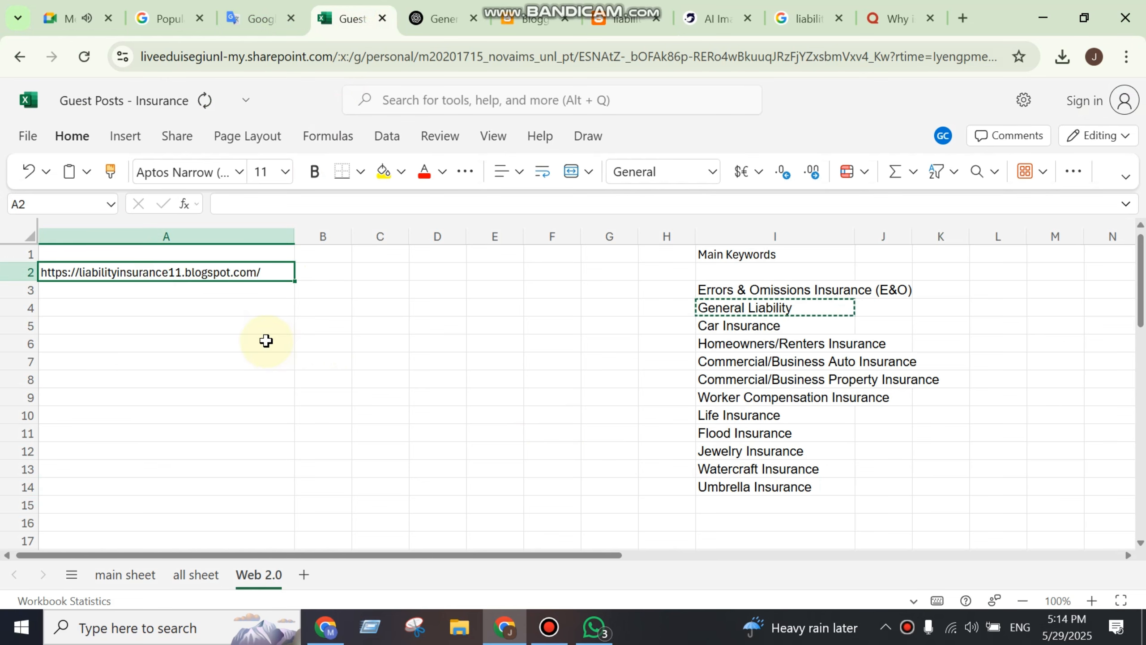
pyautogui.click(420, 341)
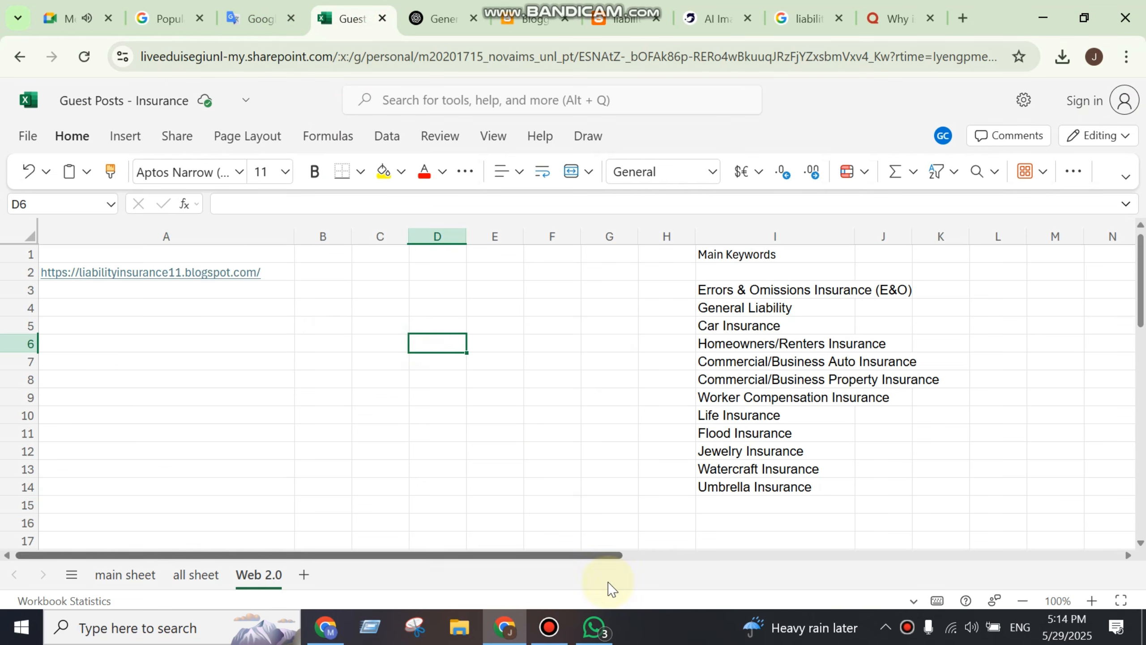